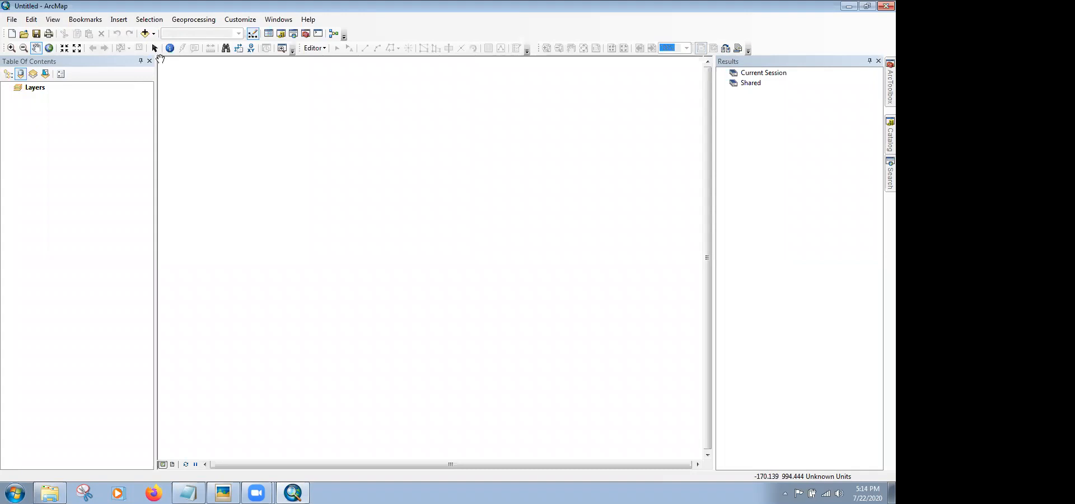
Step: Add the raster Multispectral_2019.tif from the Practicals folder to the map
left_click(154, 48)
left_click(144, 33)
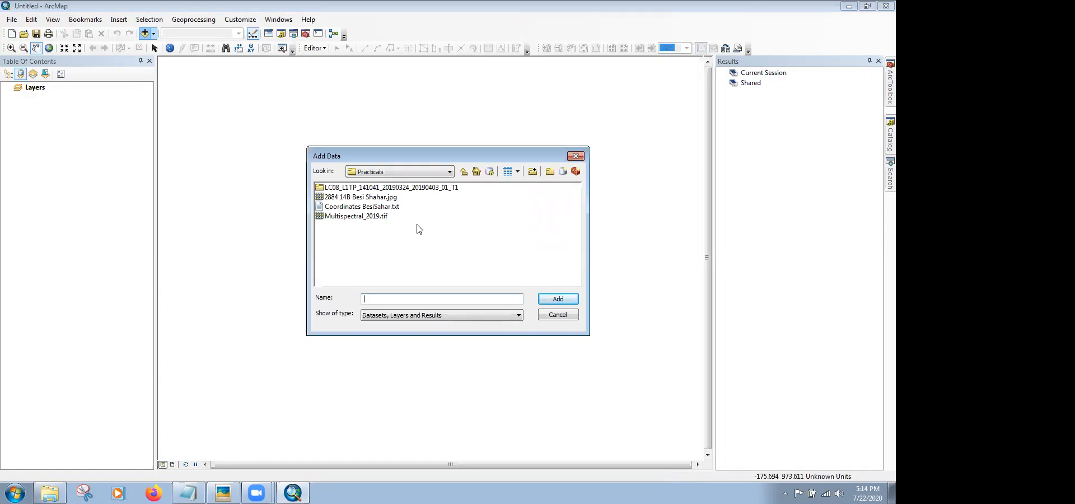
left_click(367, 216)
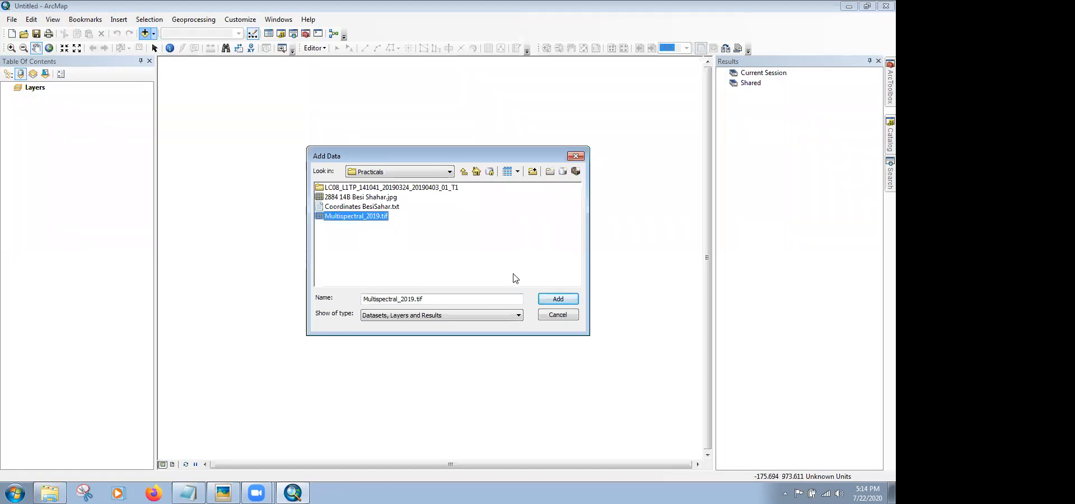
left_click(516, 278)
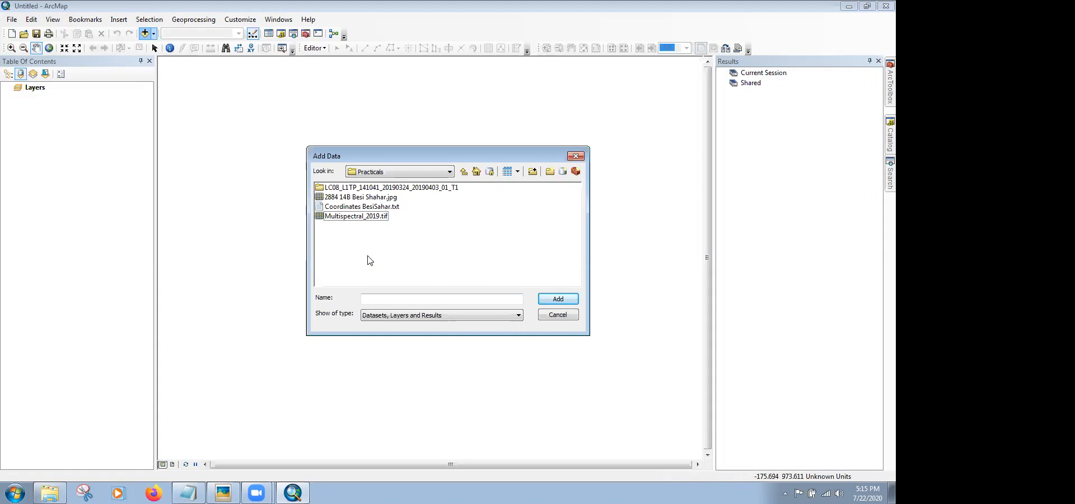
left_click(365, 218)
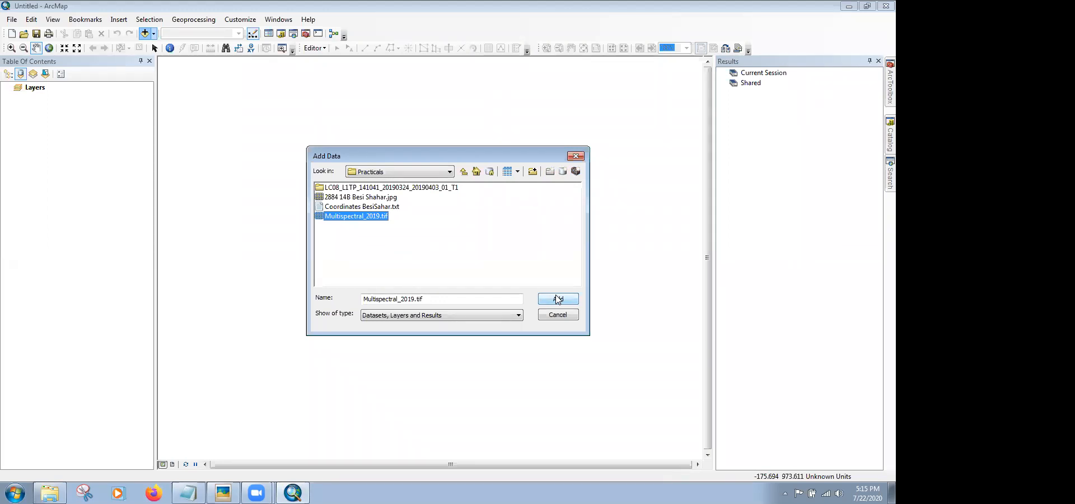
left_click(558, 299)
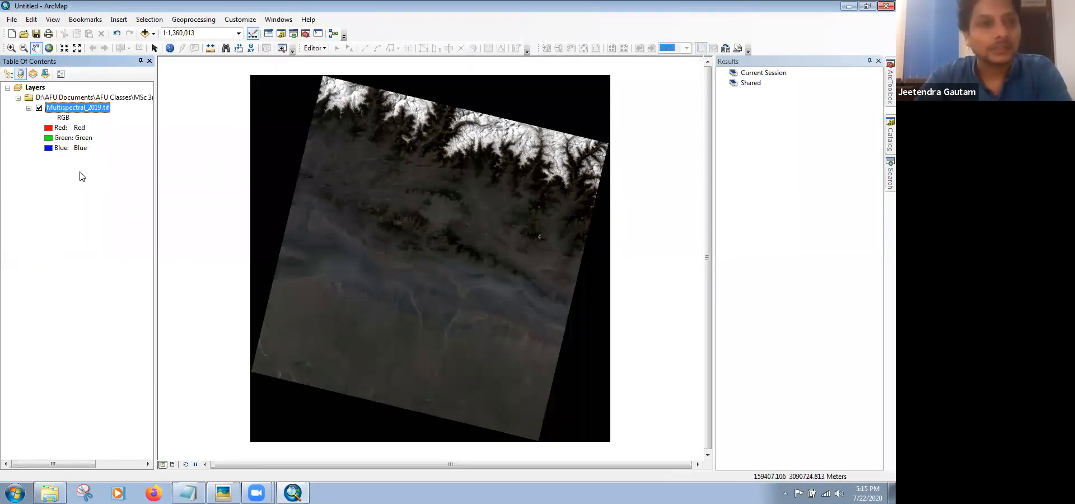
Step: View the bands available for the red channel of Multispectral_2019.tif without changing the band
left_click(49, 129)
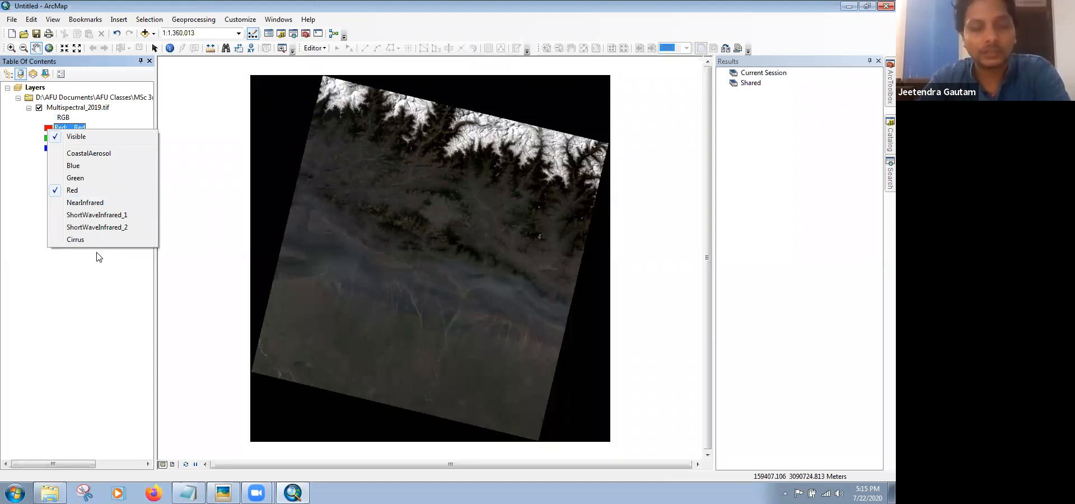
left_click(96, 324)
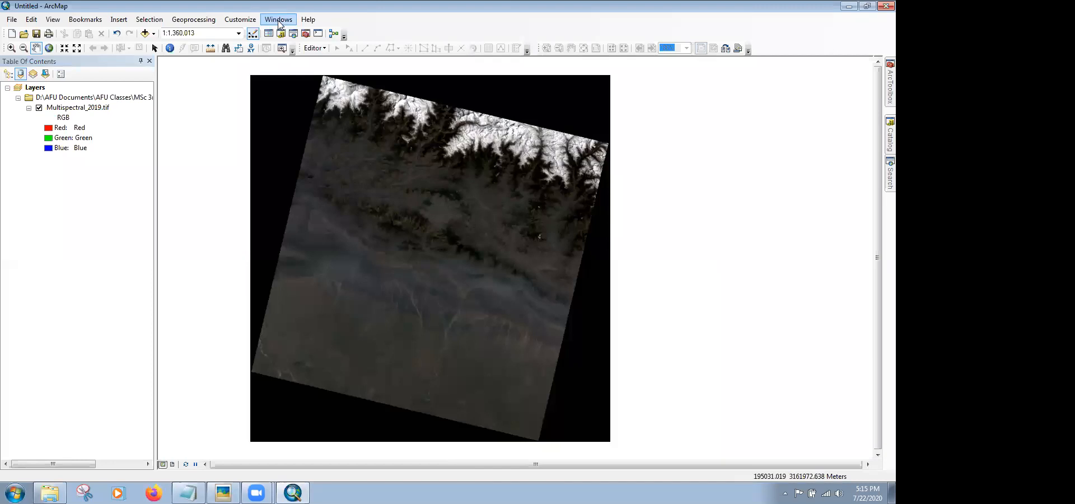
key("alt")
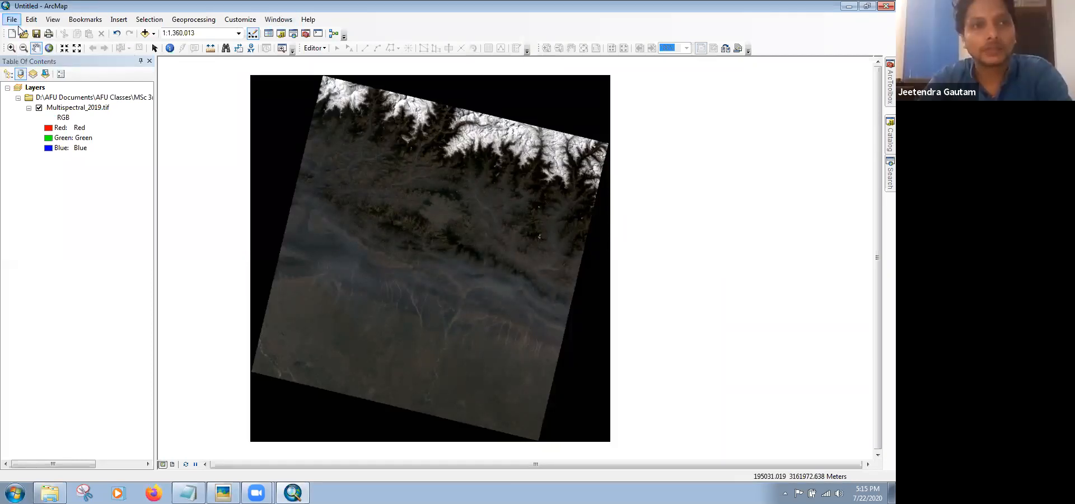
Step: Open the Image Analysis window and place it beside the satellite image
left_click(278, 20)
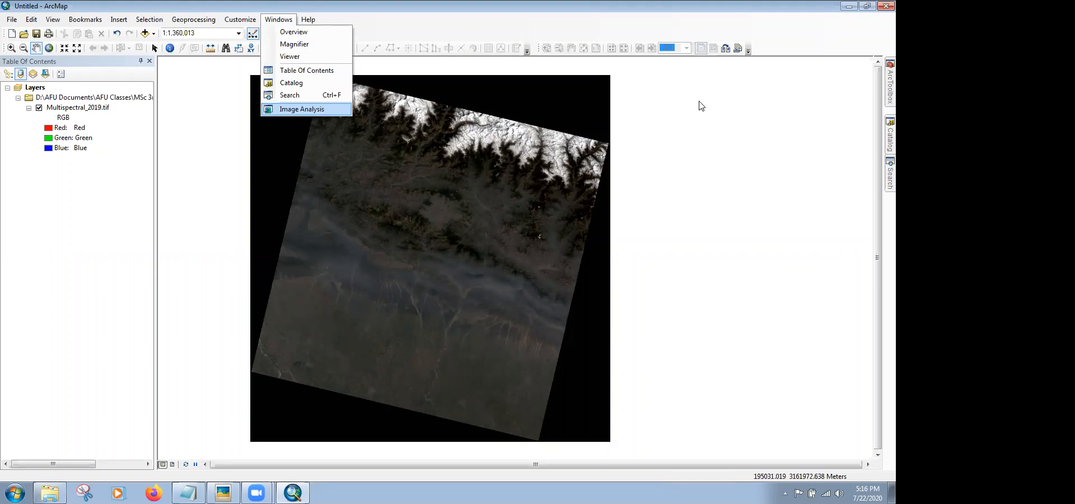
left_click(301, 109)
left_click_drag(280, 89, 601, 124)
left_click_drag(602, 124, 686, 89)
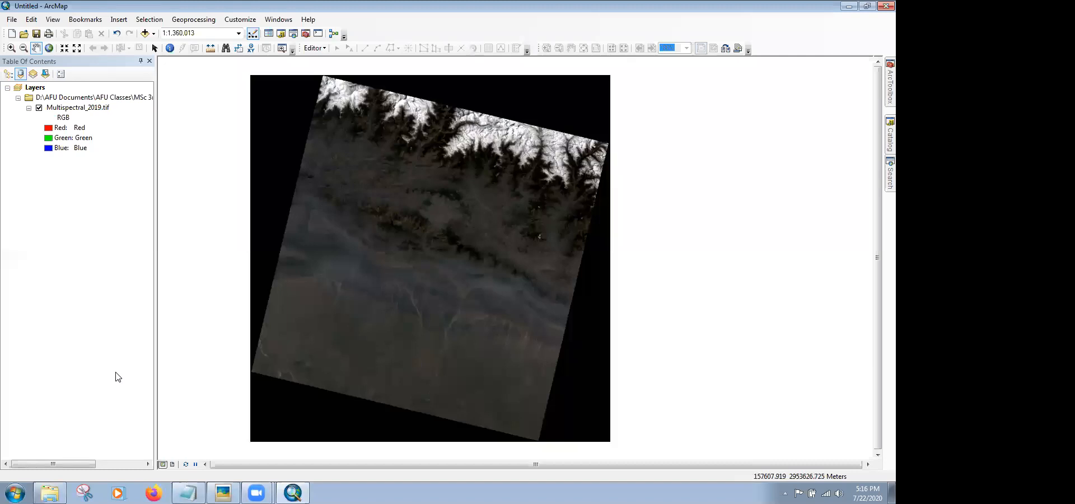
mouse_move(256, 493)
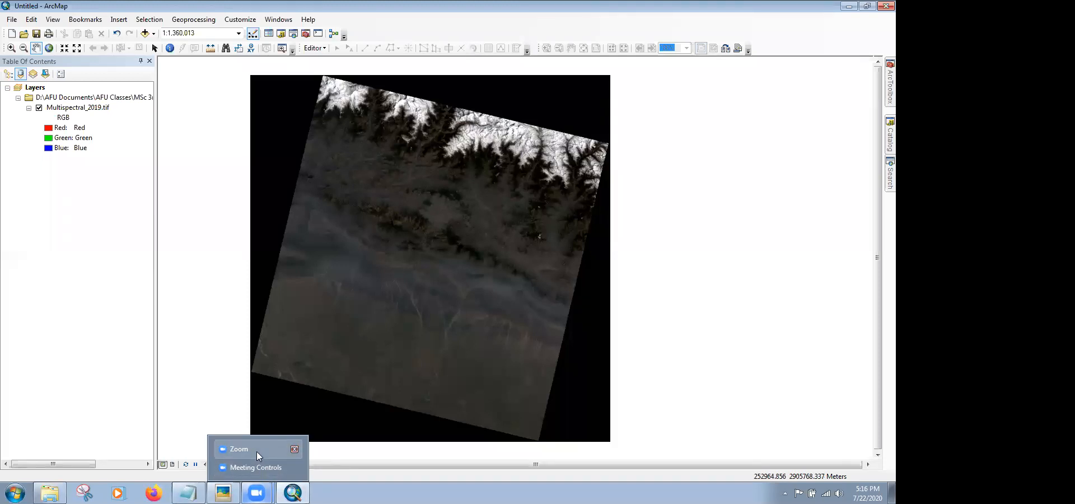
left_click(256, 451)
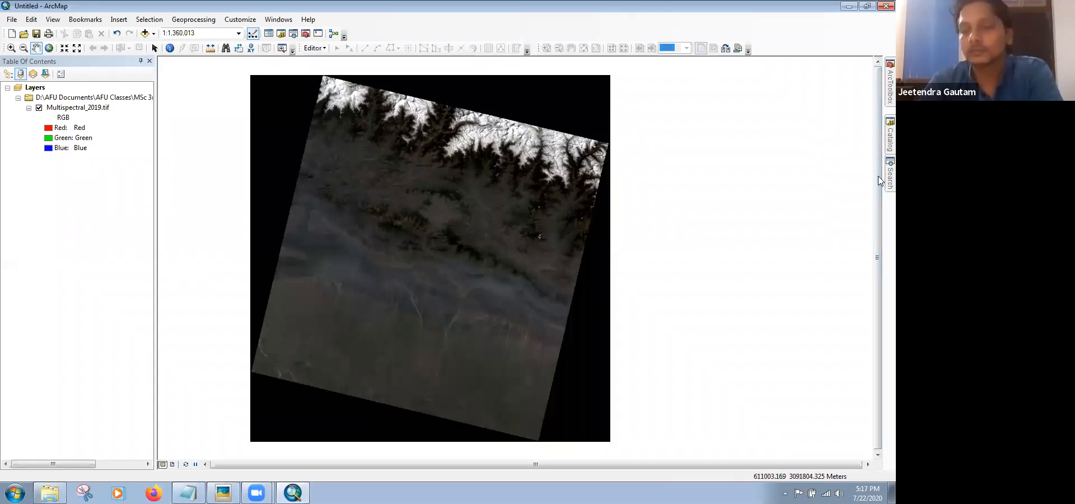
Step: Show the Image Analysis window, select Multispectral_2019.tif in its layer list and locate the NDVI tool
left_click(278, 22)
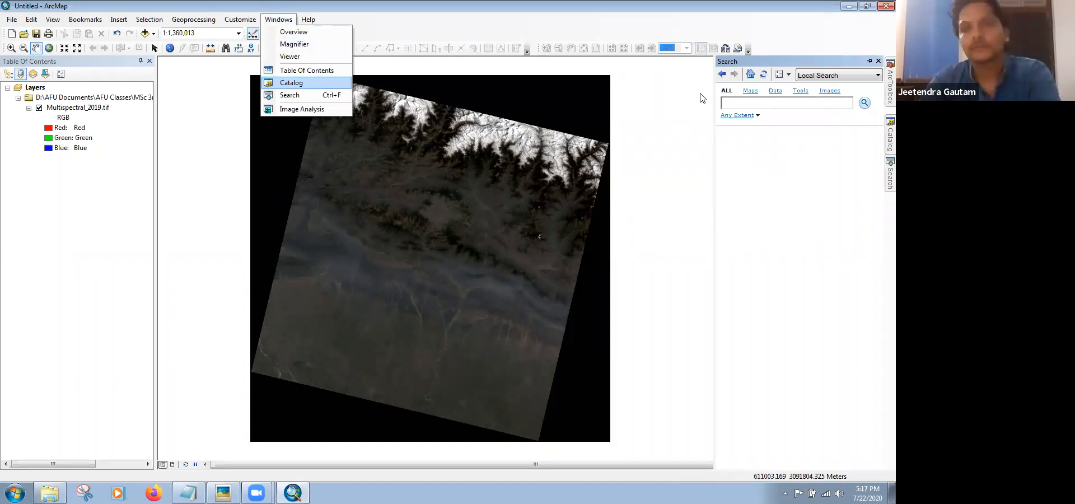
key("Return")
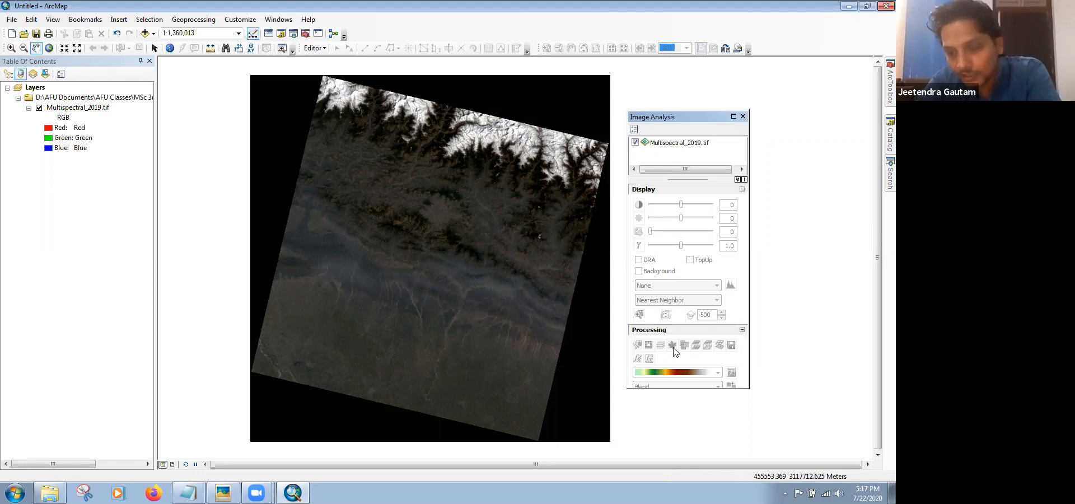
left_click(682, 143)
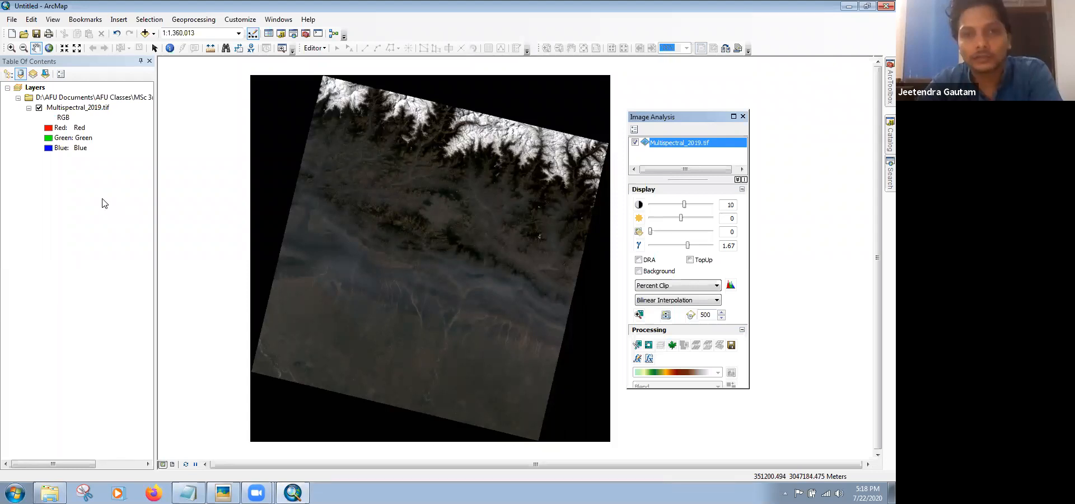
left_click(672, 345)
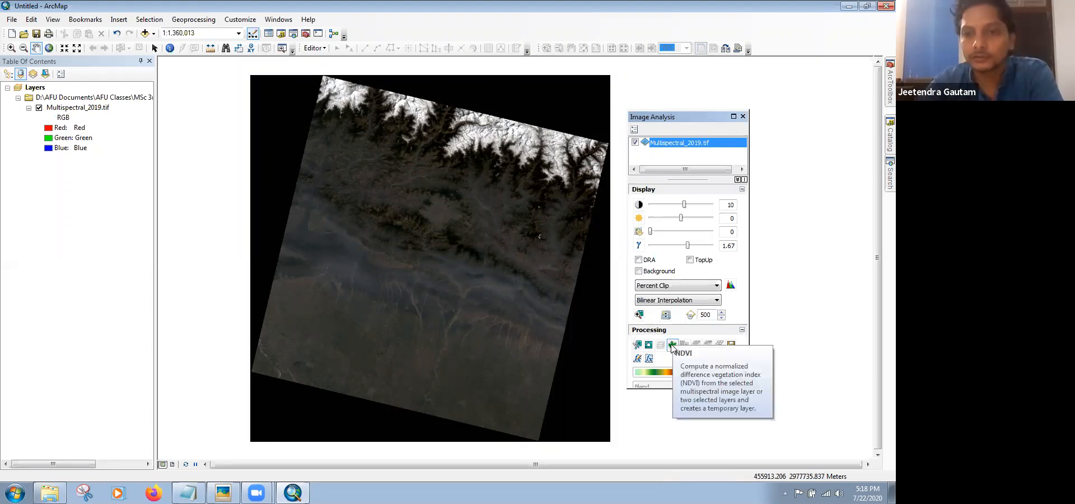
left_click(671, 345)
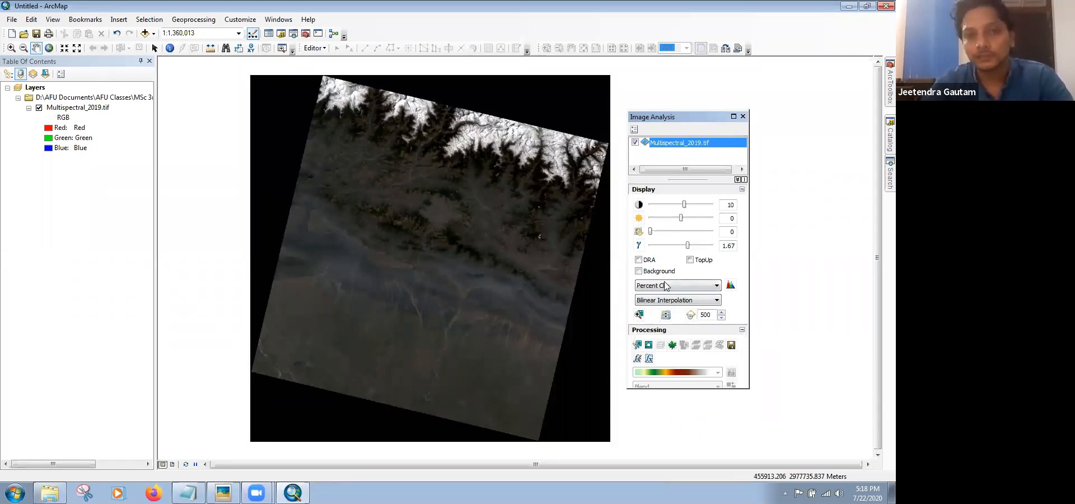
Step: Check the red channel's band list, try other red and infrared bands in the NDVI options, cancel, and close the Image Analysis window
left_click(56, 127)
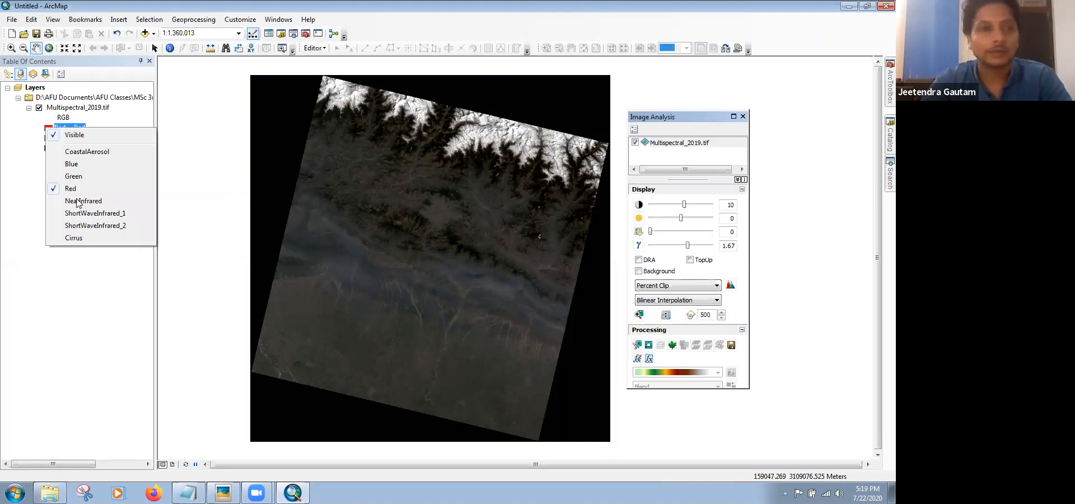
left_click(105, 318)
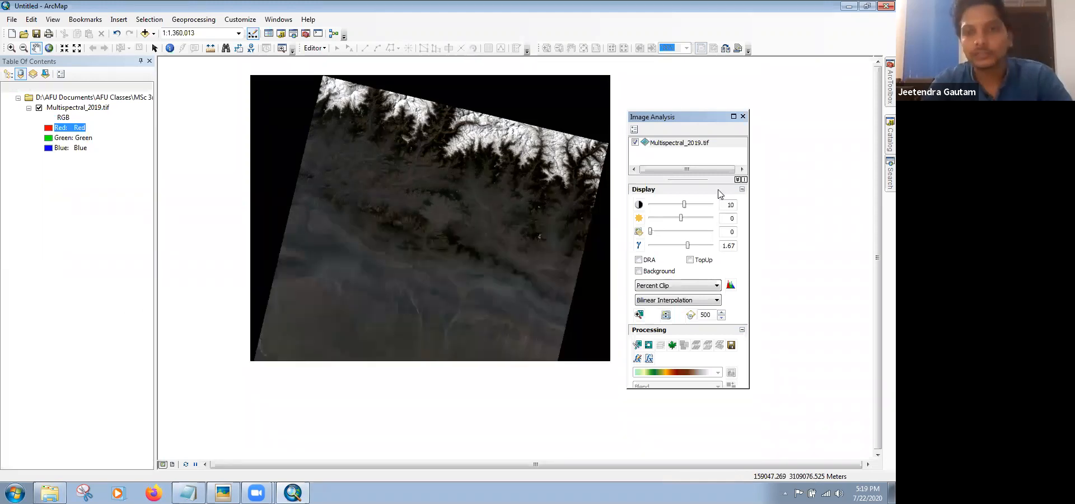
left_click_drag(692, 120, 629, 133)
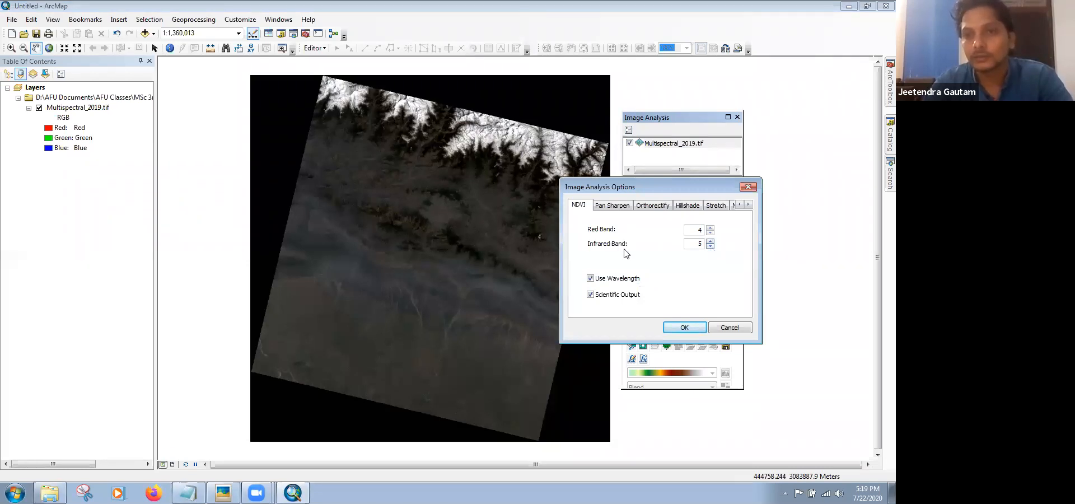
left_click(710, 247)
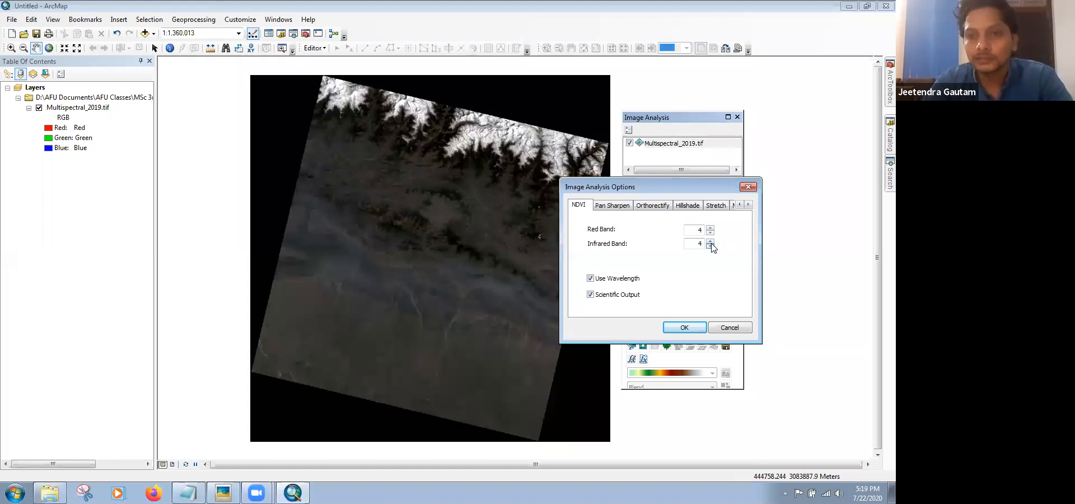
left_click(710, 240)
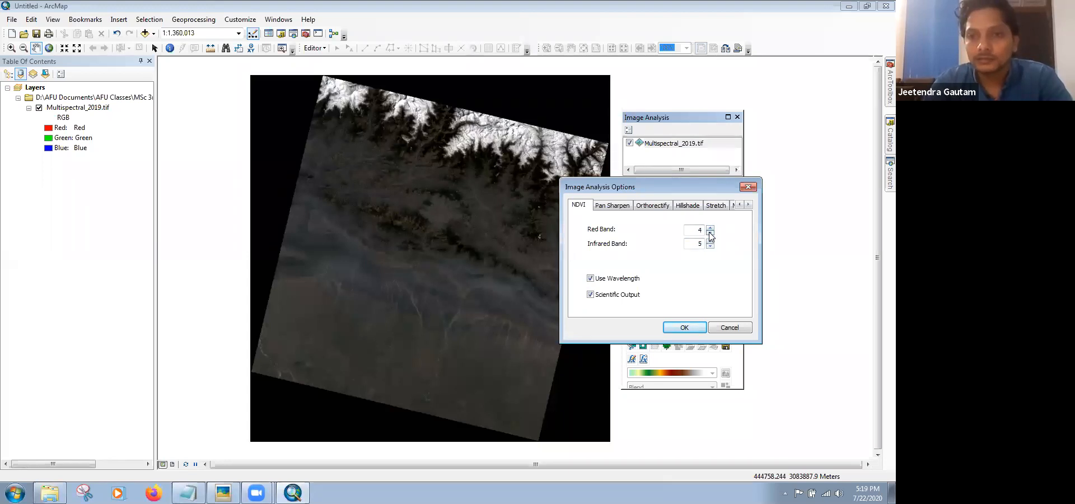
left_click(709, 228)
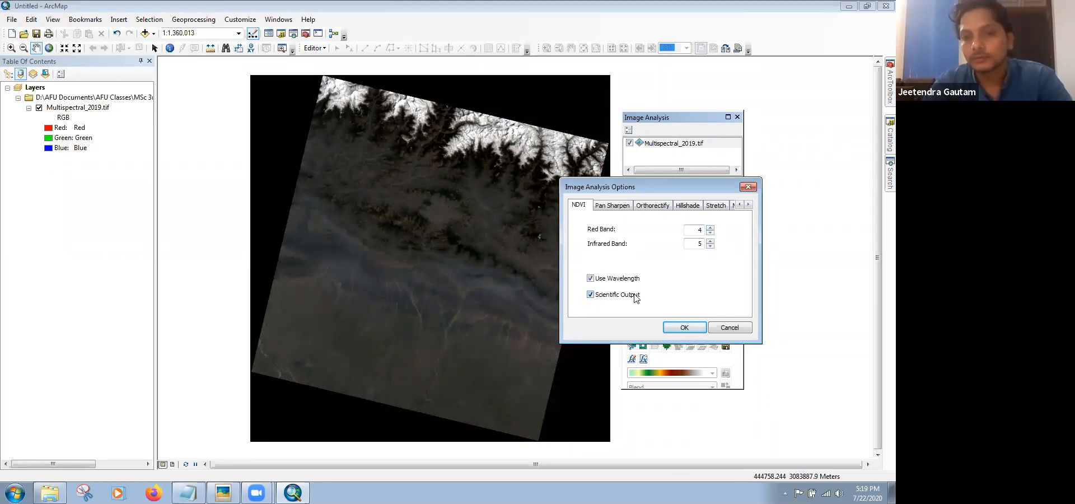
left_click(746, 330)
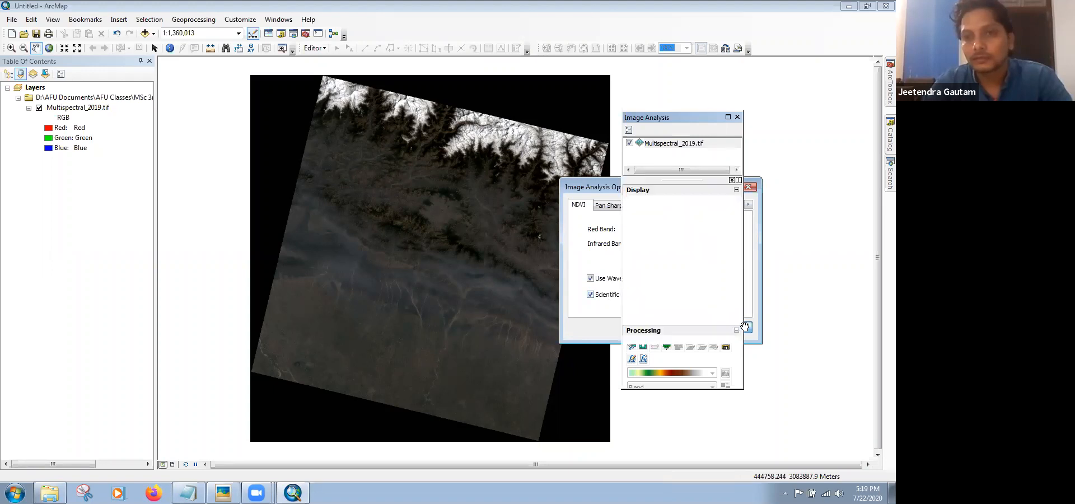
left_click(738, 116)
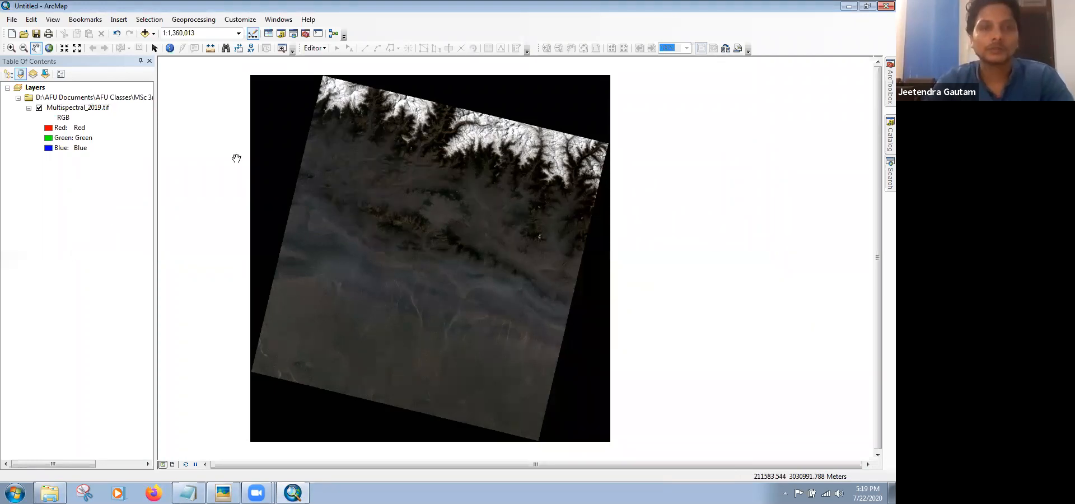
Step: Reopen the Image Analysis window and select Multispectral_2019.tif as the layer to process
left_click(278, 20)
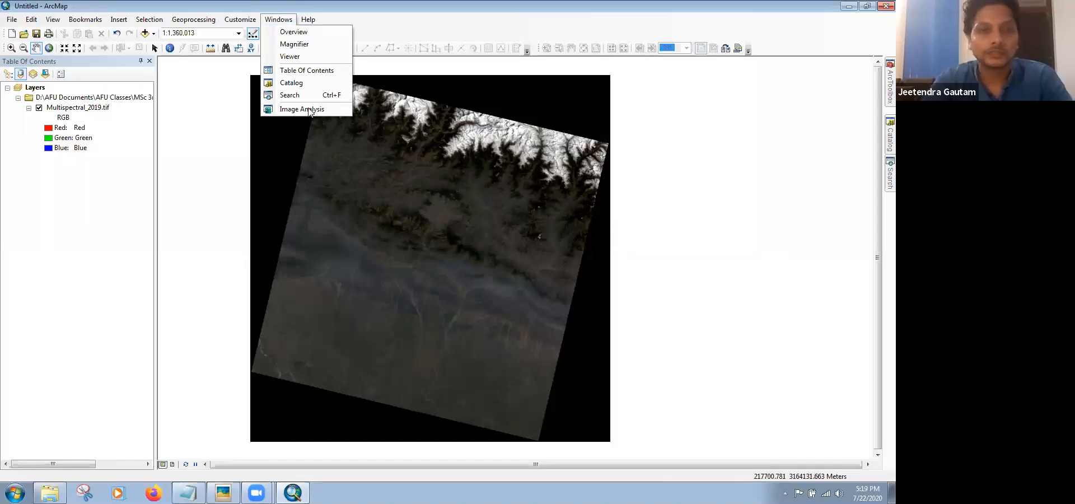
left_click(718, 247)
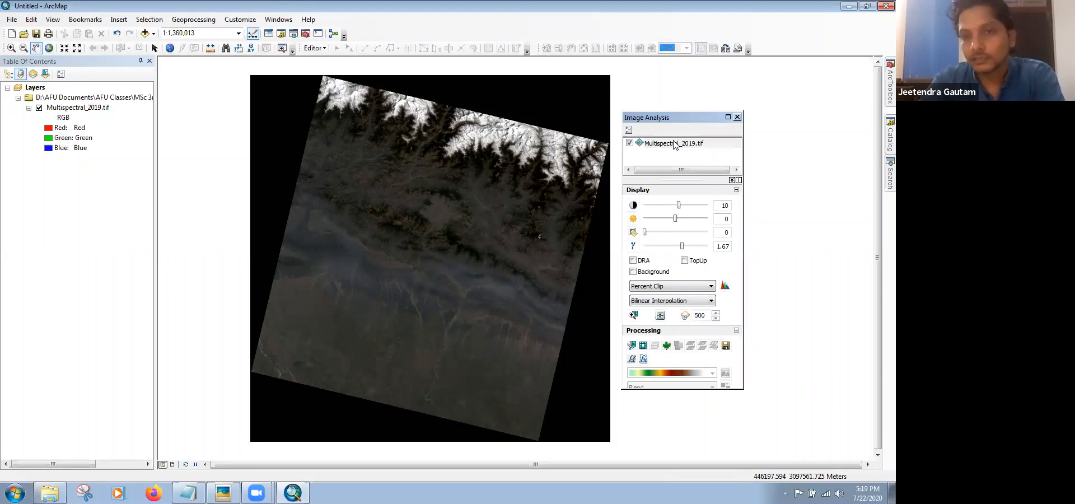
left_click(675, 144)
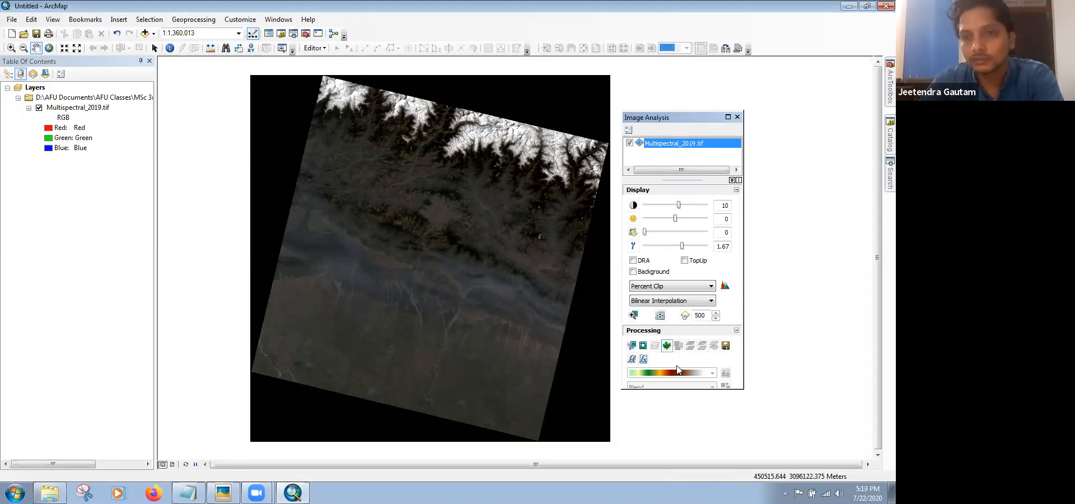
left_click(666, 346)
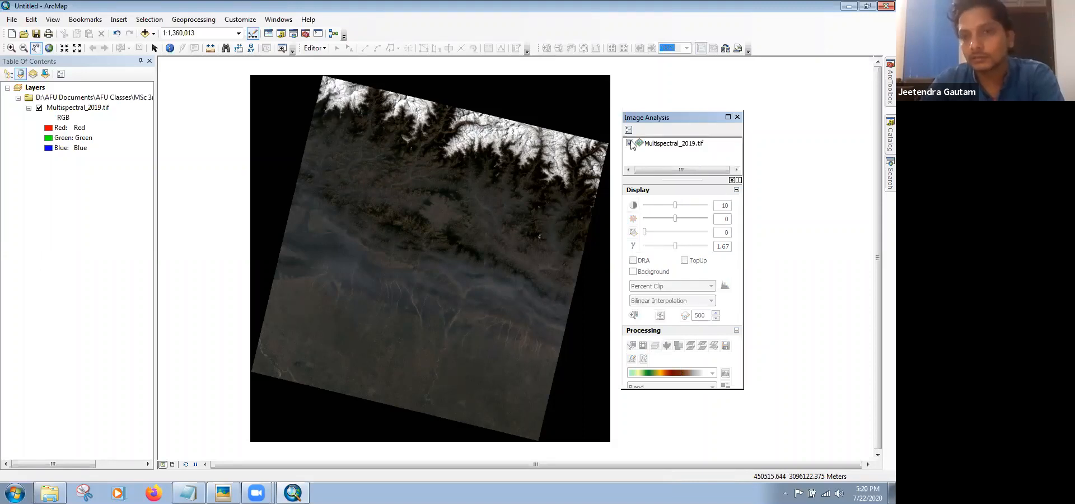
left_click(674, 145)
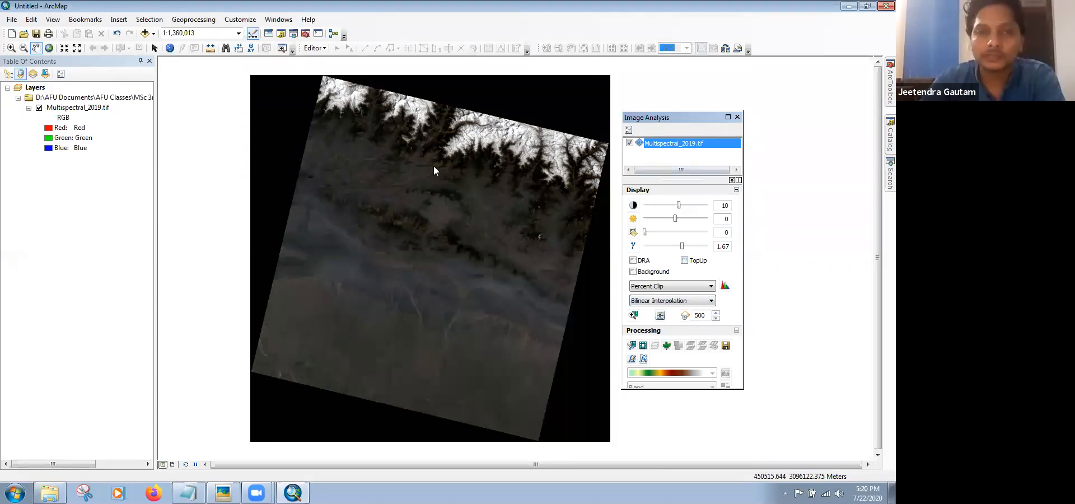
Step: Set the NDVI options to red band 4 and infrared band 5 with Scientific Output enabled, and accept them
left_click(732, 180)
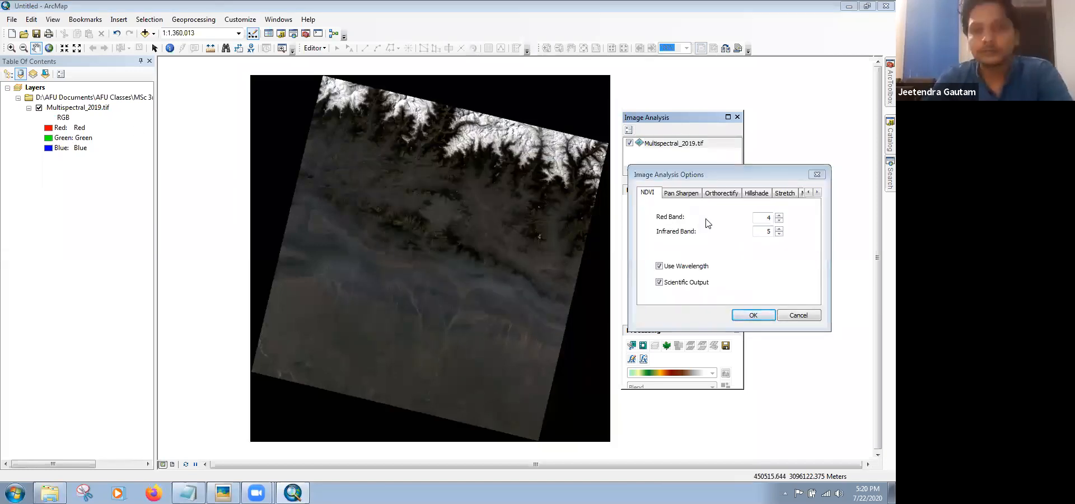
left_click(778, 216)
left_click(779, 220)
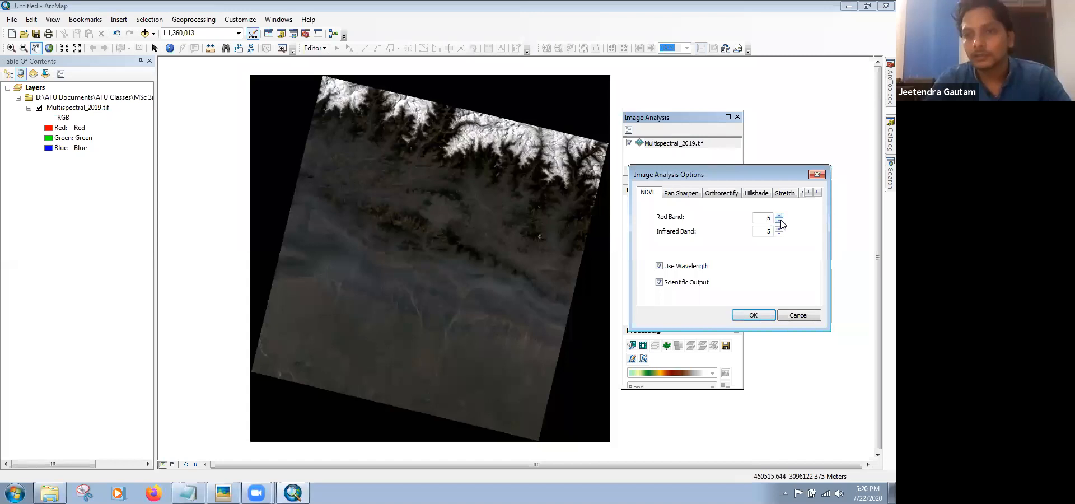
left_click(658, 283)
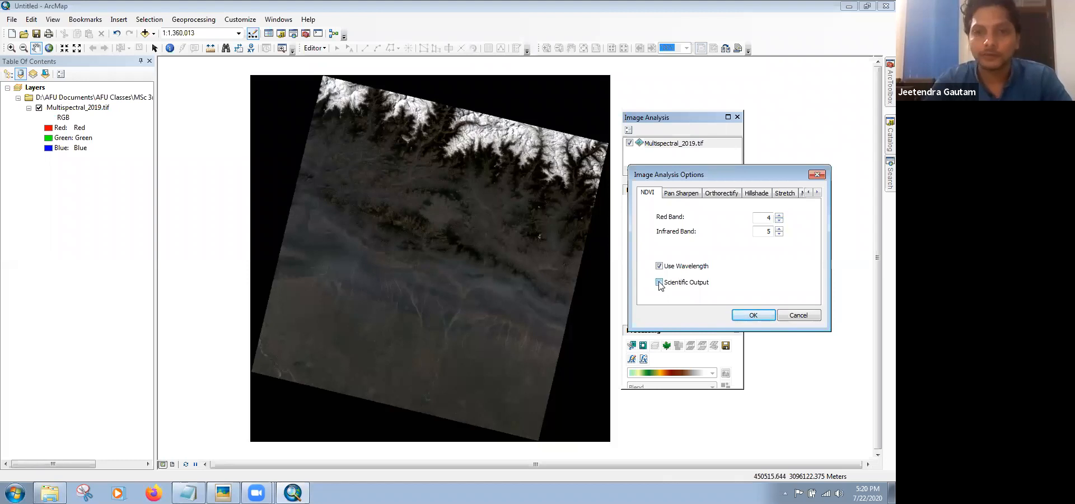
left_click(659, 283)
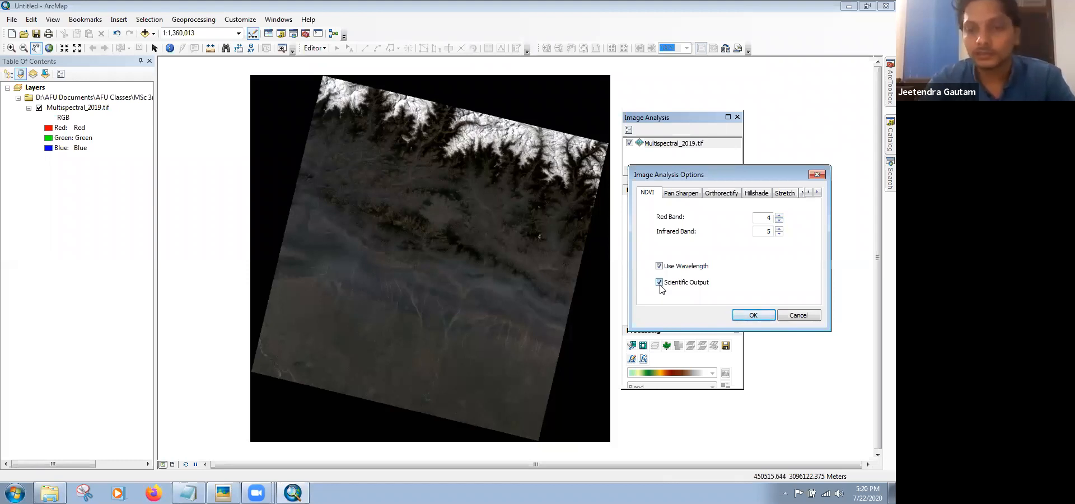
left_click(741, 315)
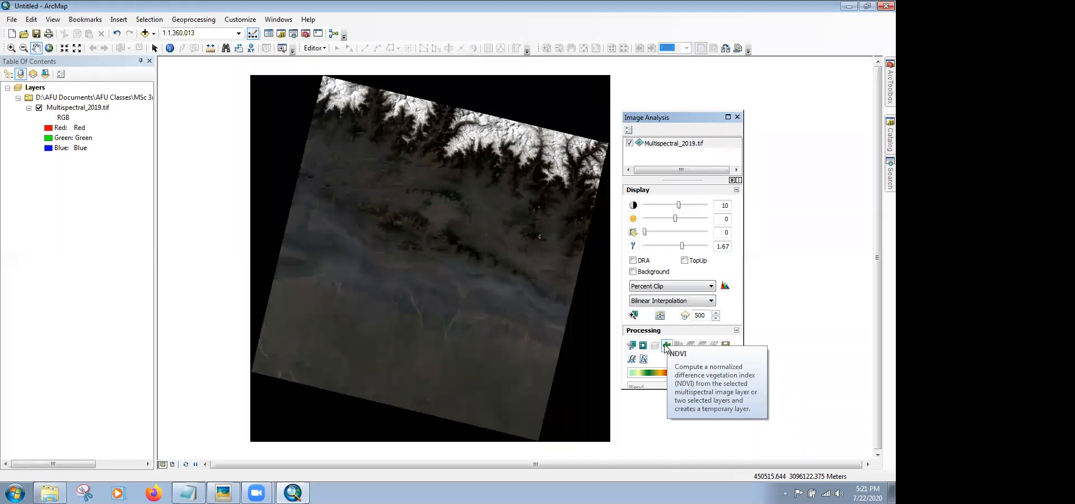
Step: Compute the NDVI layer from Multispectral_2019.tif and hide the original multispectral layer
left_click(665, 345)
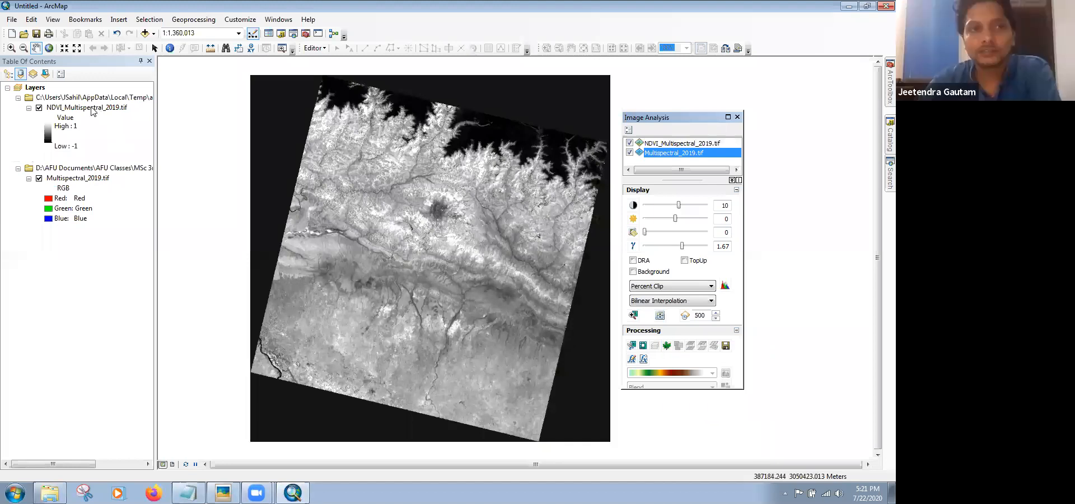
left_click(93, 110)
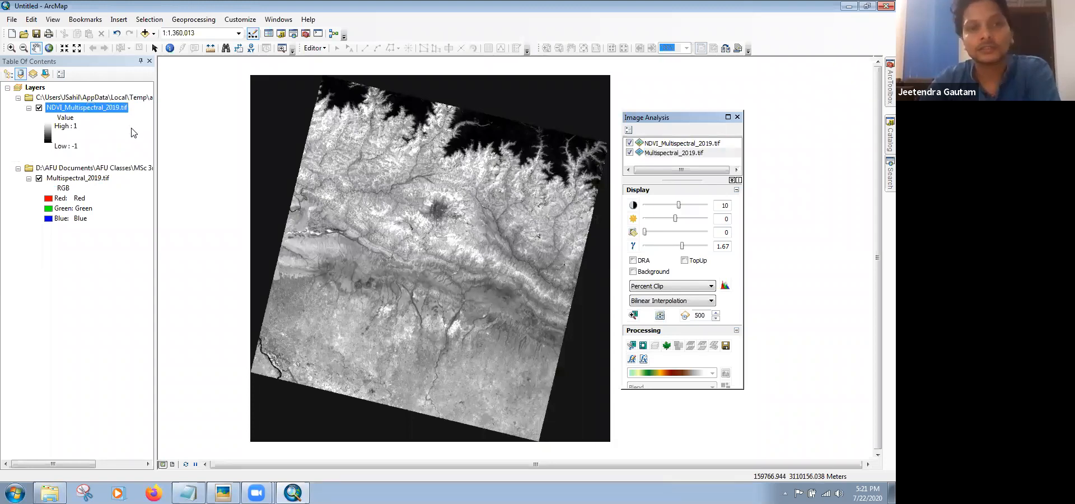
right_click(92, 107)
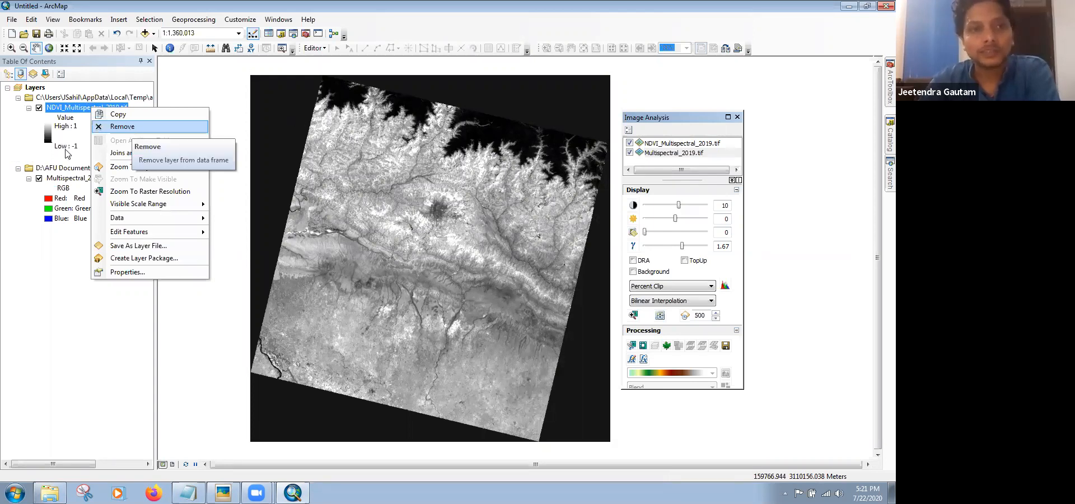
left_click(67, 147)
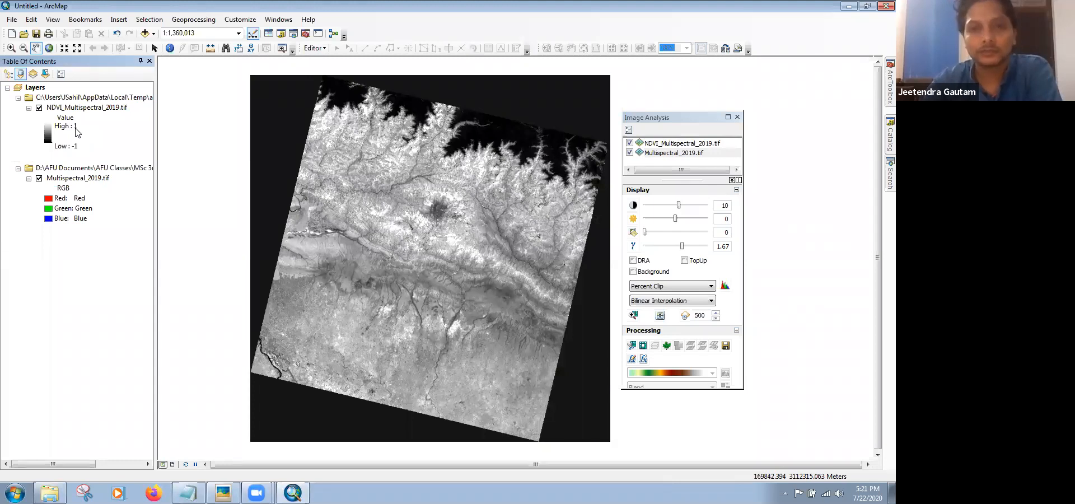
left_click(39, 178)
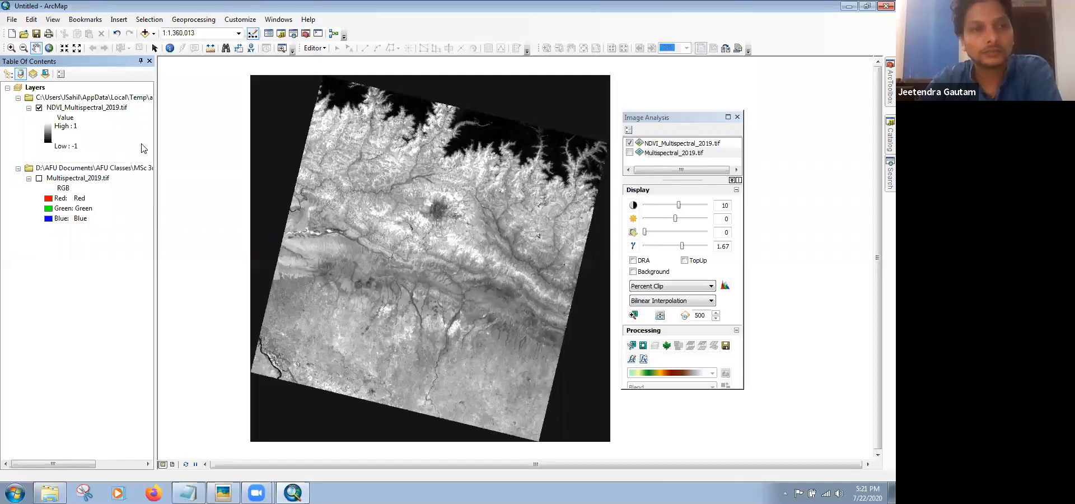
Step: Apply the purple-to-green color ramp to the NDVI layer and check the band list of the multispectral layer's red channel
double_click(46, 138)
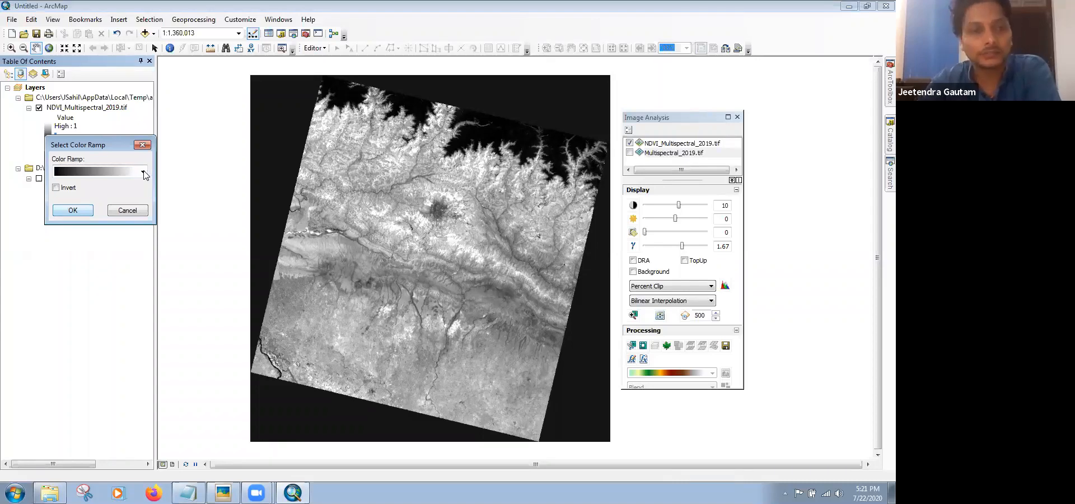
left_click(143, 174)
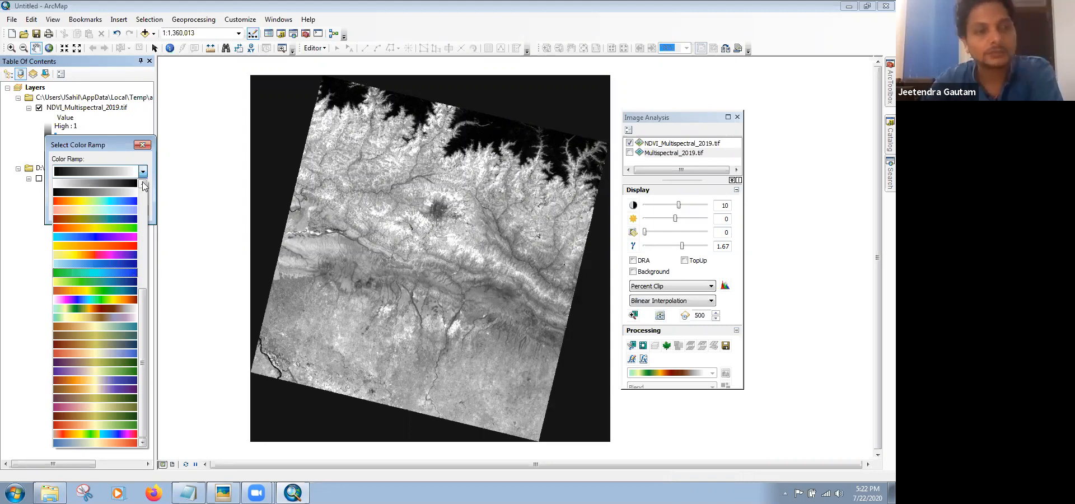
left_click(95, 371)
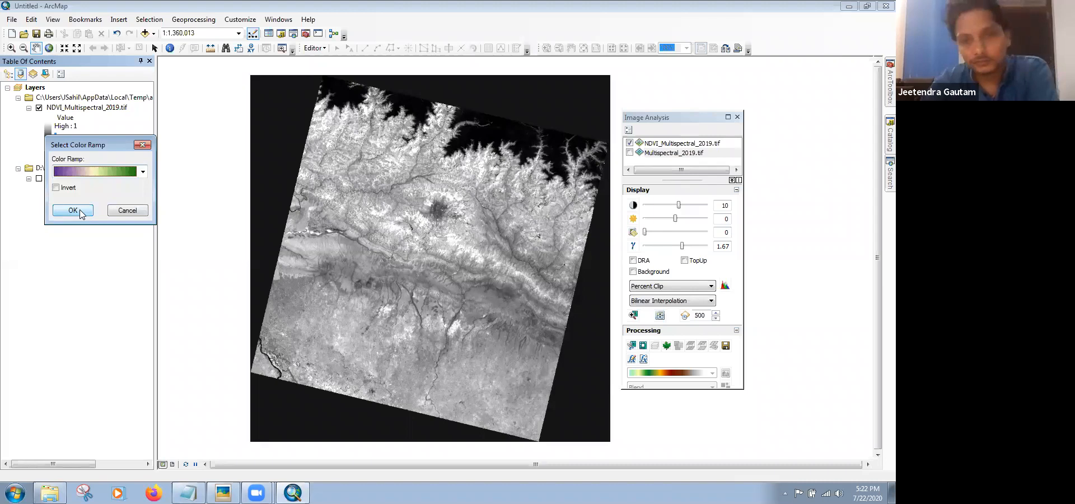
left_click(81, 211)
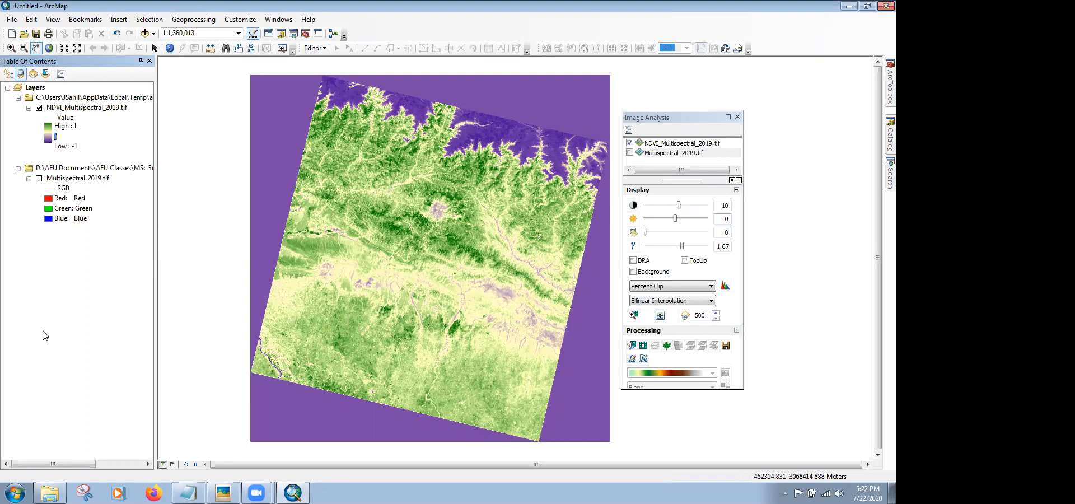
left_click(49, 201)
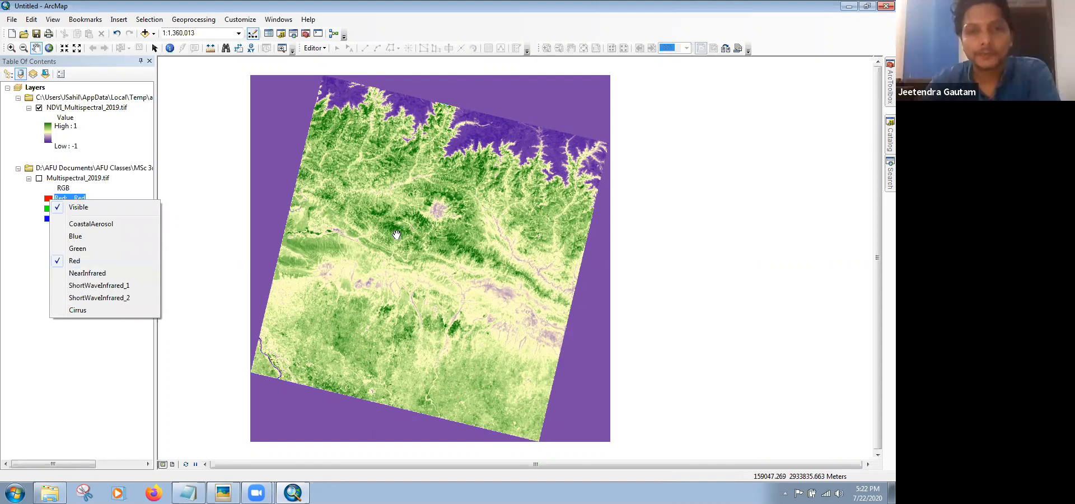
left_click(95, 169)
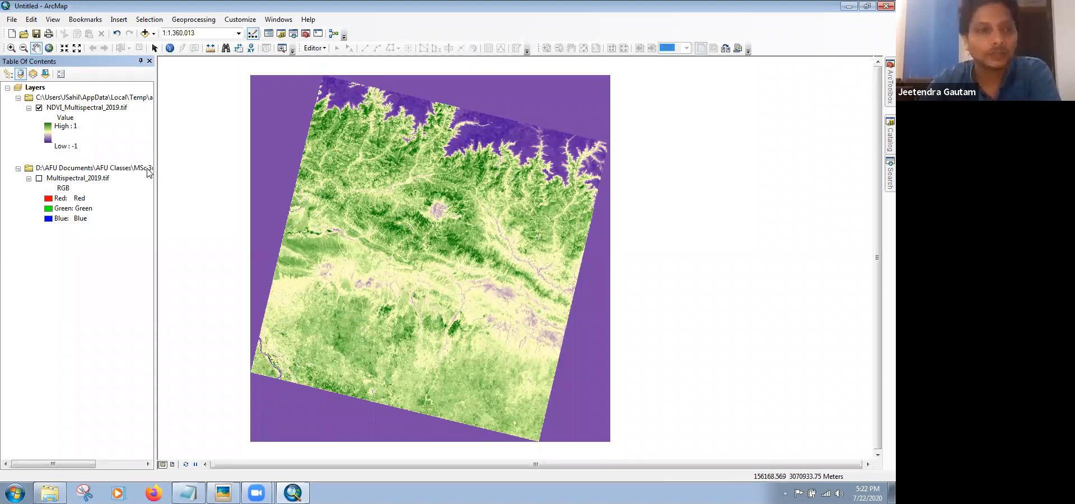
Step: Try the NDVI layer with its purple-to-green color ramp inverted and with a white-to-black ramp
left_click(48, 133)
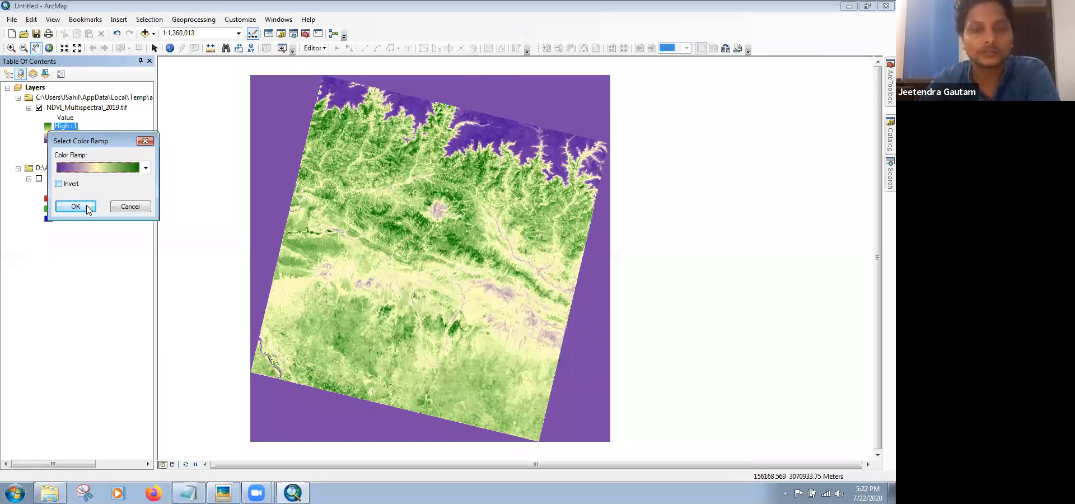
left_click(58, 183)
left_click(78, 207)
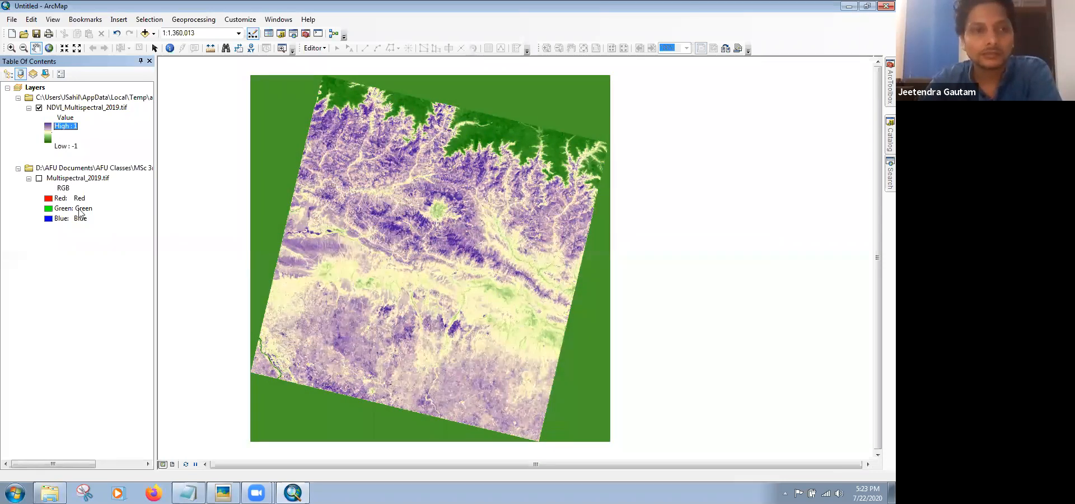
left_click(48, 135)
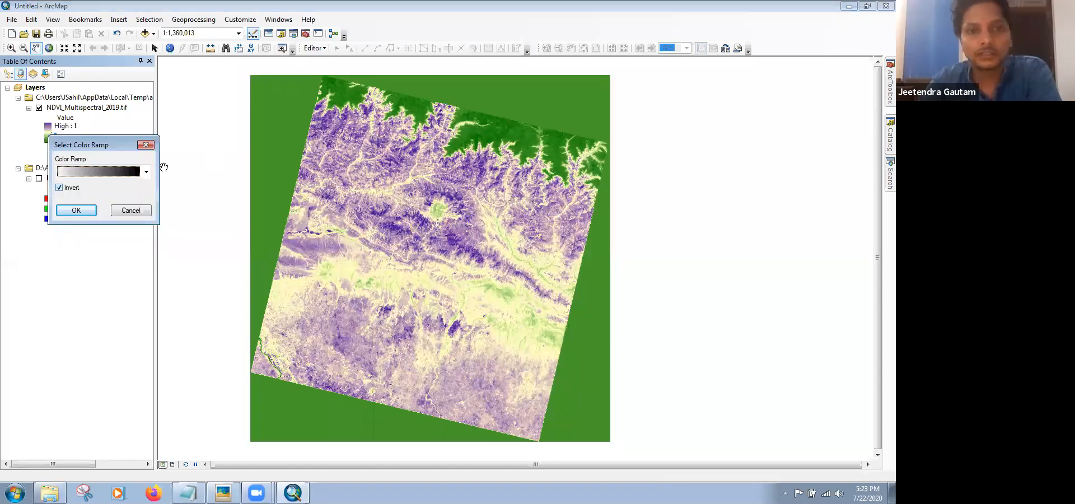
key("Return")
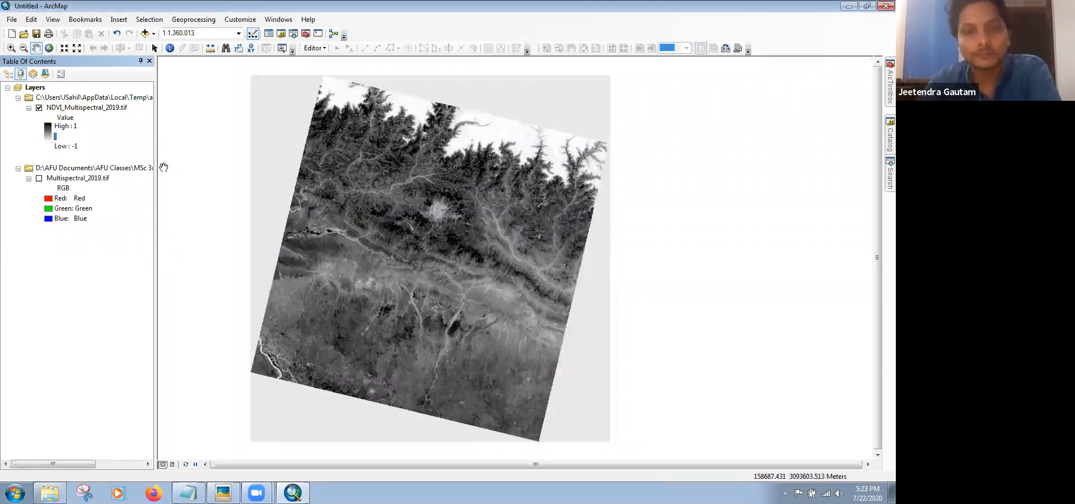
Step: Set the NDVI layer's color ramp back to purple-to-green without inversion
left_click(48, 132)
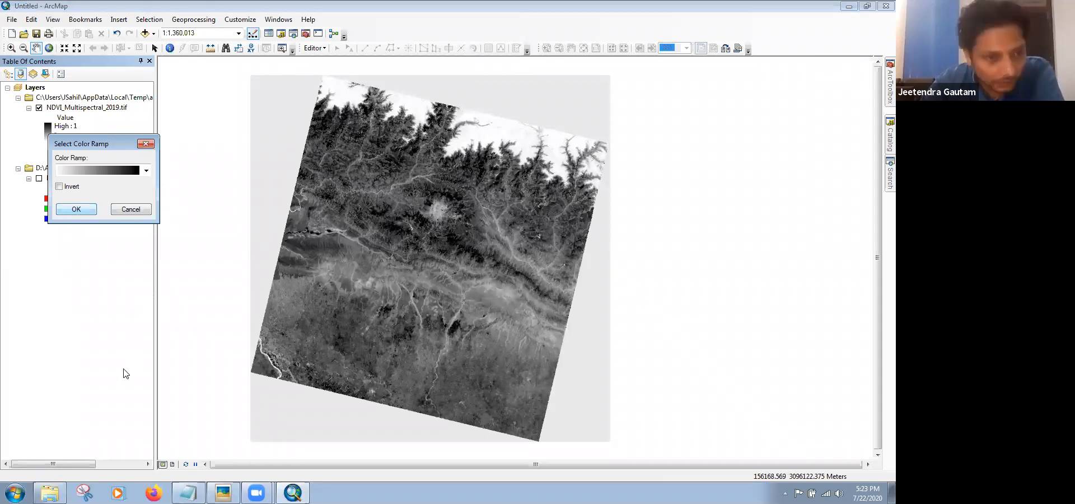
left_click(146, 170)
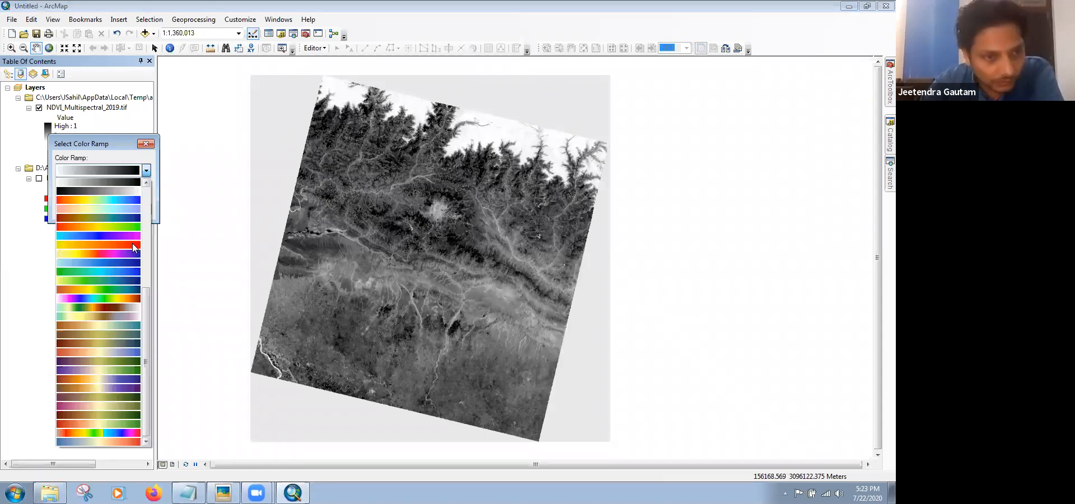
left_click(74, 208)
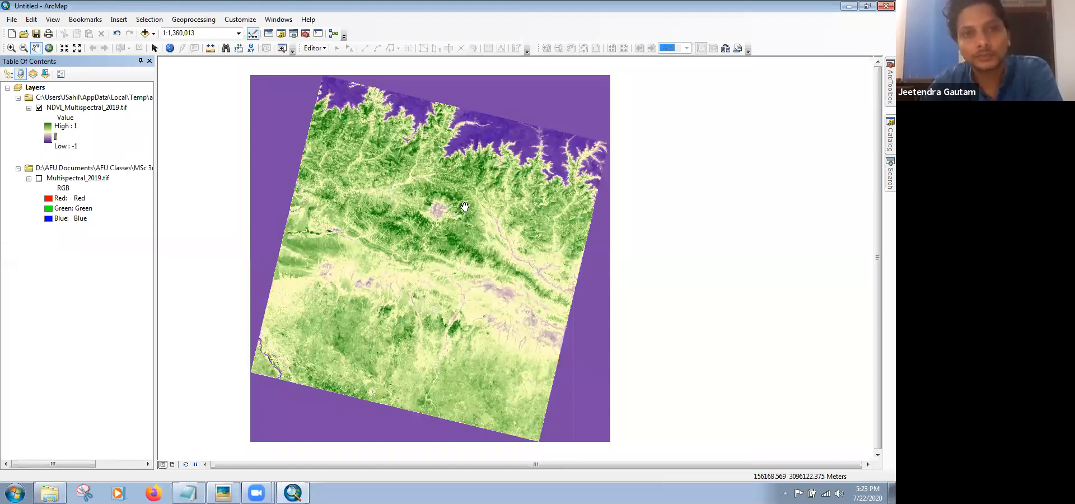
Step: Examine the dark purple lake and its surroundings in the NDVI layer up close, and return to the full extent
left_click(11, 47)
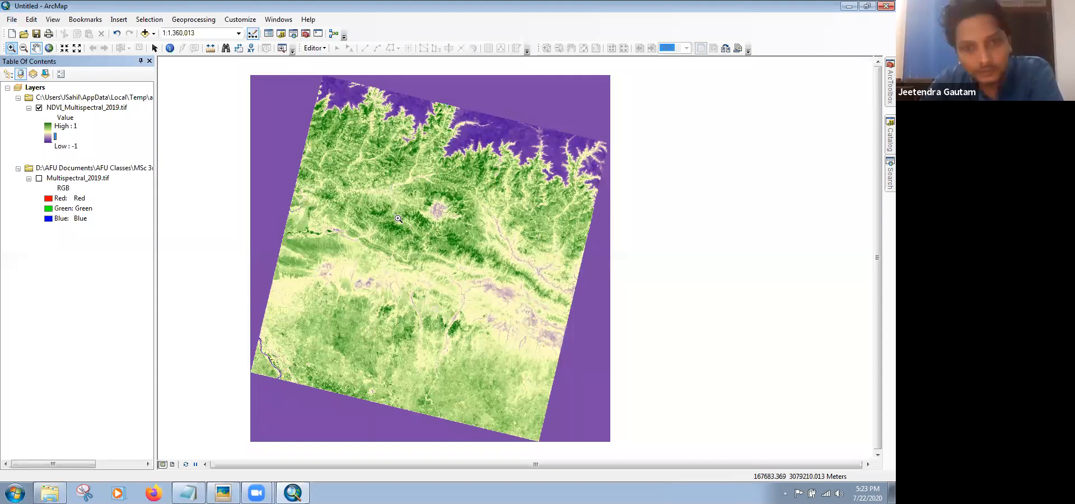
left_click(428, 242)
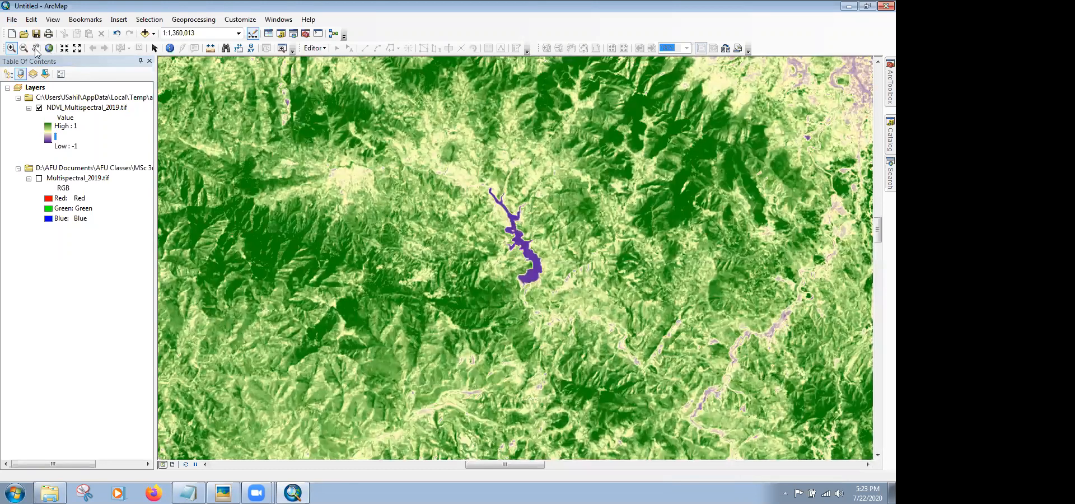
left_click(37, 49)
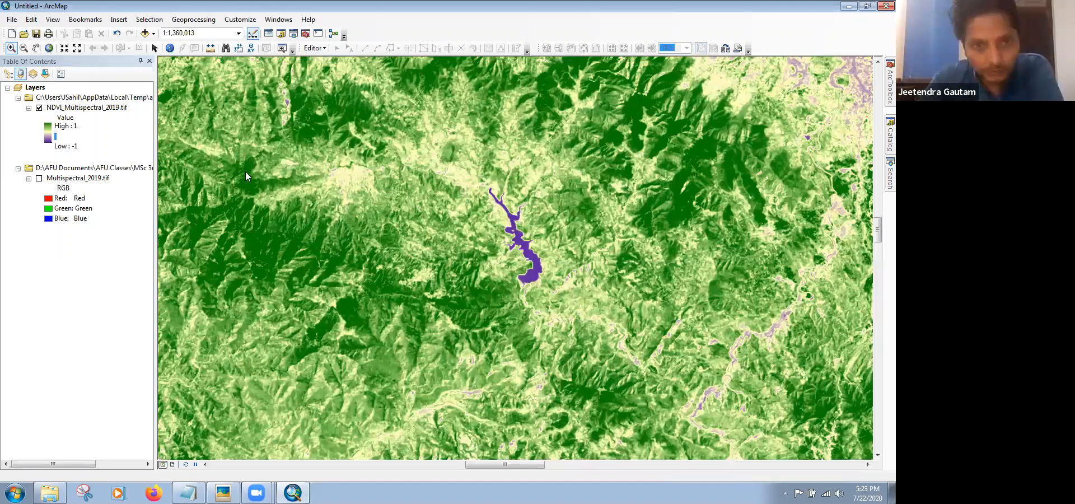
left_click(11, 48)
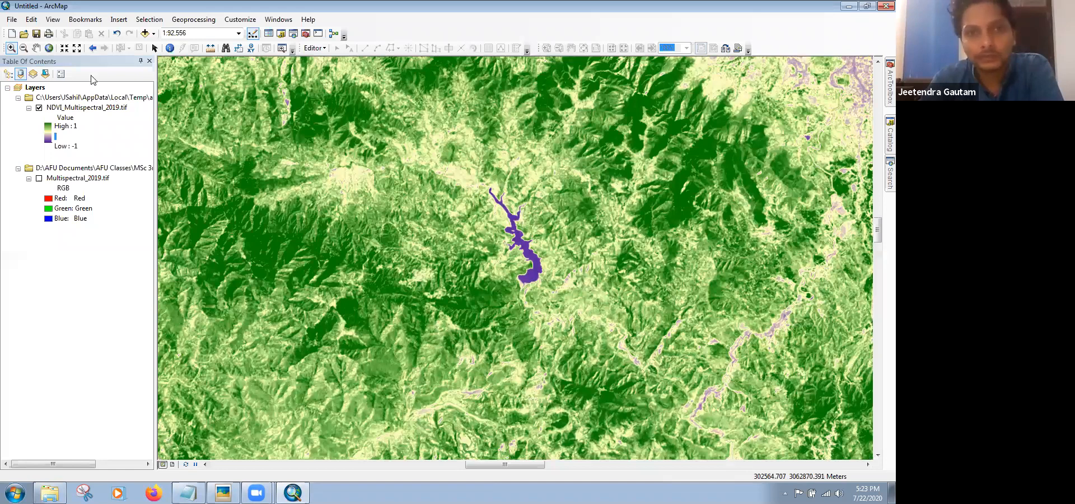
left_click(24, 50)
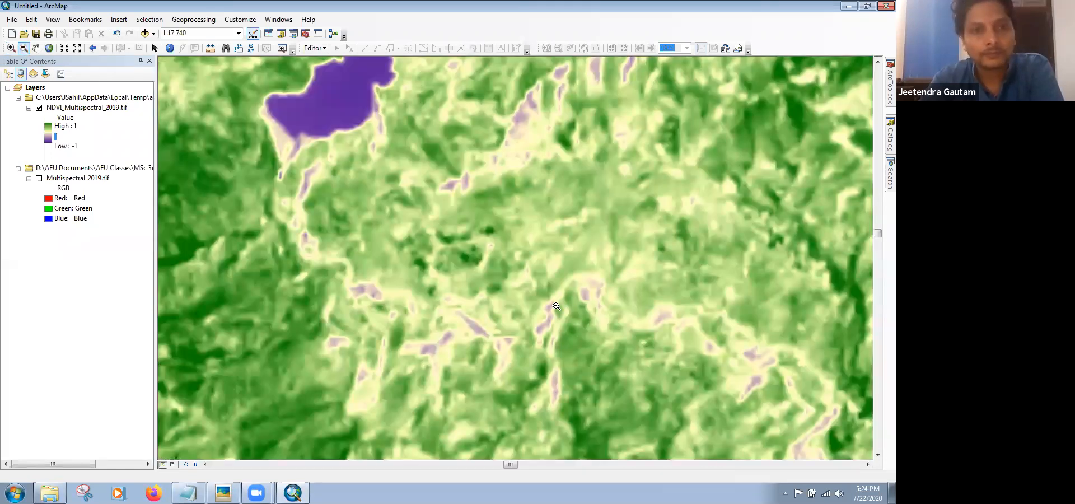
left_click_drag(412, 215, 350, 184)
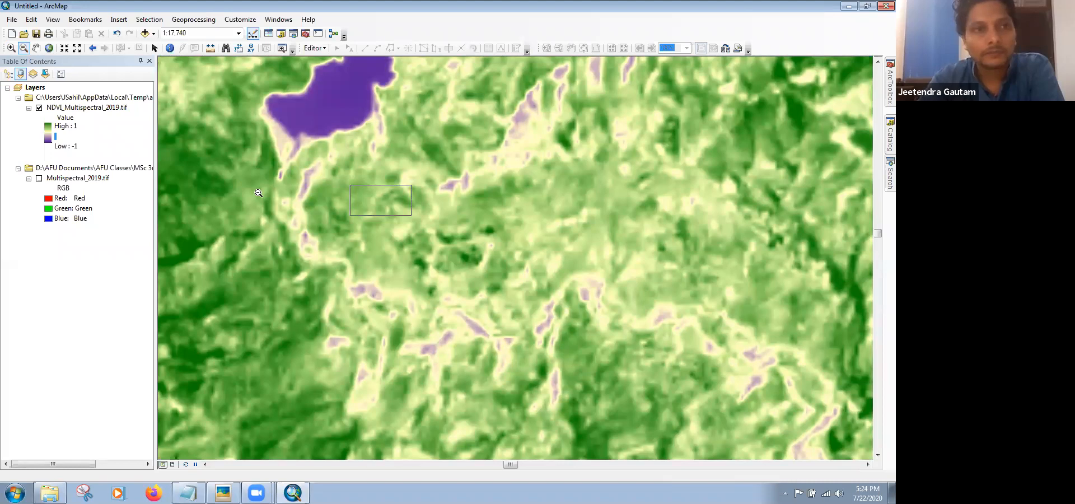
left_click(36, 48)
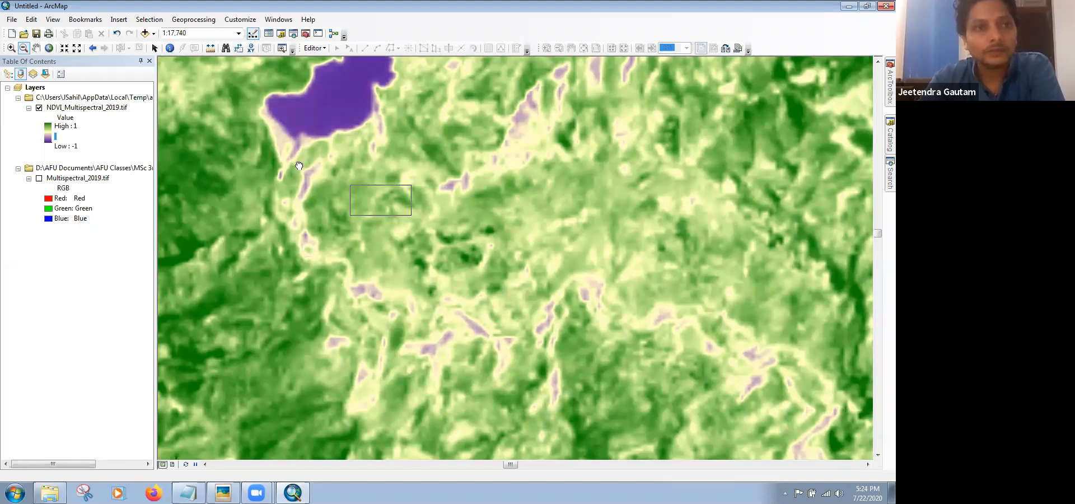
left_click(49, 50)
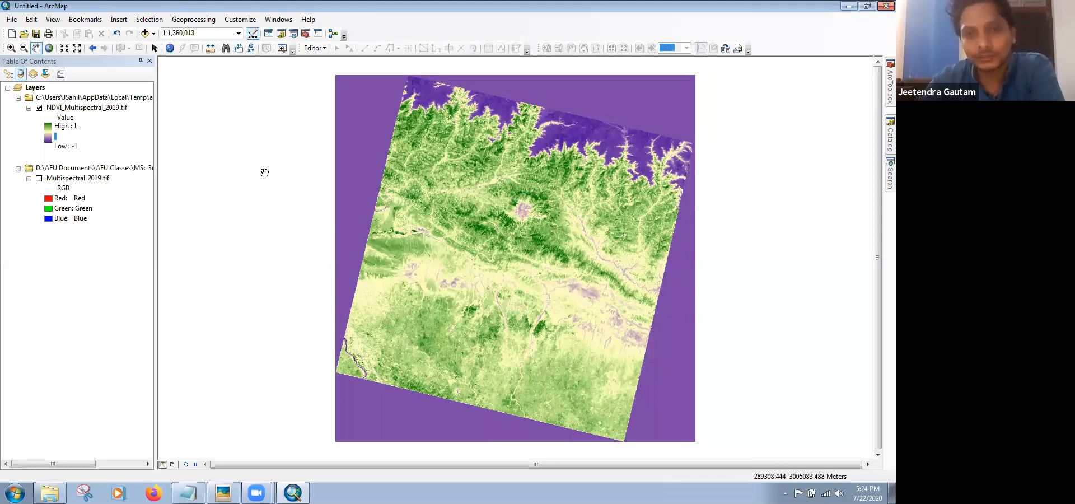
Step: Examine the river confluence and the neighbouring town in the NDVI layer up close
left_click(11, 48)
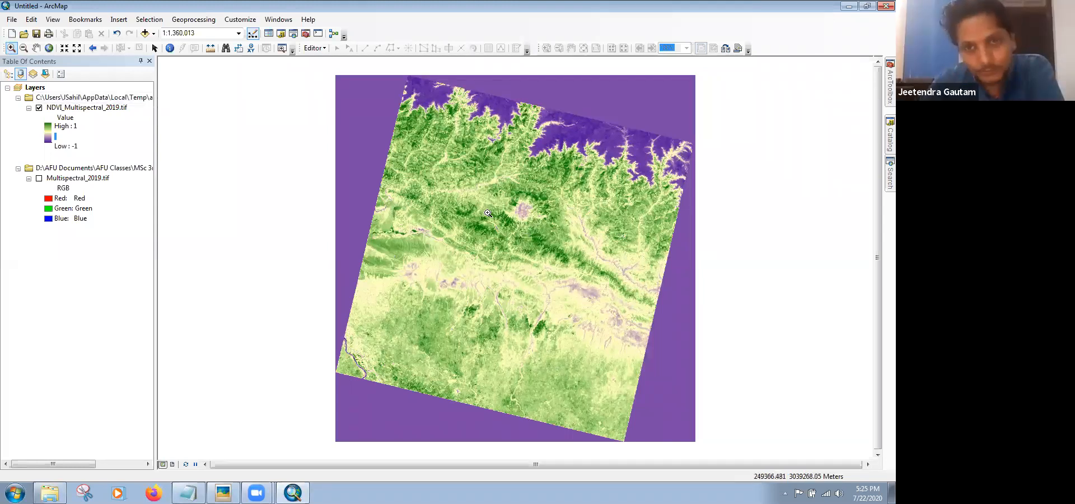
left_click_drag(459, 236, 506, 287)
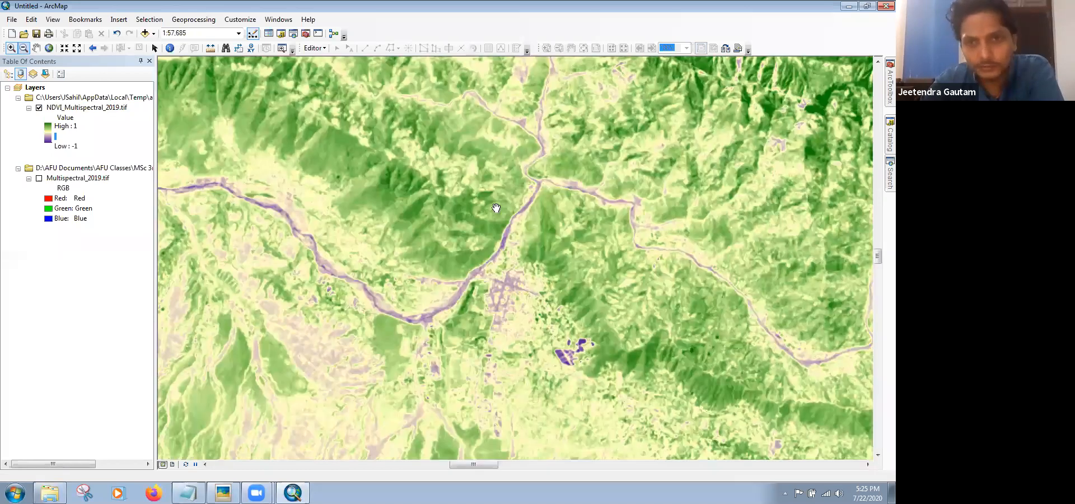
left_click_drag(552, 302, 496, 208)
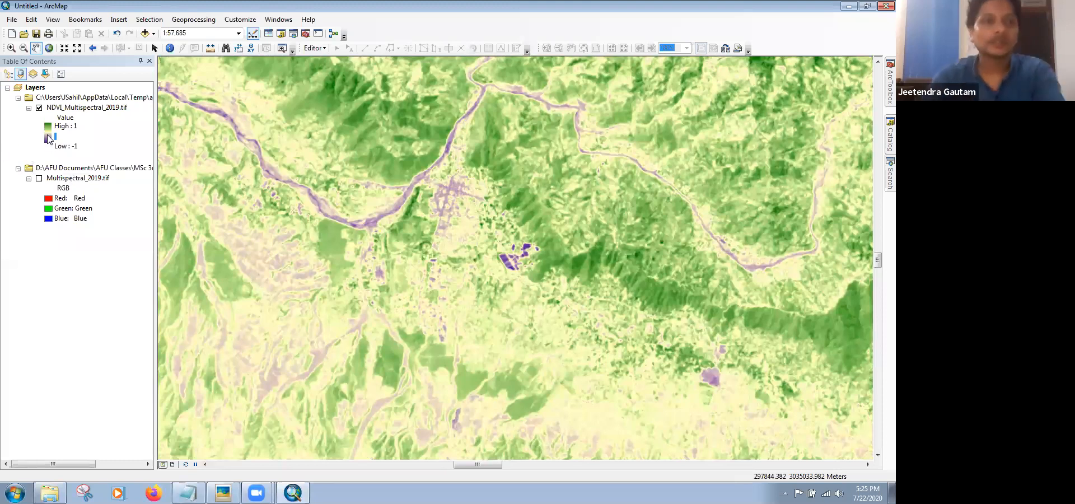
Step: Try symbolizing the NDVI layer by computed unique values, and switch its symbology to Classified
left_click(73, 109)
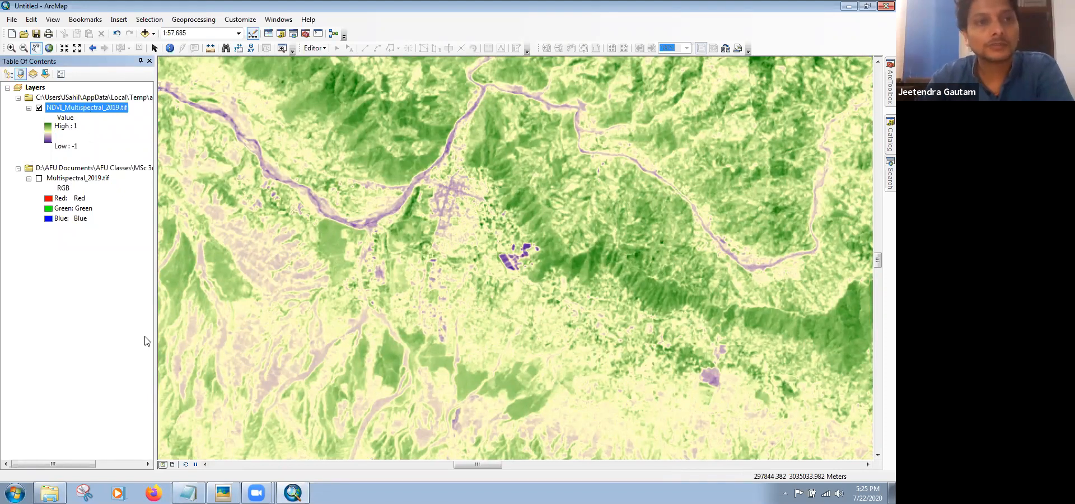
right_click(84, 107)
left_click(125, 273)
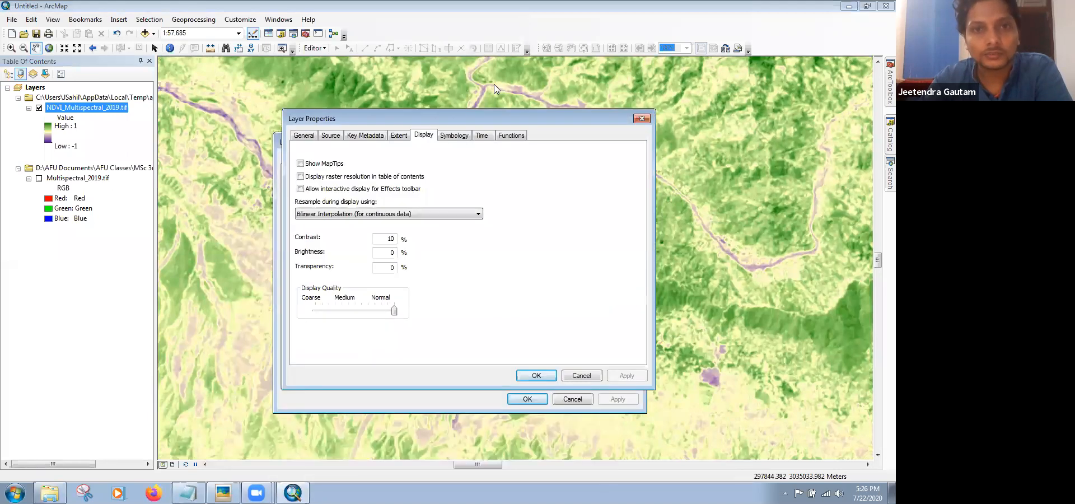
left_click(480, 86)
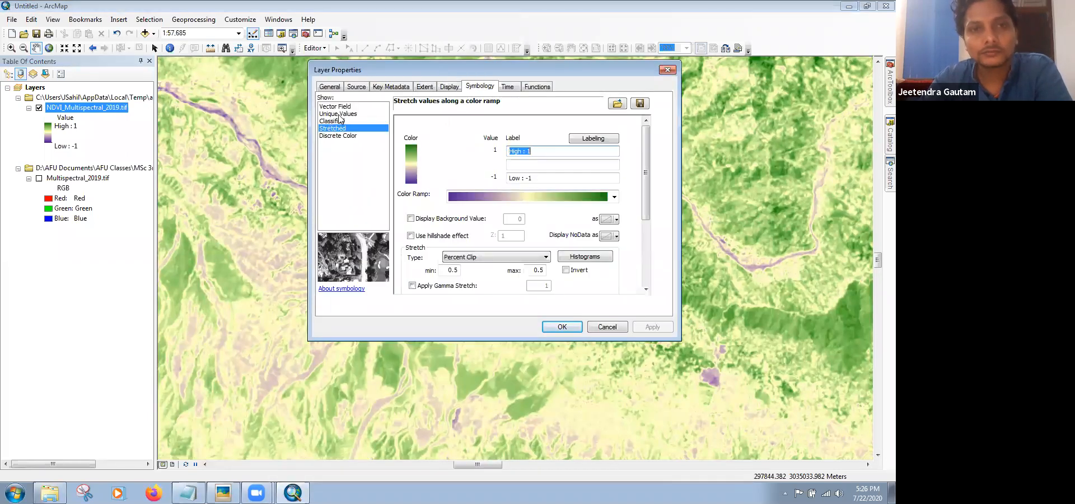
left_click(336, 113)
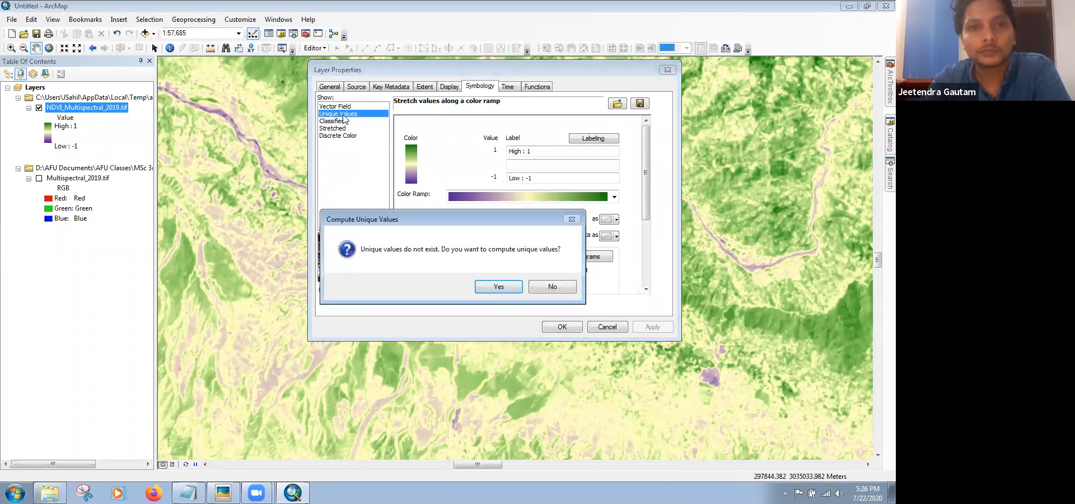
left_click(498, 287)
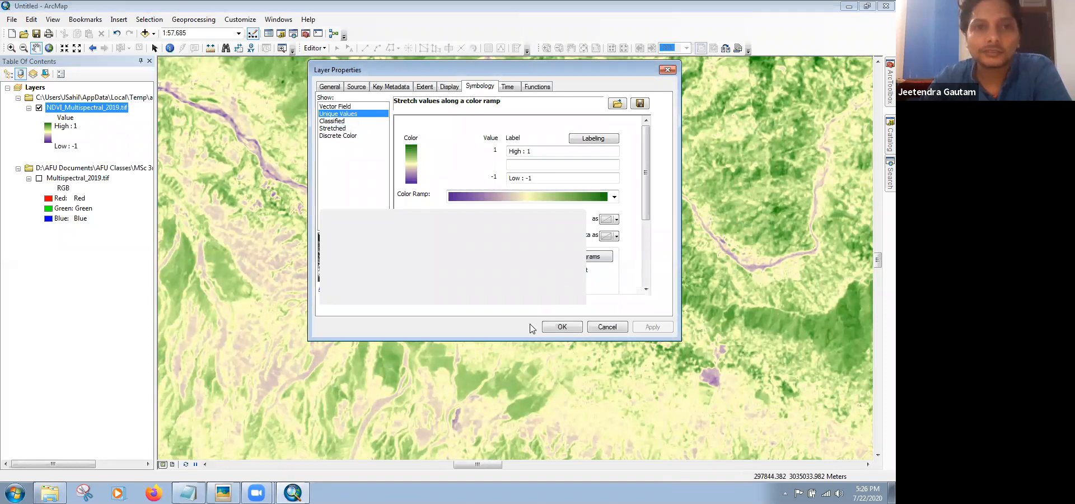
left_click(497, 286)
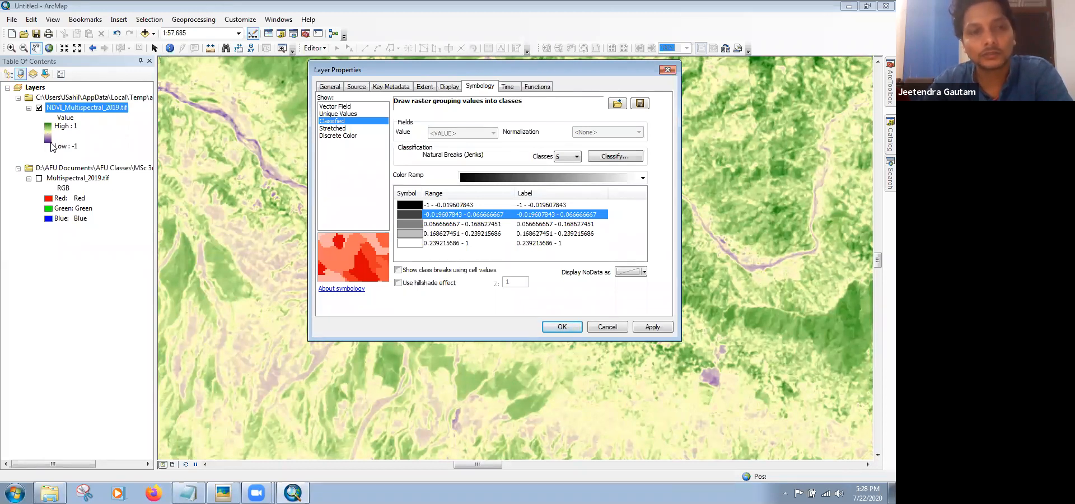
Step: Color the classified NDVI layer with the white-magenta-blue-green-yellow-dark red ramp, divide it into 20 classes and apply the symbology
left_click(643, 178)
left_click_drag(641, 218, 643, 382)
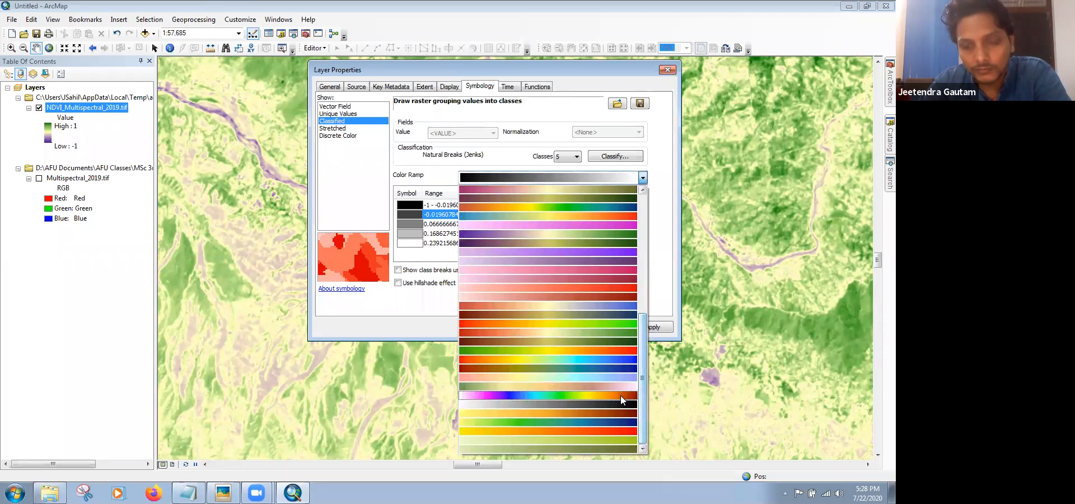
left_click(621, 395)
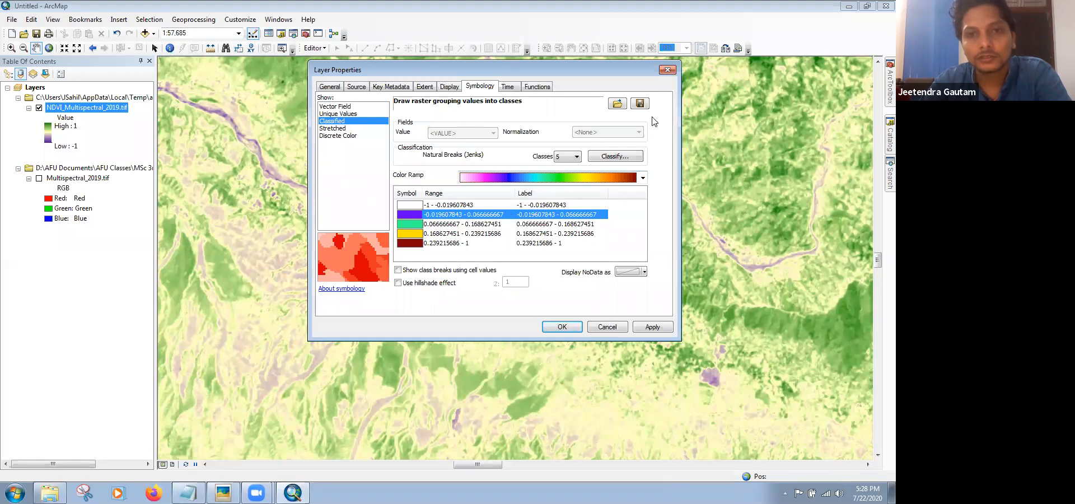
left_click(576, 156)
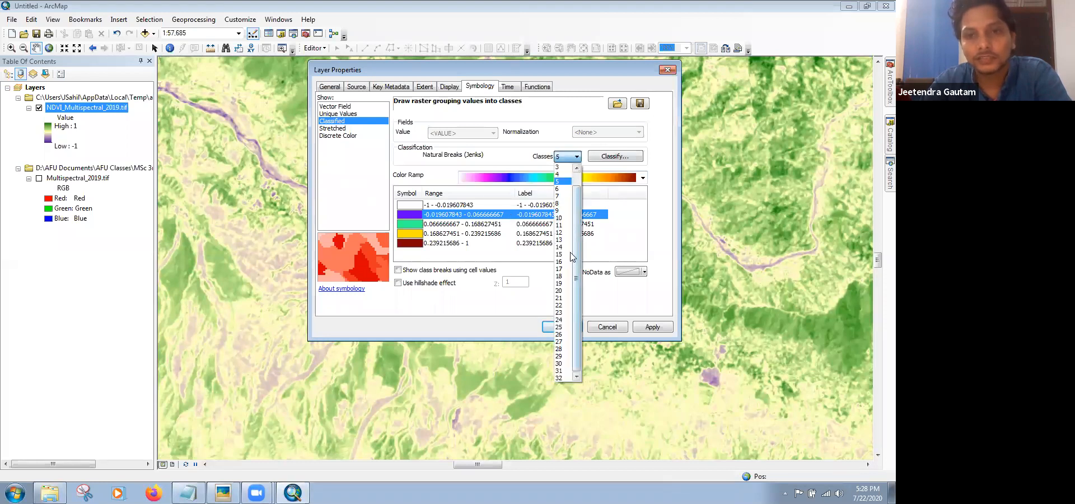
left_click(562, 291)
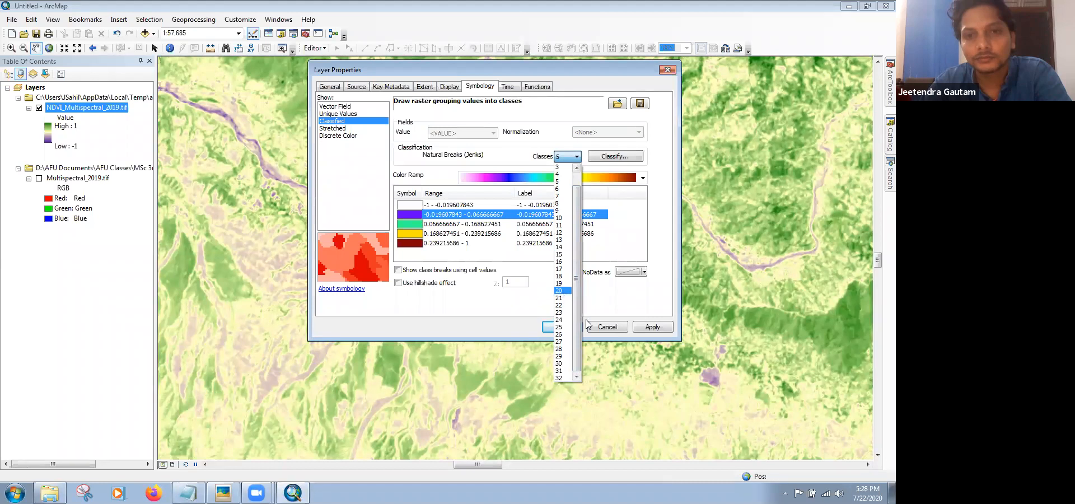
left_click(643, 329)
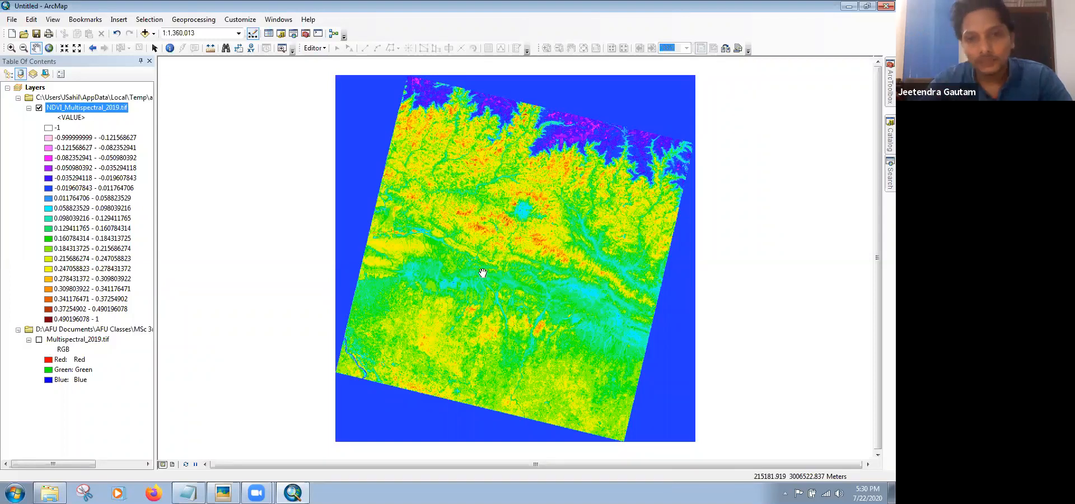
Step: Examine the river valleys and plains in the middle of the 20-class NDVI layer up close
left_click(10, 48)
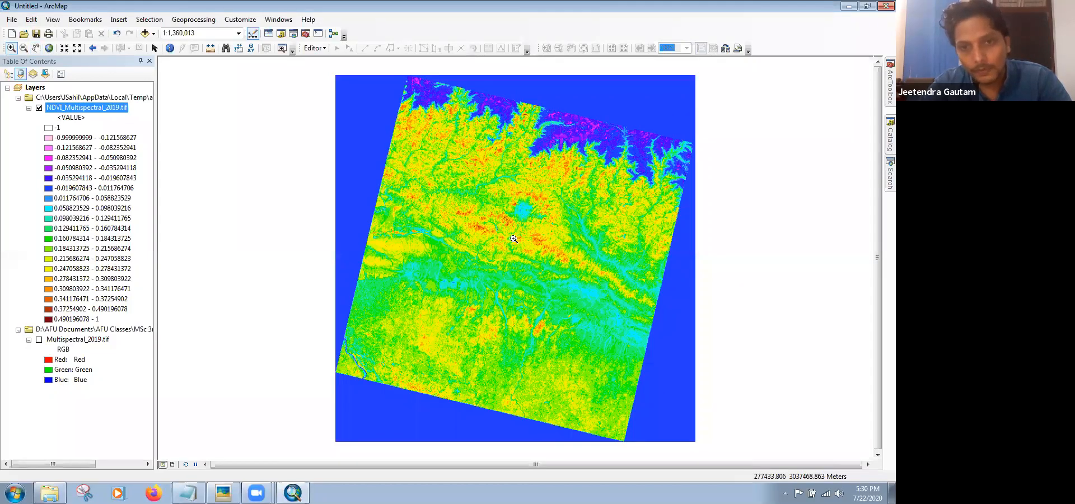
left_click_drag(447, 232, 527, 305)
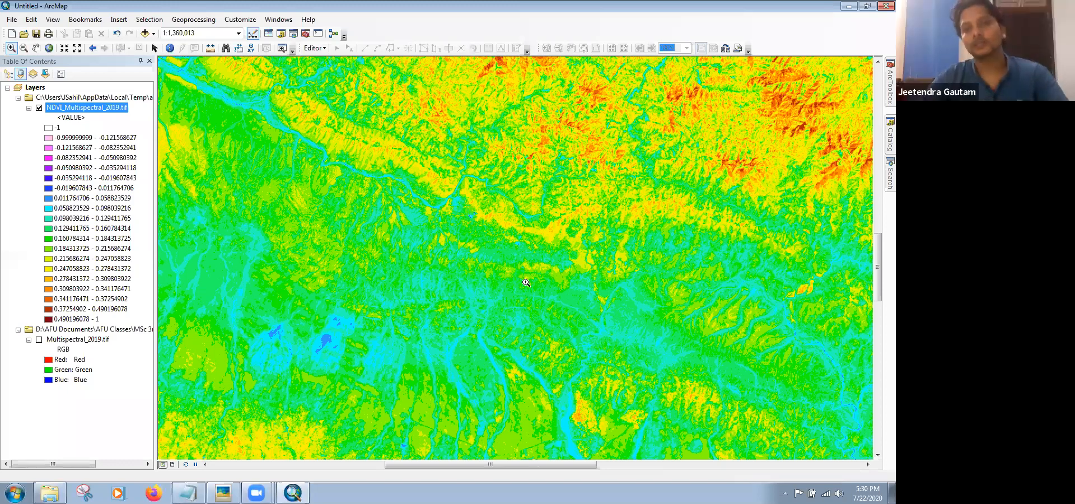
left_click(526, 282)
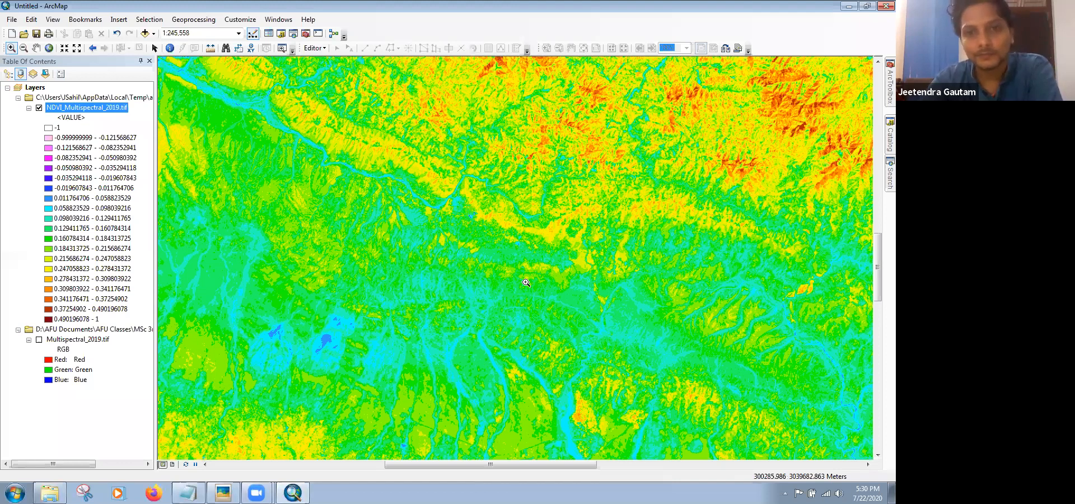
left_click(526, 282)
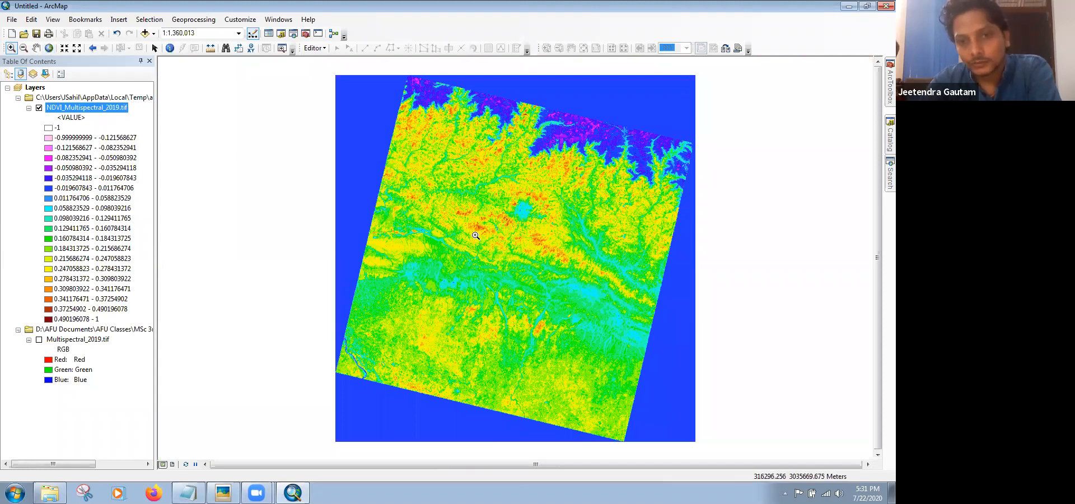
Step: Examine the river confluence, the neighbouring town and the dark blue ponds in the 20-class NDVI layer, and return to the full extent
left_click_drag(477, 239, 531, 286)
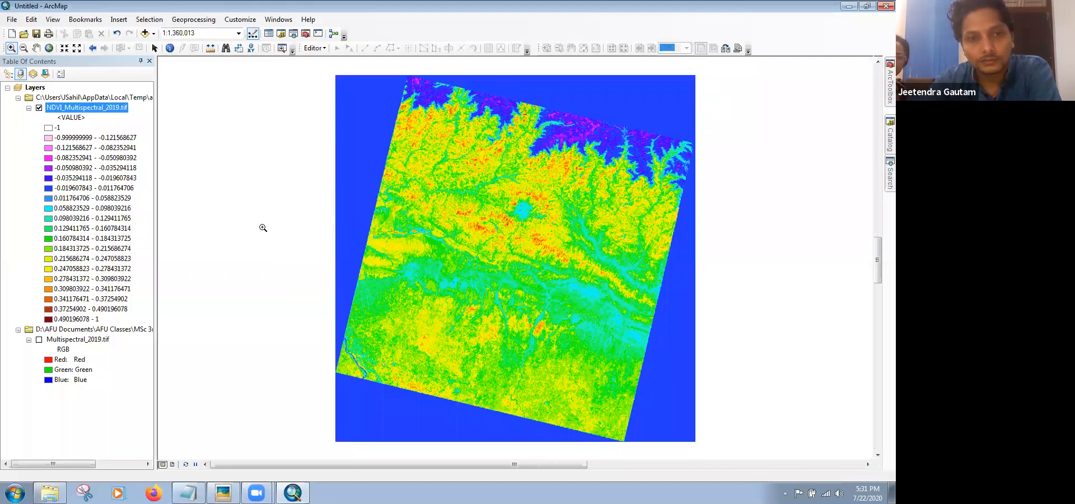
scroll(263, 210, "down", 3)
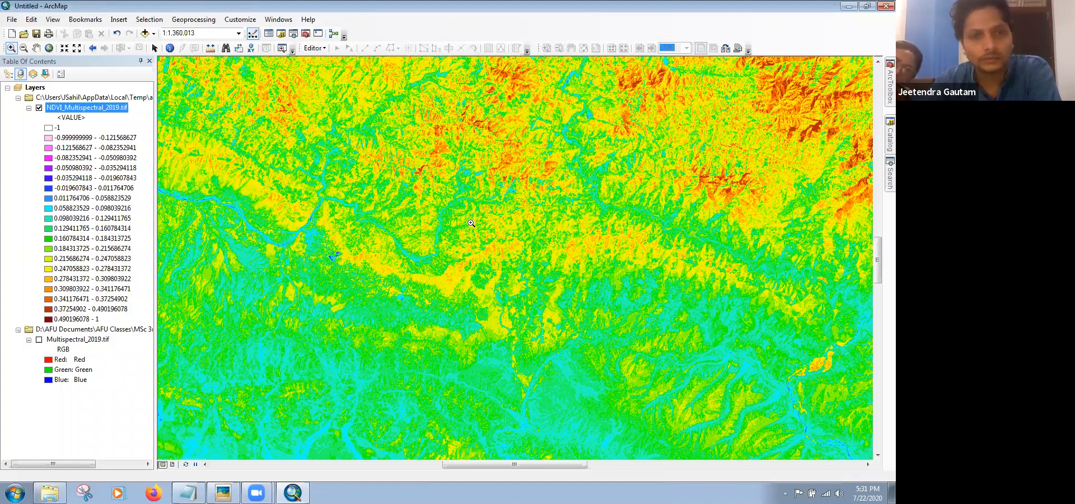
left_click_drag(437, 255, 469, 305)
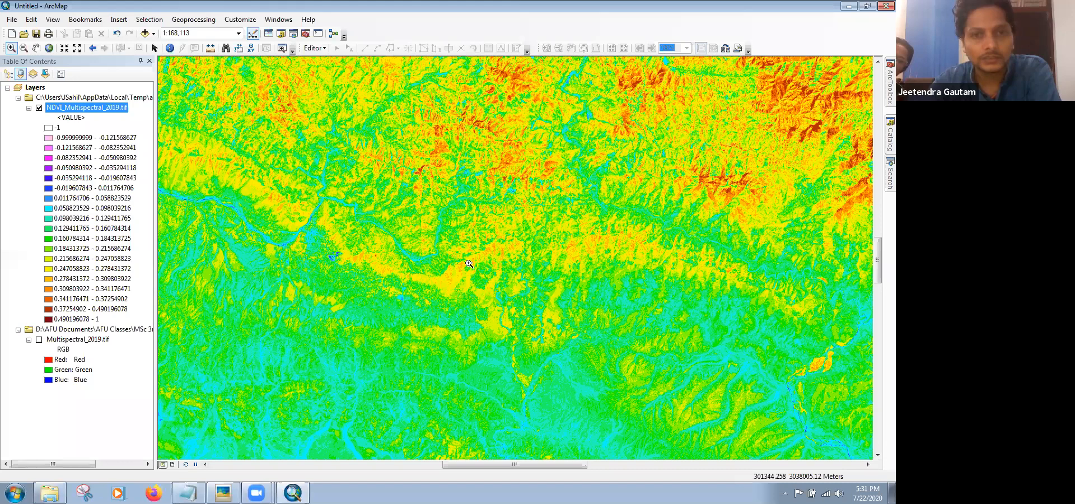
left_click_drag(256, 211, 364, 273)
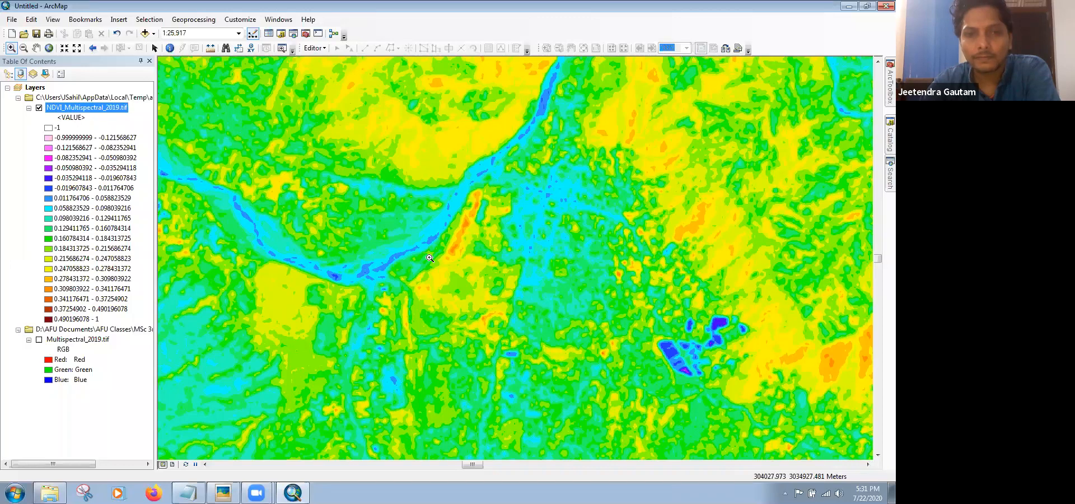
left_click(36, 48)
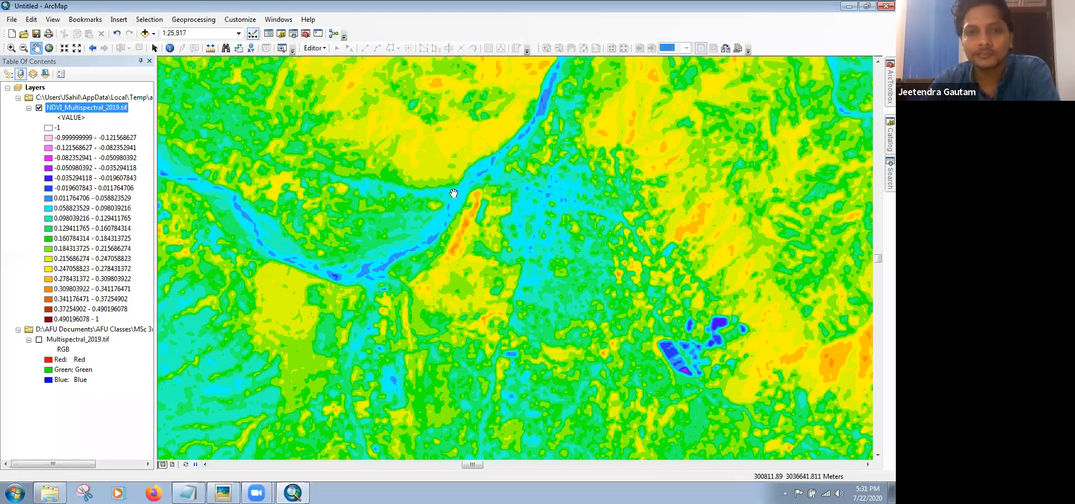
left_click_drag(532, 411, 507, 347)
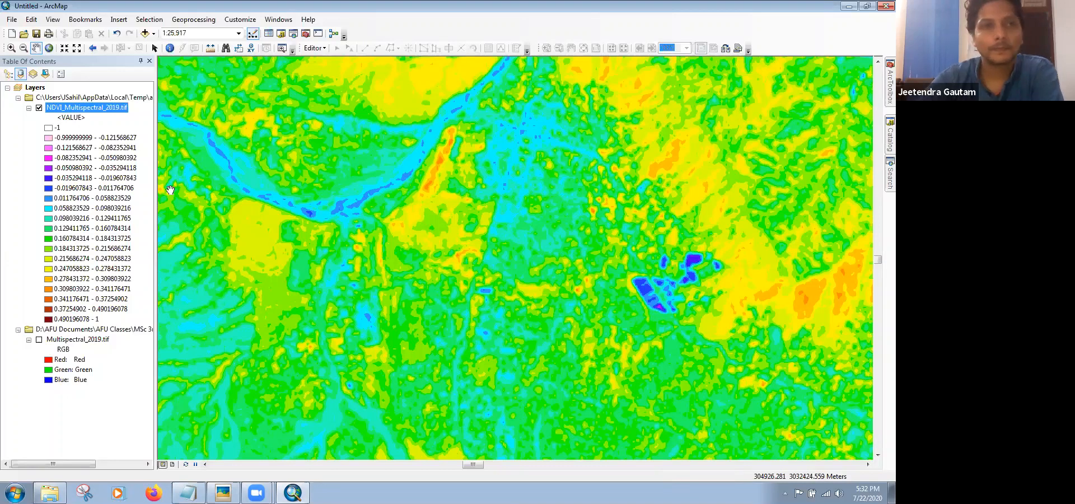
left_click(48, 48)
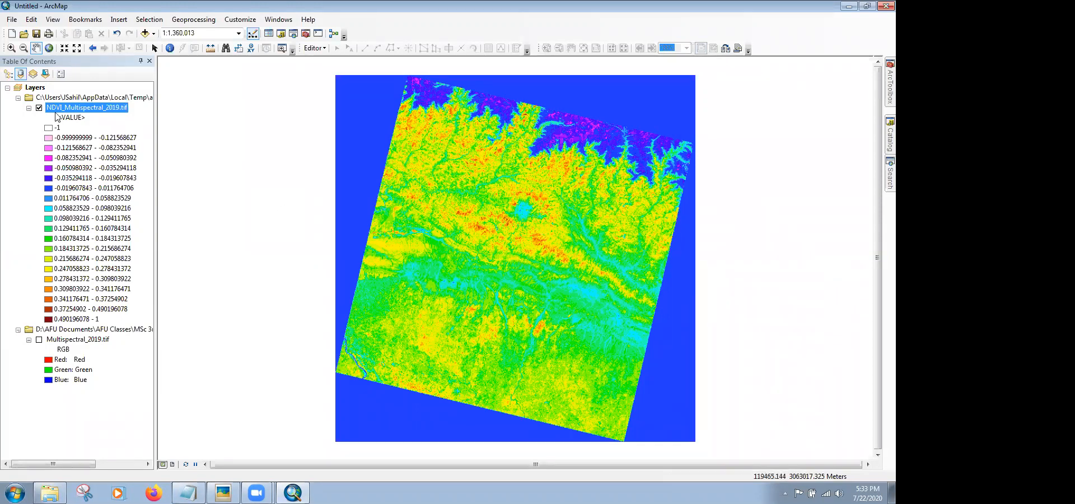
Step: Examine the large cyan city, the dark blue lake and the orange-red hills around them in the classified NDVI layer
left_click(11, 48)
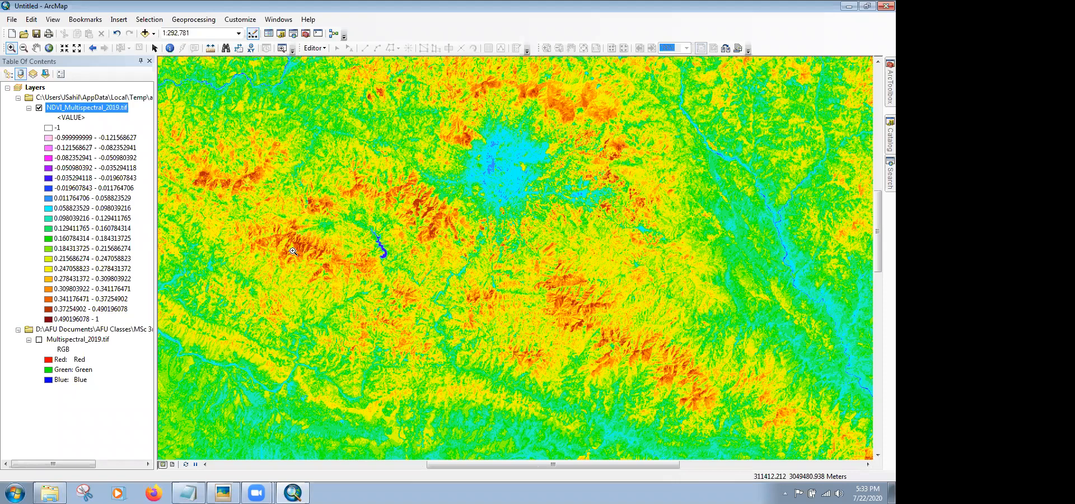
left_click(37, 49)
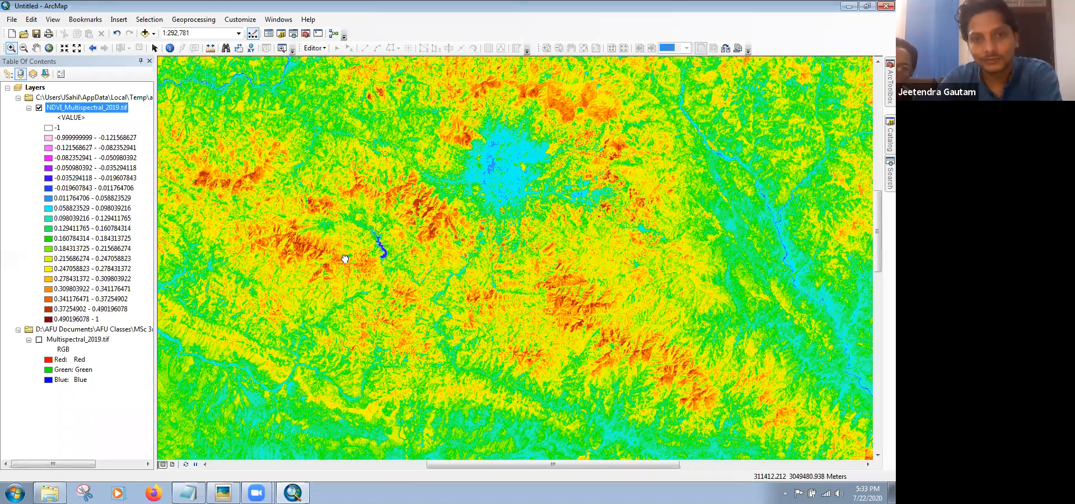
left_click_drag(309, 274, 331, 257)
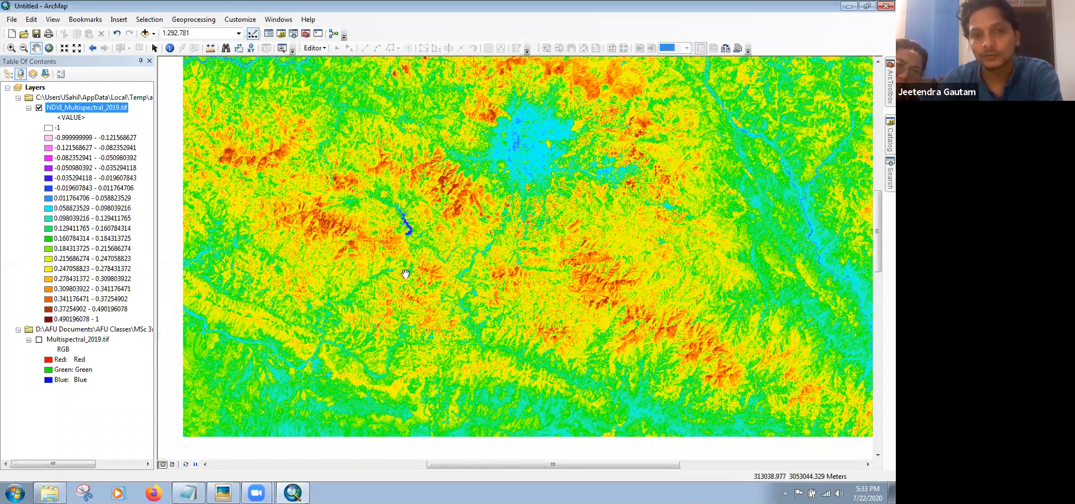
left_click_drag(371, 272, 345, 262)
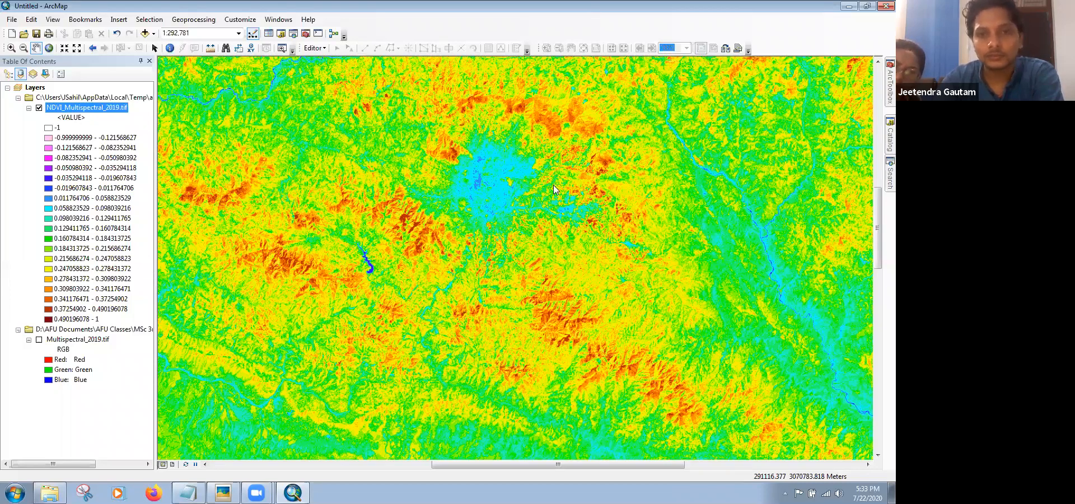
Step: Try the NDVI layer's classified symbology with 10 classes
left_click(530, 208)
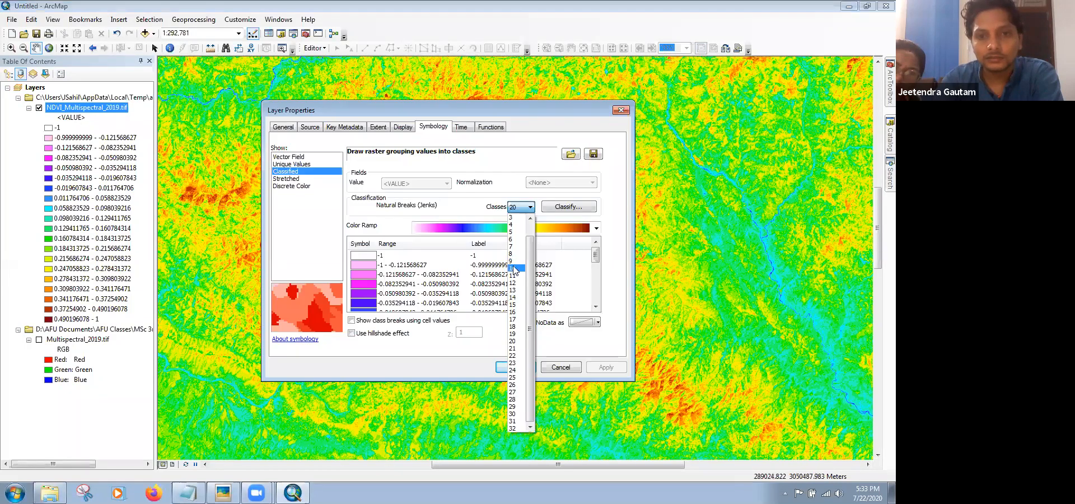
left_click(513, 270)
left_click(595, 370)
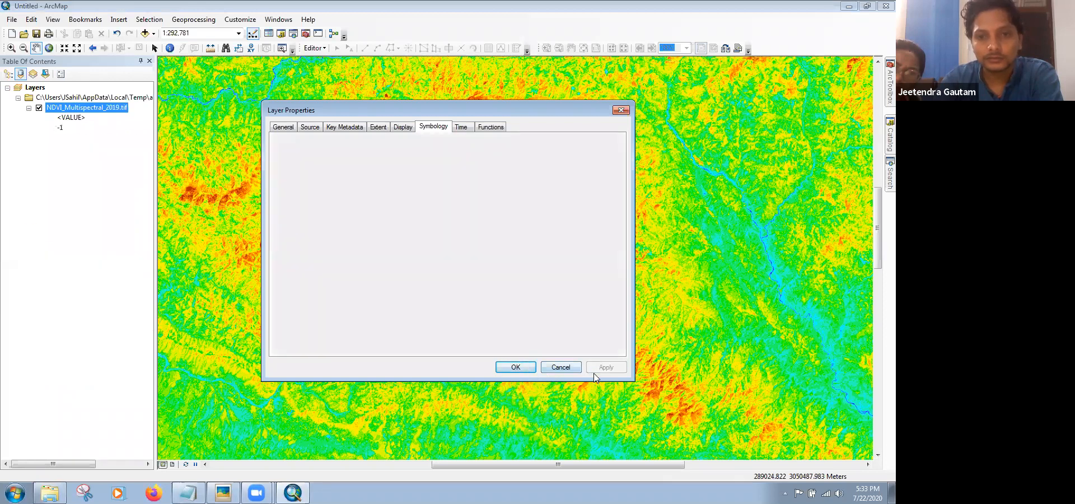
left_click(516, 366)
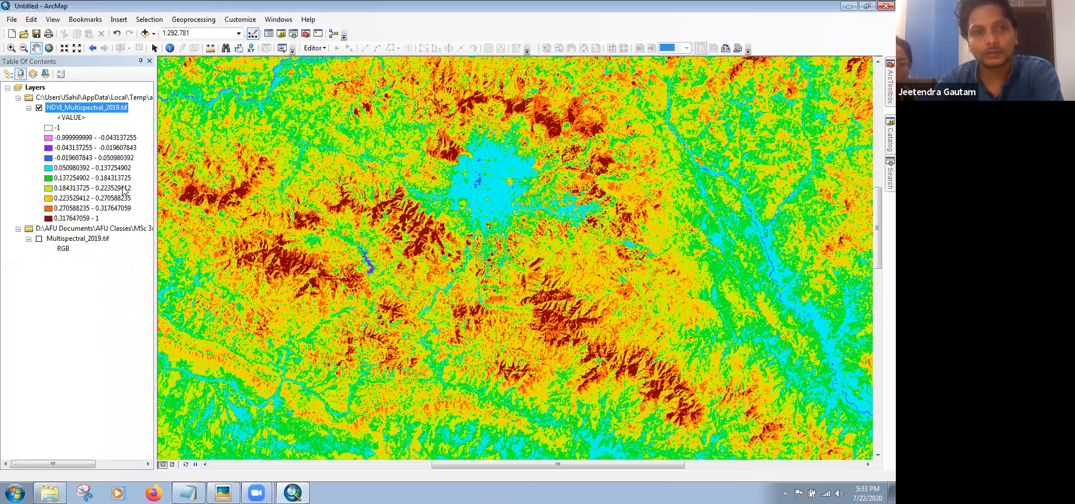
left_click(97, 240)
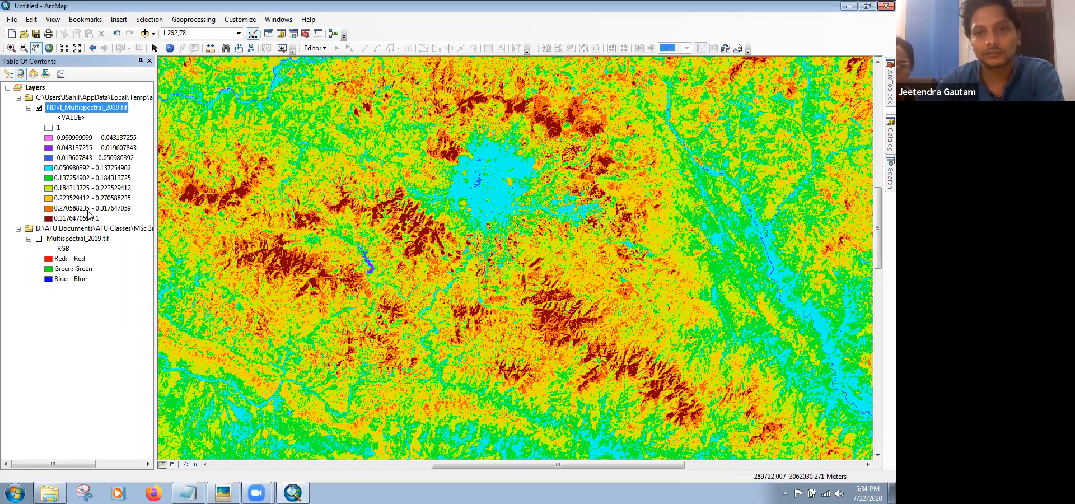
Step: Try the NDVI layer's classified symbology with 32 classes and look over the class ranges in the legend
right_click(84, 109)
left_click(119, 271)
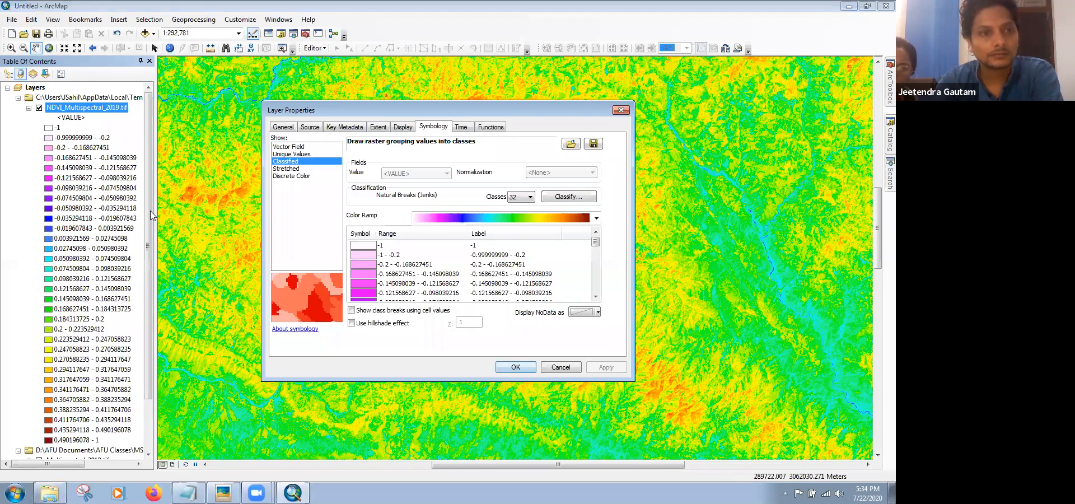
left_click_drag(150, 210, 150, 223)
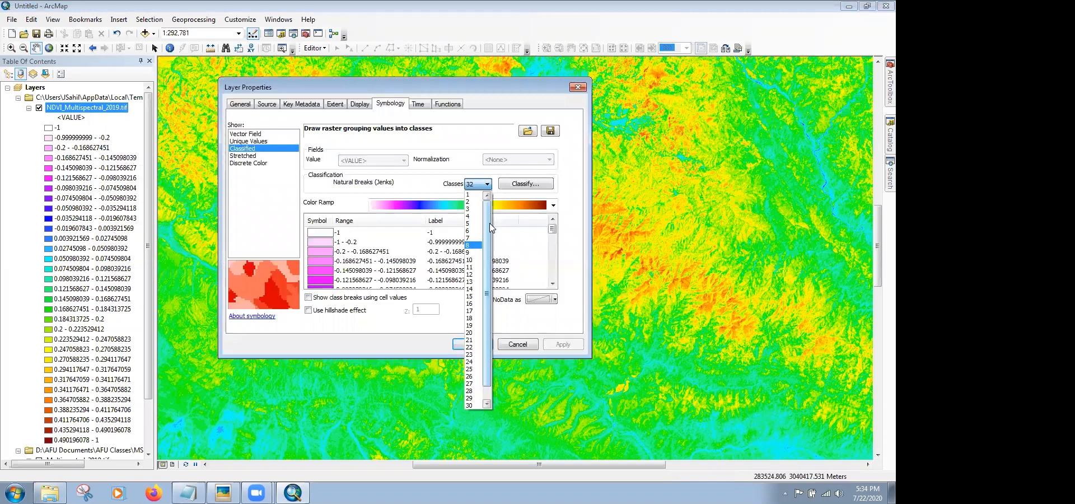
Step: Reduce the NDVI layer's classified symbology to 5 natural-breaks classes
key("1")
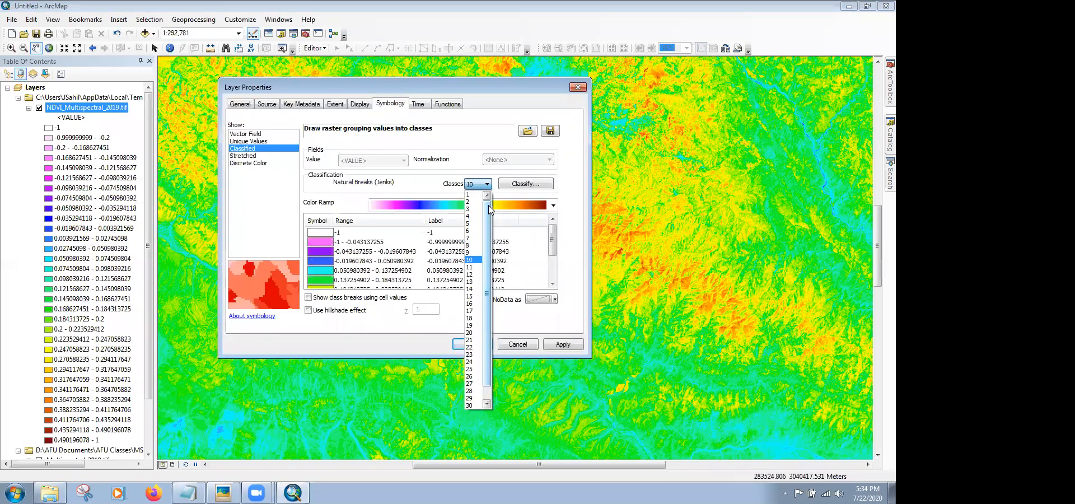
left_click(475, 224)
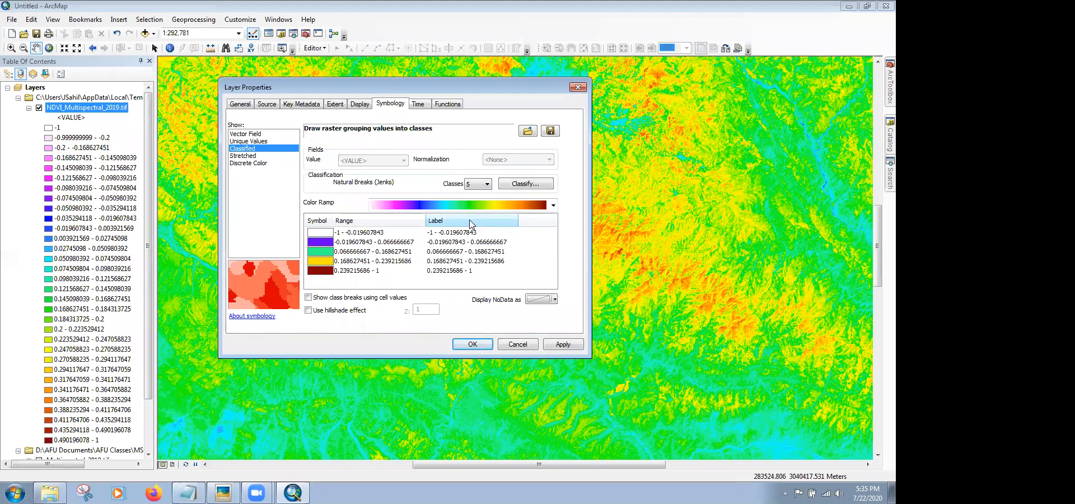
left_click(487, 186)
left_click(487, 185)
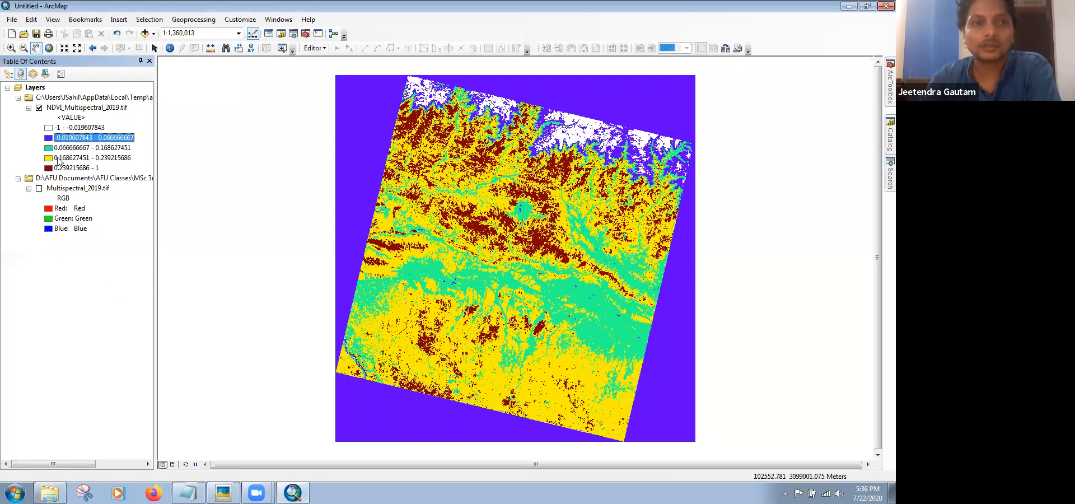
left_click(83, 168)
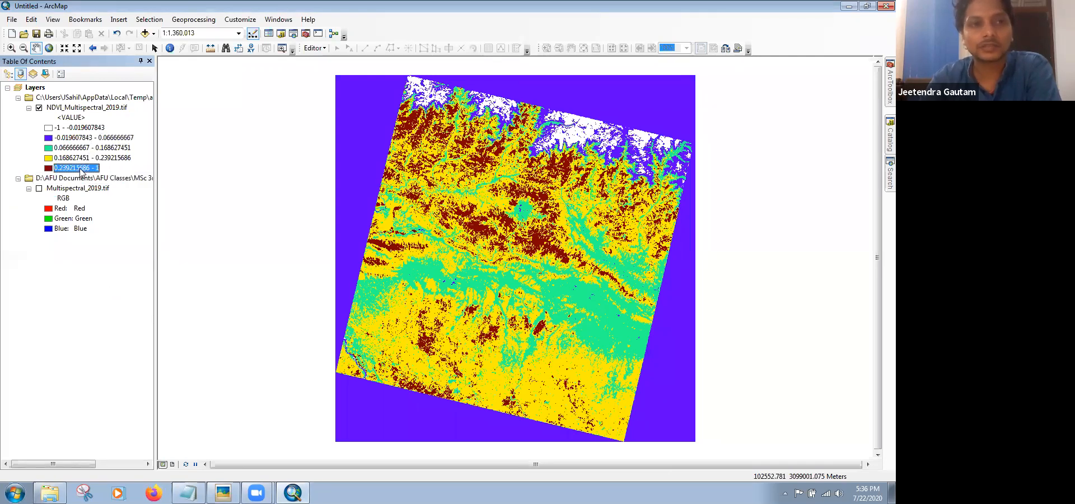
left_click(81, 108)
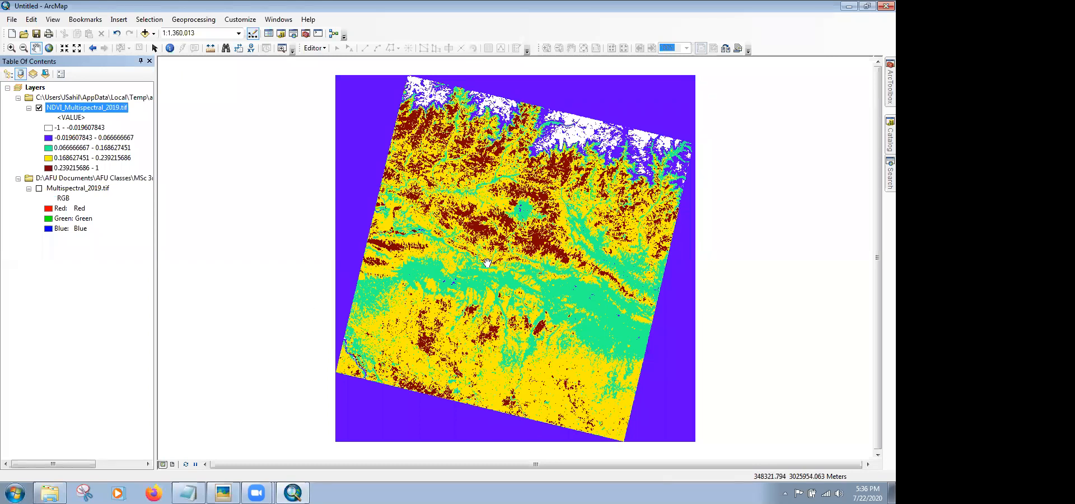
left_click_drag(507, 262, 487, 262)
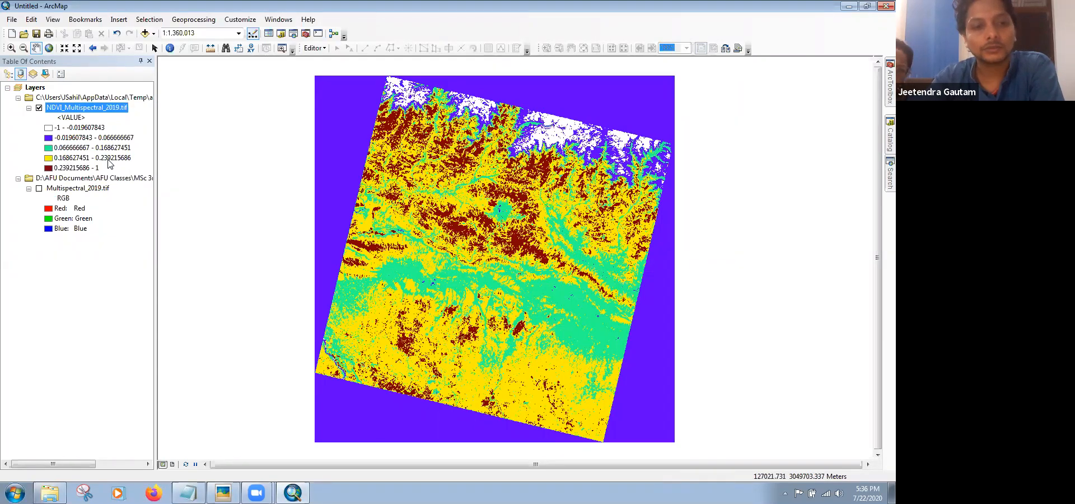
Step: Switch to the file manager and open the Unit 2 PowerPoint presentation from the Lecture Slides folder of MSc 3rd Semester - GIS
left_click(50, 492)
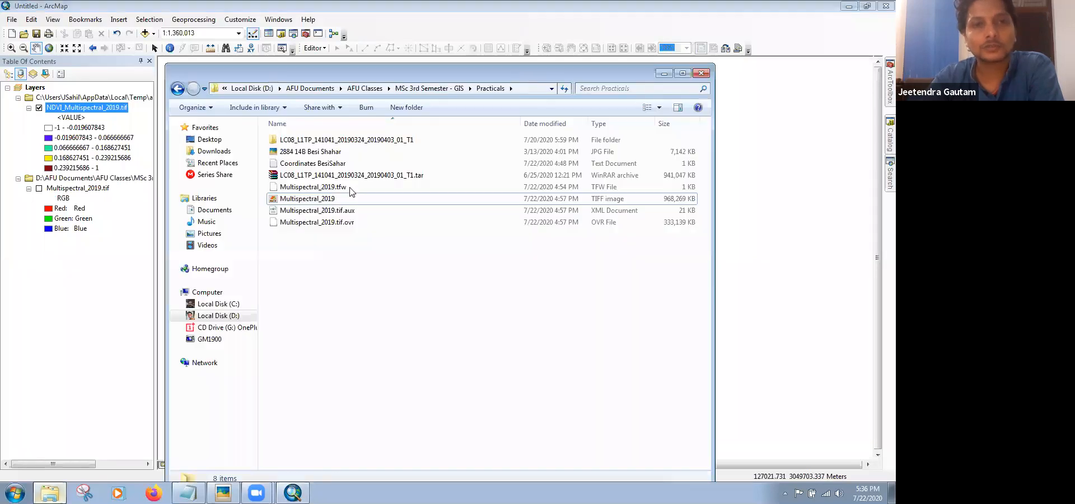
left_click(421, 89)
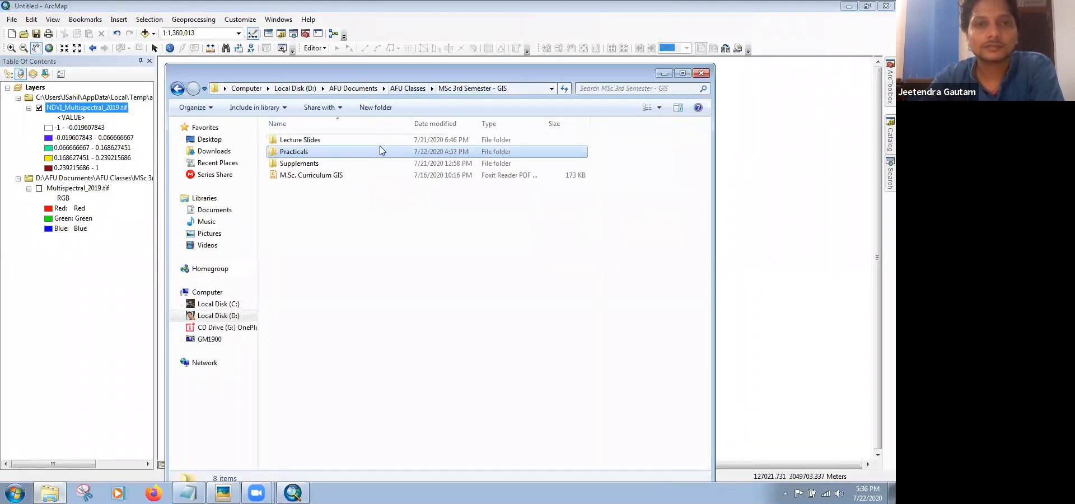
double_click(300, 140)
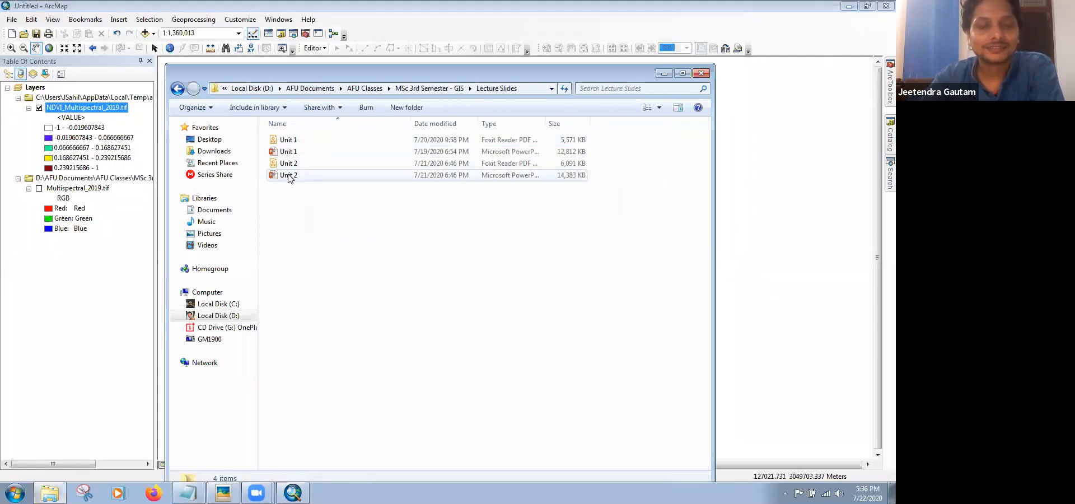
double_click(288, 175)
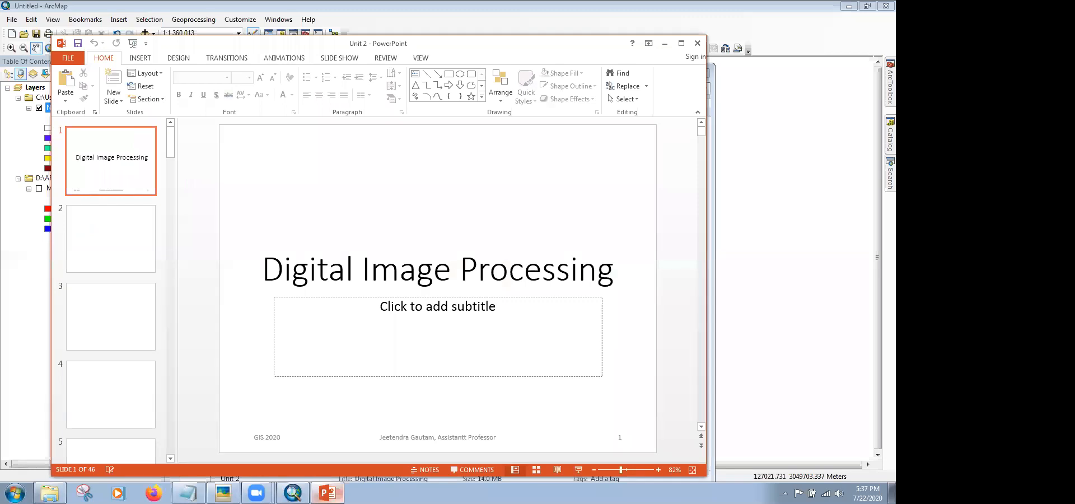
mouse_move(327, 492)
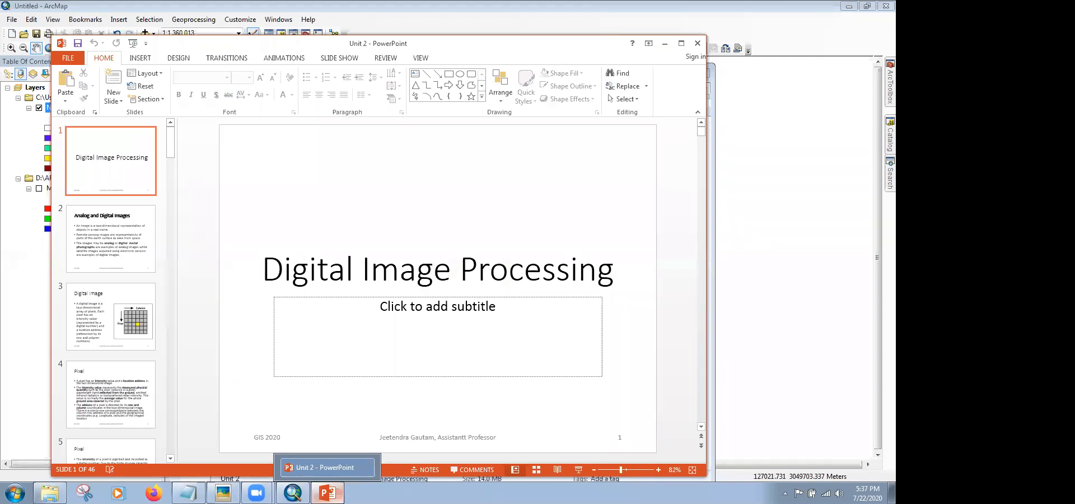
Step: Go to slide 43, Normalized Difference Vegetation Index, and read which land cover each NDVI value range represents
left_click(111, 412)
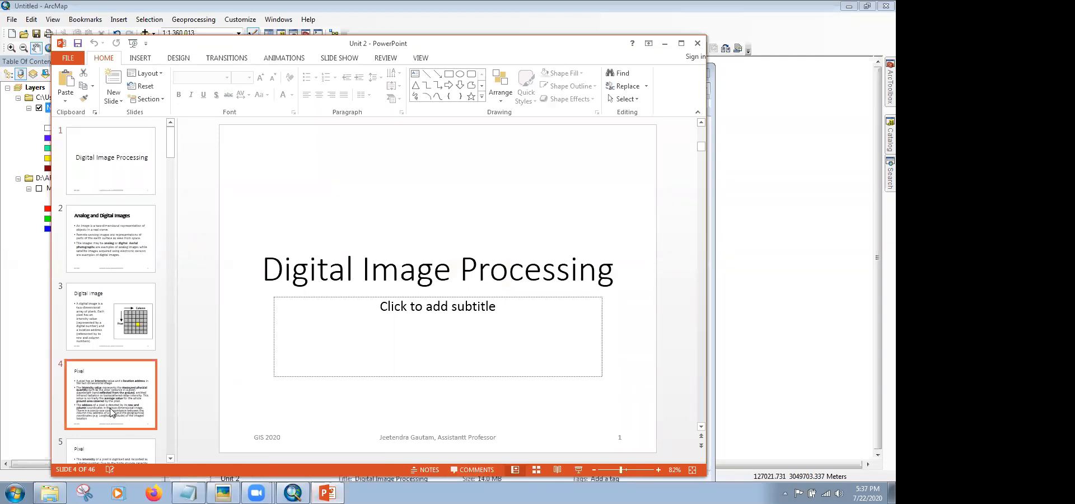
key("End")
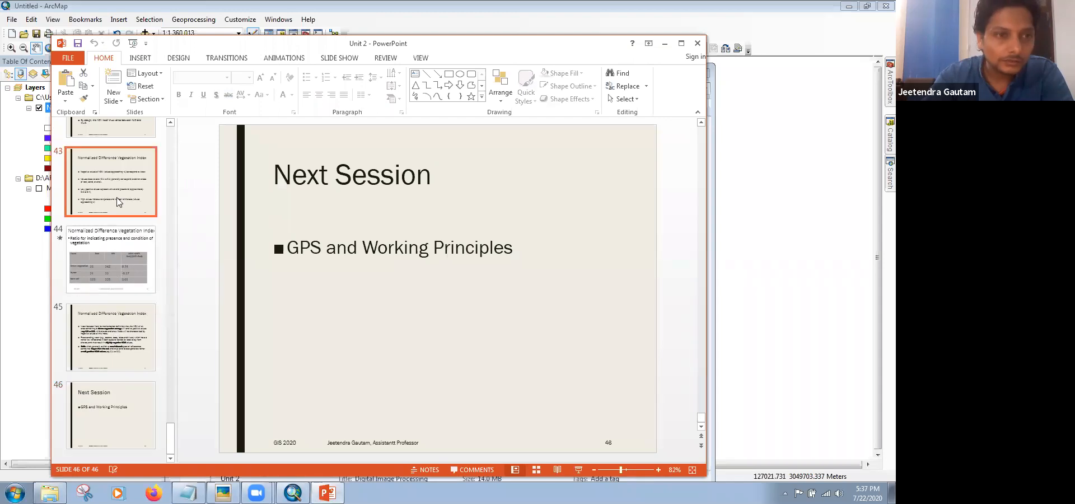
left_click(119, 202)
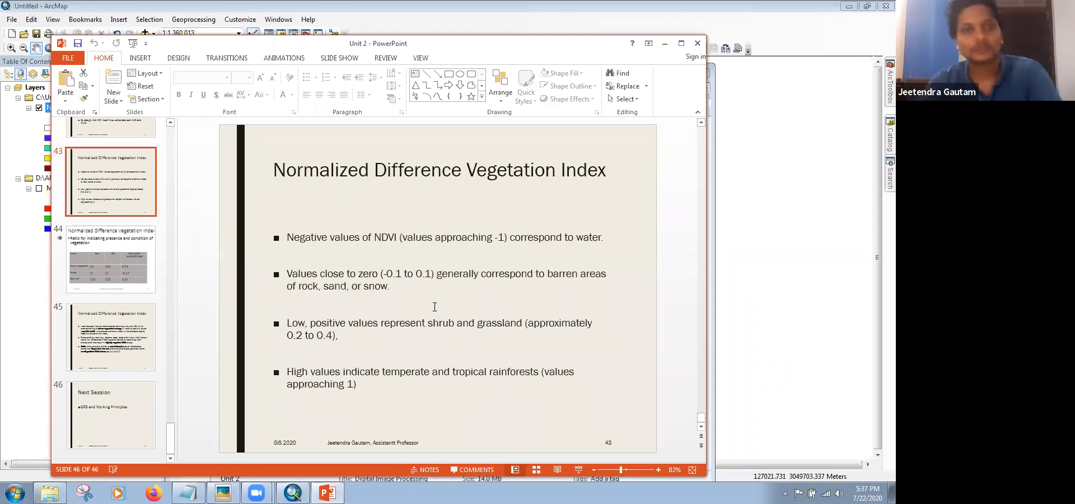
scroll(341, 243, "up", 1)
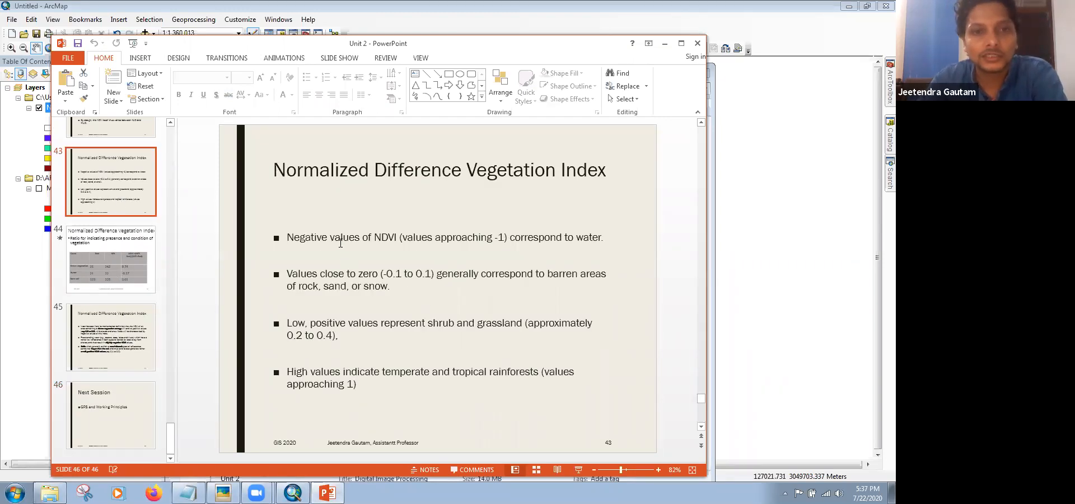
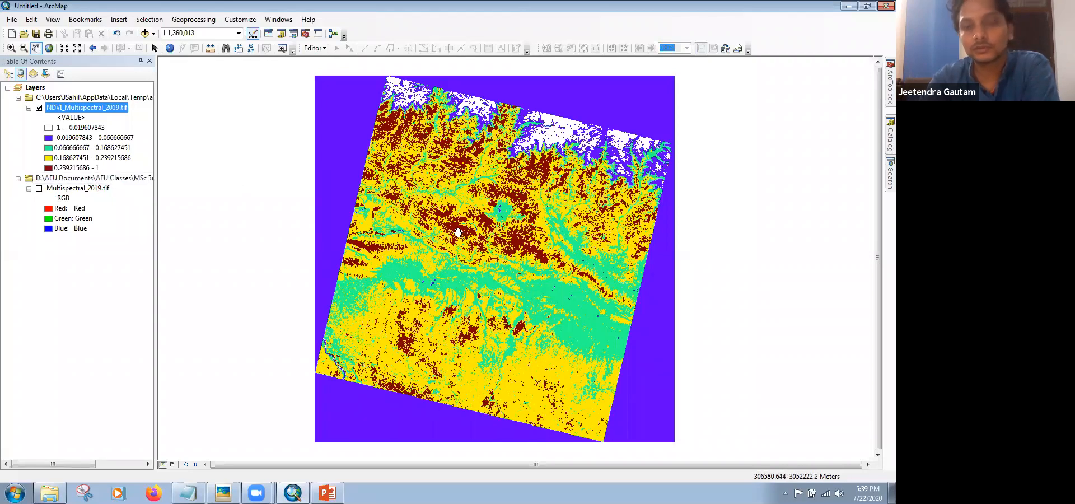
Step: In ArcMap, examine the dark red and yellow classes of the NDVI layer up close, and return to the full extent
left_click(11, 47)
left_click_drag(453, 224, 473, 243)
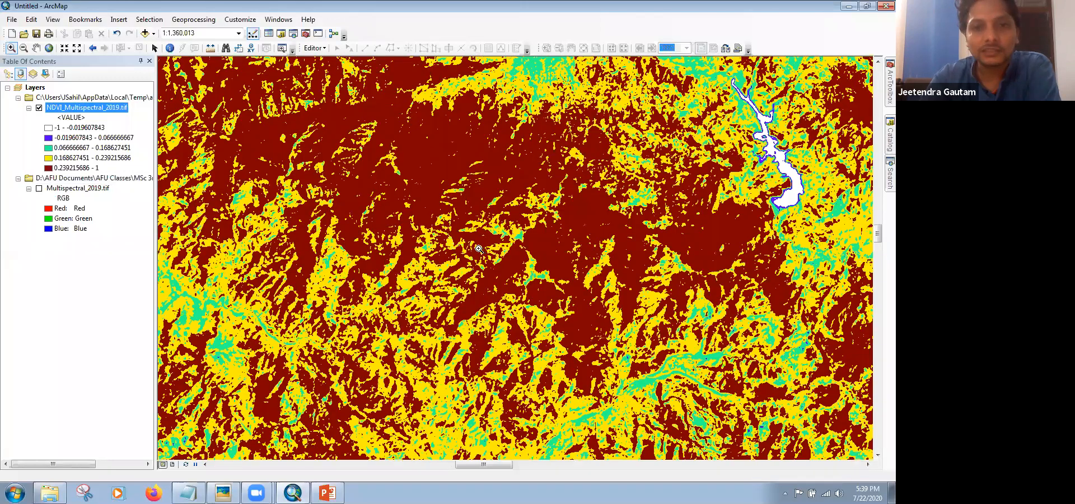
left_click(497, 300)
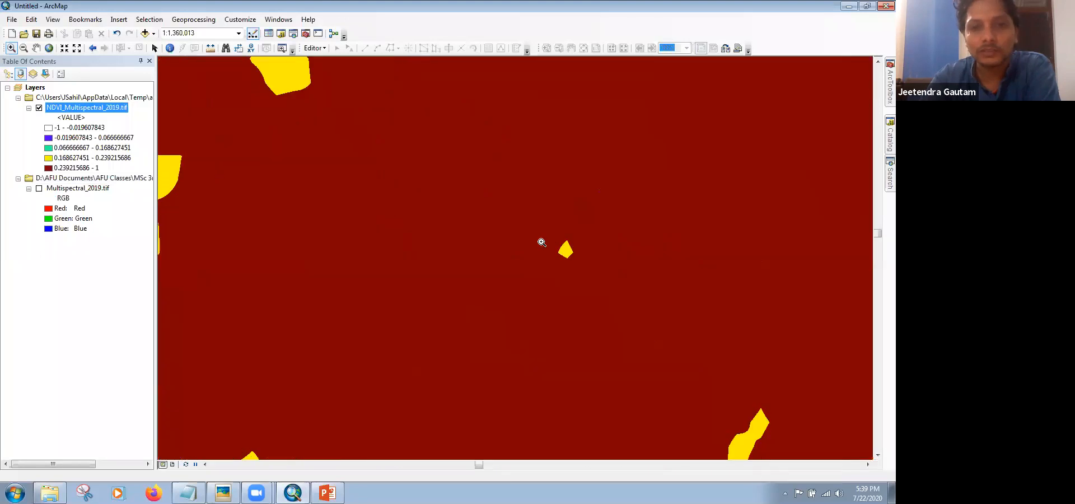
left_click(445, 190)
left_click(476, 199)
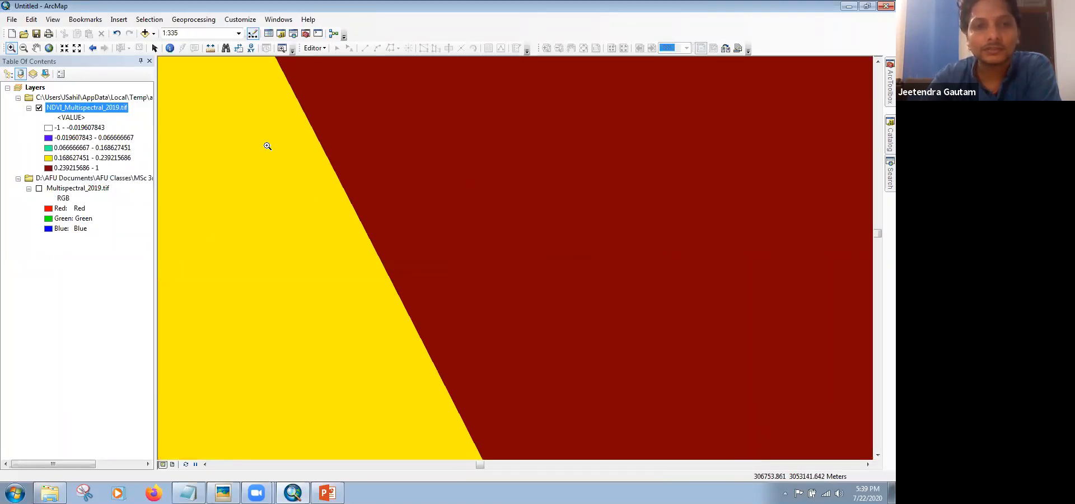
left_click_drag(314, 146, 422, 212)
left_click(48, 48)
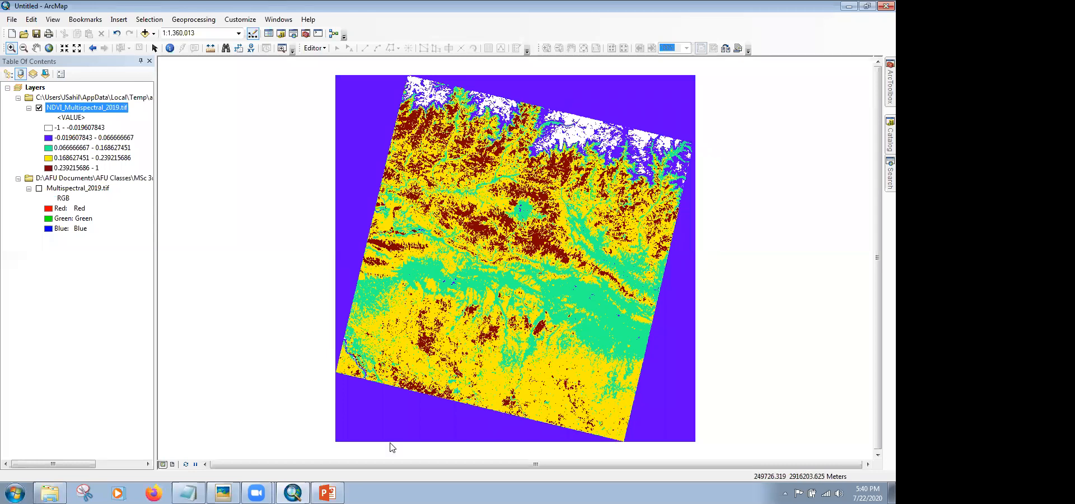
Step: Change the NDVI layer's symbology to Stretched with the black-to-white ramp and display it in place of the multispectral image
mouse_move(292, 492)
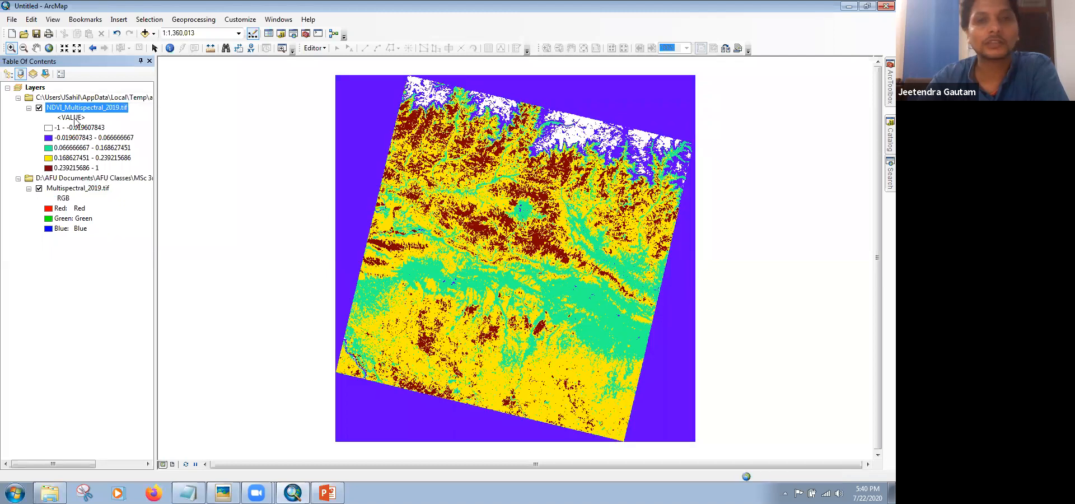
left_click(39, 108)
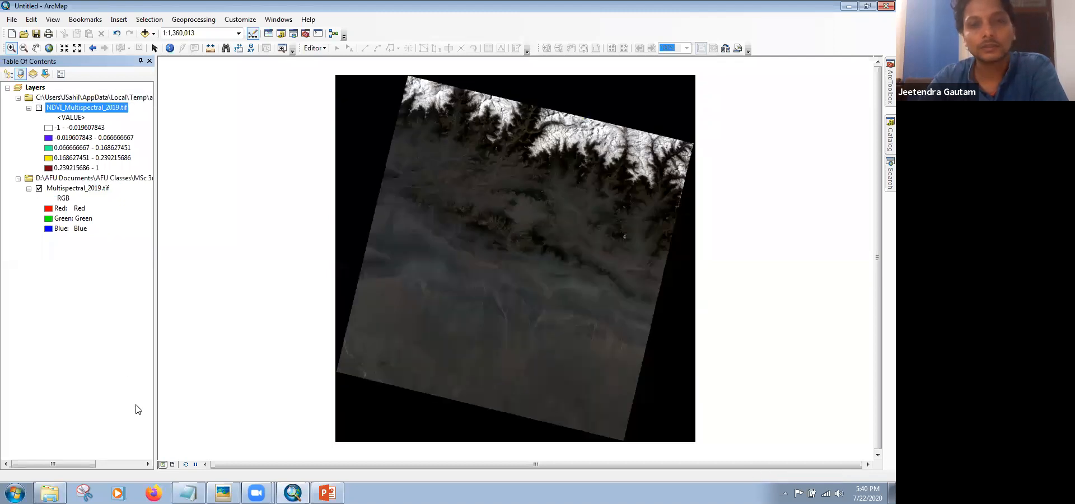
right_click(60, 112)
left_click(122, 275)
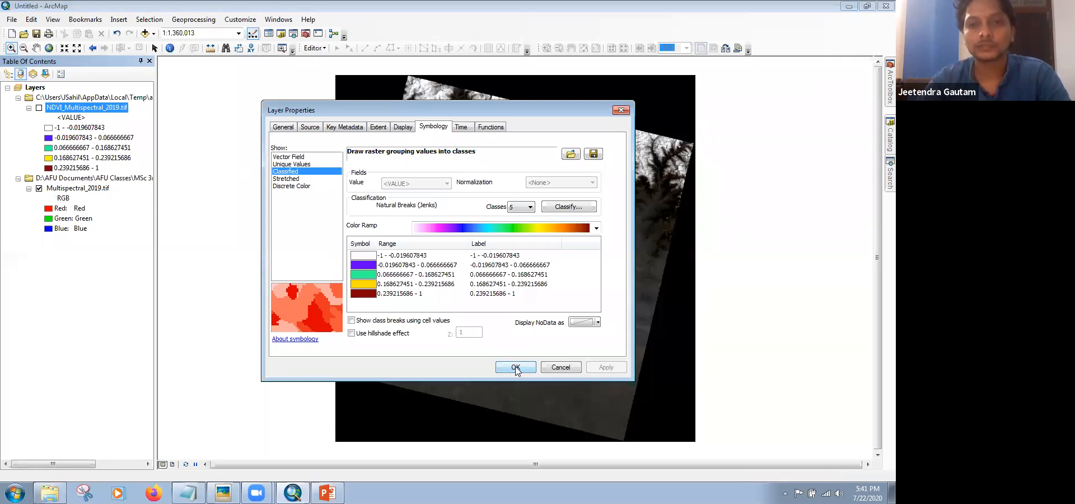
left_click(289, 179)
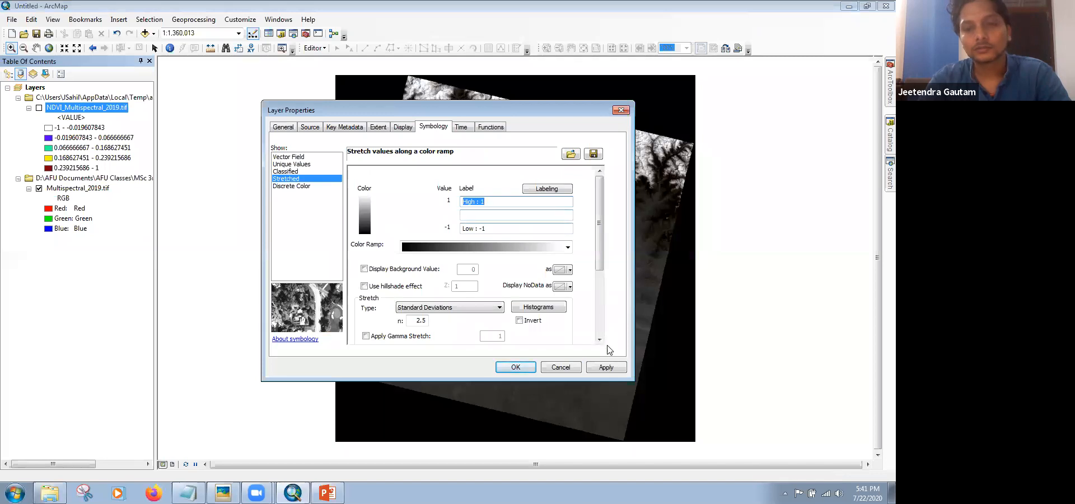
left_click(608, 368)
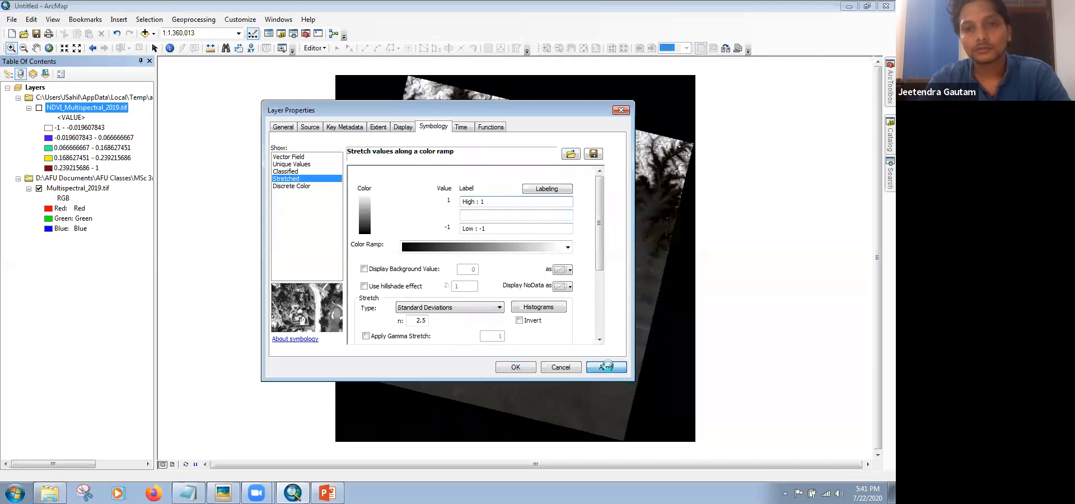
left_click(513, 368)
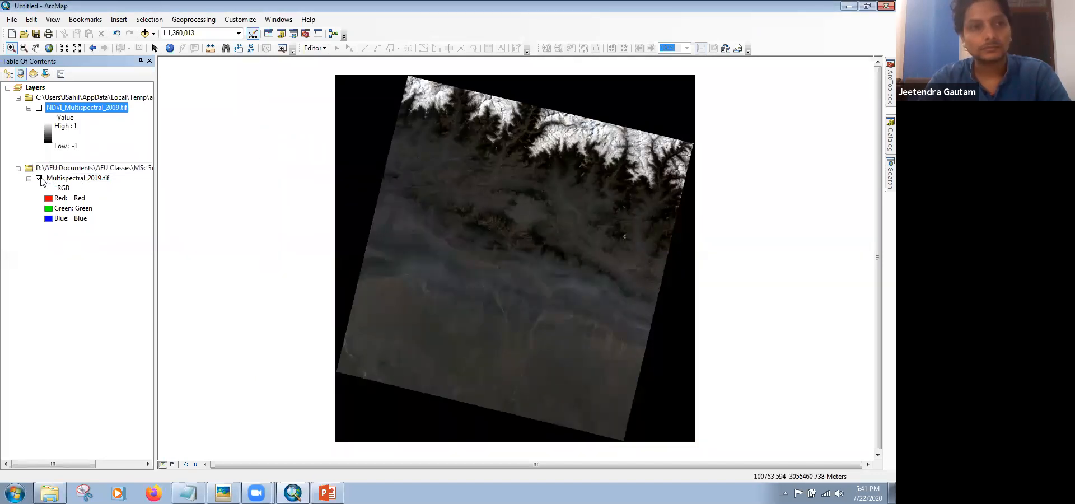
left_click(39, 108)
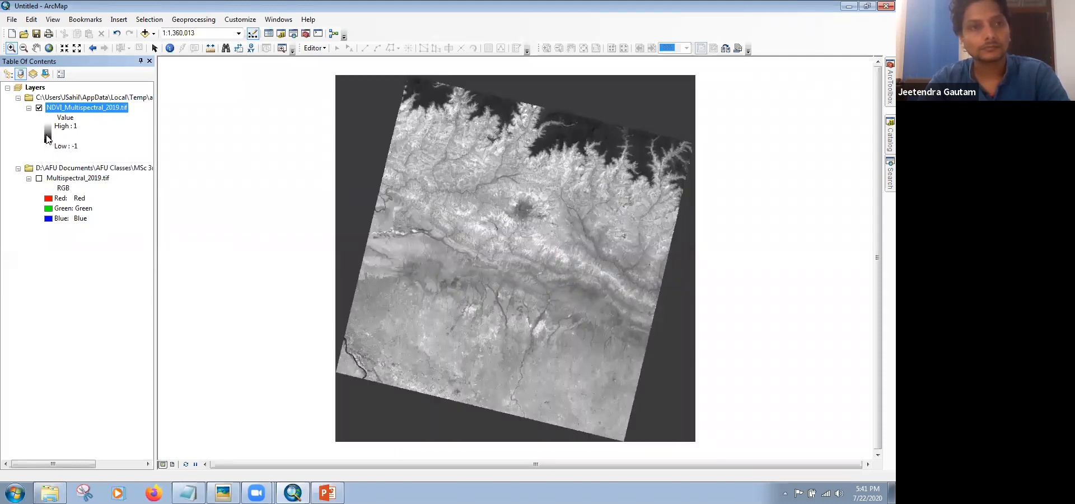
Step: Apply the red-to-magenta rainbow color ramp to the stretched NDVI layer and invert it
left_click(55, 136)
left_click(144, 171)
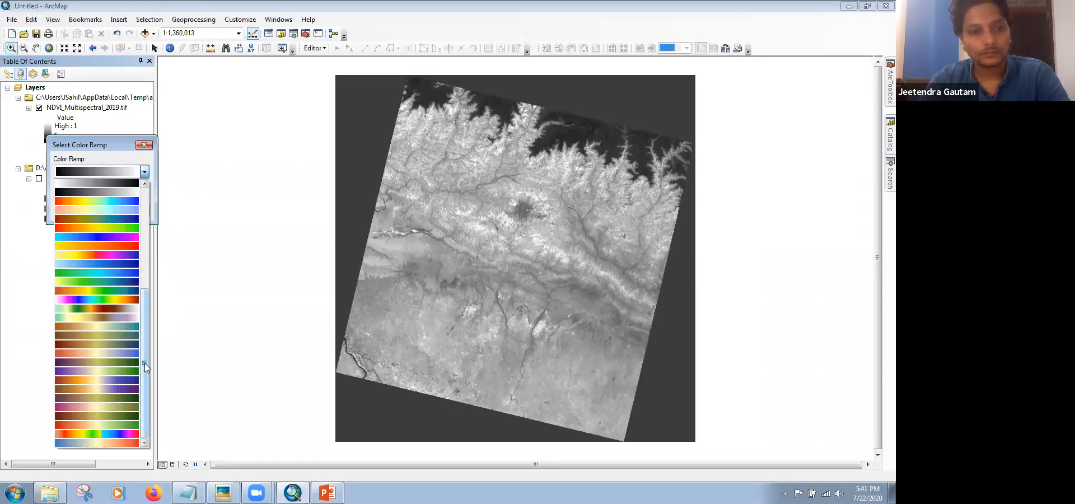
left_click(124, 433)
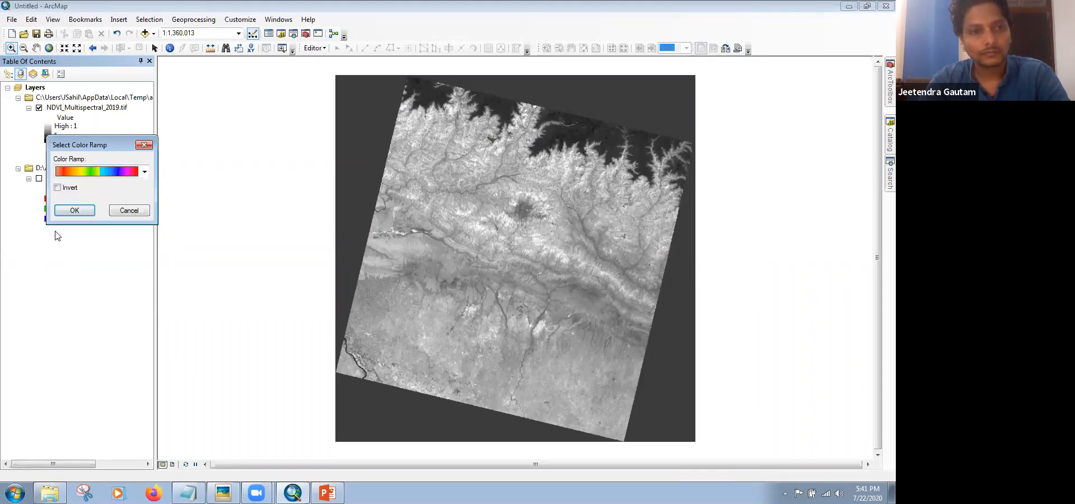
left_click(58, 189)
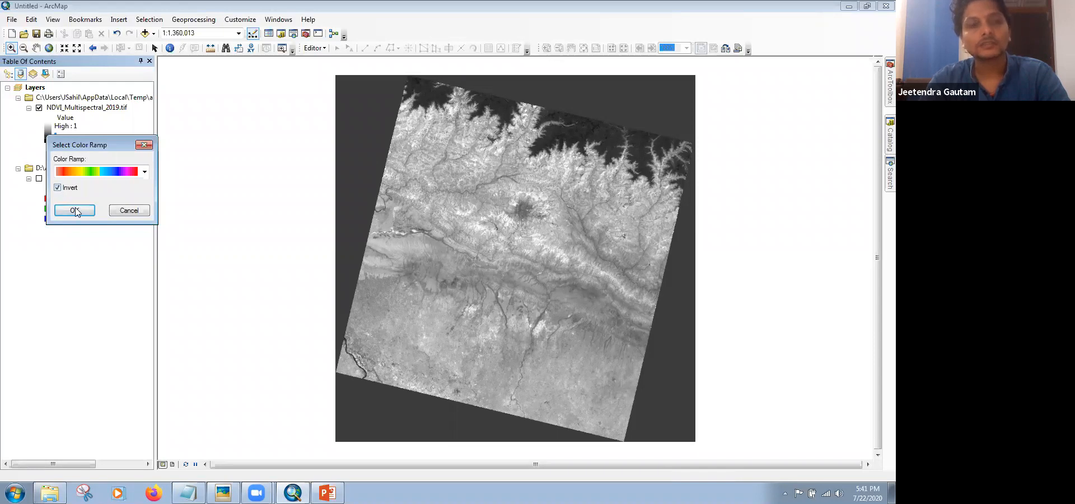
left_click(75, 210)
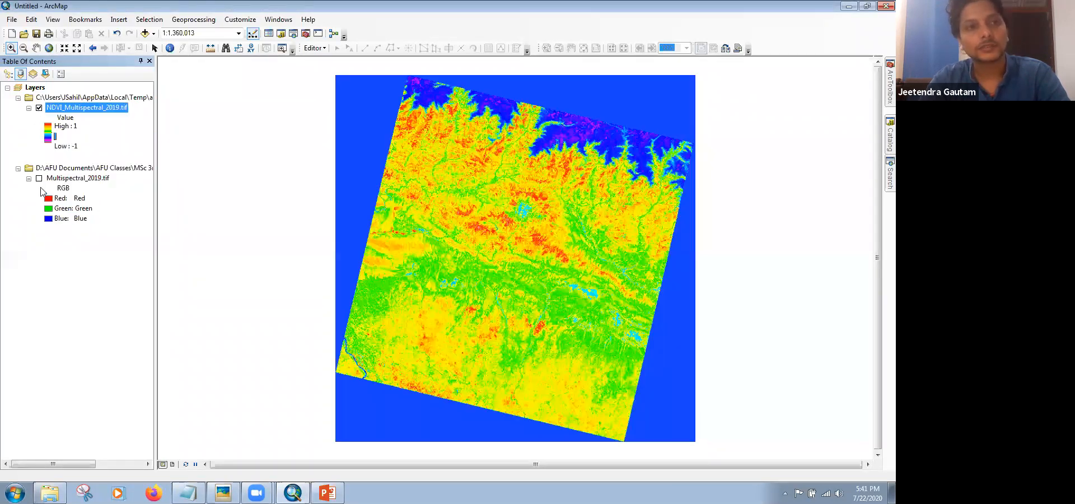
Step: Compare the natural-color Multispectral_2019.tif image with the NDVI layer around the grey valley in the middle of the scene
left_click(38, 108)
left_click(39, 178)
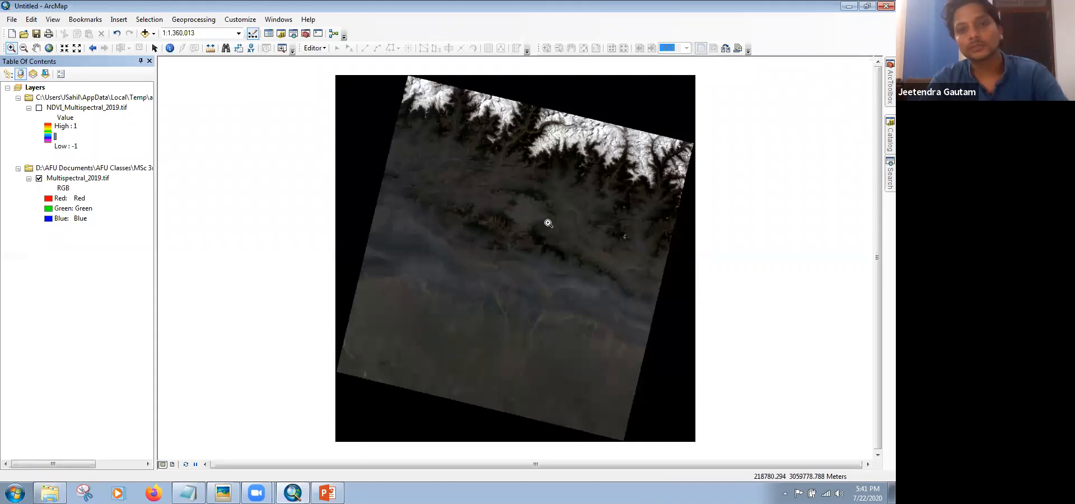
left_click_drag(464, 164, 567, 287)
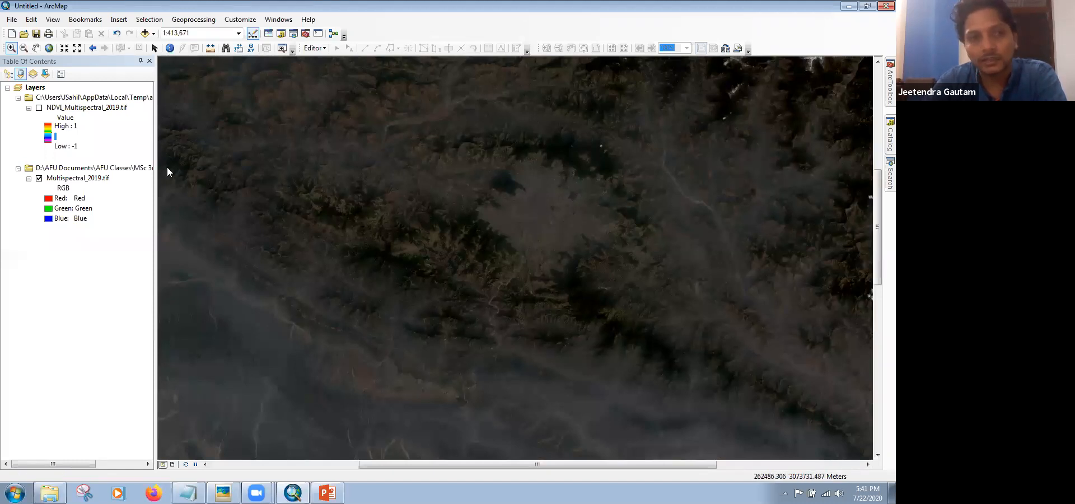
left_click(39, 178)
left_click(39, 179)
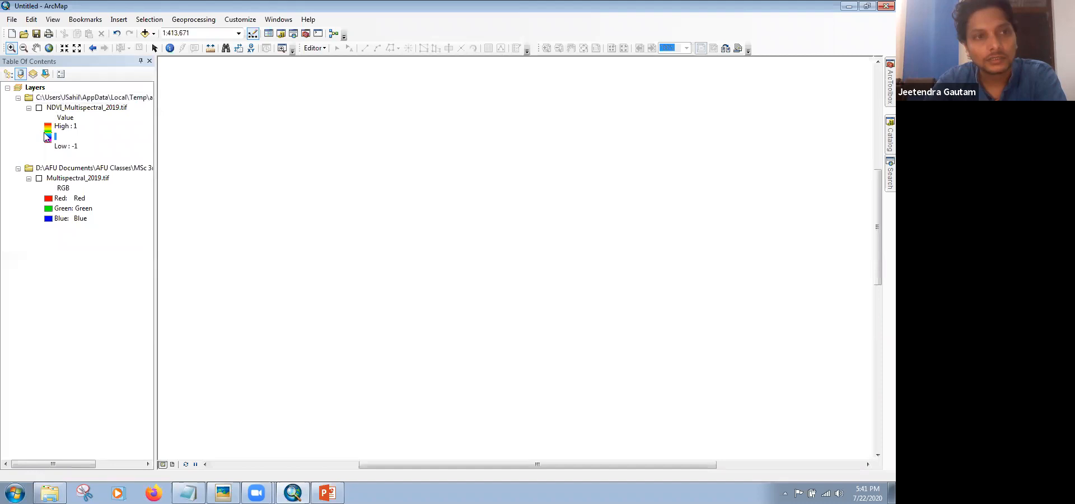
left_click(38, 108)
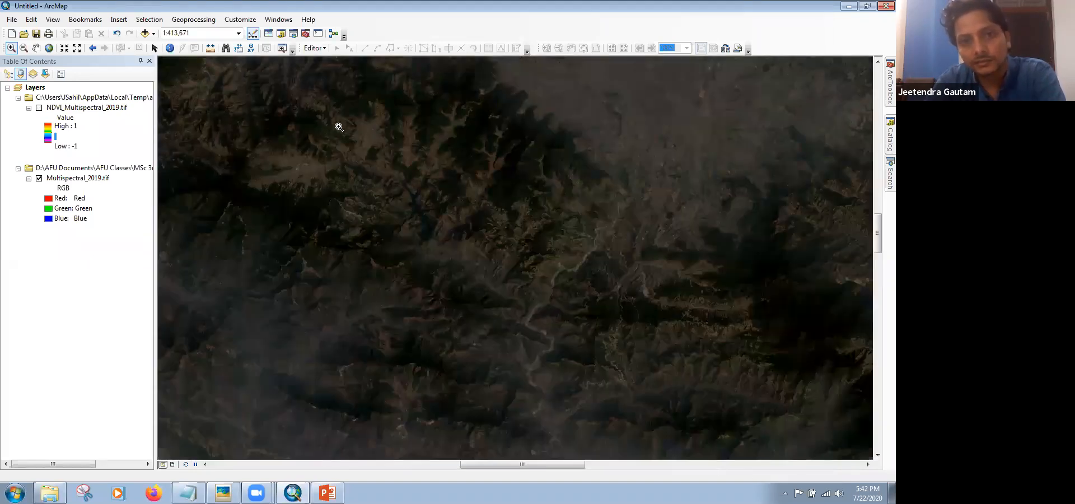
Step: Examine the dark blue lake and the hills and valleys around it in the Multispectral_2019.tif image
left_click_drag(339, 127, 560, 319)
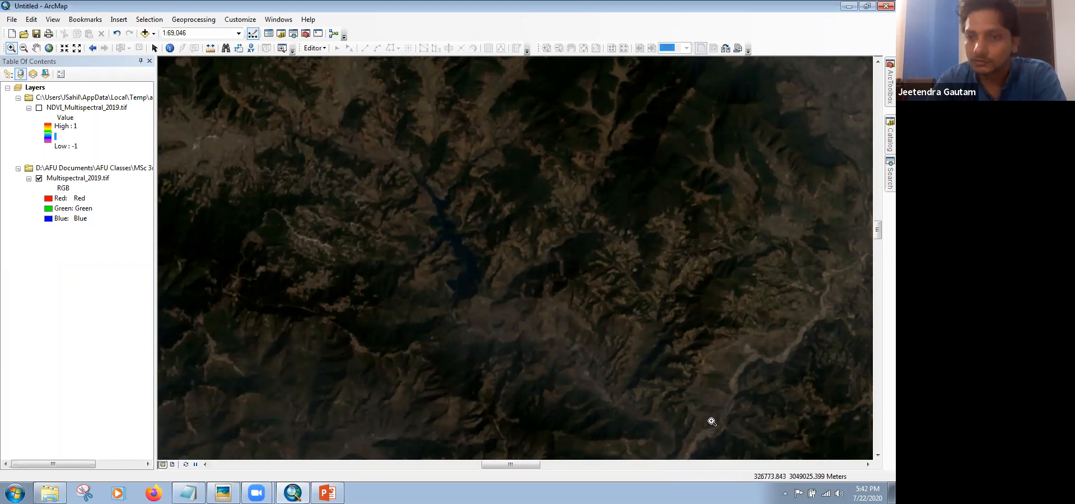
left_click(35, 49)
left_click_drag(485, 256, 427, 195)
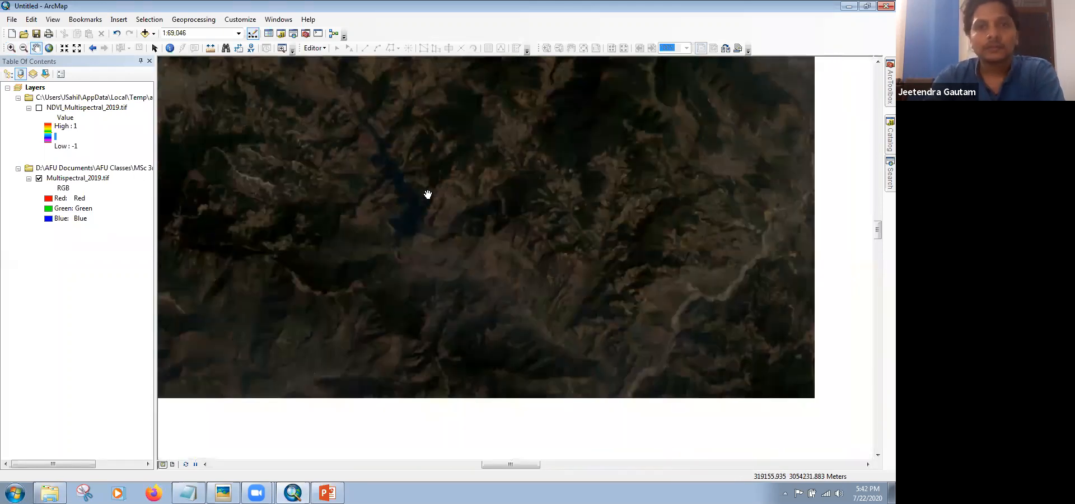
left_click_drag(492, 289, 533, 304)
left_click_drag(448, 186, 472, 321)
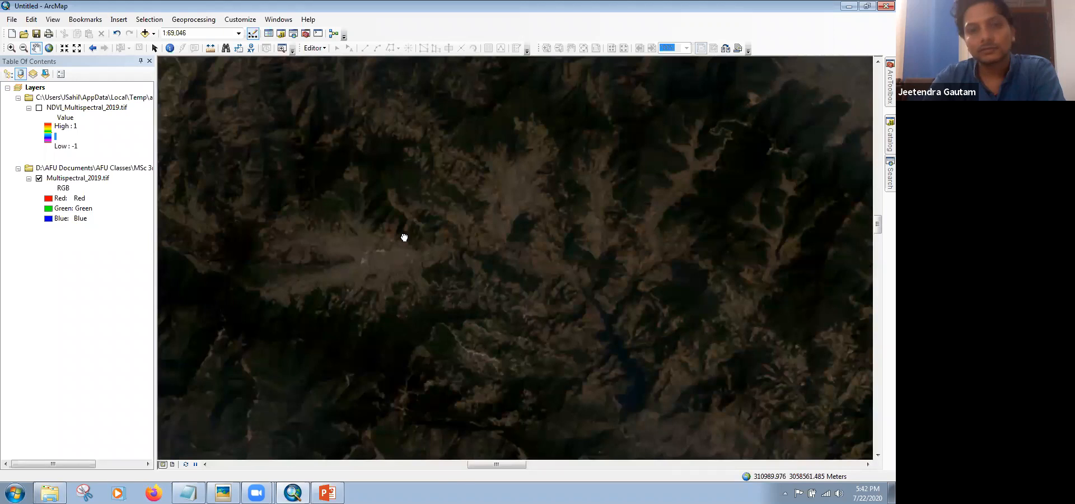
Step: Examine the valleys, the dark blue lake and the pale river southeast of it in the Multispectral_2019.tif image
left_click_drag(403, 235, 344, 234)
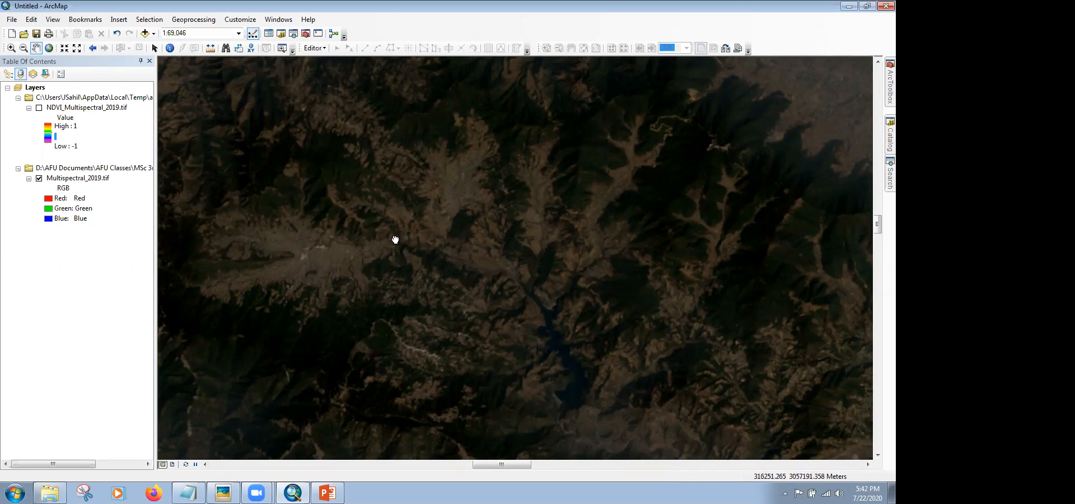
left_click_drag(504, 278, 395, 240)
left_click_drag(557, 251, 482, 195)
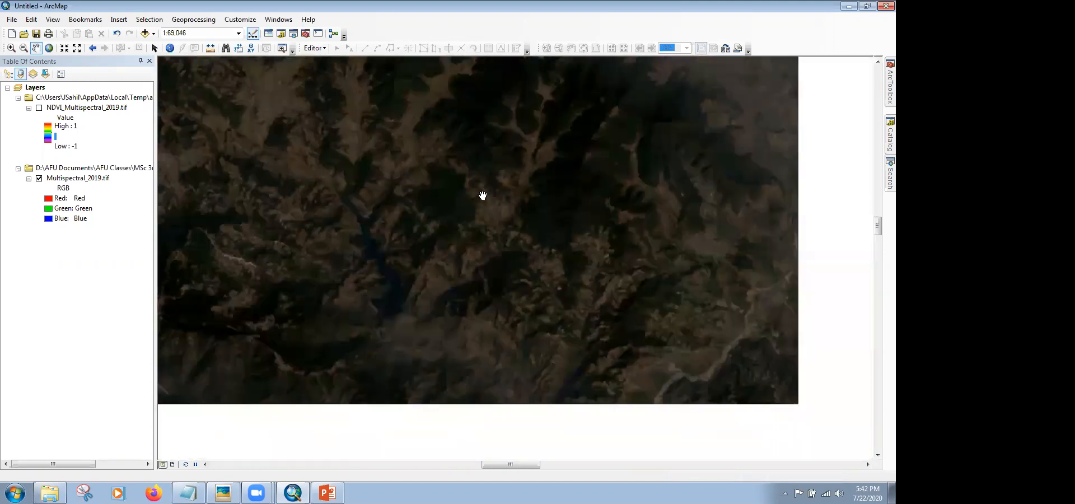
left_click_drag(482, 259, 512, 177)
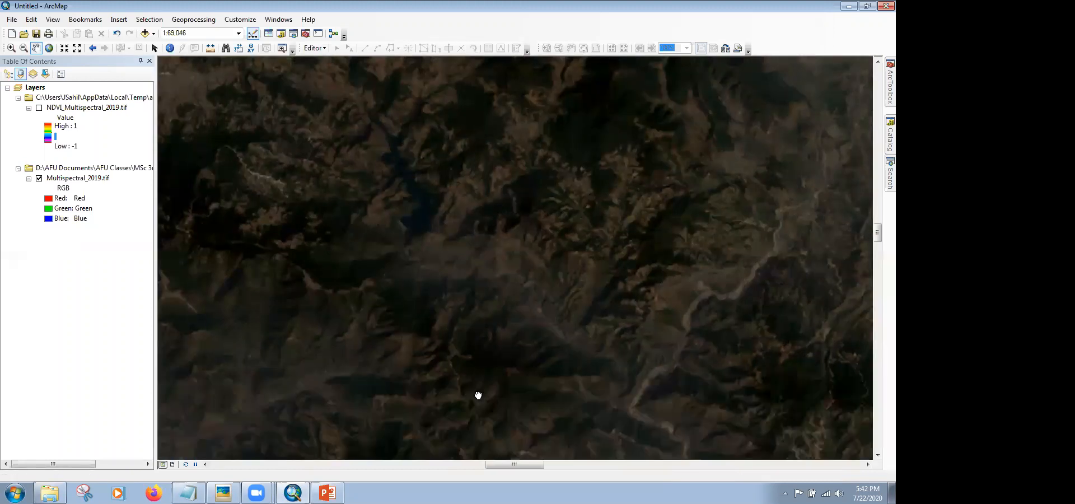
left_click_drag(476, 395, 523, 337)
left_click_drag(362, 333, 408, 242)
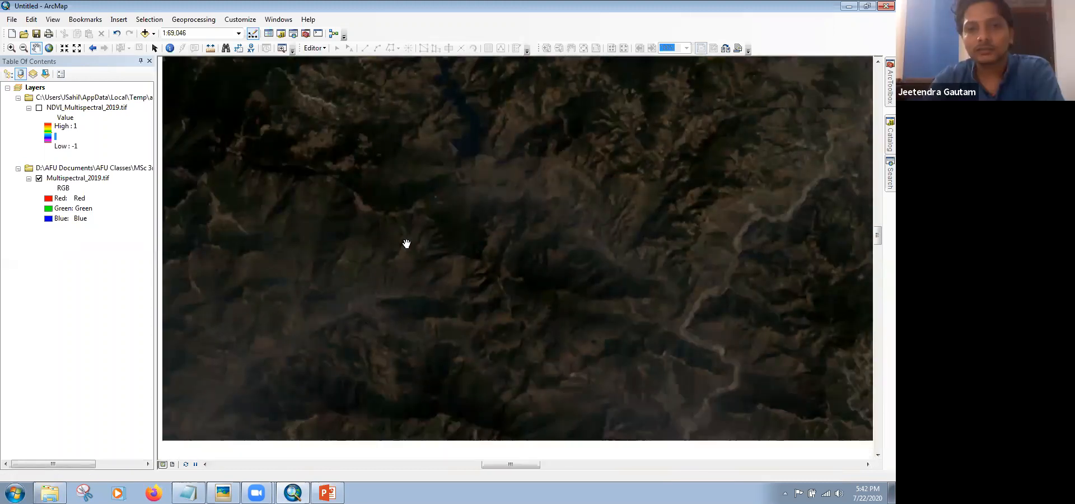
left_click_drag(280, 267, 428, 264)
left_click_drag(345, 336, 415, 244)
left_click_drag(570, 142, 410, 420)
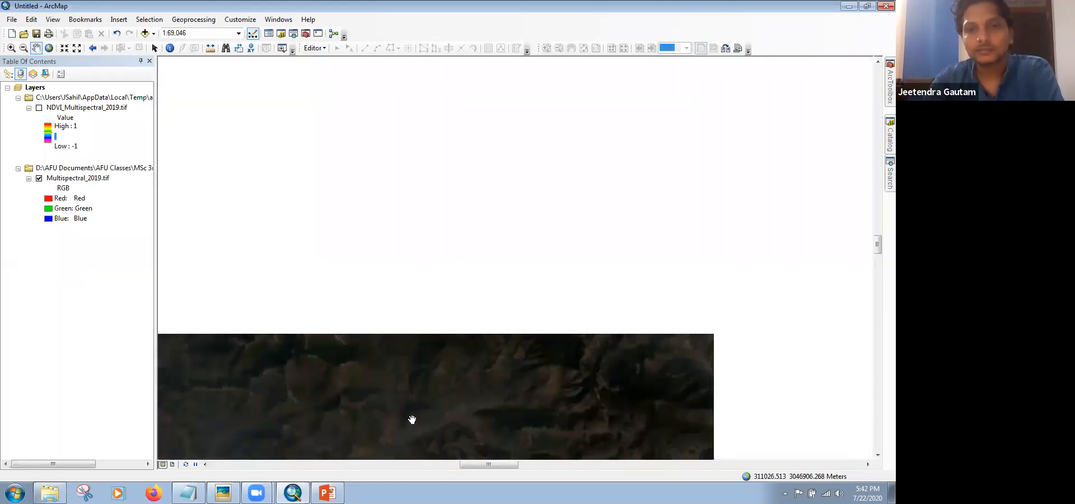
left_click_drag(472, 205, 364, 297)
left_click_drag(327, 247, 435, 313)
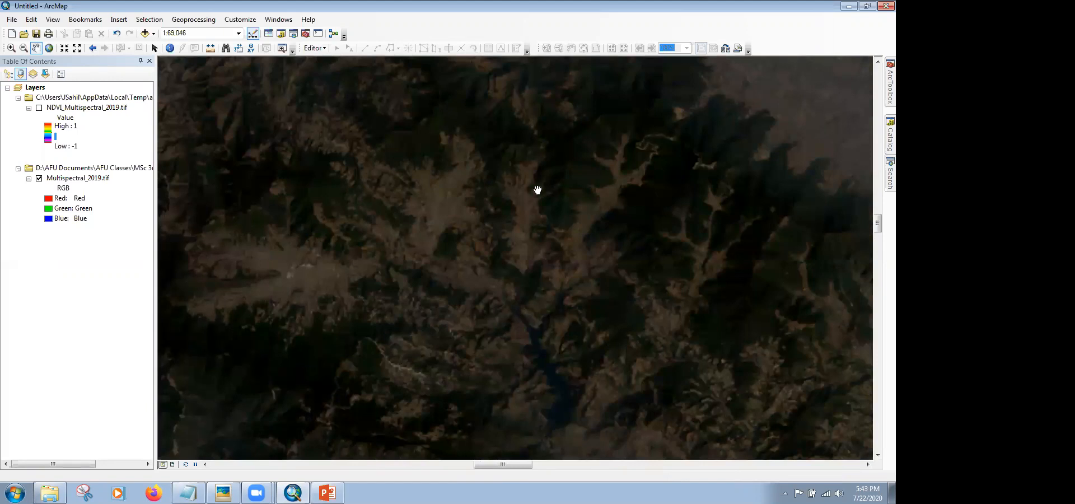
left_click_drag(391, 268, 475, 255)
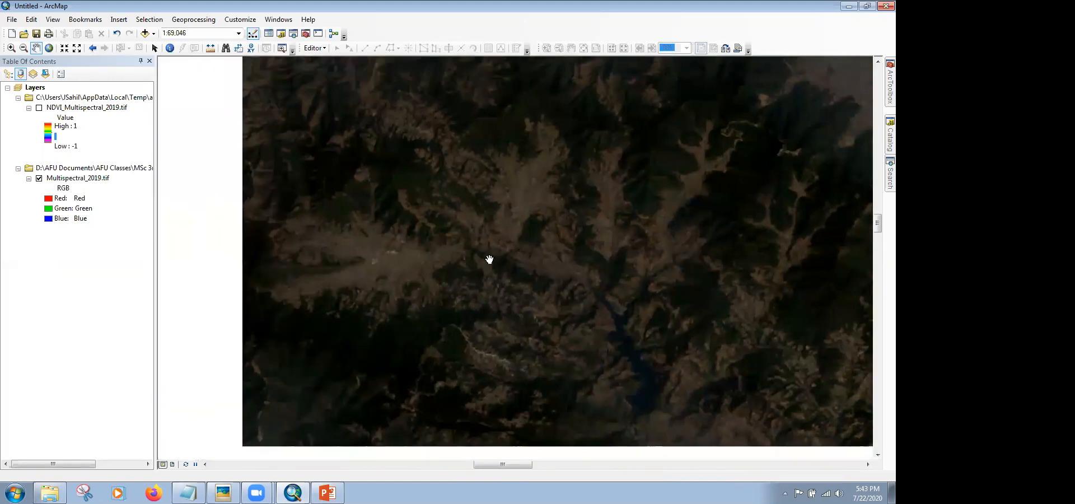
left_click_drag(450, 215, 296, 146)
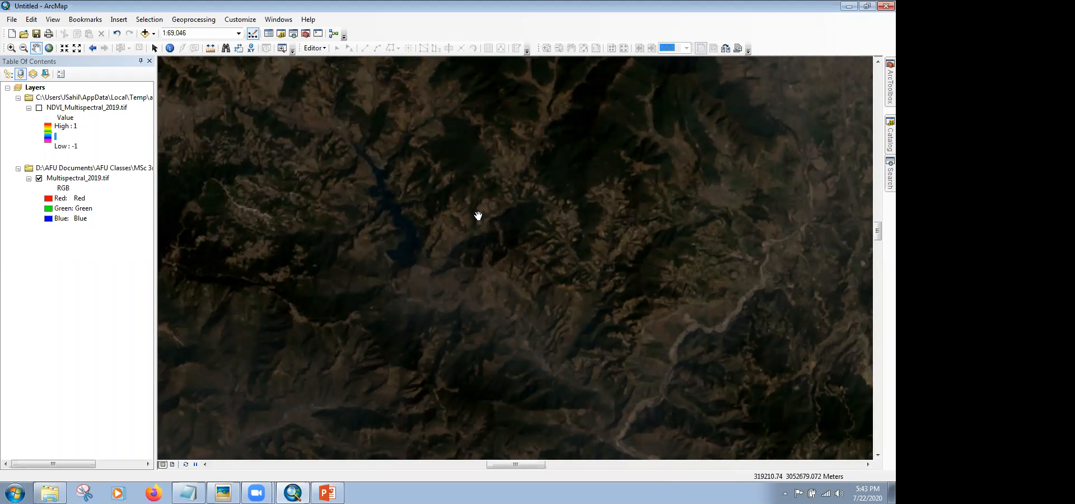
left_click_drag(478, 215, 547, 222)
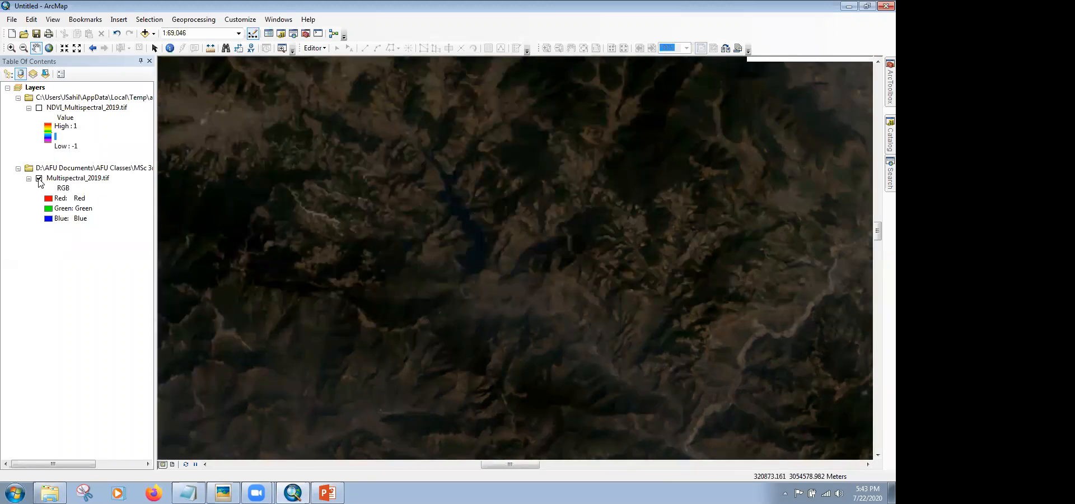
left_click(39, 179)
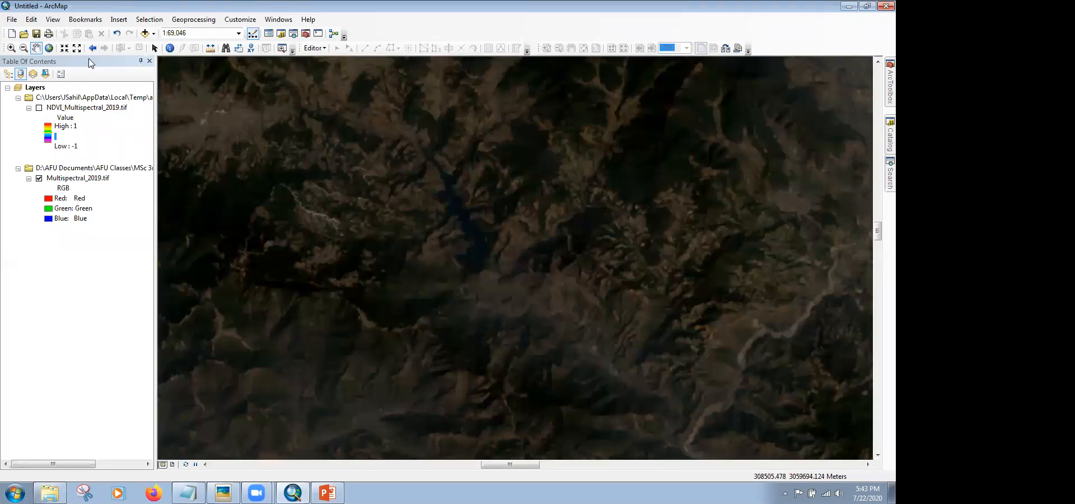
Step: Examine the full Multispectral_2019.tif scene and, at closer range, the branching rivers south of the central hills
left_click(49, 48)
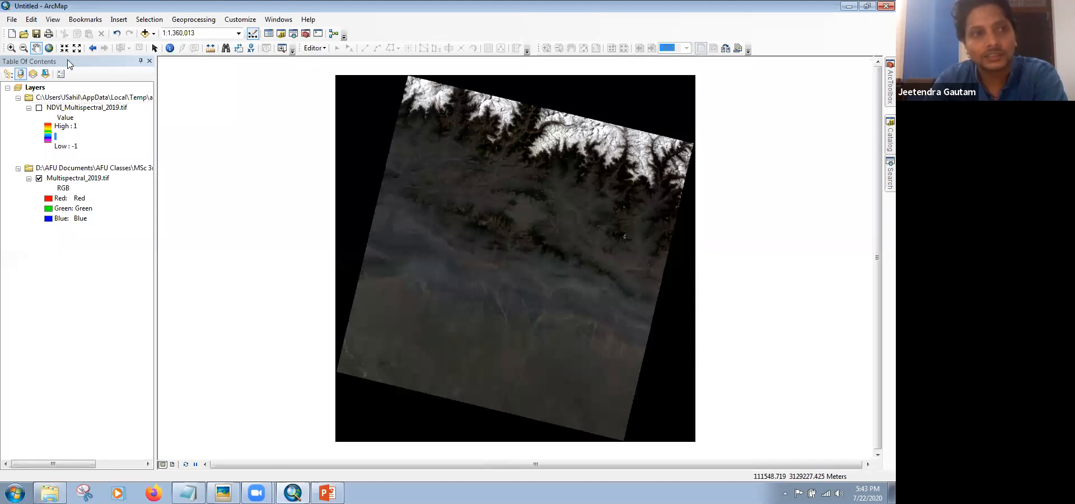
left_click(11, 48)
left_click_drag(450, 146, 595, 311)
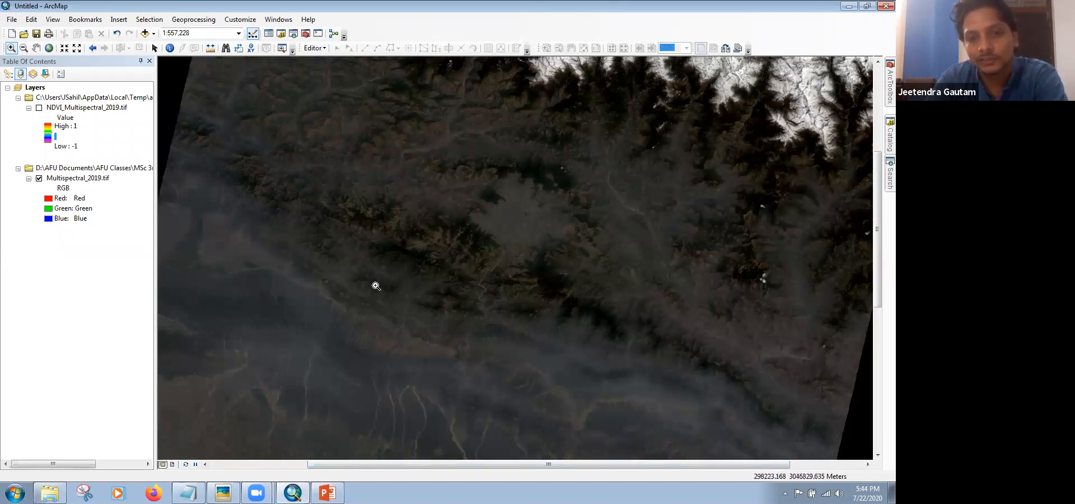
left_click_drag(359, 259, 497, 387)
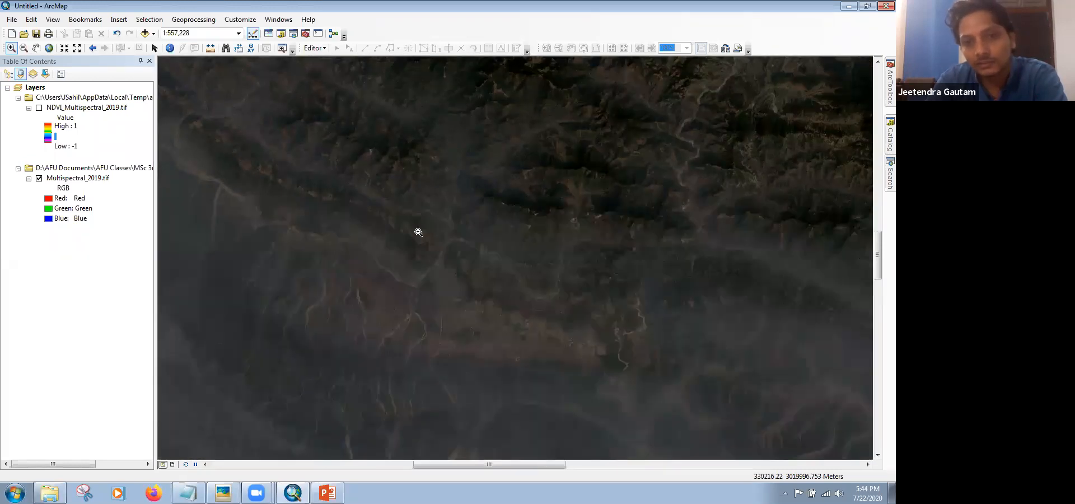
left_click_drag(376, 212, 560, 377)
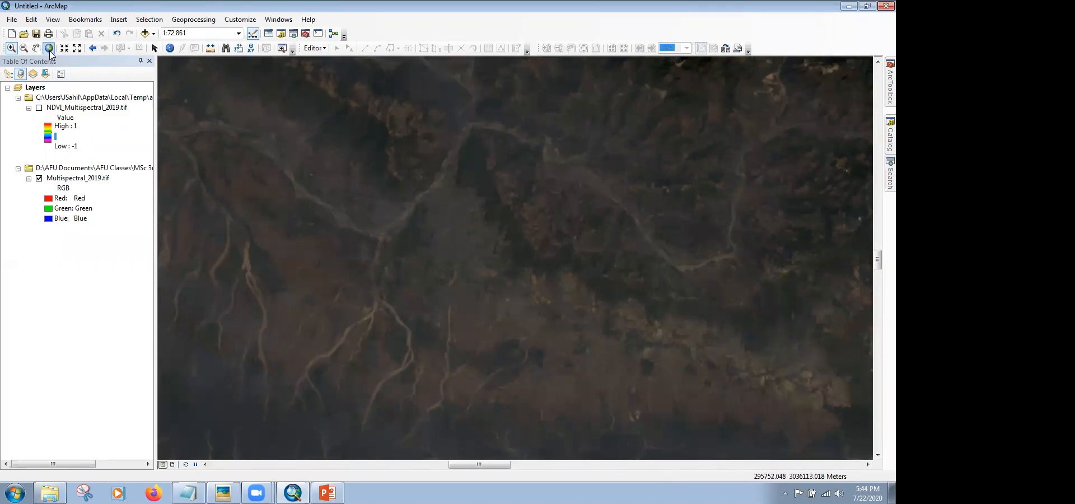
left_click(49, 48)
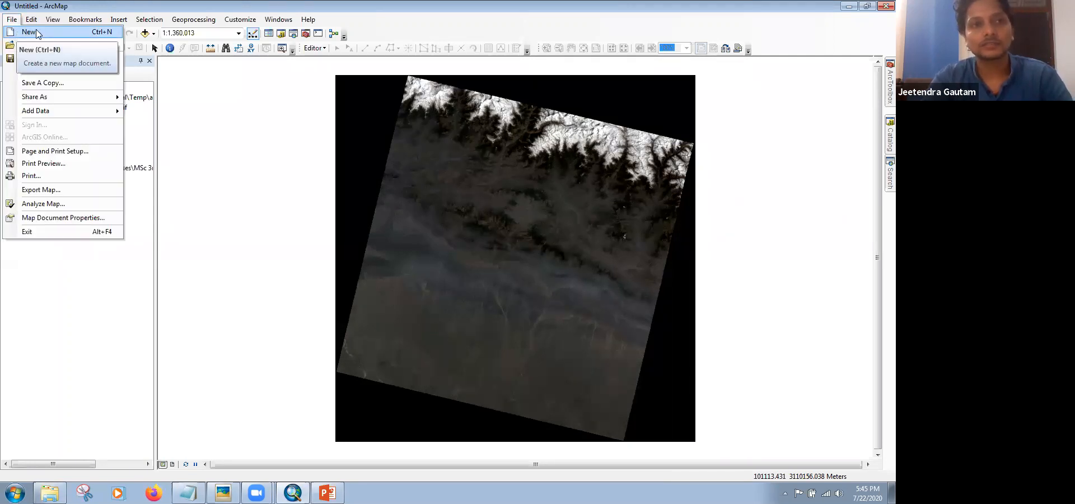
Step: Create a new map document from the Blank Map template without saving the current one
left_click(38, 34)
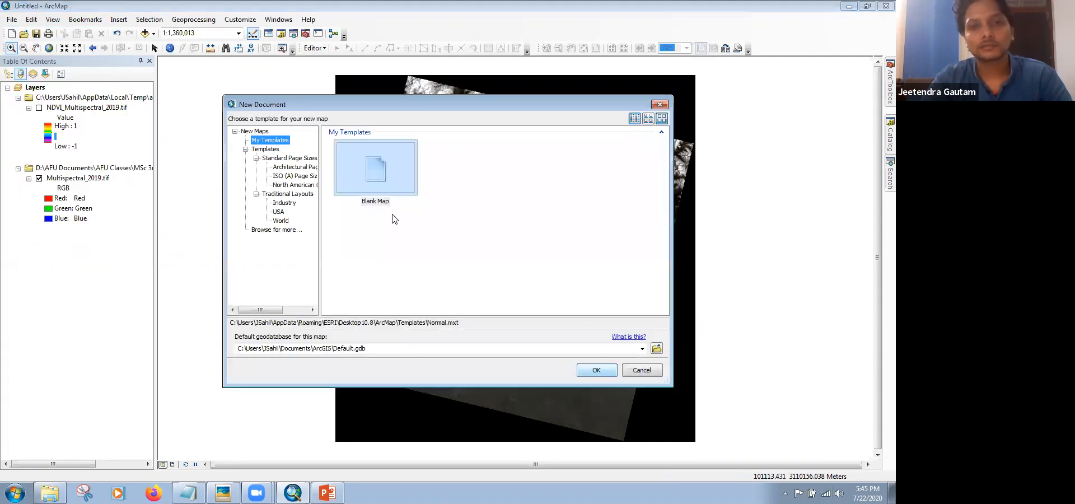
left_click(370, 172)
left_click(595, 372)
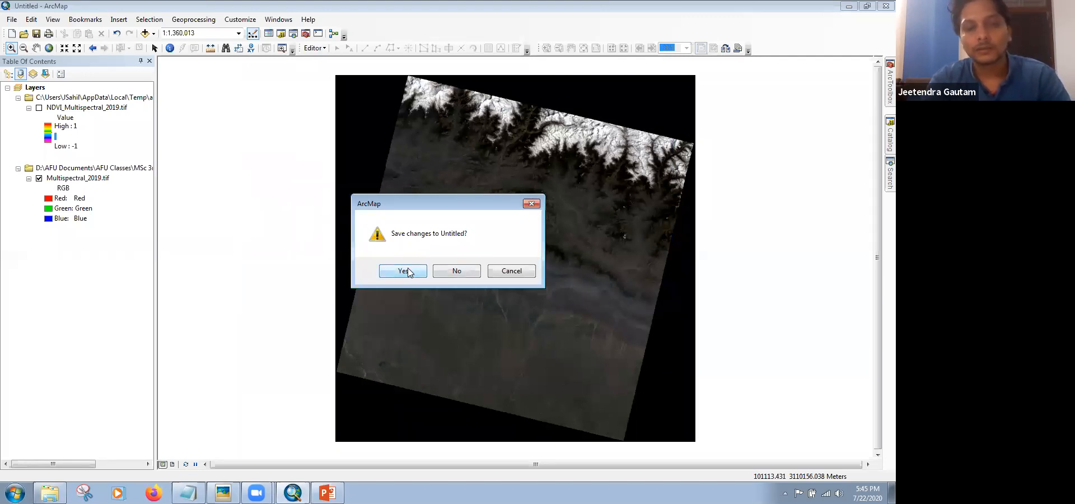
left_click(459, 269)
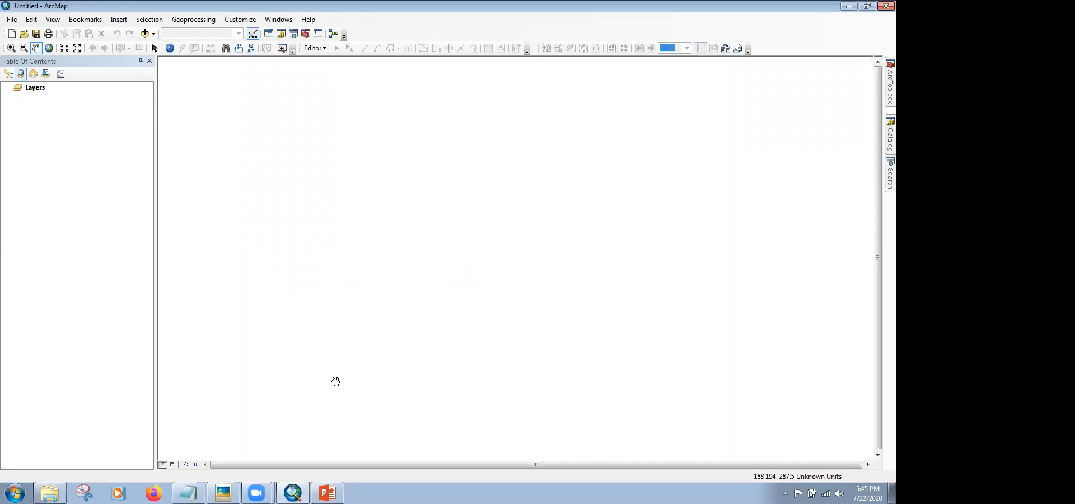
Step: Switch to the Picasa photo viewer, examine the scanned Besi Shahar 1:25 000 topographic map and its legend, and close it
left_click(223, 493)
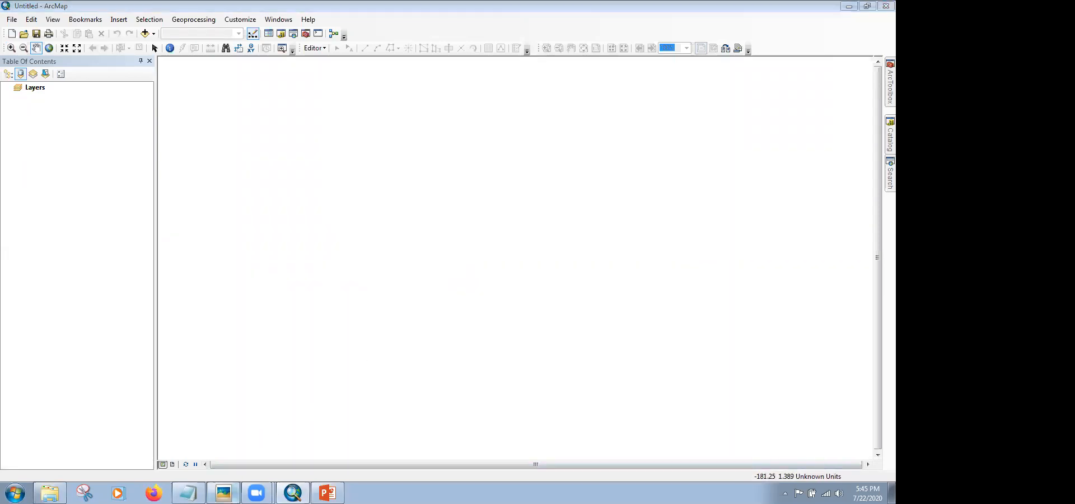
left_click(223, 493)
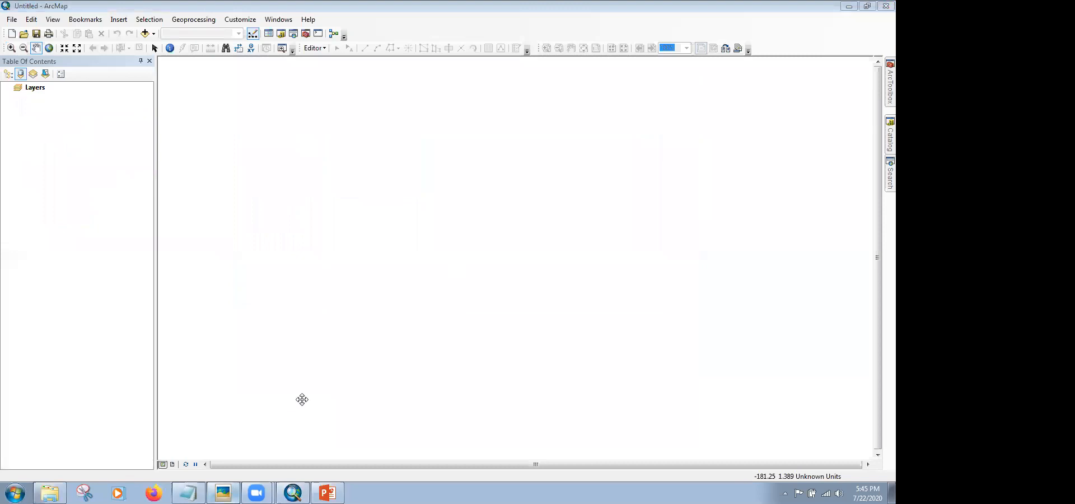
key("alt+Tab")
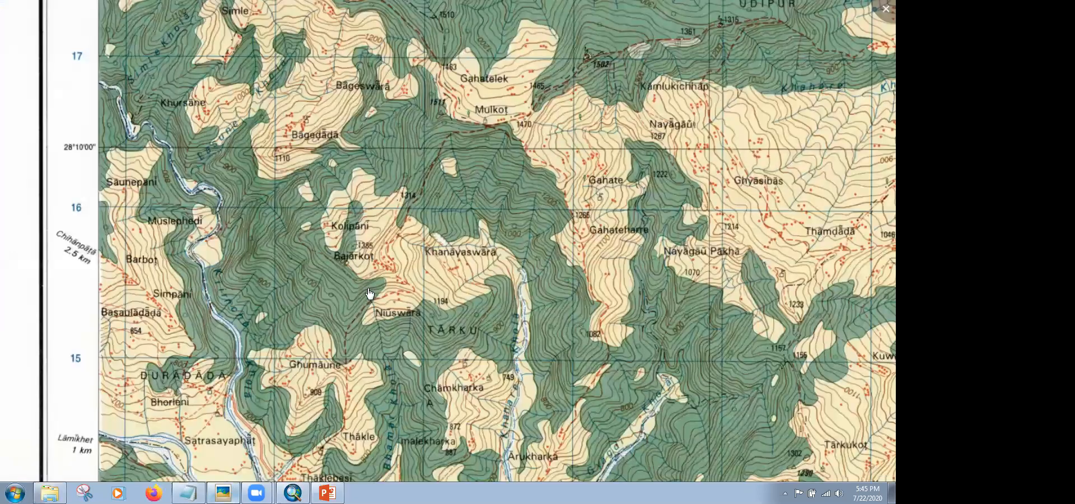
scroll(367, 288, "down", 1)
scroll(367, 288, "down", 2)
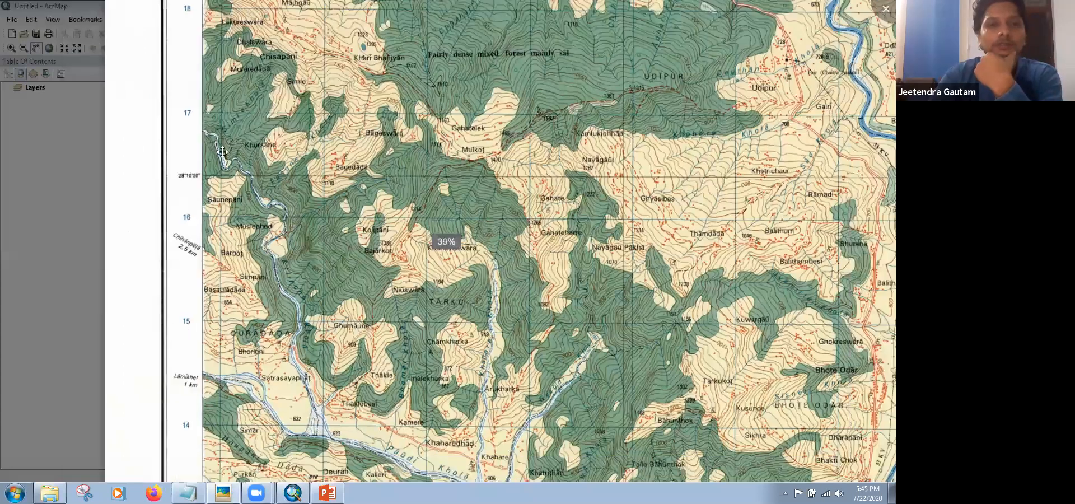
scroll(313, 337, "down", 1)
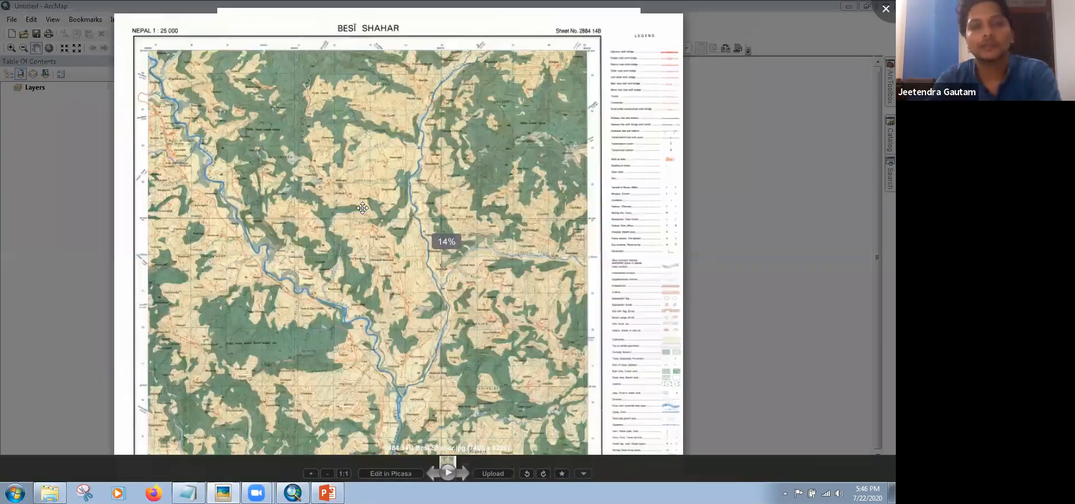
scroll(346, 179, "up", 1)
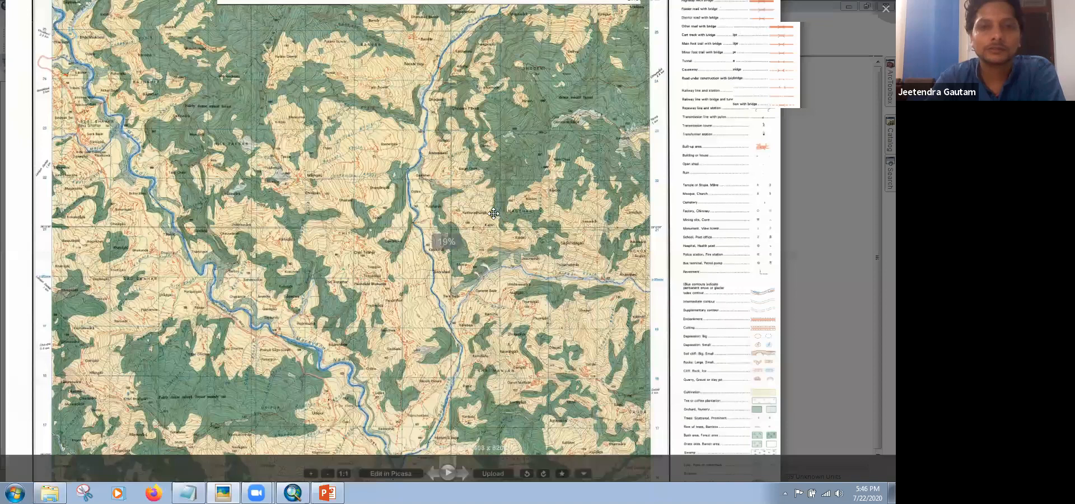
key("Escape")
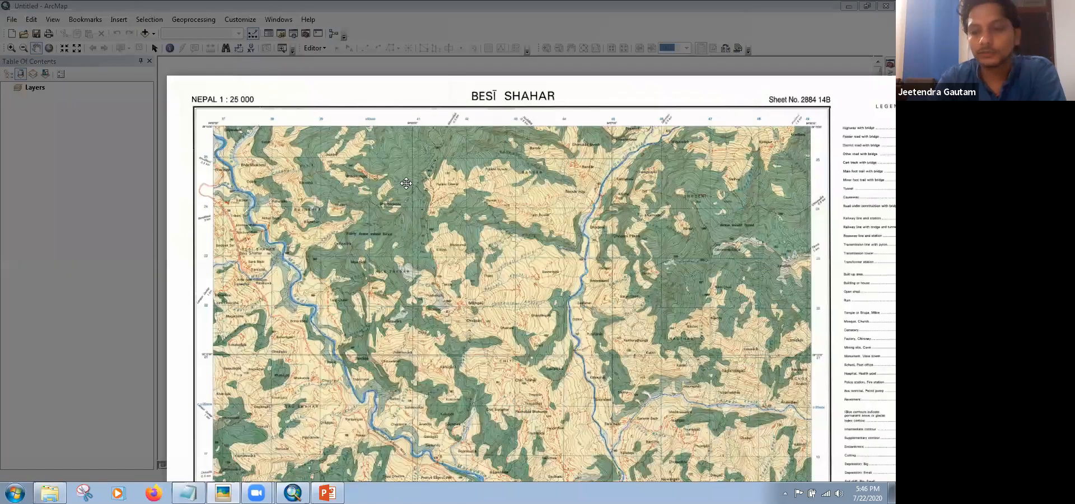
left_click_drag(406, 184, 320, 153)
scroll(406, 183, "down", 10)
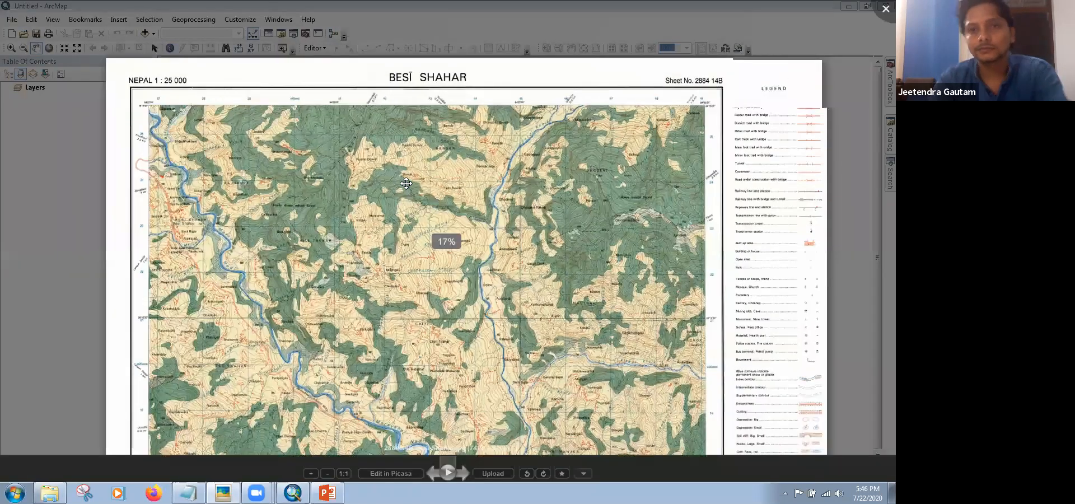
key("Escape")
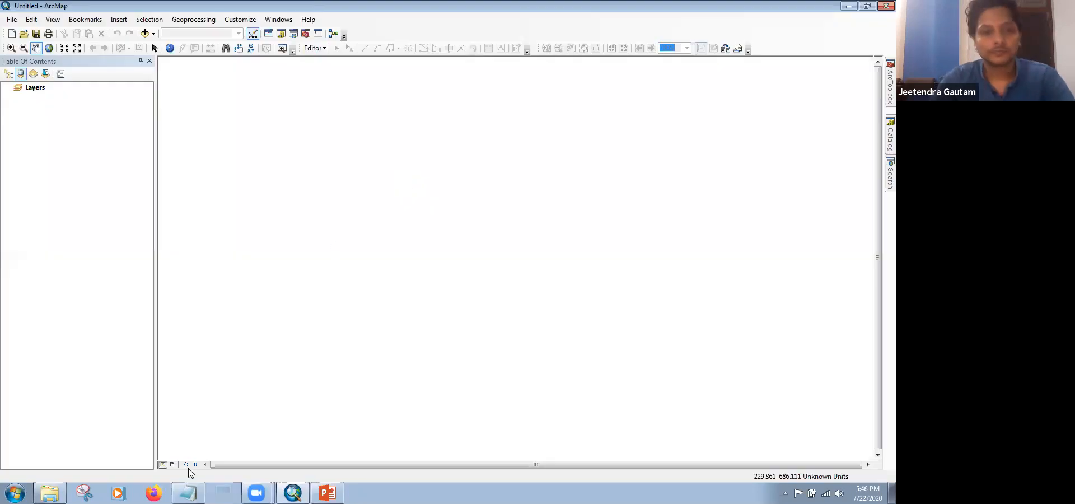
Step: Switch to the Coordinates BesiSahar file in Notepad and add "Run NDVI Tool under Image Analysis" below the "Add Composite Layer" line
left_click(188, 492)
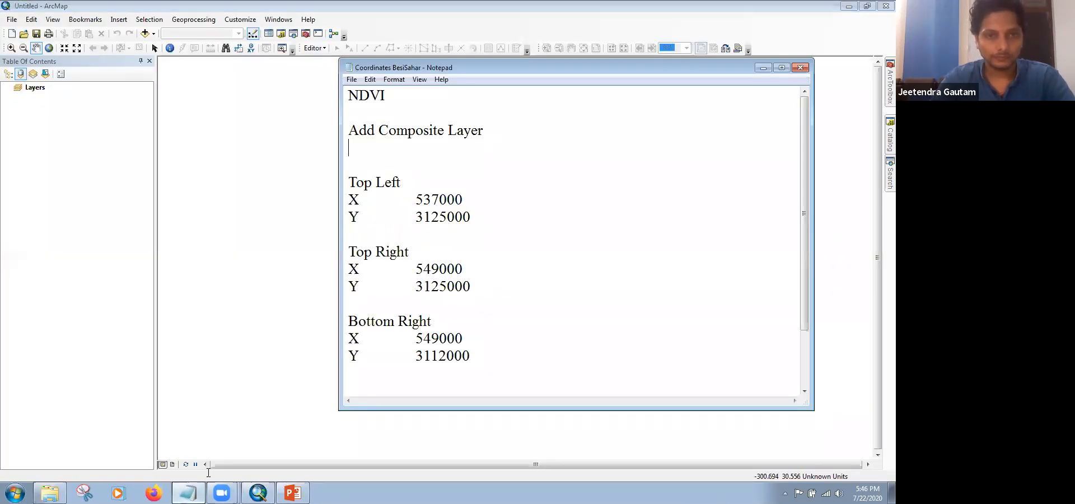
left_click_drag(368, 149, 331, 87)
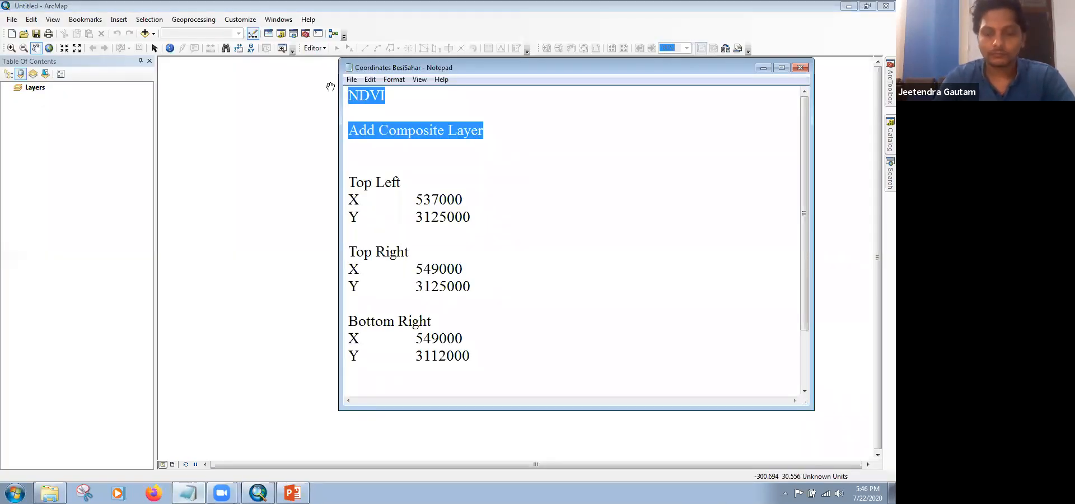
key("Down")
key("Down")
key("Down")
type("R")
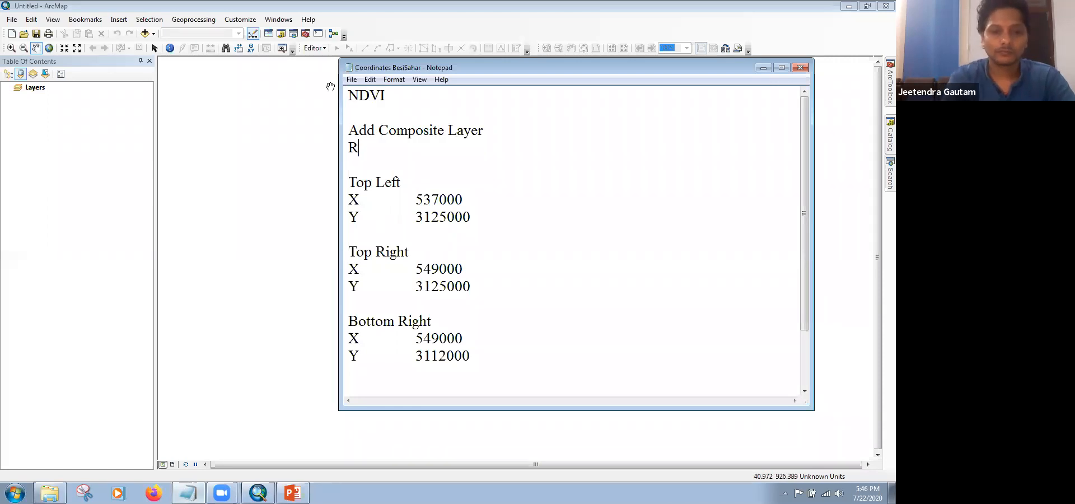
type("un NDVI Tool i")
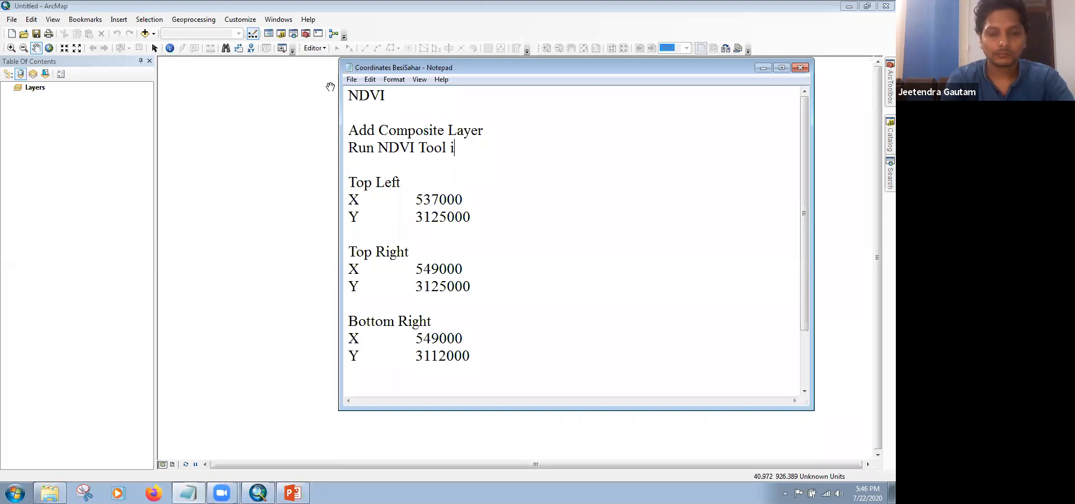
key("BackSpace")
type("under ")
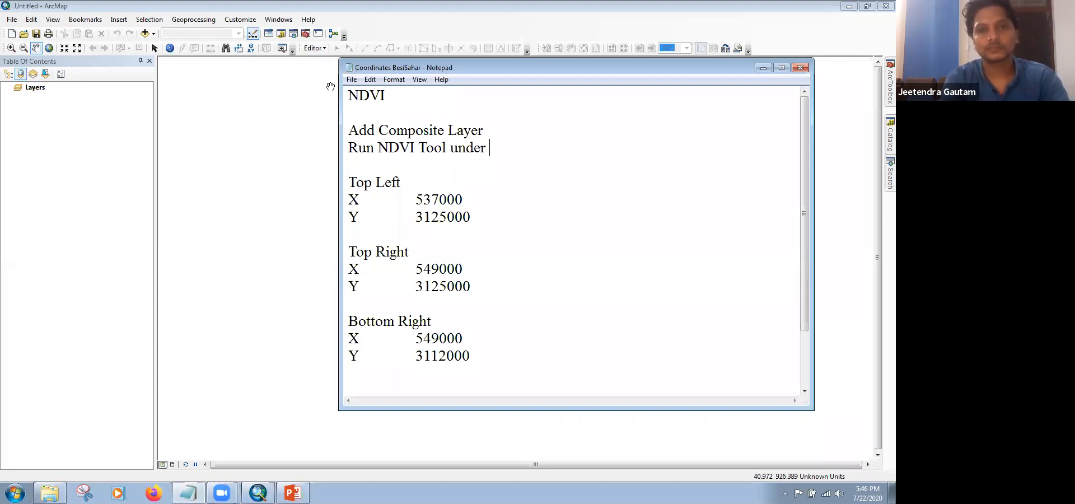
type("Img")
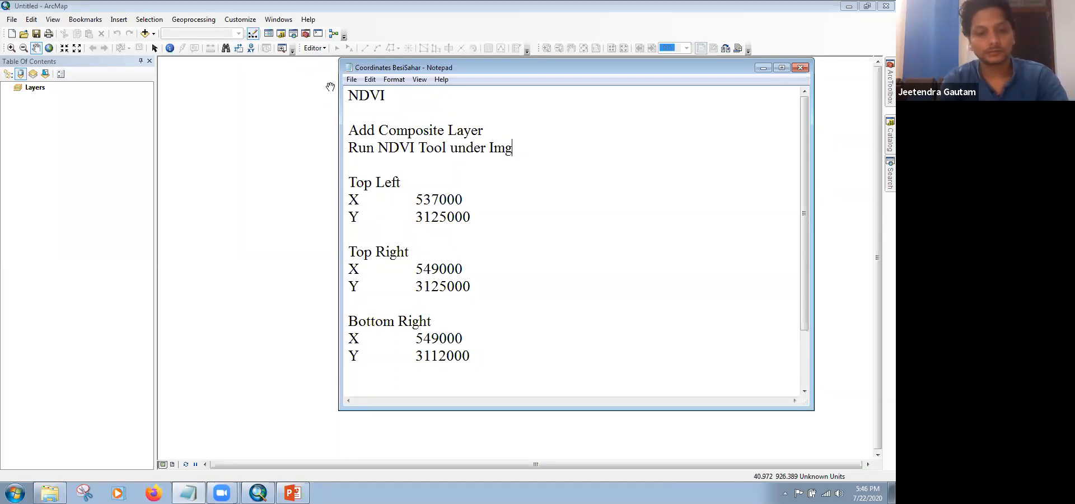
key("BackSpace")
type("age Analysis")
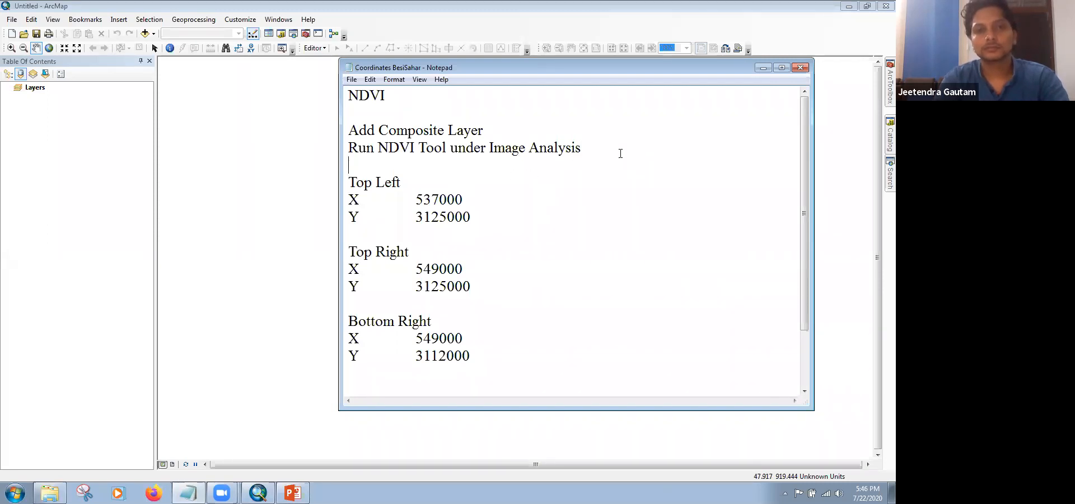
Step: Add a "Georeferencing" heading above the Top Left coordinates, separated from the NDVI notes by blank lines
key("Return")
key("Return")
key("Return")
key("Up")
type("Ge")
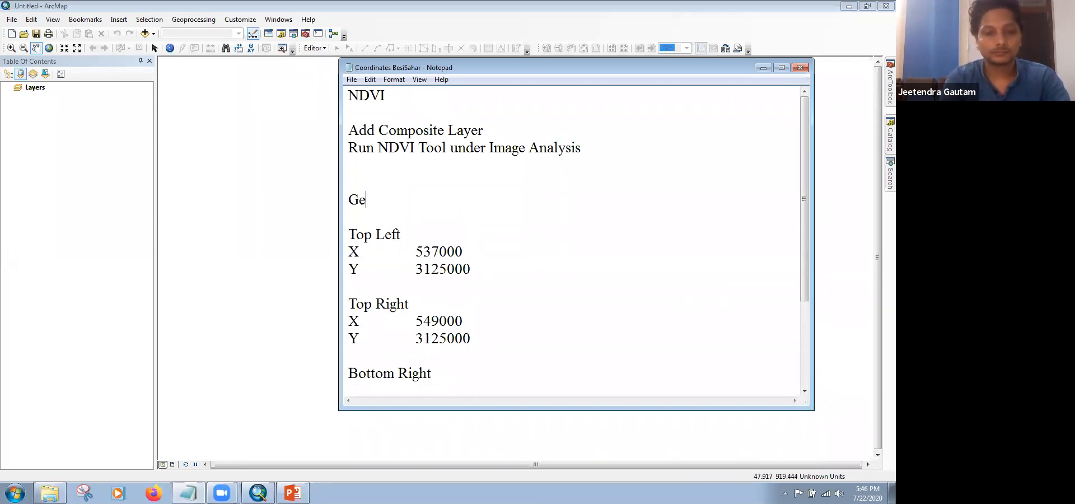
type("oreferencing")
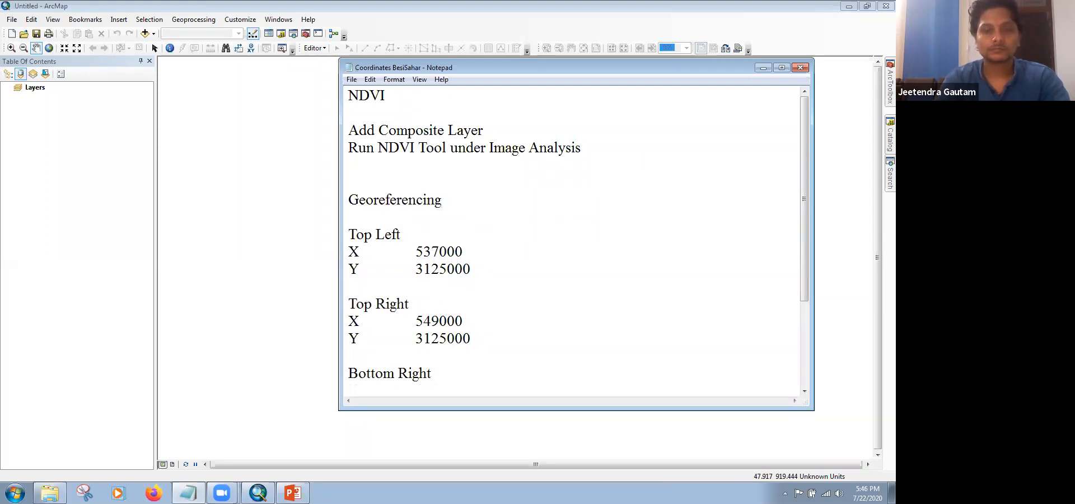
Step: Go through the corner coordinates to the end of the notes and remove the trailing blank line after the Bottom Left values
key("Down")
key("Down")
key("Down")
key("Down")
key("Down")
key("Down")
key("Down")
key("Down")
key("Down")
key("Down")
key("Down")
key("Down")
key("Down")
key("Down")
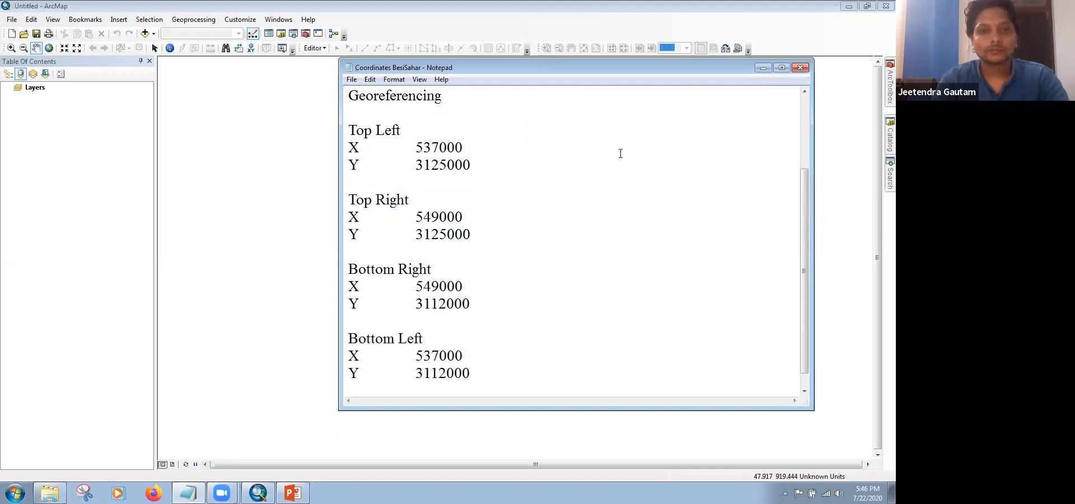
key("Down")
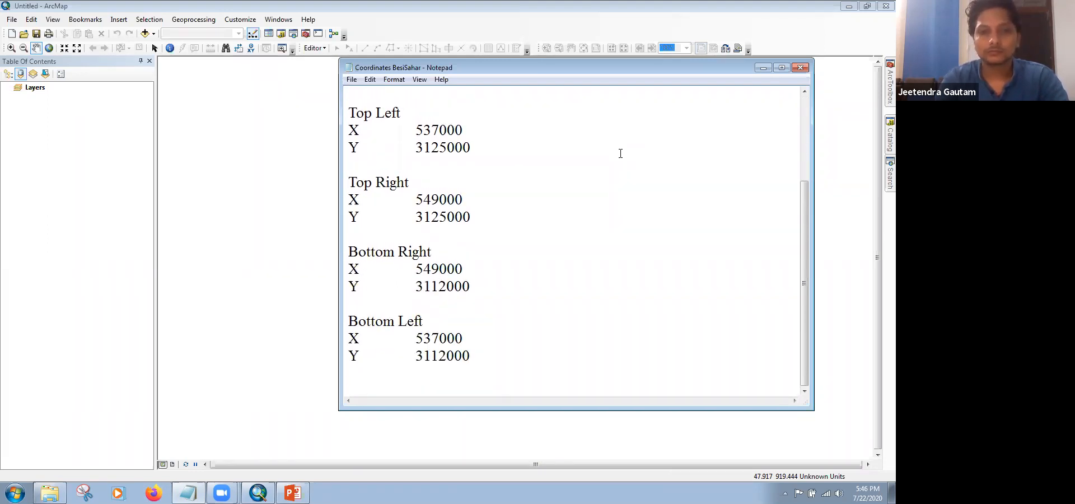
key("BackSpace")
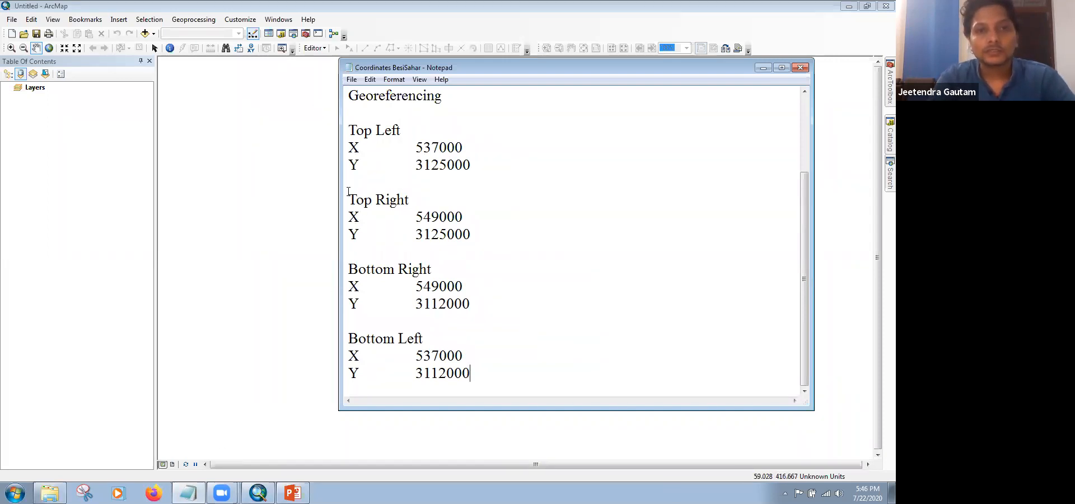
Step: Switch to ArcMap and add 2884 14B Besi Shahar.jpg from the Practicals folder, accepting its missing spatial reference
left_click(93, 295)
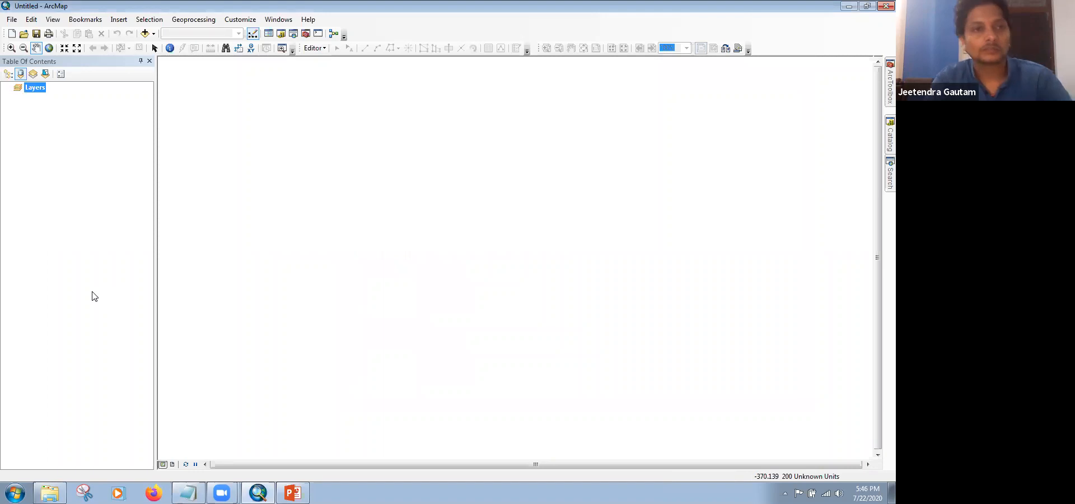
left_click(145, 33)
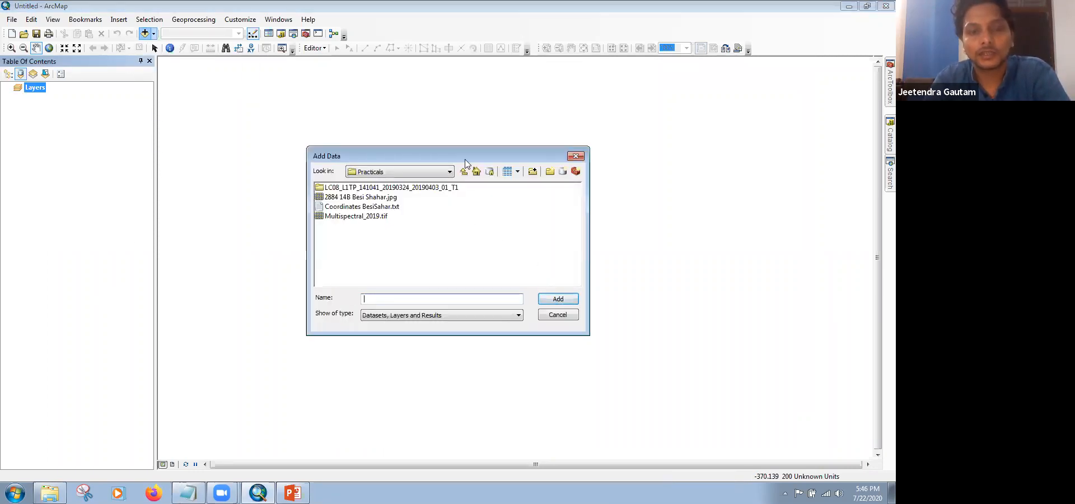
left_click(383, 189)
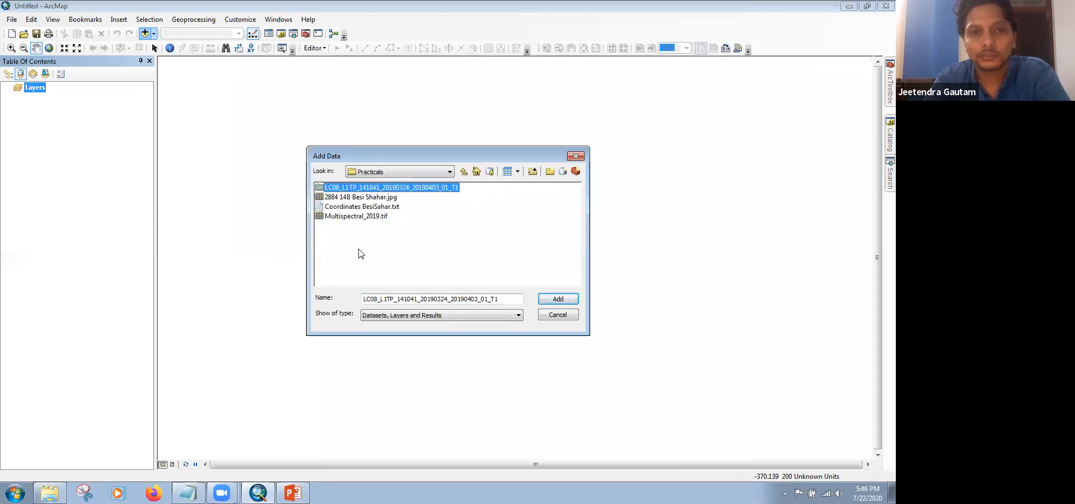
left_click(376, 197)
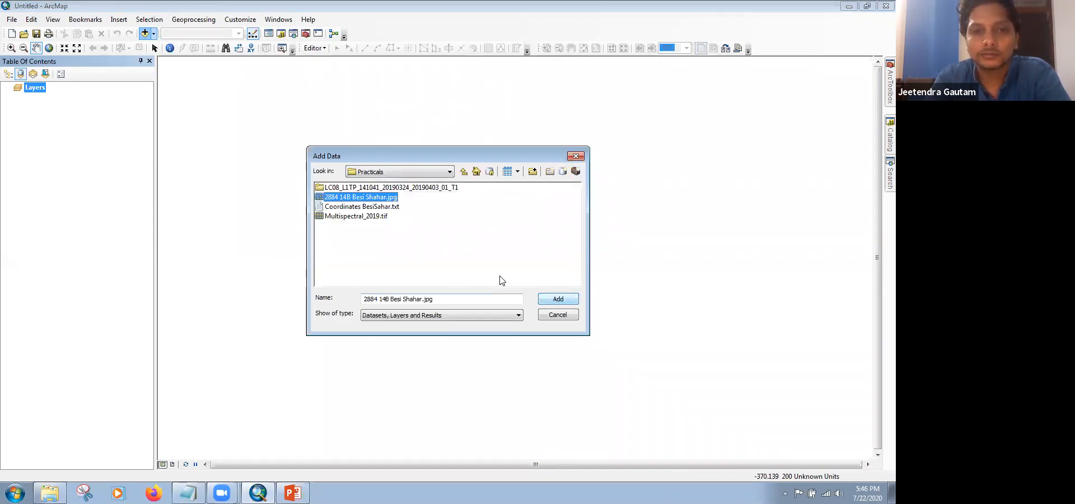
left_click(559, 299)
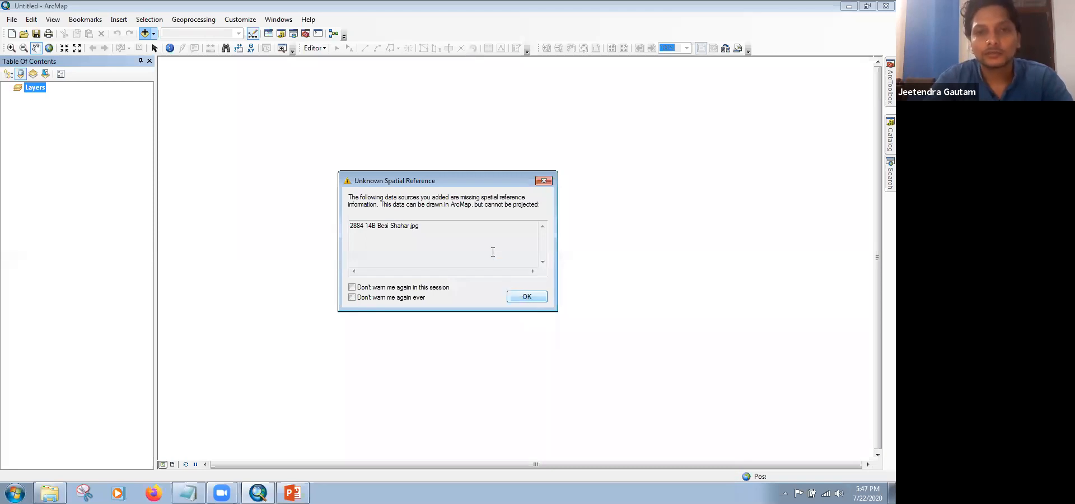
left_click_drag(451, 176, 449, 140)
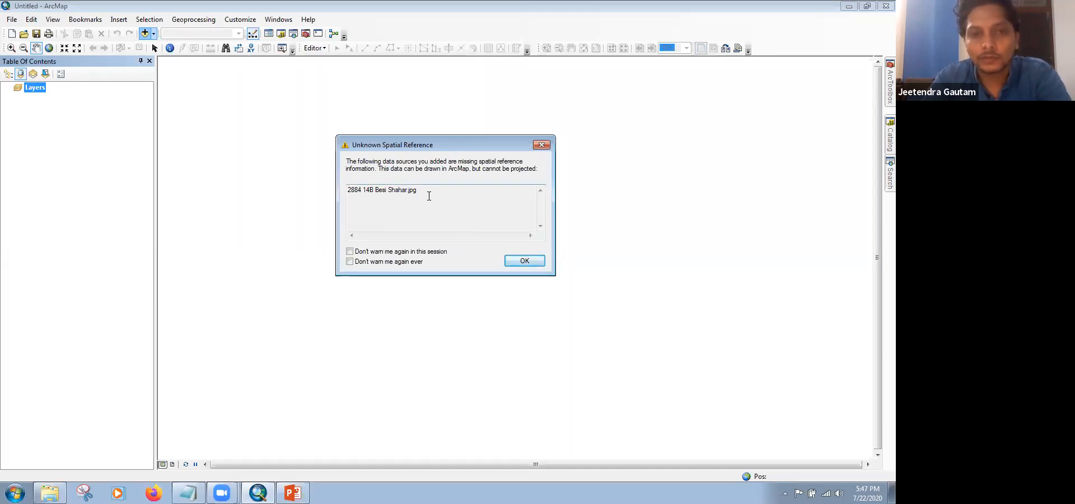
left_click(527, 261)
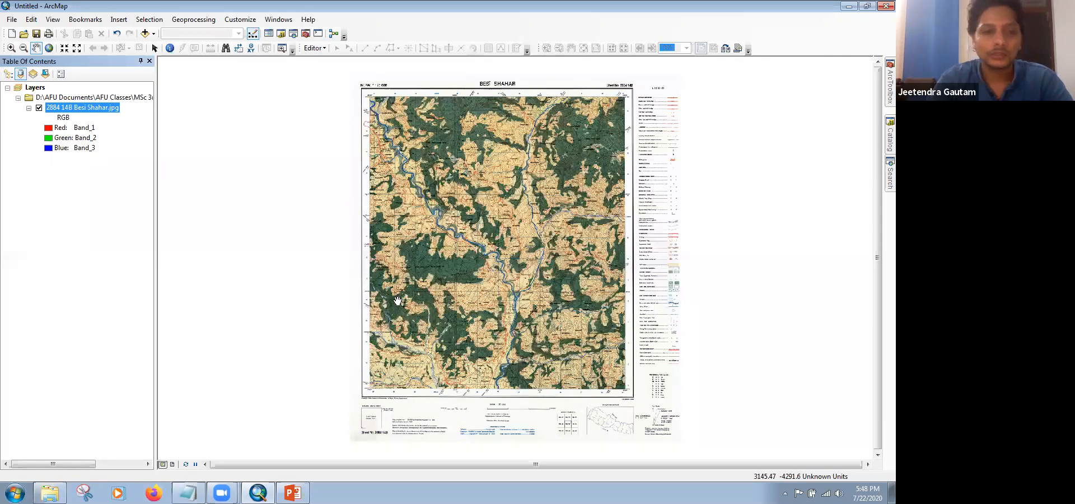
Step: Switch to the Notepad notes and add the line "Data Frame Coordinate System" under the Georeferencing heading
left_click(189, 495)
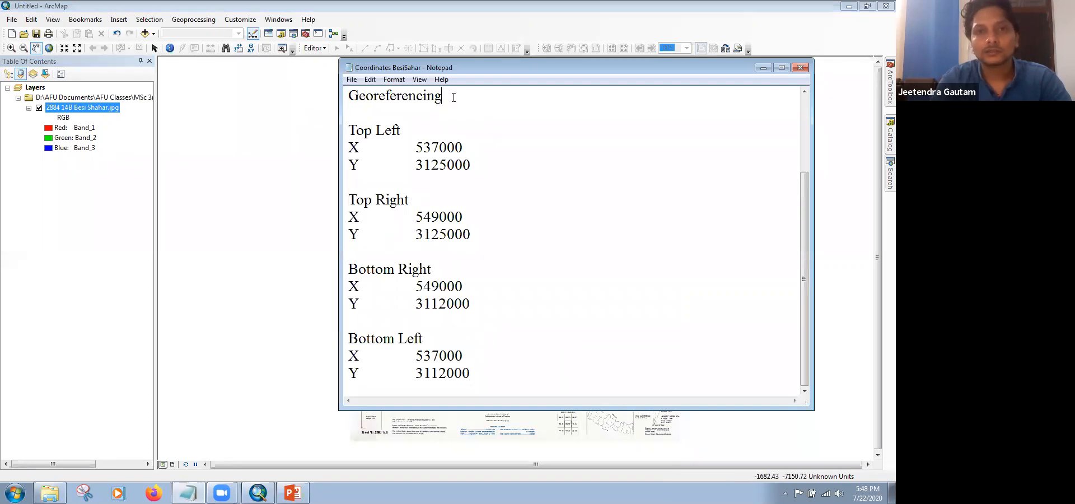
key("Return")
type("Data Frame Coordinate s")
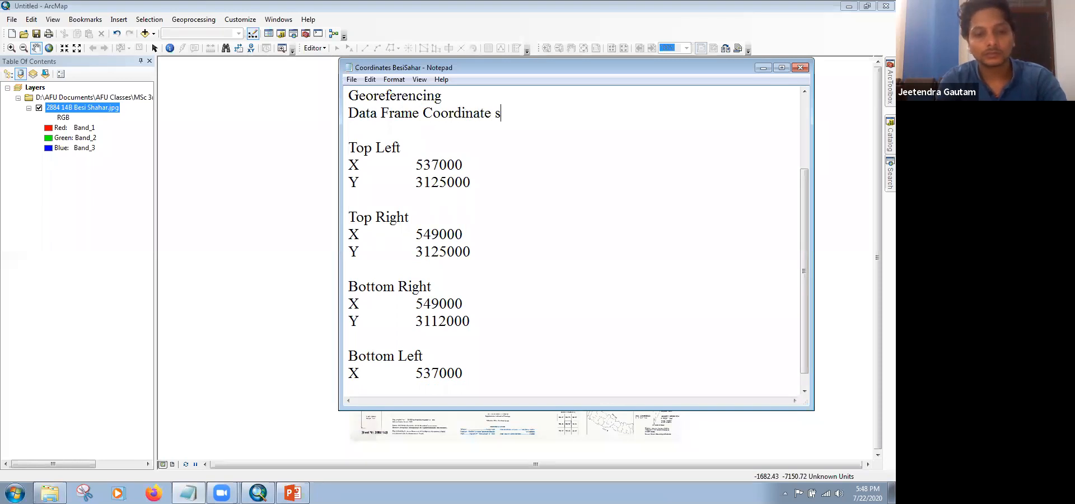
key("BackSpace")
type("Susyem")
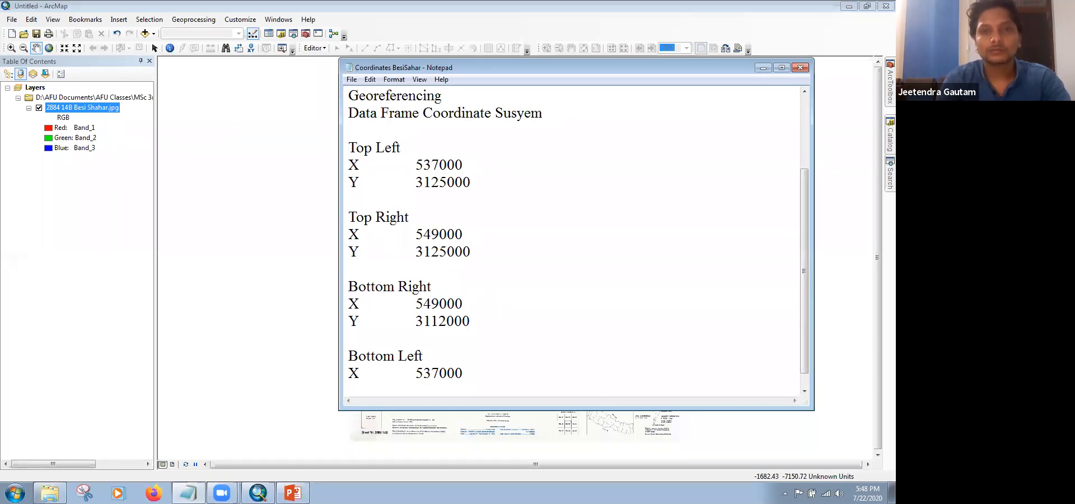
key("BackSpace")
type("y")
key("Delete")
type("t")
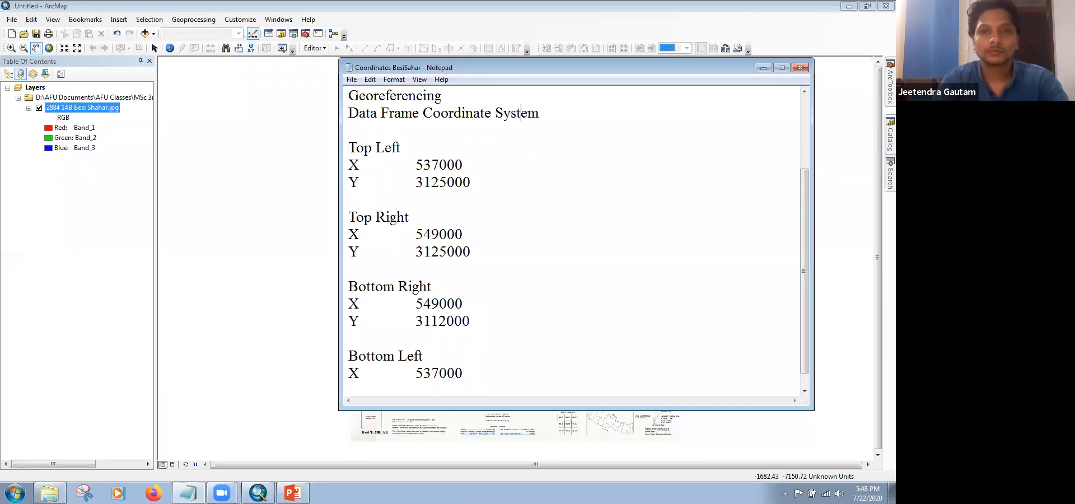
Step: Add the line "Image Projection System" below "Data Frame Coordinate System"
key("End")
key("Return")
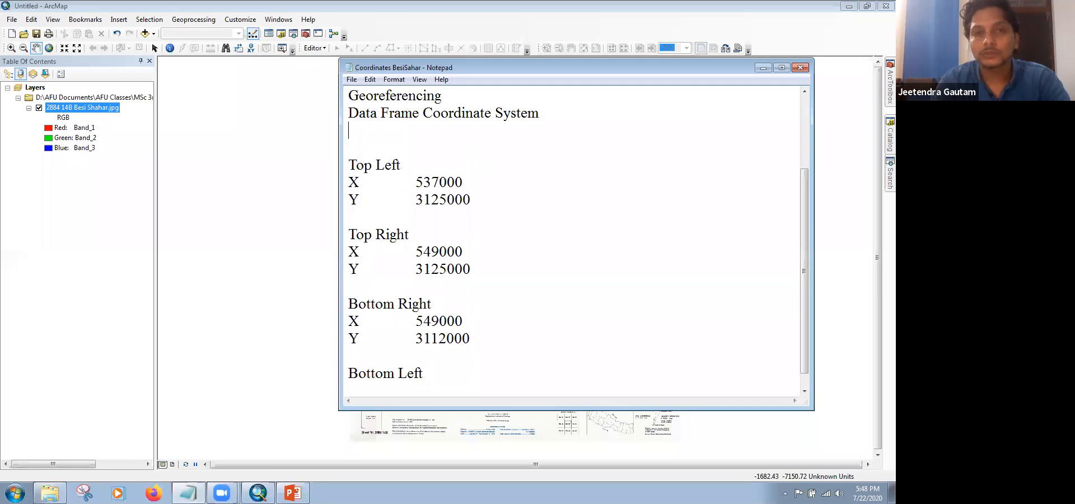
type("Pic")
key("BackSpace")
key("BackSpace")
key("BackSpace")
type("Image ma")
key("BackSpace")
key("BackSpace")
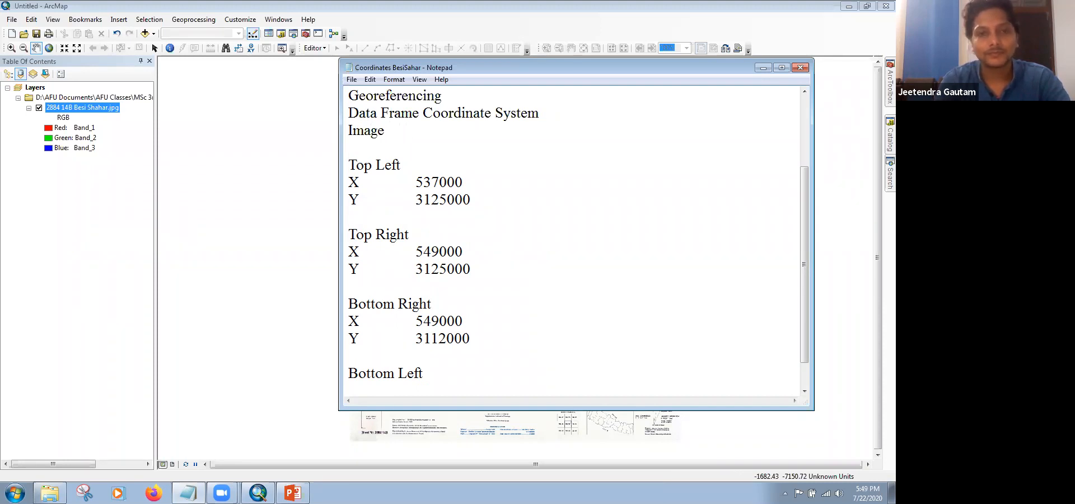
type("Projection System")
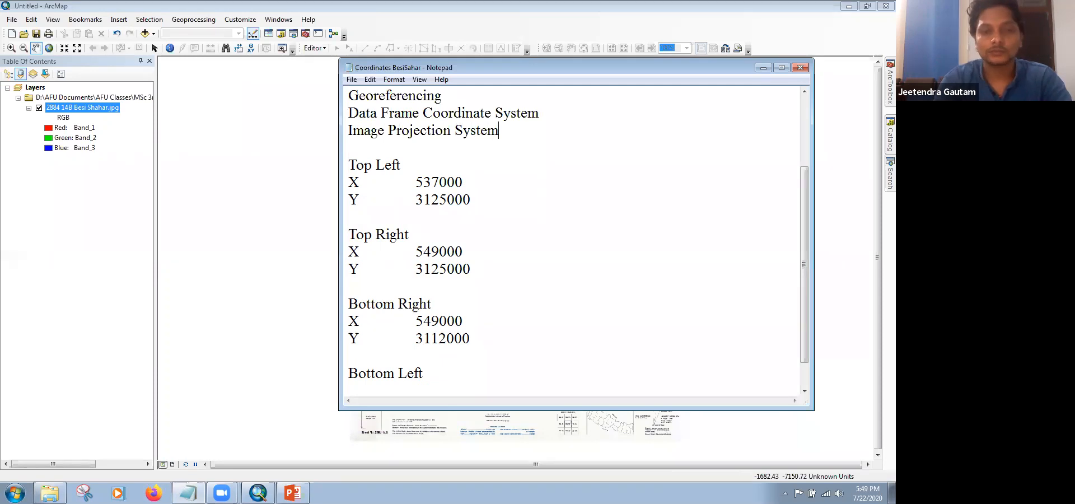
Step: Add "Georeferencing Toolbar" after a blank line below "Image Projection System"
key("Return")
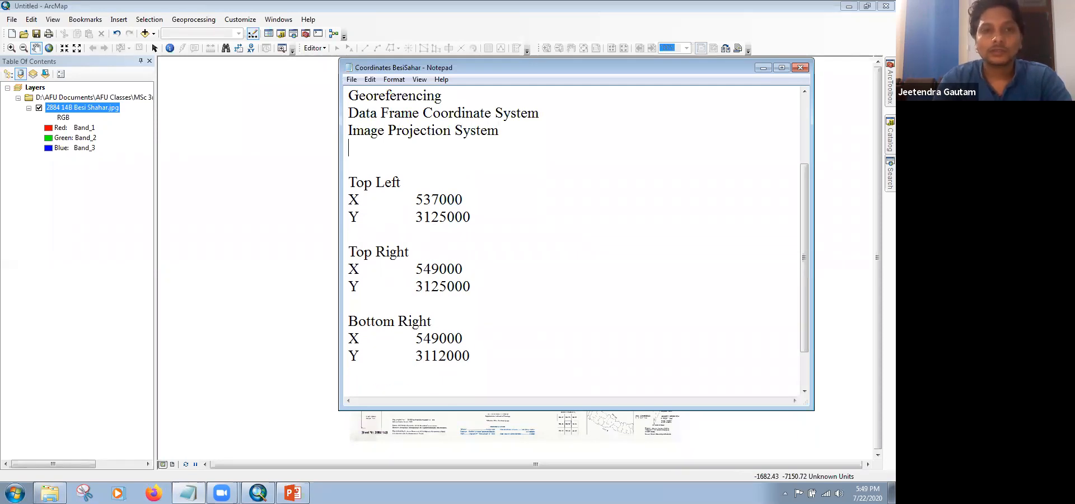
key("Return")
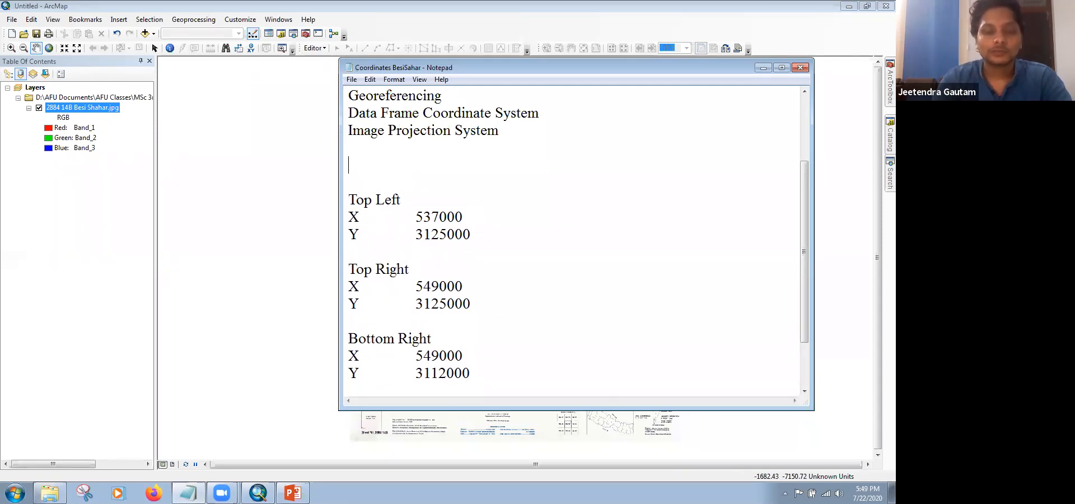
type("Georeferencing Toolbar")
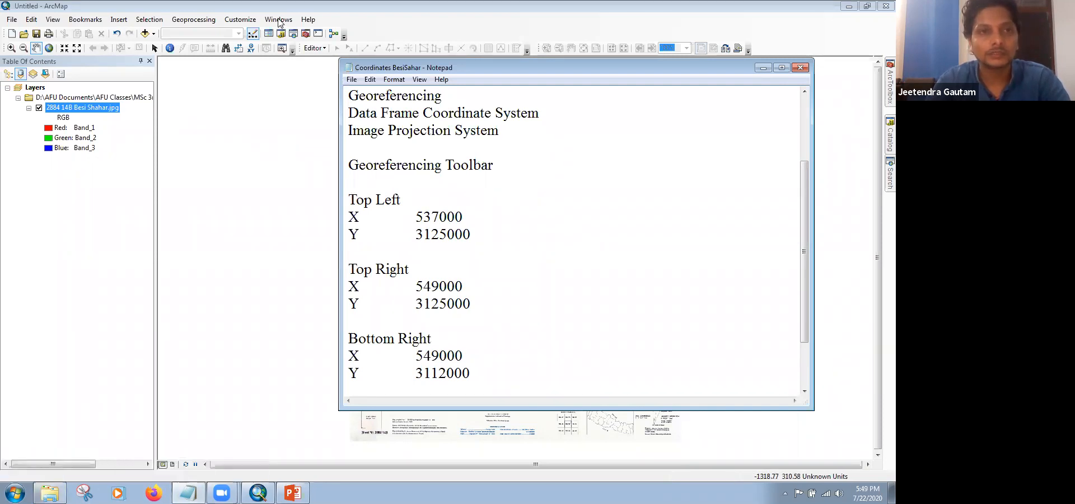
Step: Switch to ArcMap and examine the grid labels at the Besi Shahar map's top-left corner and along its upper and left edges
left_click(280, 20)
left_click(11, 49)
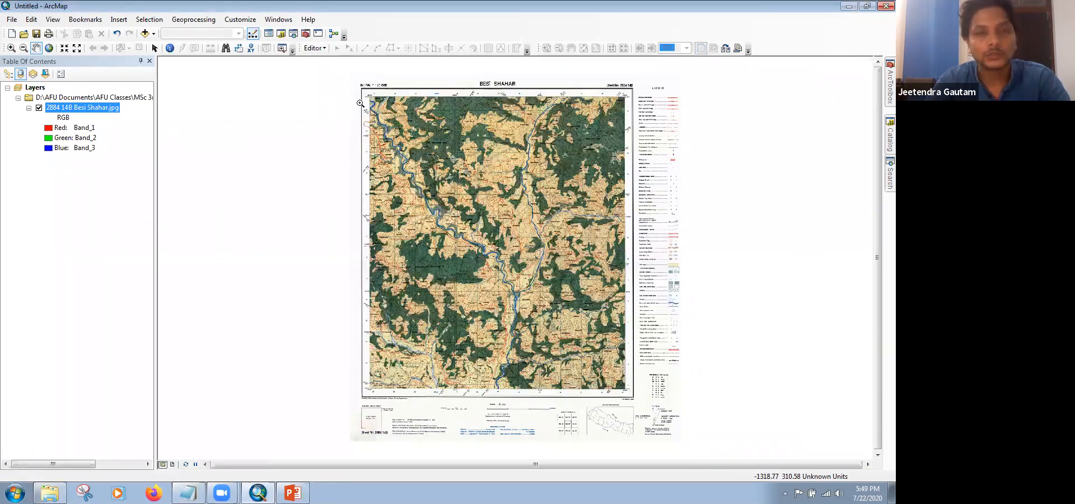
left_click_drag(357, 80, 406, 125)
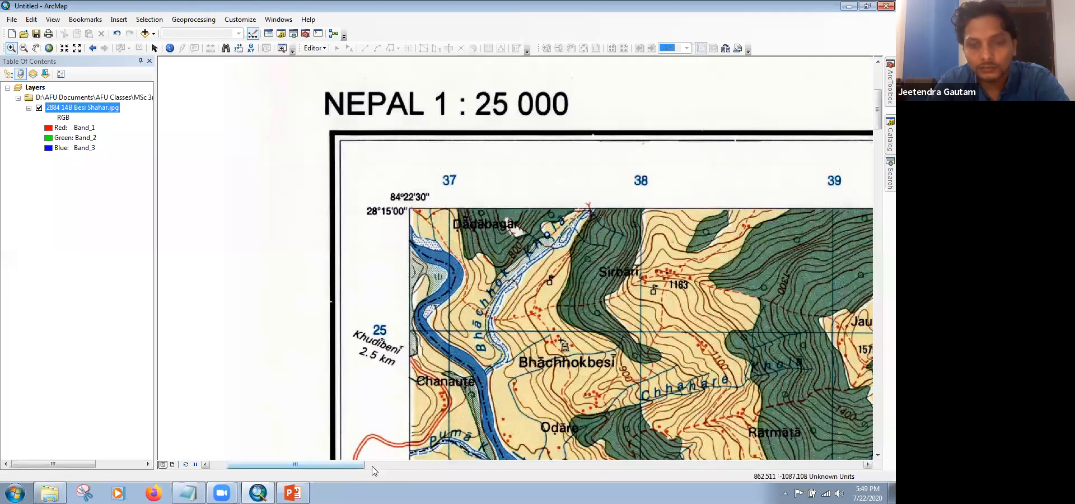
left_click(407, 470)
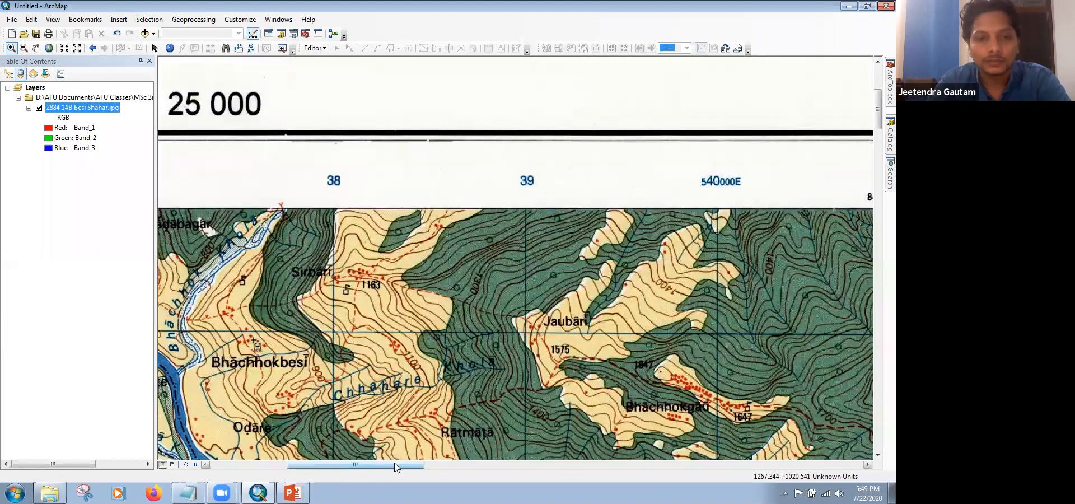
key("Left")
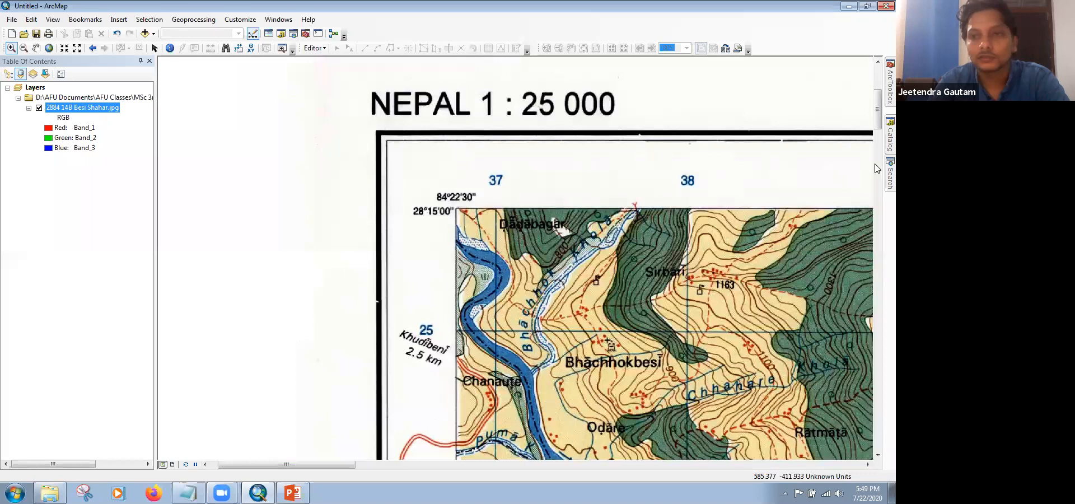
left_click_drag(877, 102, 880, 140)
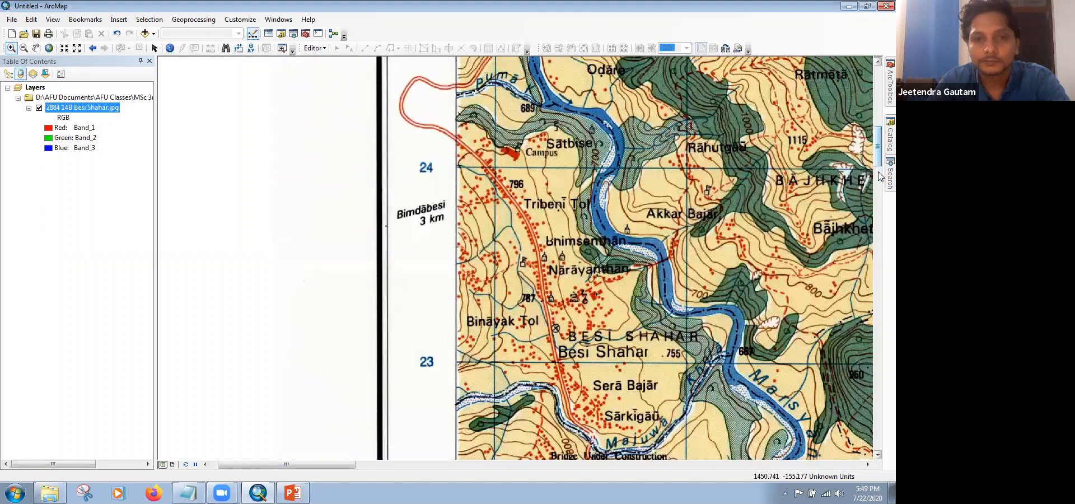
left_click_drag(878, 174, 880, 202)
left_click(879, 203)
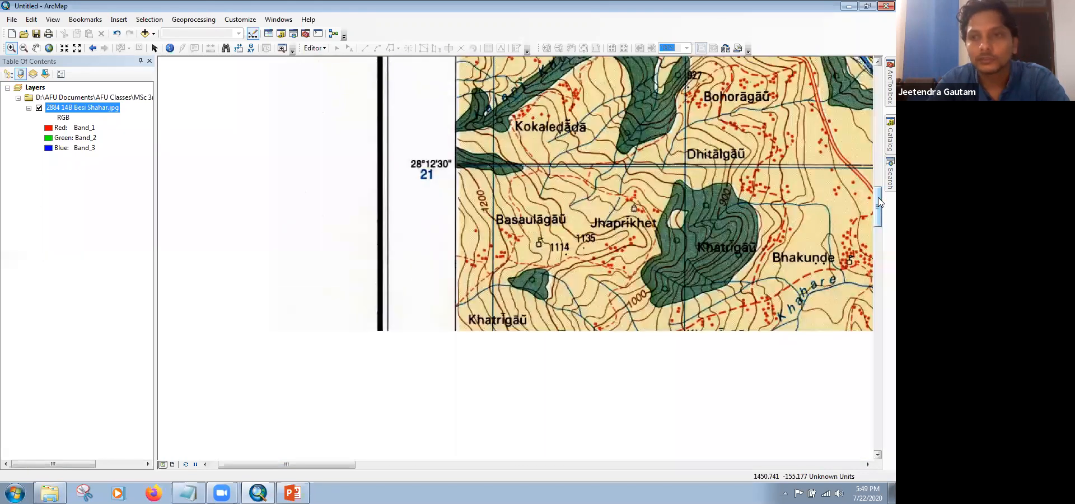
left_click_drag(877, 203, 871, 96)
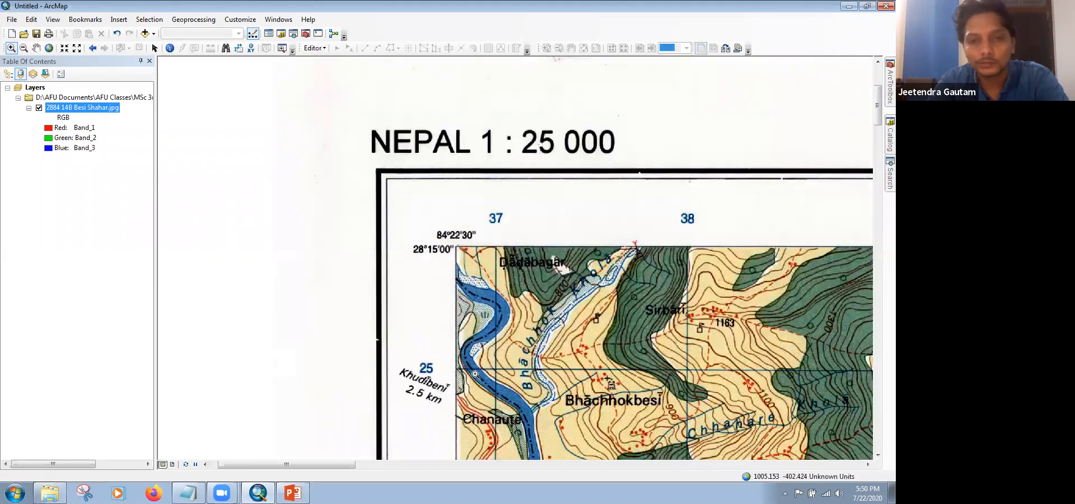
Step: Switch to the Notepad notes and review the Top Left X and Y coordinates
left_click(188, 493)
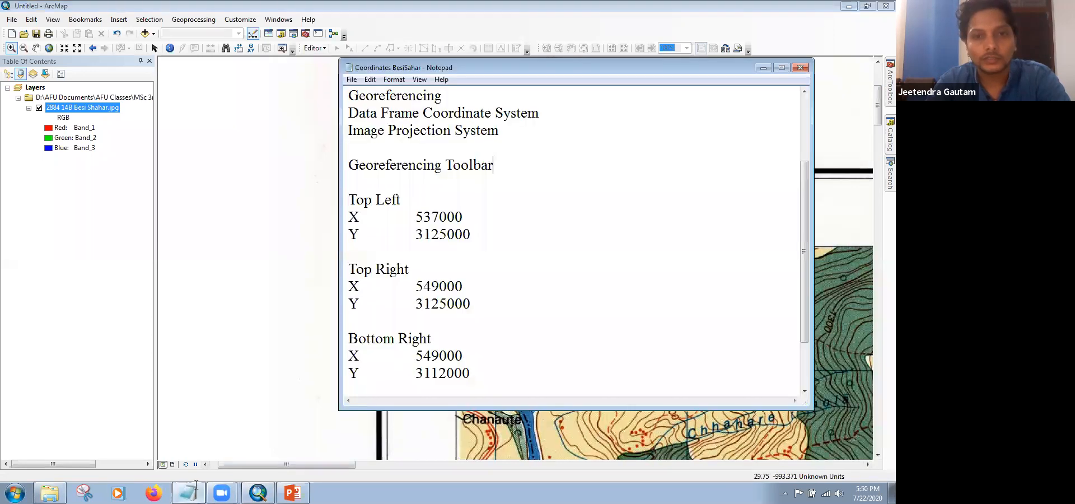
left_click_drag(350, 199, 469, 227)
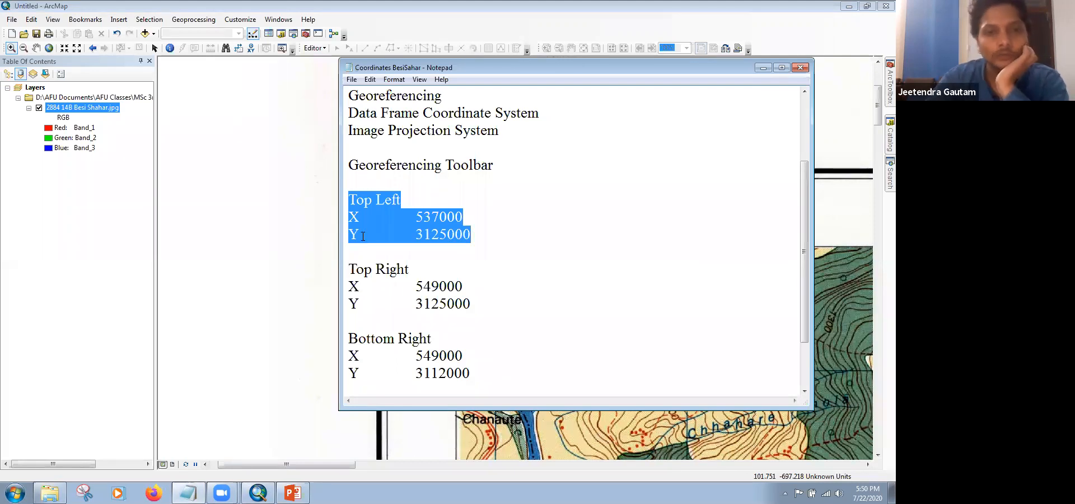
left_click(361, 236)
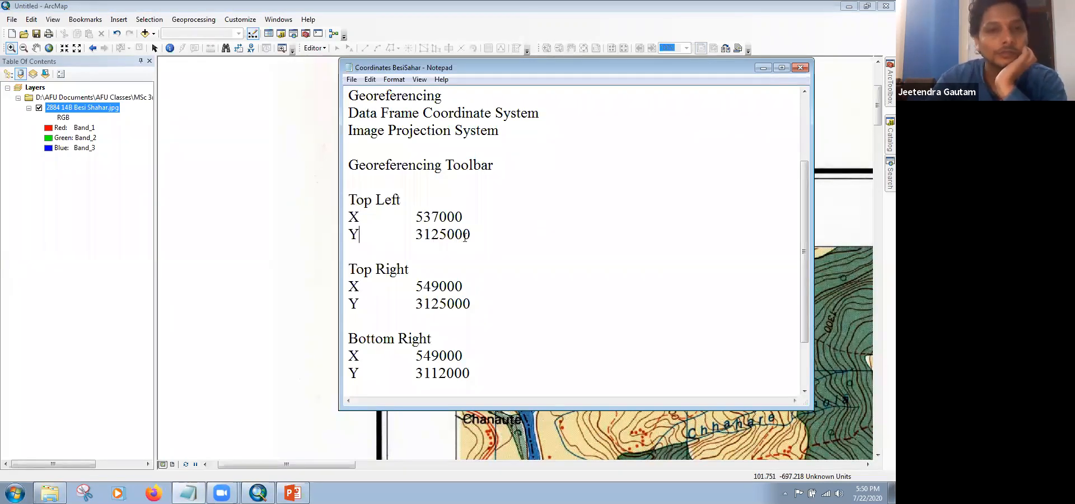
left_click(491, 236)
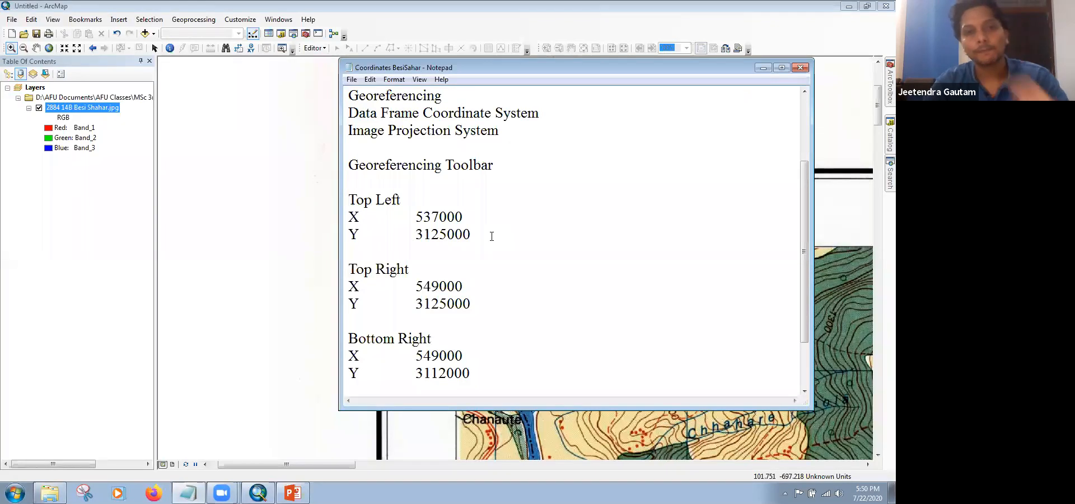
Step: Examine the grid labels at the Besi Shahar map's top-right corner in ArcMap and compare them with the Top Right coordinates in Notepad
left_click(559, 49)
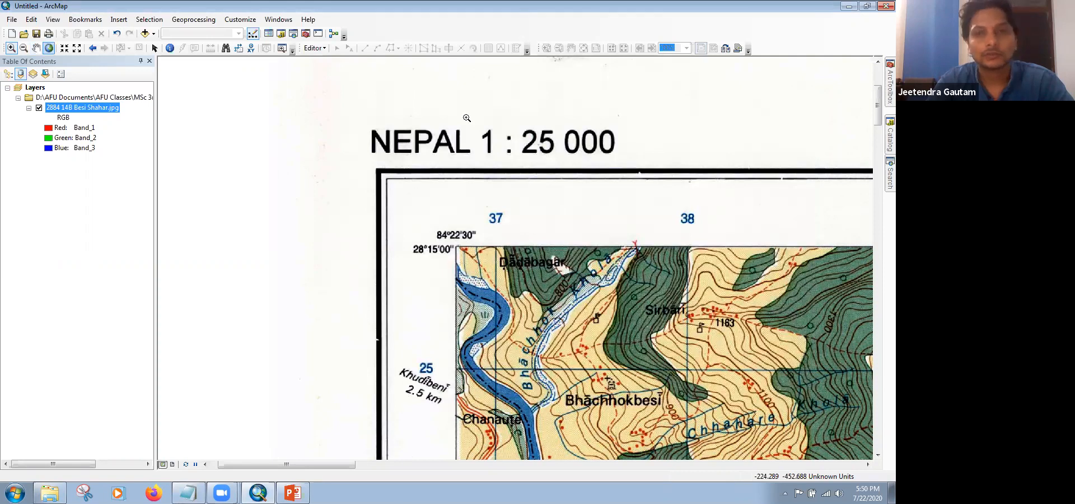
left_click_drag(612, 78, 640, 142)
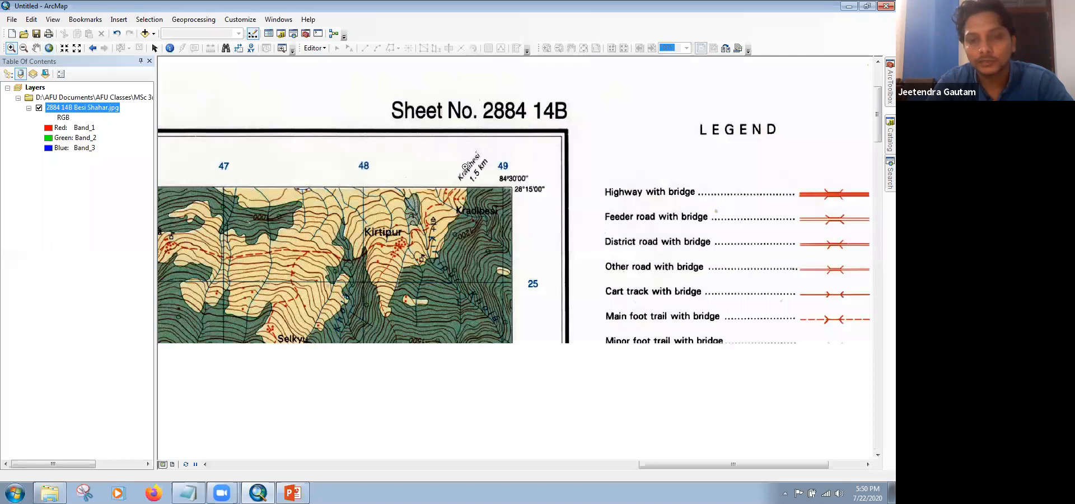
left_click_drag(451, 129, 454, 131)
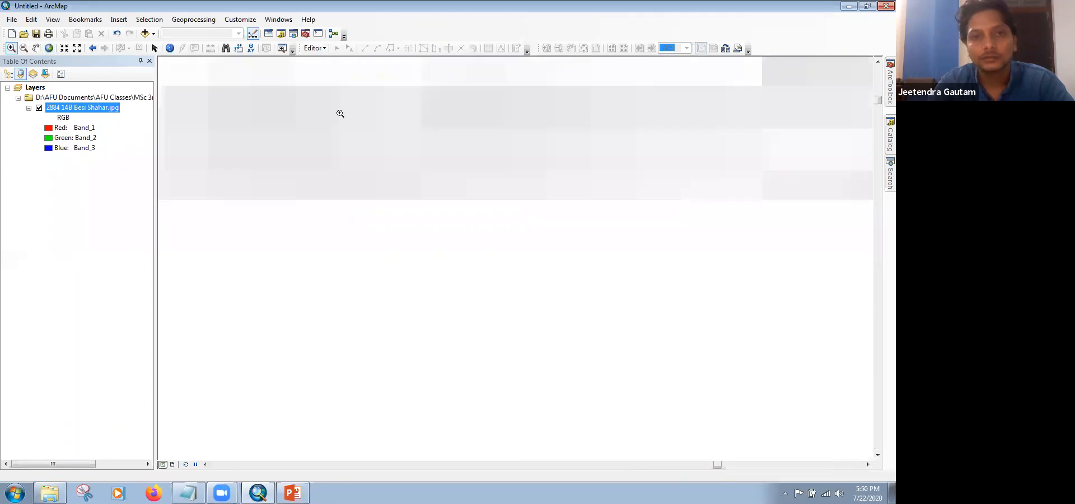
left_click(49, 50)
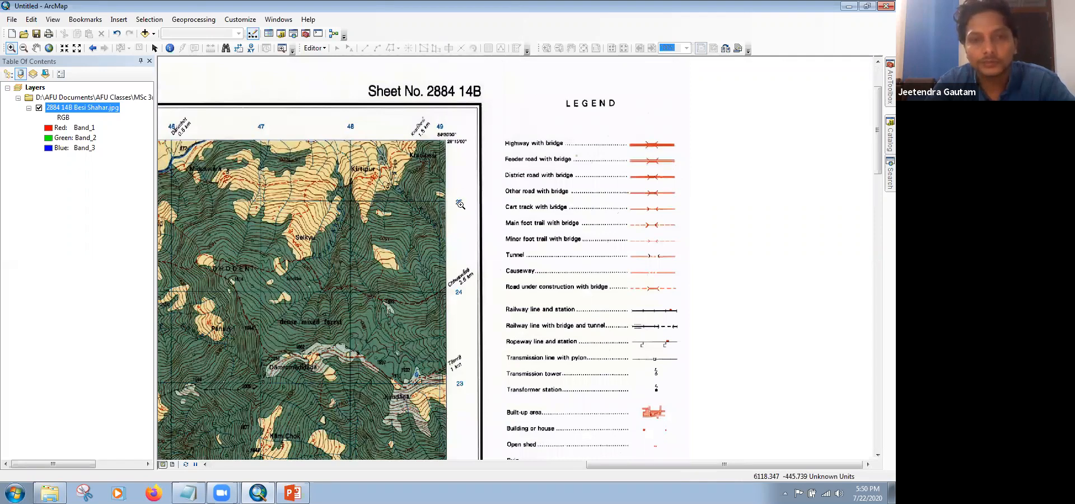
left_click(188, 492)
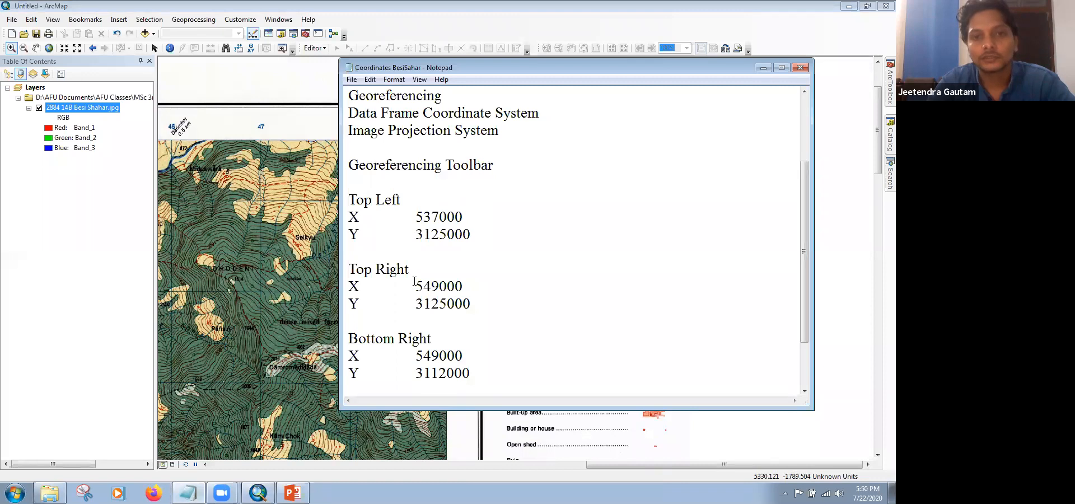
left_click_drag(465, 303, 348, 285)
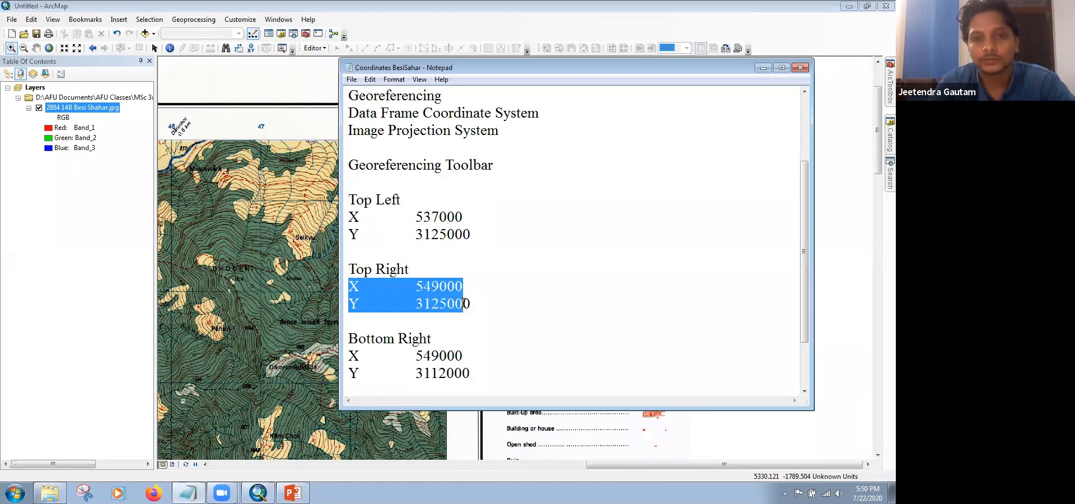
Step: Switch to ArcMap, examine the grid labels at the map's bottom-right corner, and compare them with the Bottom Right coordinates in the Notepad notes
left_click(199, 6)
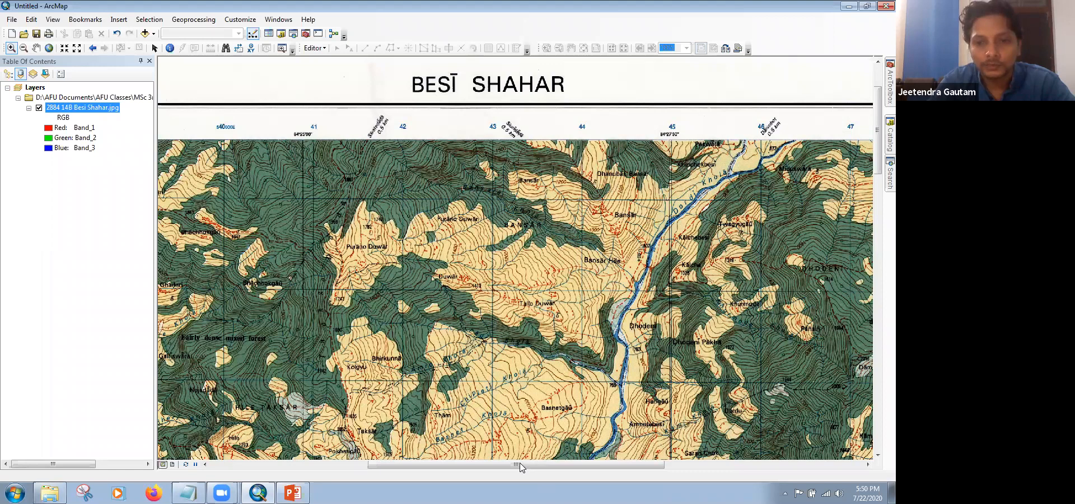
left_click_drag(521, 464, 579, 461)
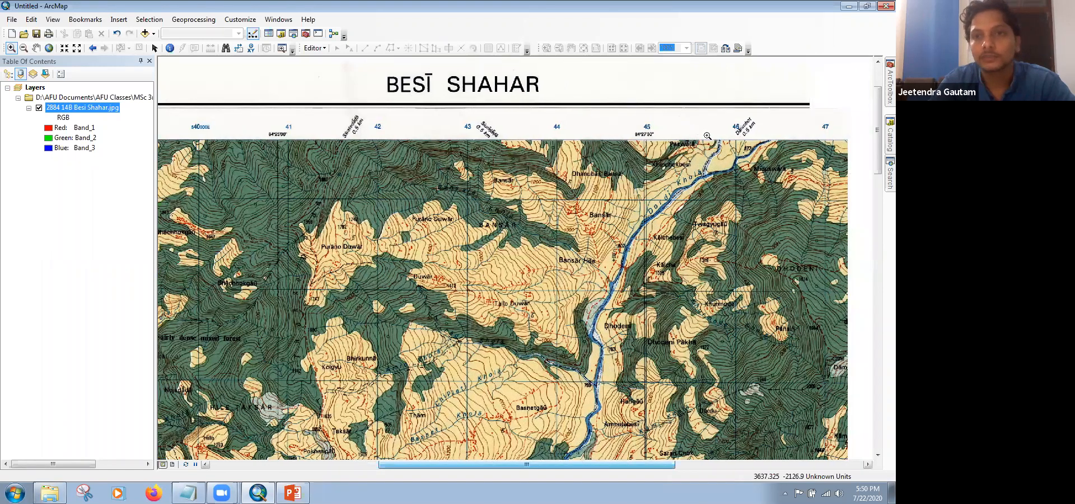
left_click_drag(706, 479, 708, 478)
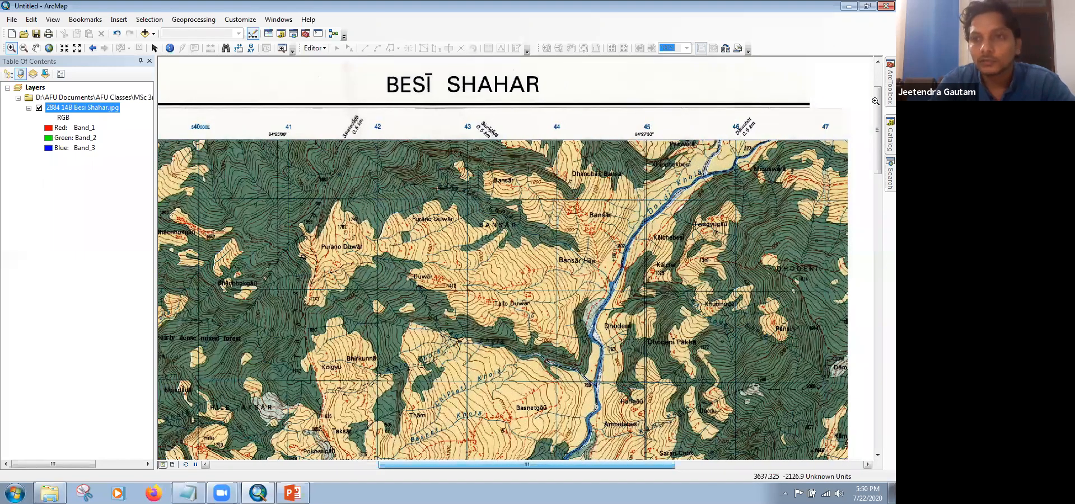
left_click(876, 226)
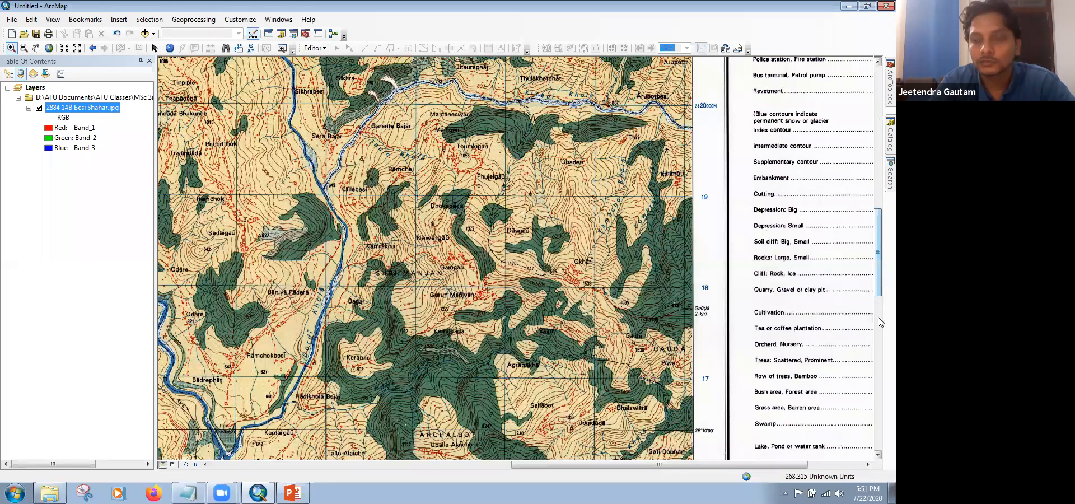
scroll(705, 307, "down", 5)
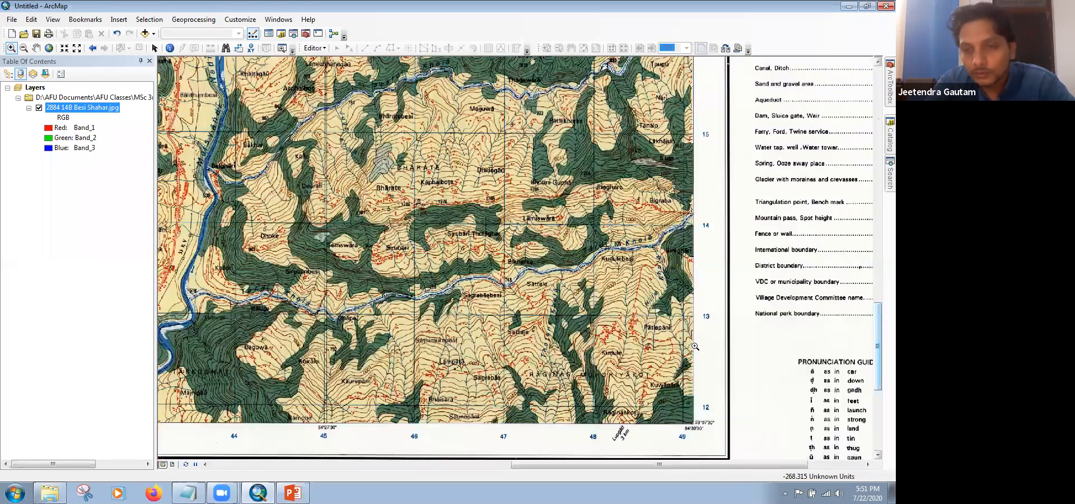
scroll(682, 343, "down", 2)
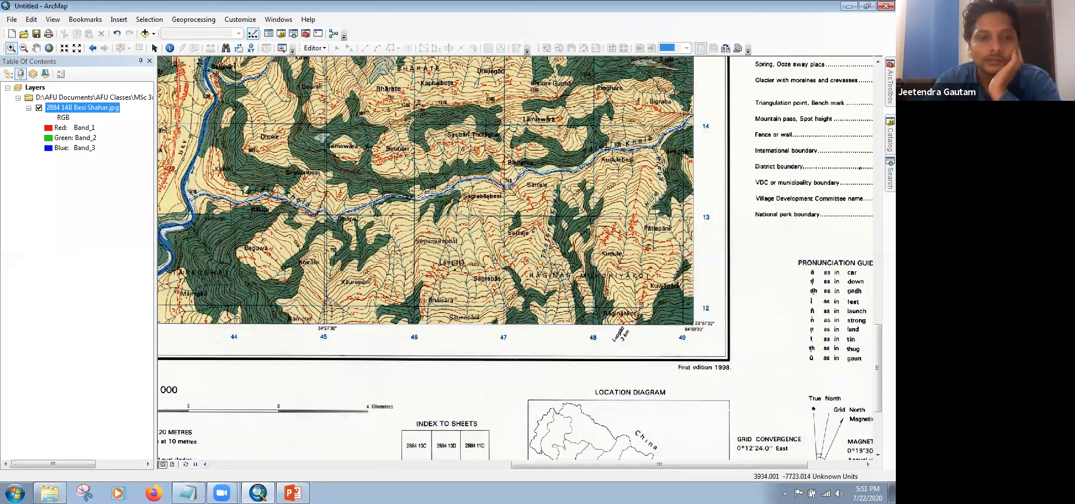
left_click(189, 493)
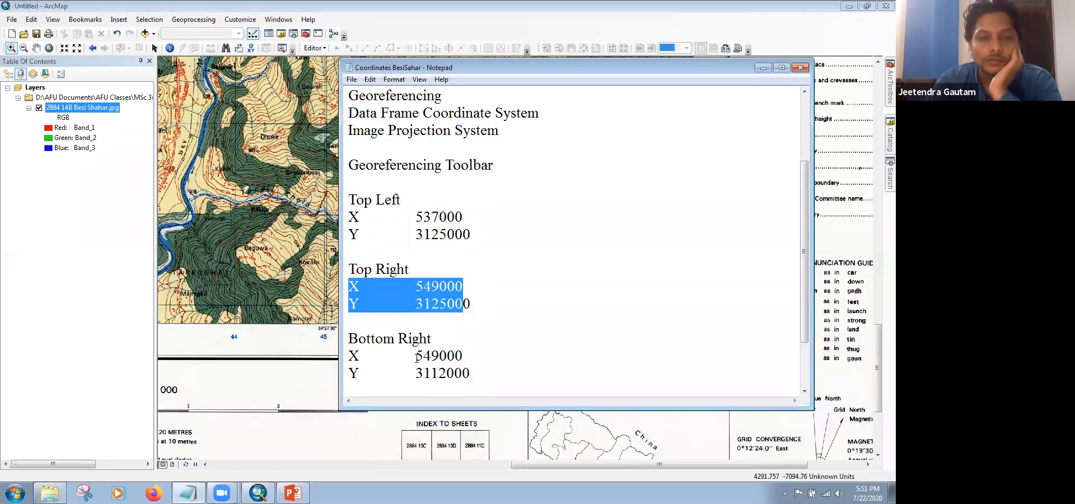
left_click_drag(418, 357, 460, 356)
left_click(417, 373)
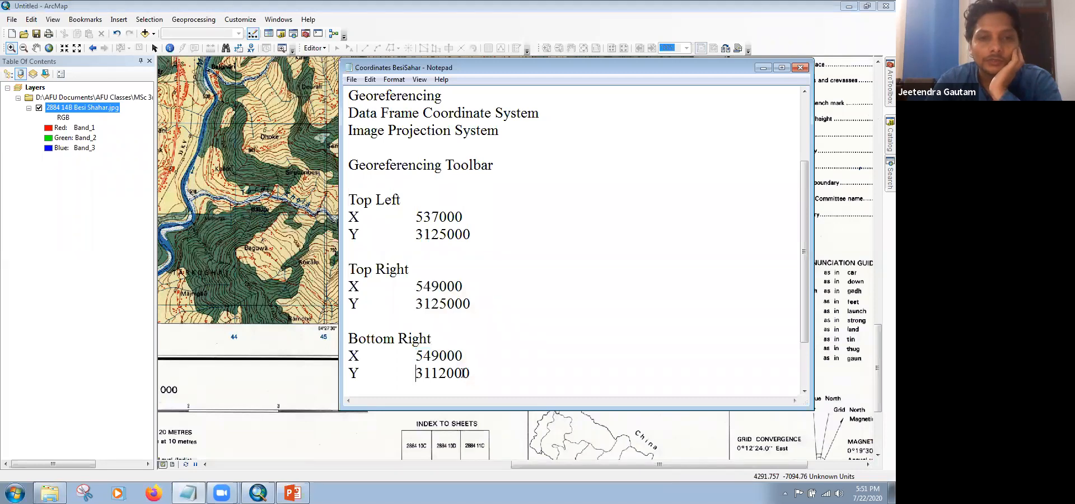
left_click(469, 372, "shift")
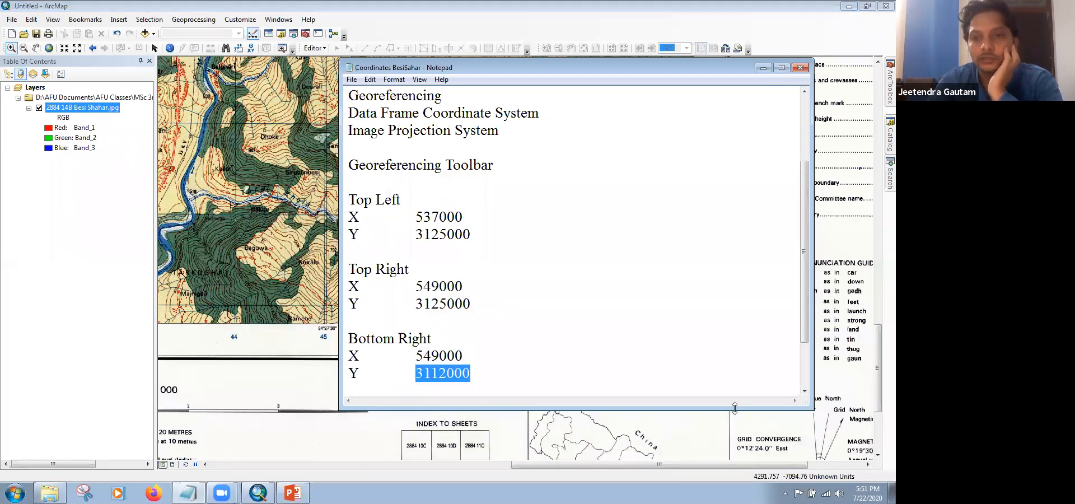
Step: Enlarge the Notepad window vertically to show all four corners' coordinates, including the Bottom Left X and Y
left_click_drag(734, 407, 735, 458)
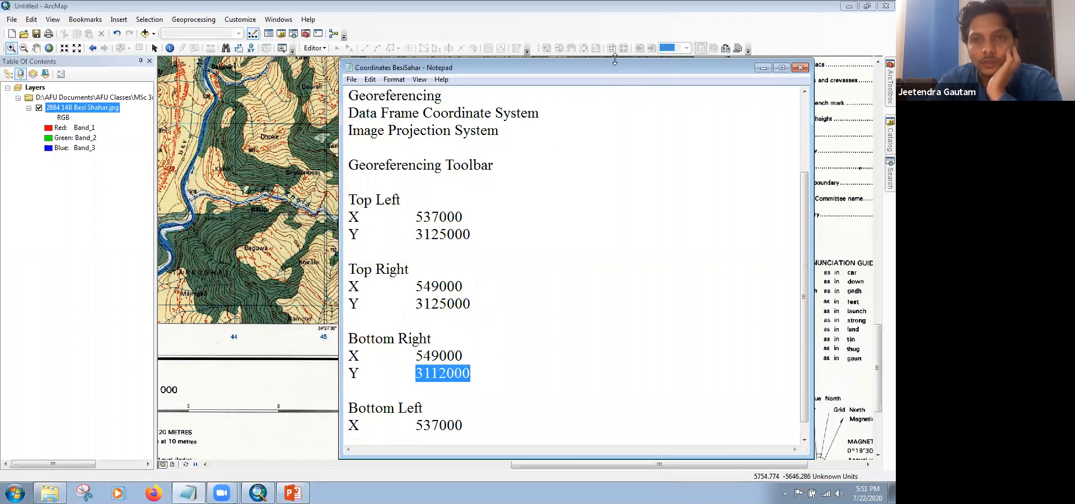
left_click_drag(614, 59, 615, 23)
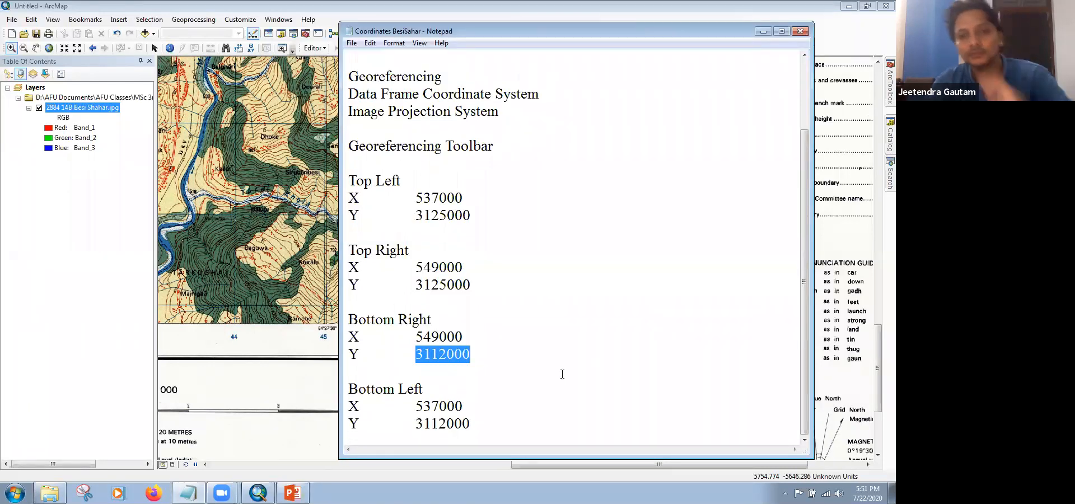
left_click(762, 356)
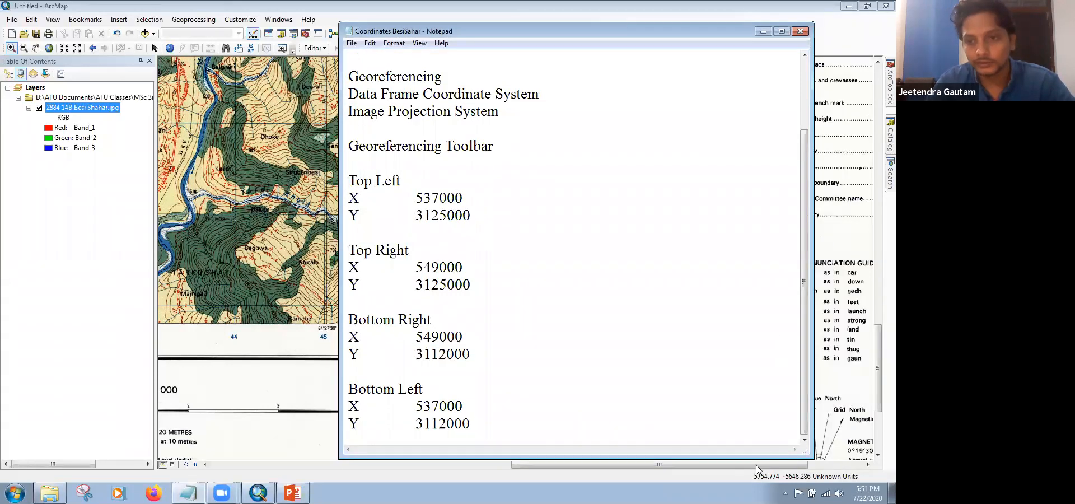
left_click_drag(740, 459, 740, 465)
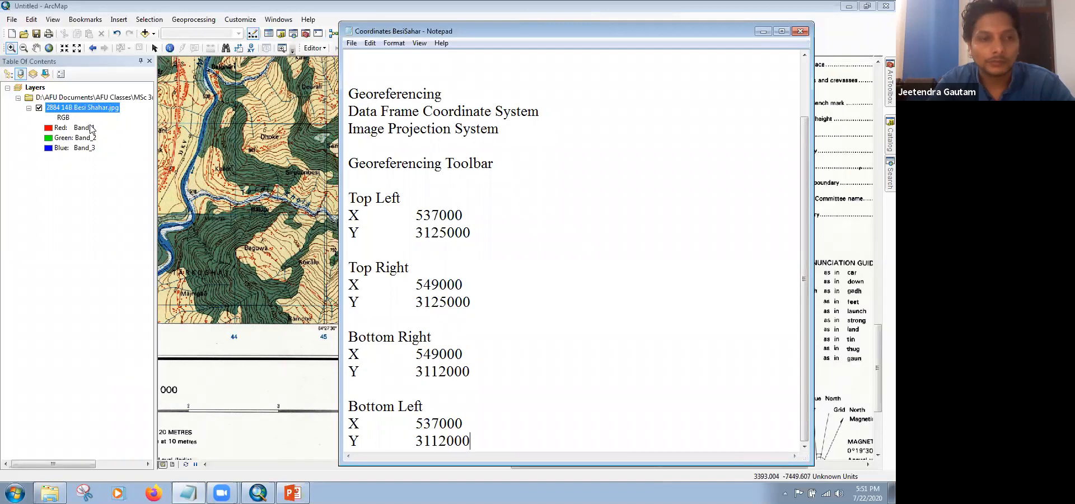
Step: Examine the grid labels at the map's bottom-left corner in ArcMap and compare them with the Bottom Left coordinates in Notepad
left_click(50, 48)
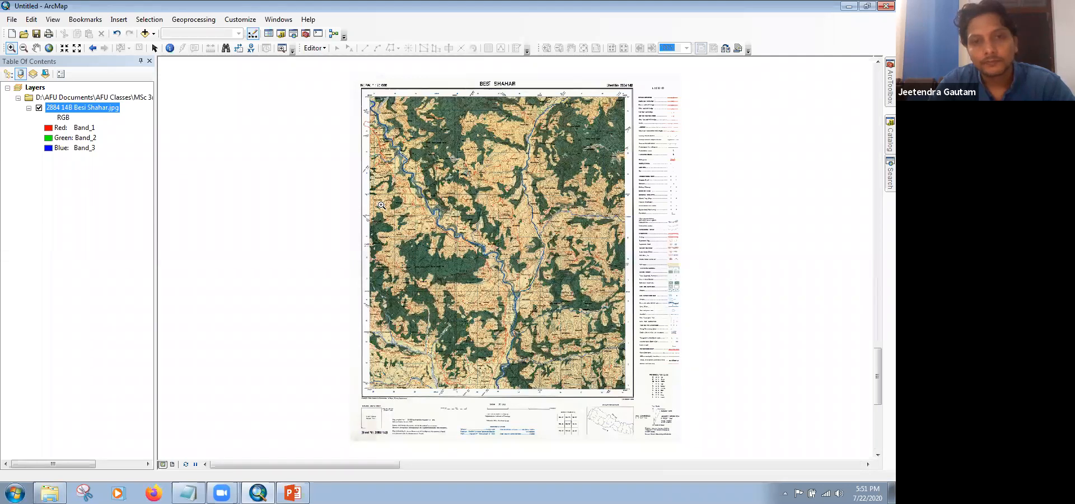
left_click_drag(350, 352, 410, 412)
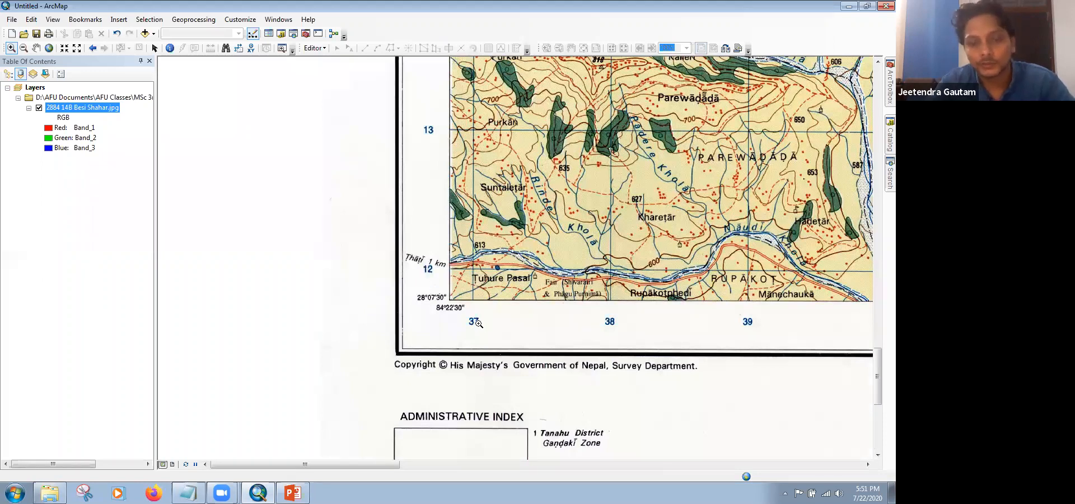
left_click(188, 492)
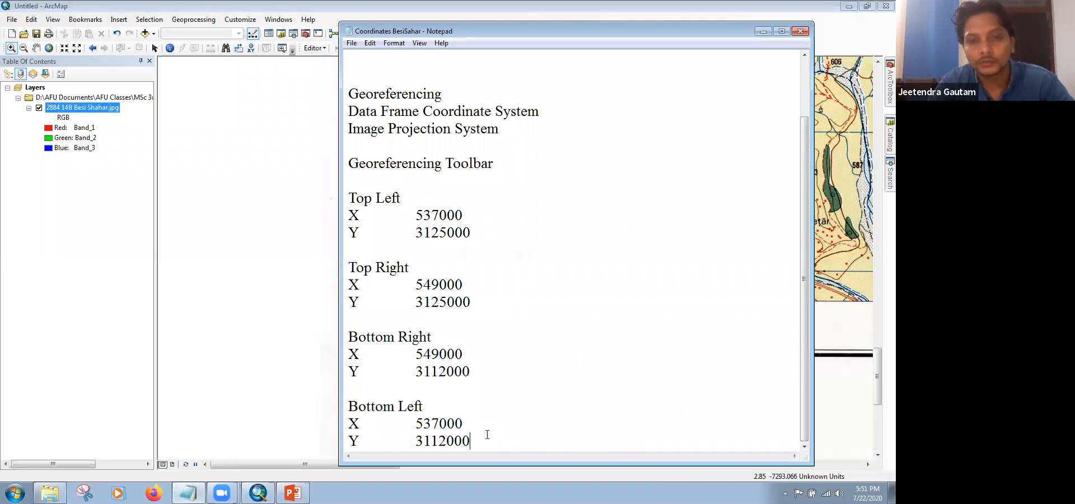
left_click_drag(471, 441, 355, 421)
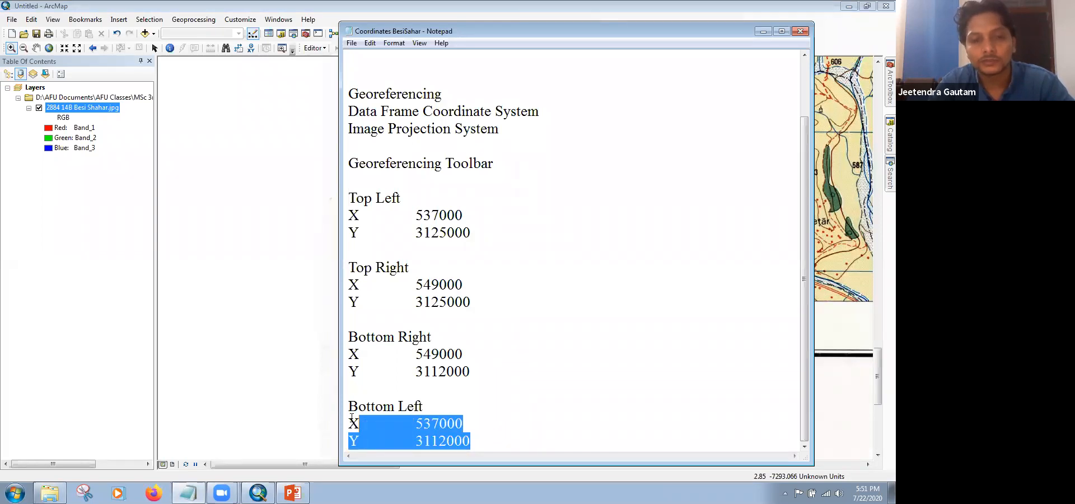
left_click(220, 32)
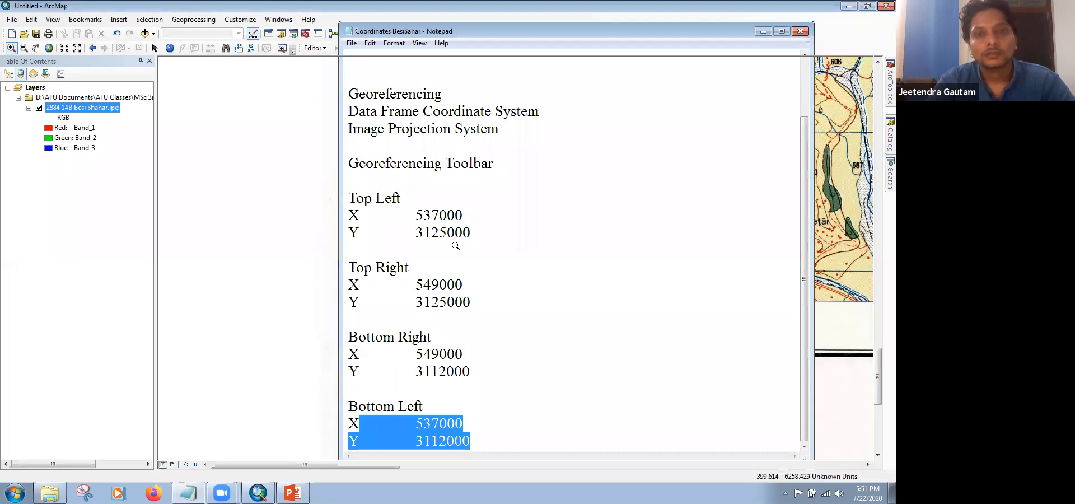
Step: Switch to the Notepad notes and add the line "Image Coordinate System" below "Image Projection System"
left_click(190, 487)
left_click(188, 493)
left_click(450, 199)
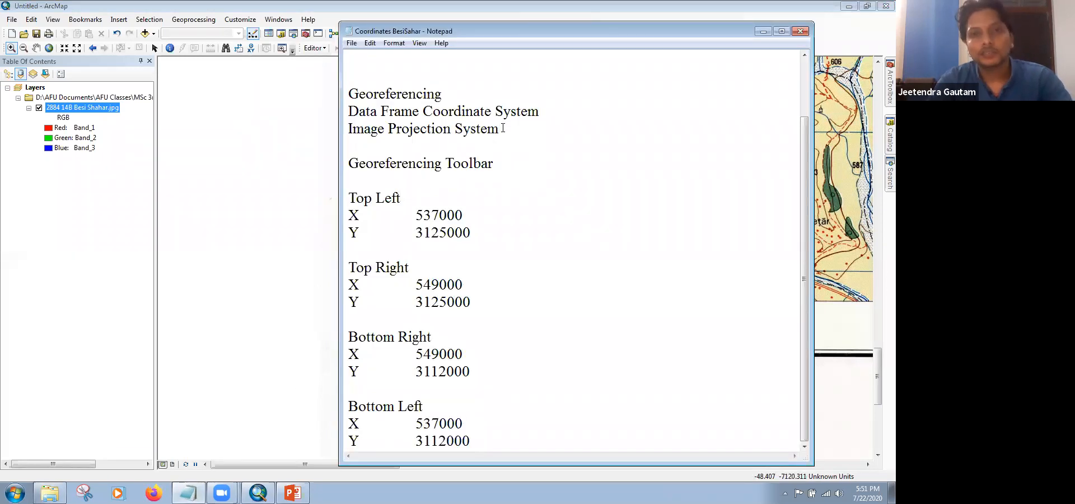
key("Return")
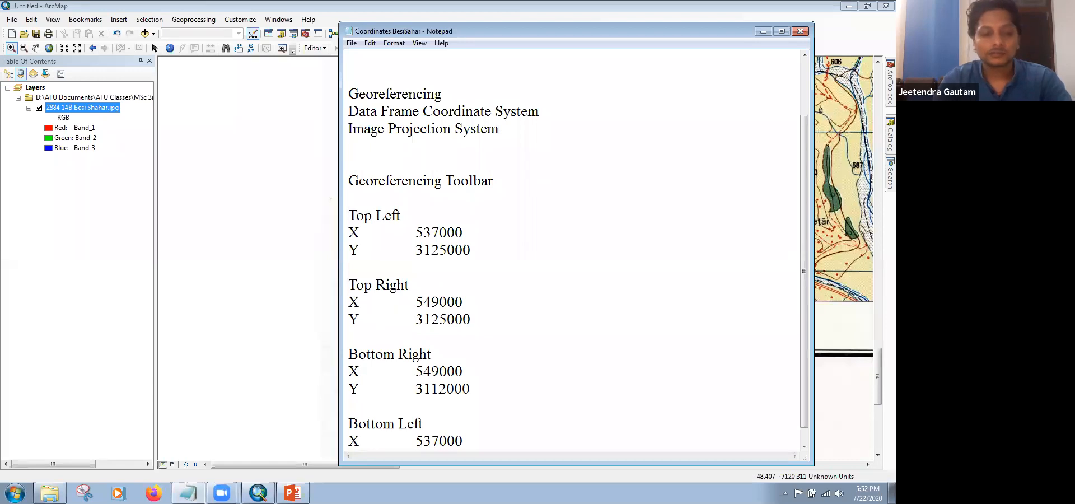
type("Image Coordinate")
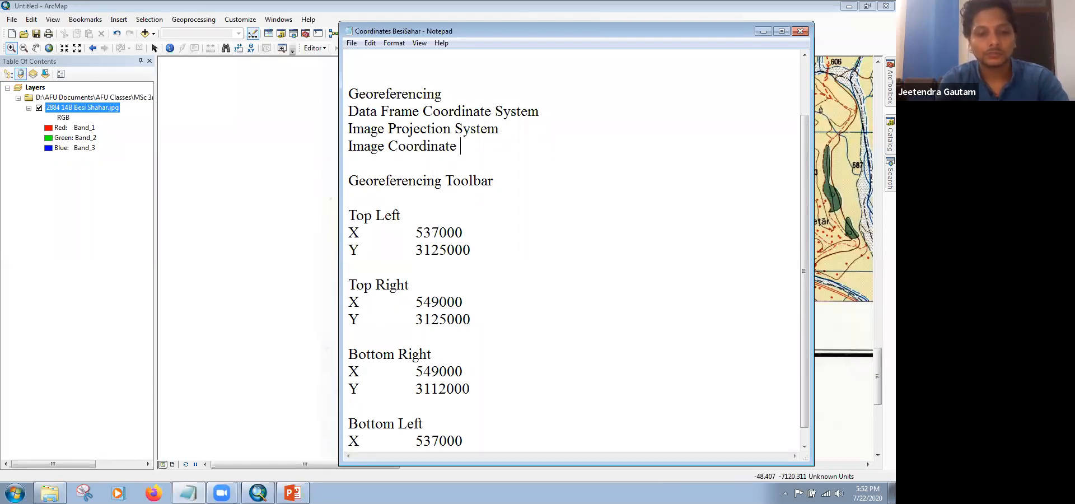
type("System")
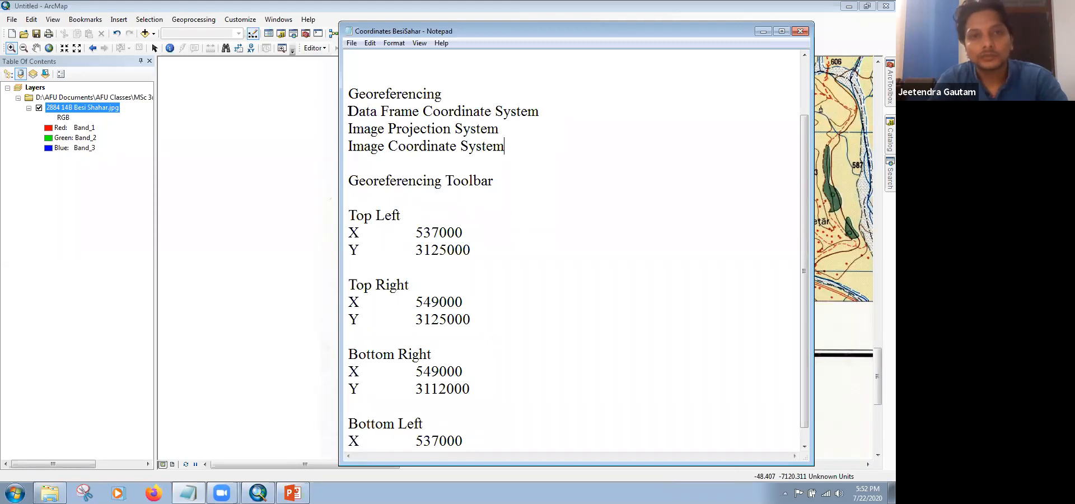
Step: Review the three coordinate and projection system lines in Notepad and view the full extent of the Besi Shahar map in ArcMap
left_click_drag(348, 111, 510, 144)
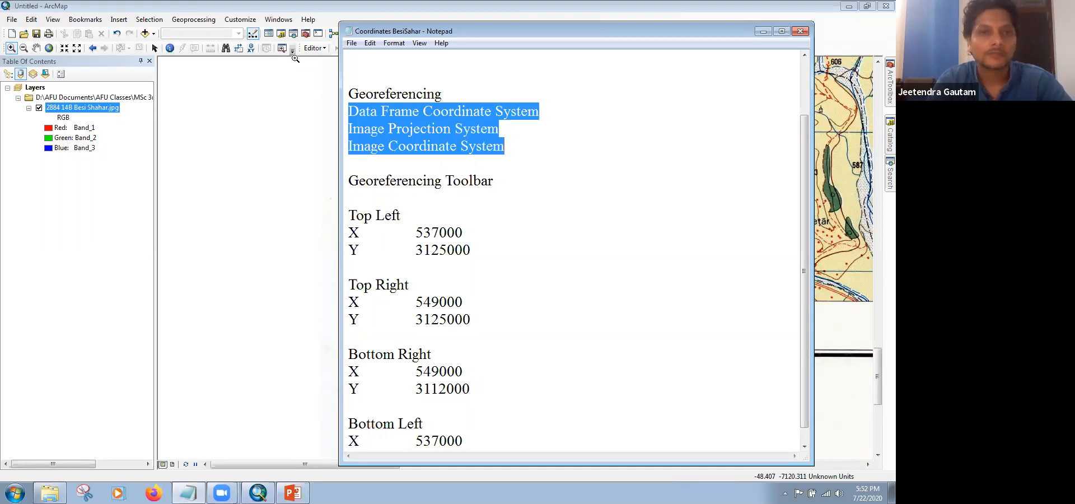
left_click(436, 123)
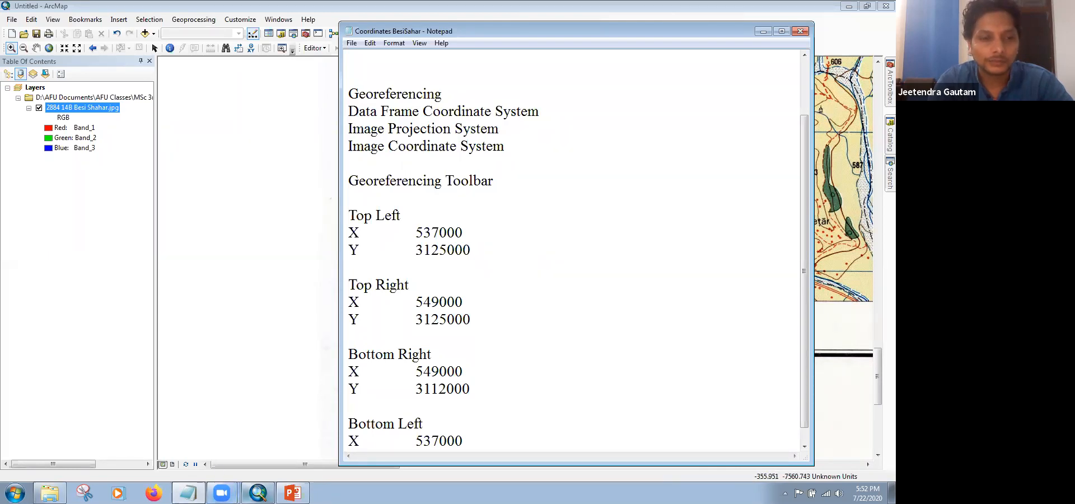
left_click(209, 11)
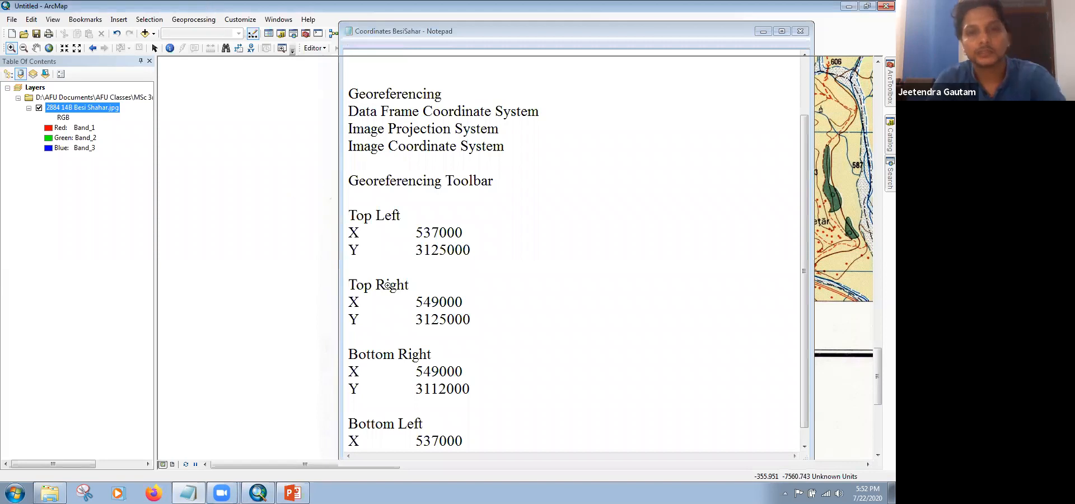
left_click(29, 48)
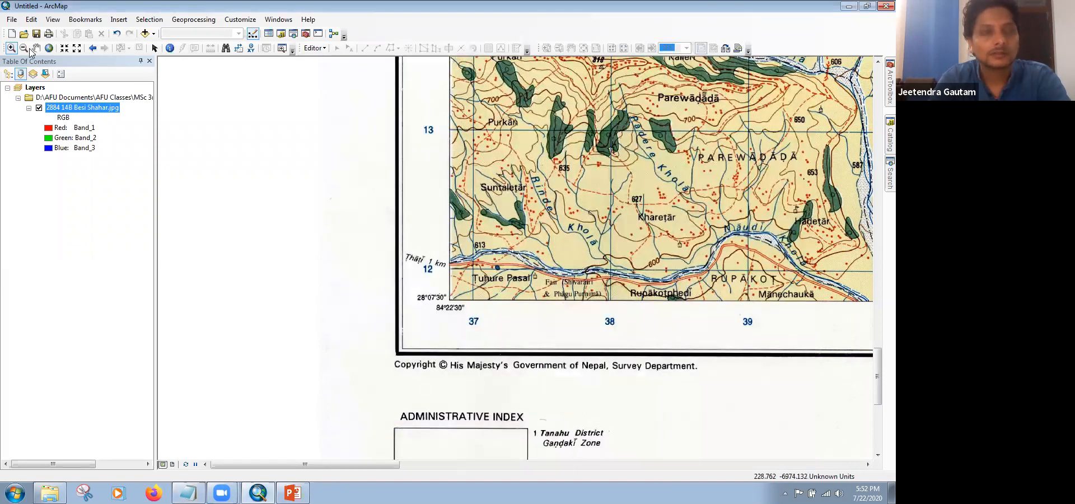
left_click_drag(443, 398, 584, 452)
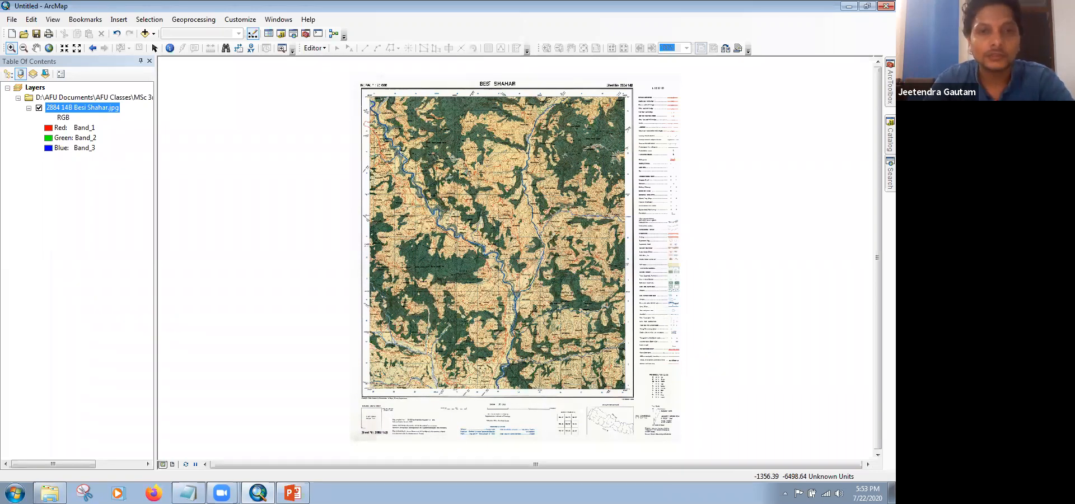
left_click_drag(505, 147, 354, 114)
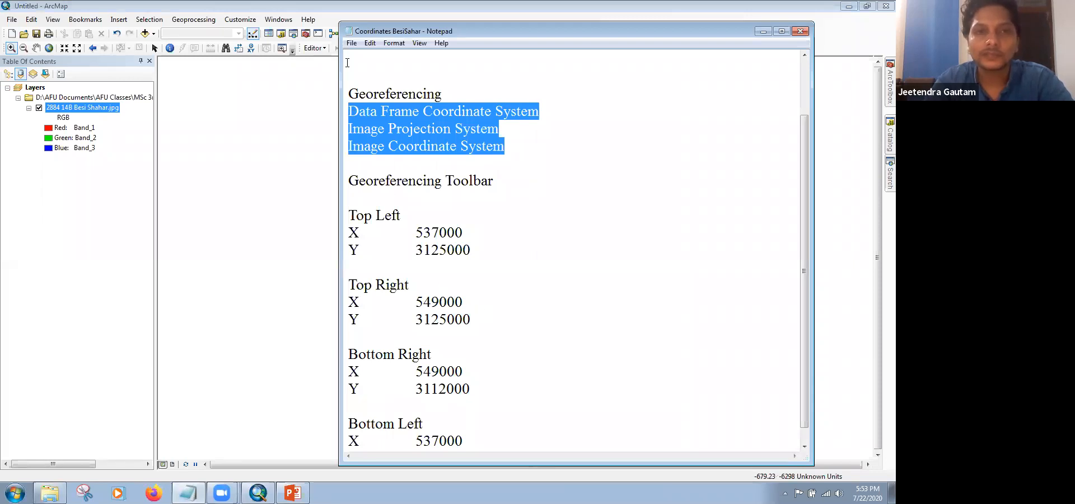
left_click(312, 130)
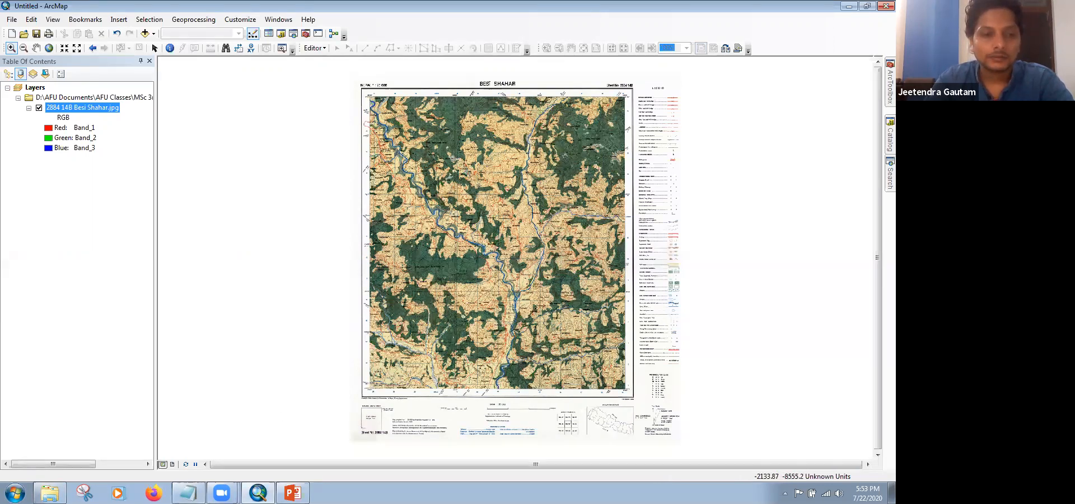
Step: Switch to Notepad and review the georeferencing lines and the X and Y coordinates of all four map corners
left_click(188, 493)
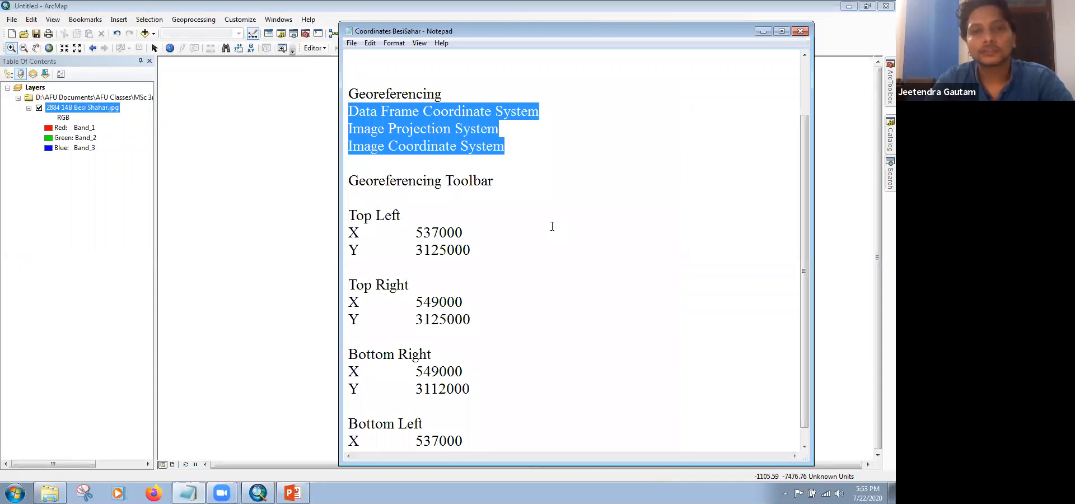
left_click(552, 226)
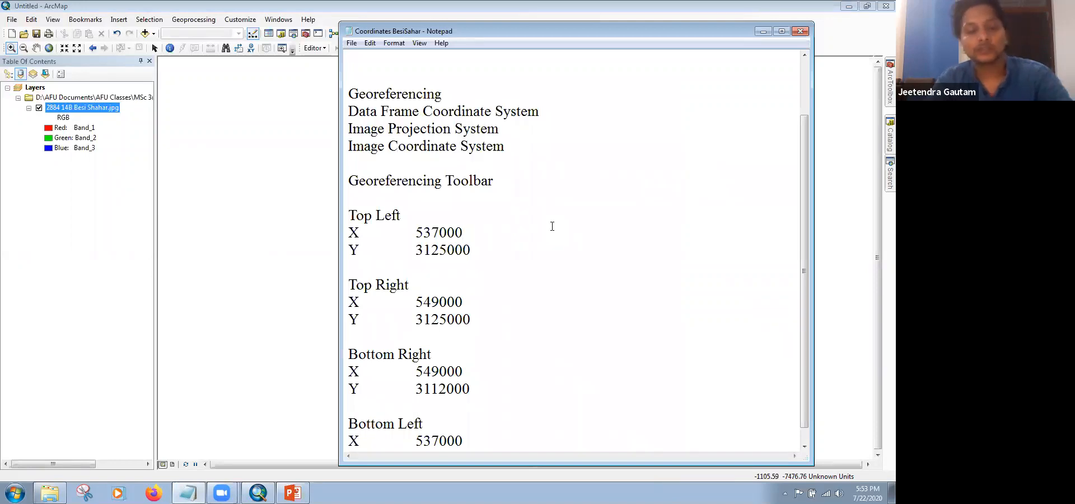
key("Down")
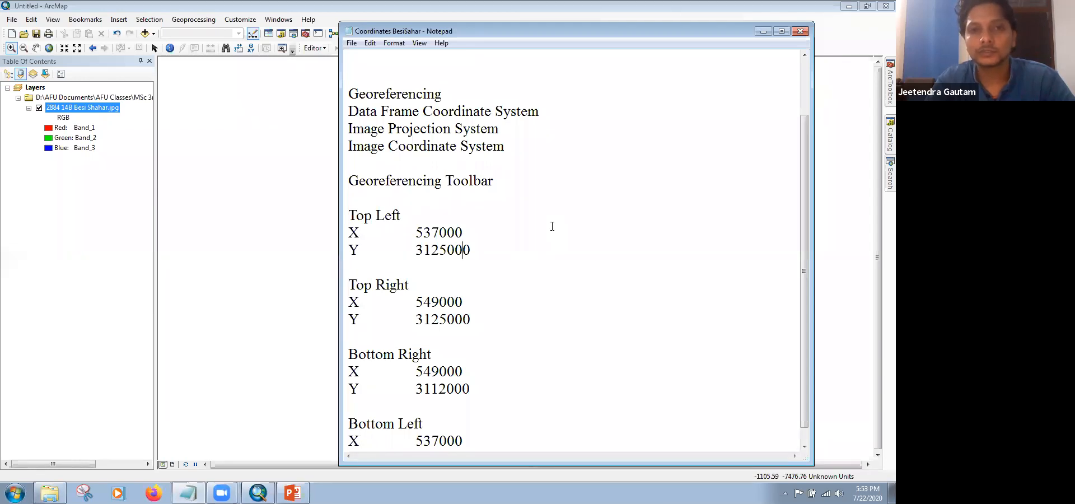
key("Down")
key("Down")
key("Down")
key("Down")
key("Down")
key("Down")
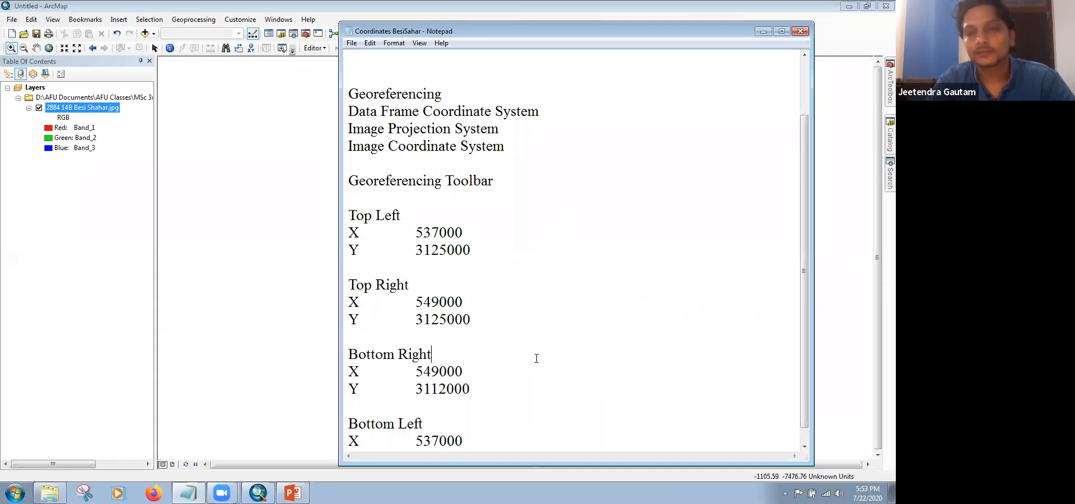
key("Down")
key("Down")
key("Down")
key("Down")
key("Down")
key("Down")
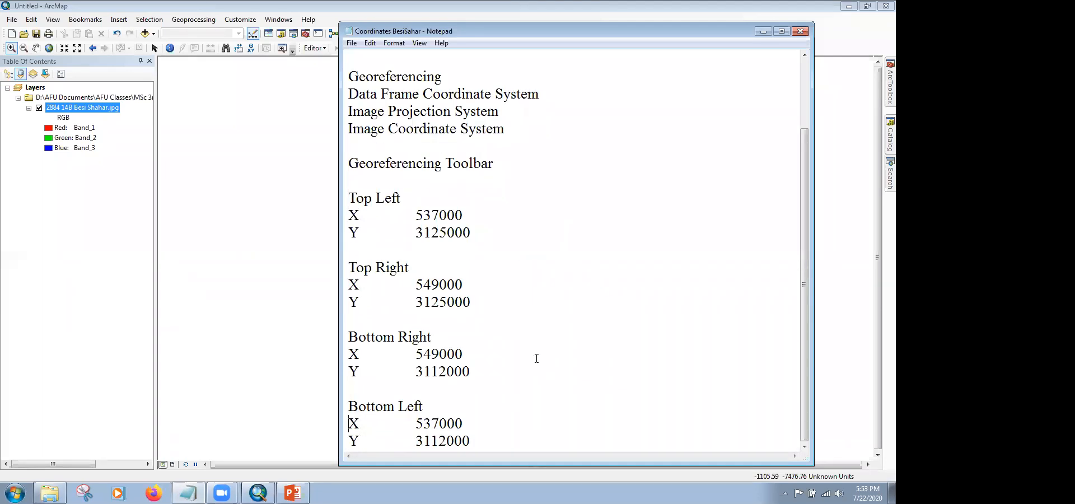
key("ctrl+Home")
key("Down")
key("Down")
key("Down")
key("Down")
key("Down")
key("Down")
key("Down")
key("Down")
key("Down")
key("Down")
key("Down")
key("Down")
key("Down")
key("Down")
key("Down")
key("Down")
key("Down")
Step: Switch to ArcMap and examine the grid and latitude-longitude labels around the Besi Shahar map's top-left corner
key("alt+Tab")
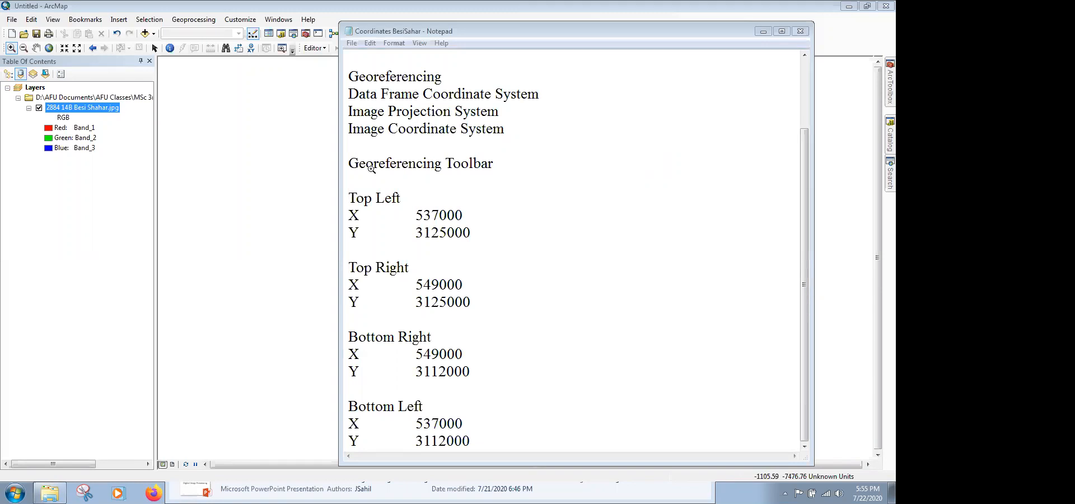
left_click(229, 41)
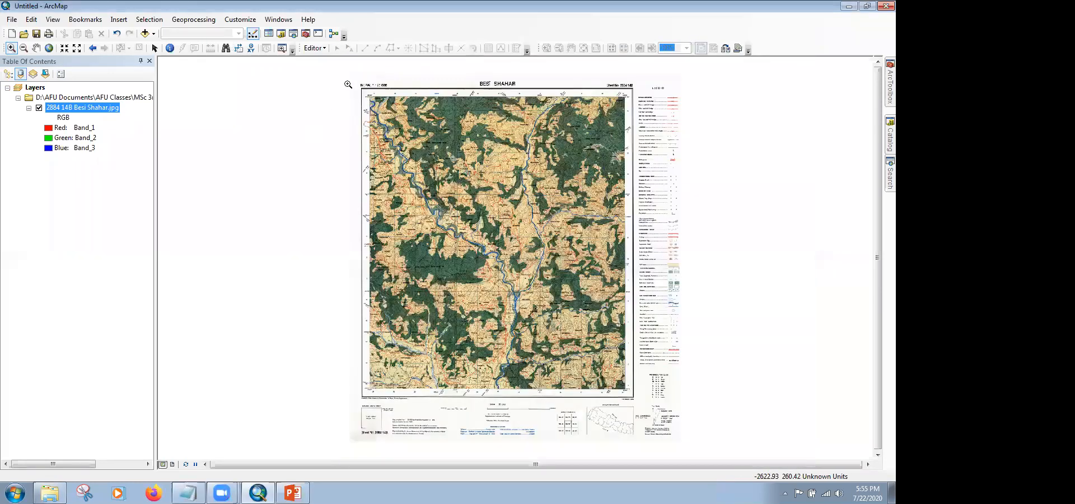
left_click_drag(407, 137, 348, 83)
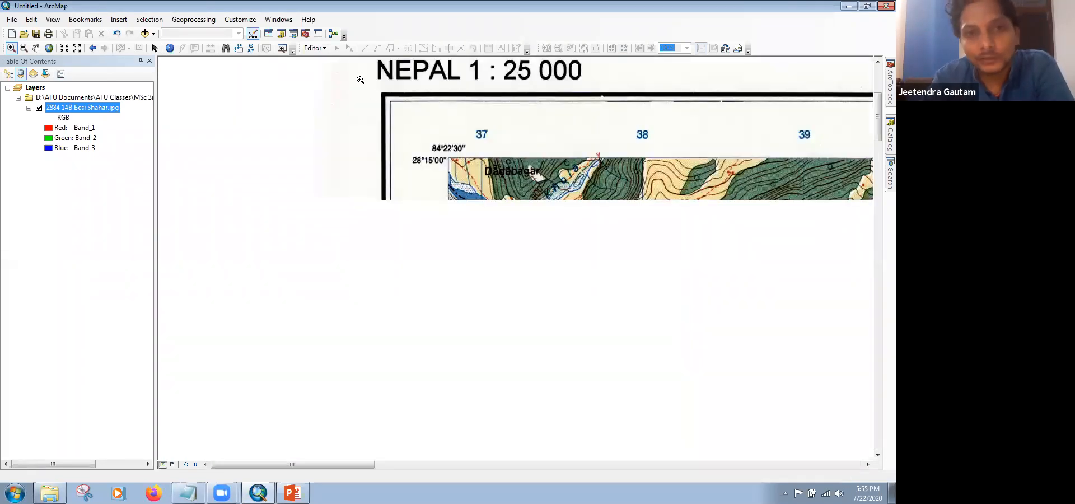
scroll(642, 195, "down", 1)
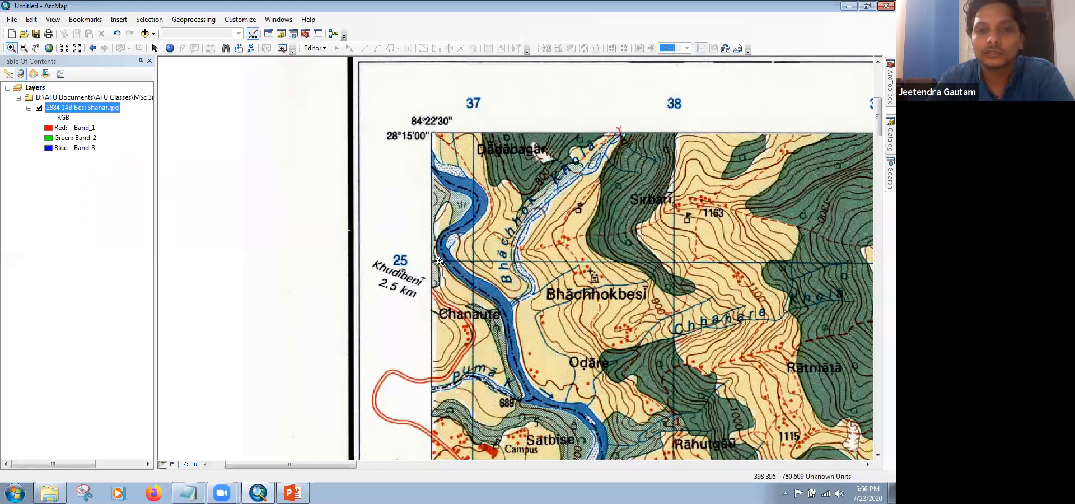
key("Down")
key("Down")
key("Down")
key("Down")
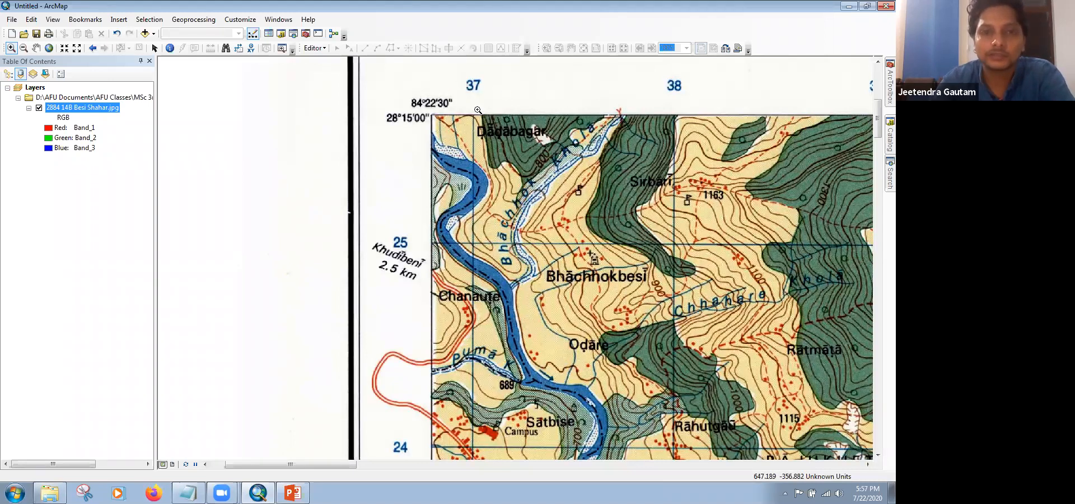
Step: Compare the grid intersection of lines 37 and 25 at the map's top-left corner with the Top Left coordinates in Notepad
left_click_drag(464, 233, 484, 252)
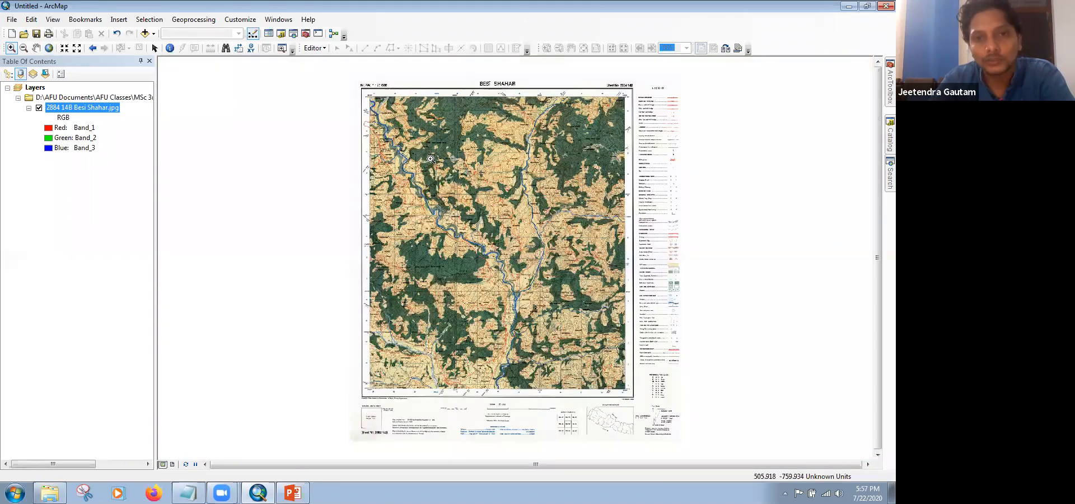
scroll(352, 78, "down", 3)
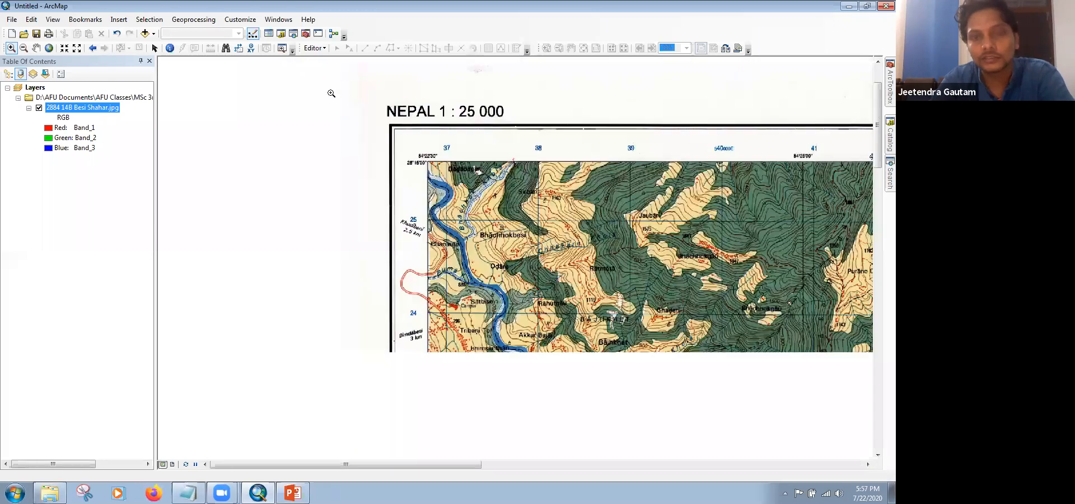
left_click_drag(486, 263, 331, 94)
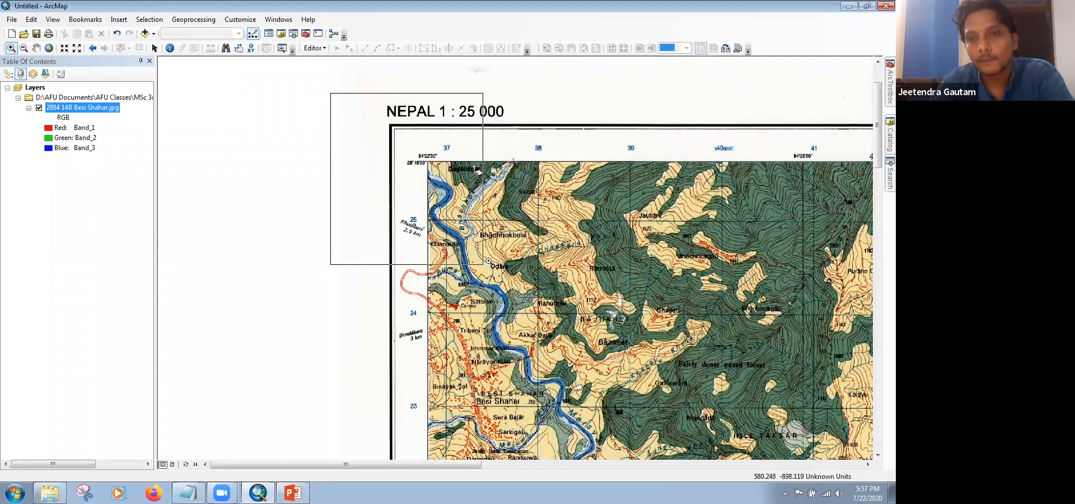
left_click(35, 48)
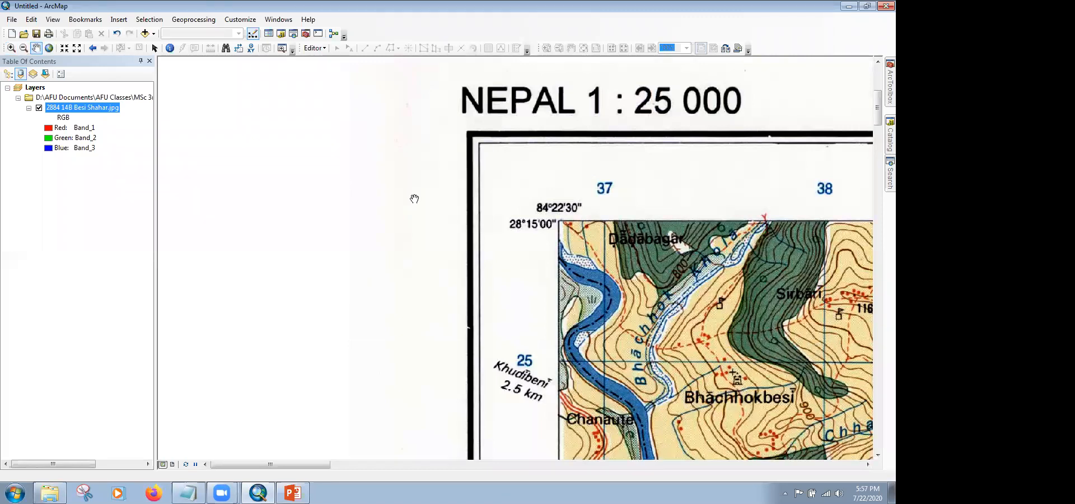
left_click_drag(577, 284, 414, 198)
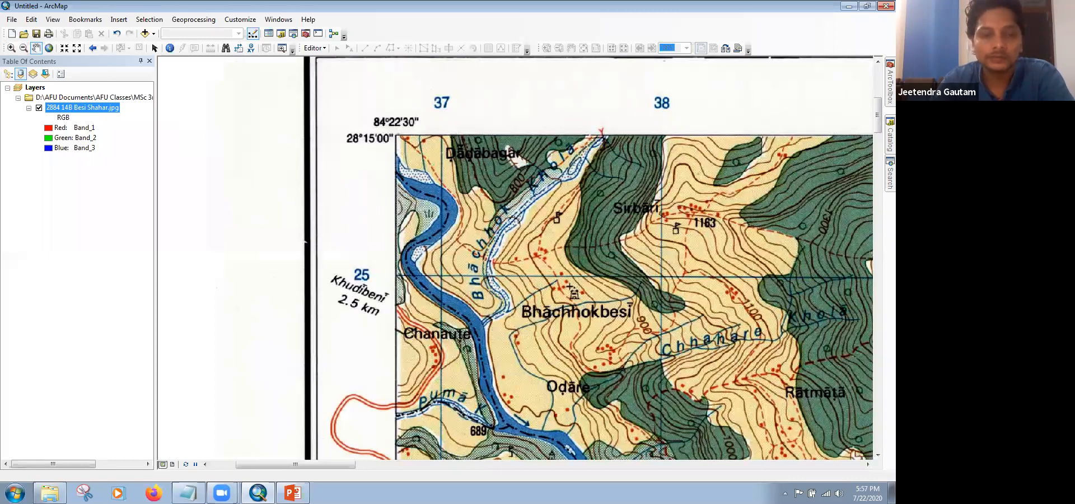
key("alt+Tab")
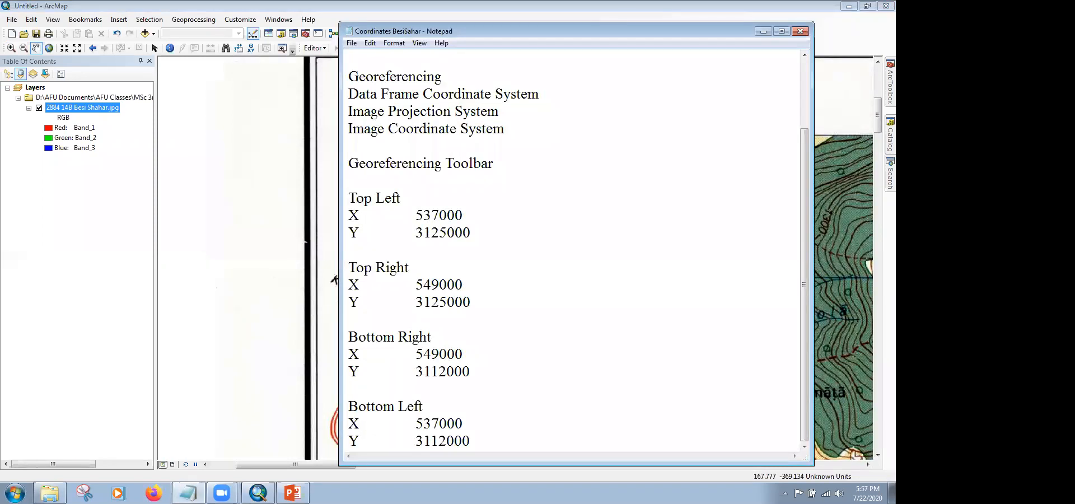
key("alt+Tab")
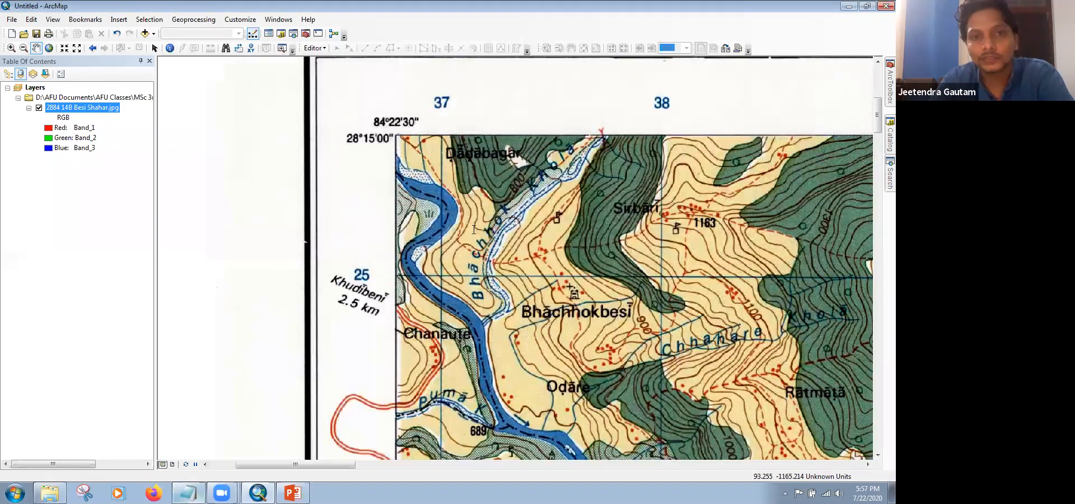
key("alt+Tab")
left_click_drag(393, 29, 520, 64)
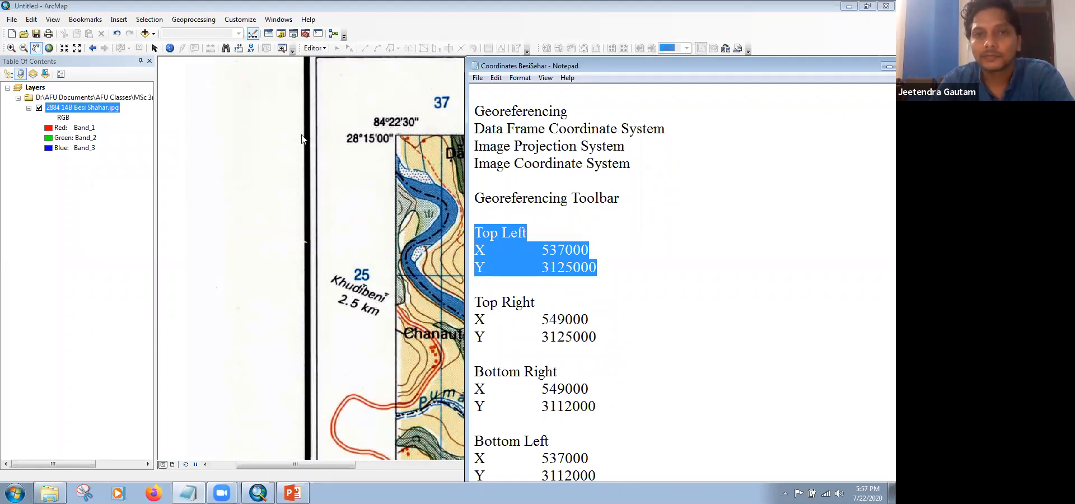
left_click_drag(514, 66, 301, 138)
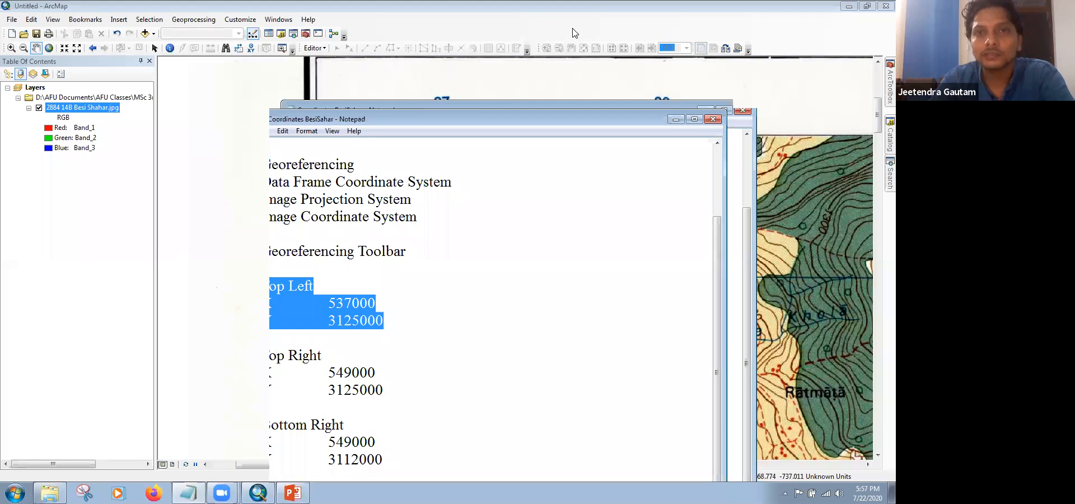
left_click(440, 281)
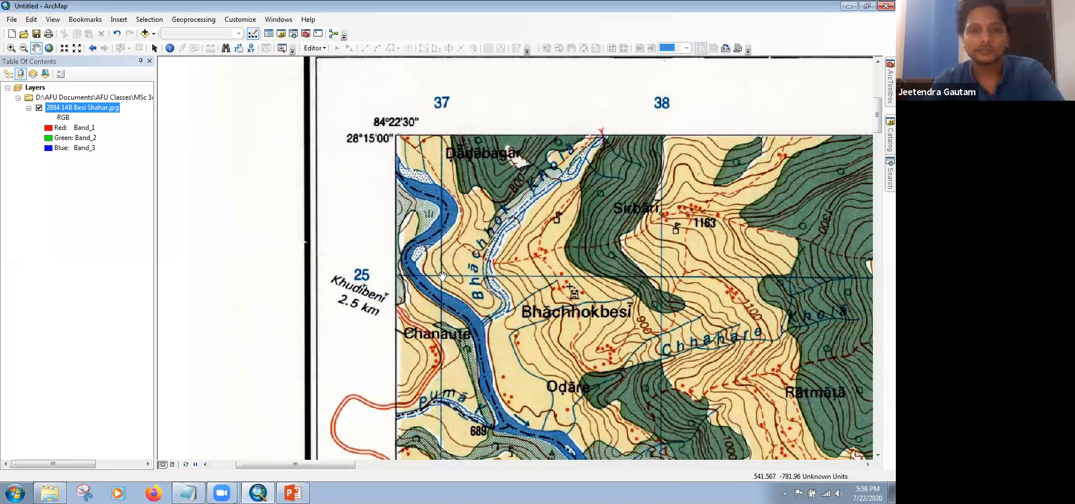
Step: Inspect the crossing of grid lines 37 and 25 again from the full map, and return to the full extent
left_click(50, 48)
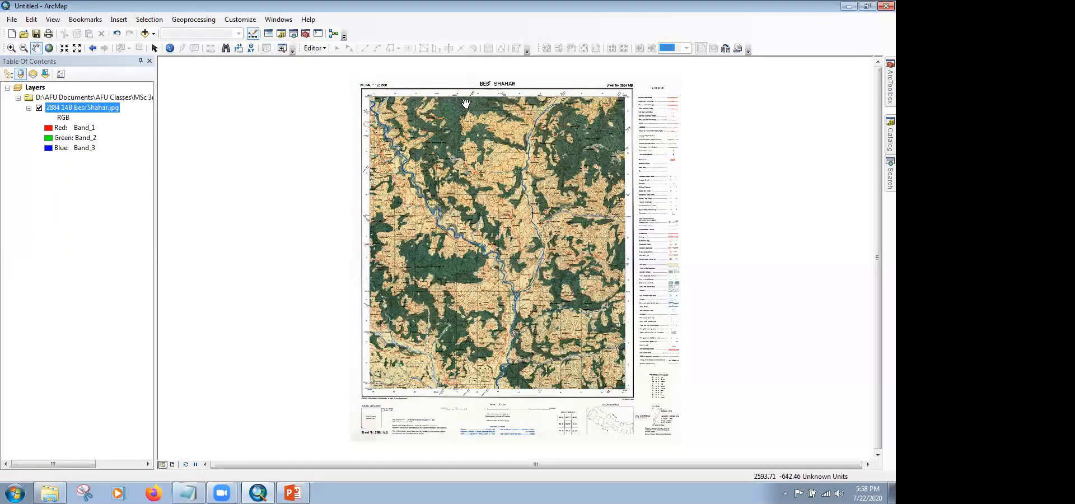
left_click(12, 50)
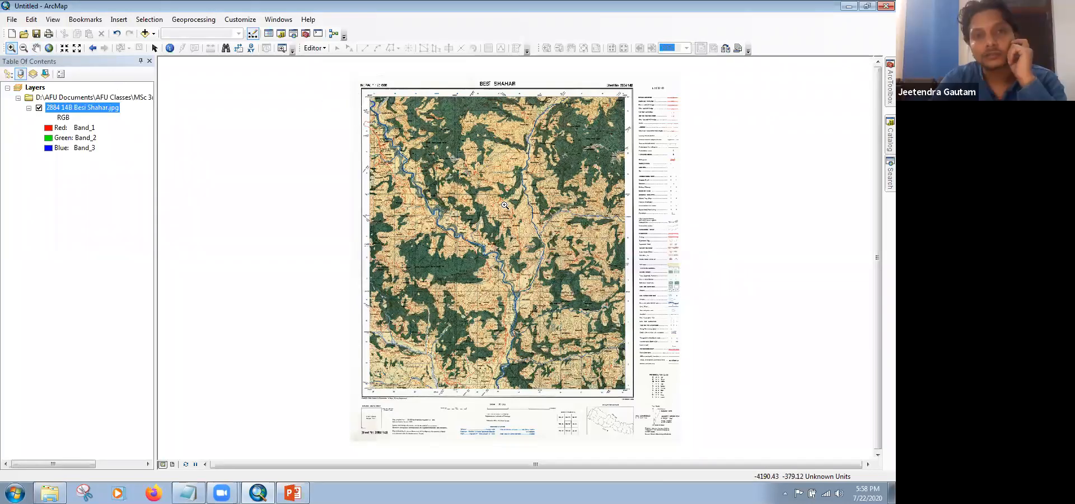
left_click_drag(354, 89, 560, 272)
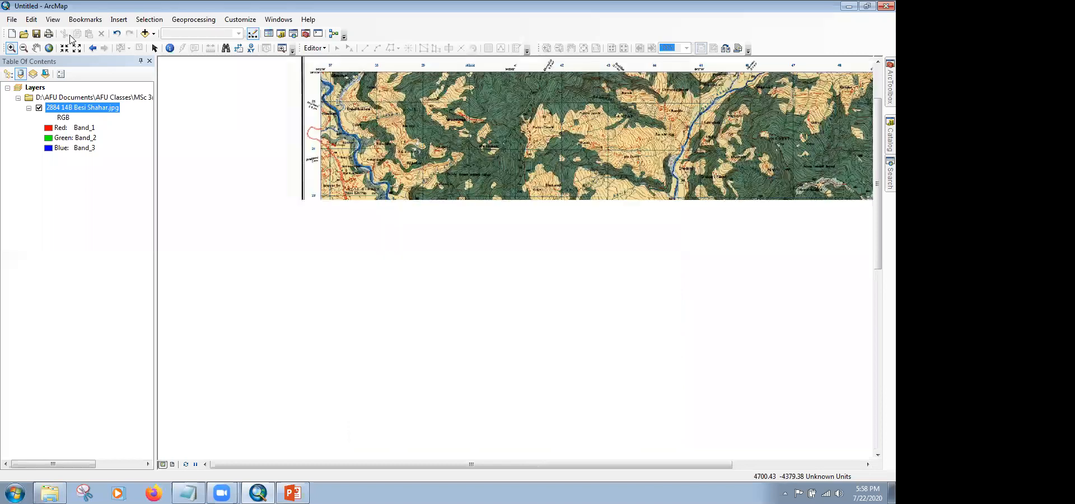
left_click(35, 48)
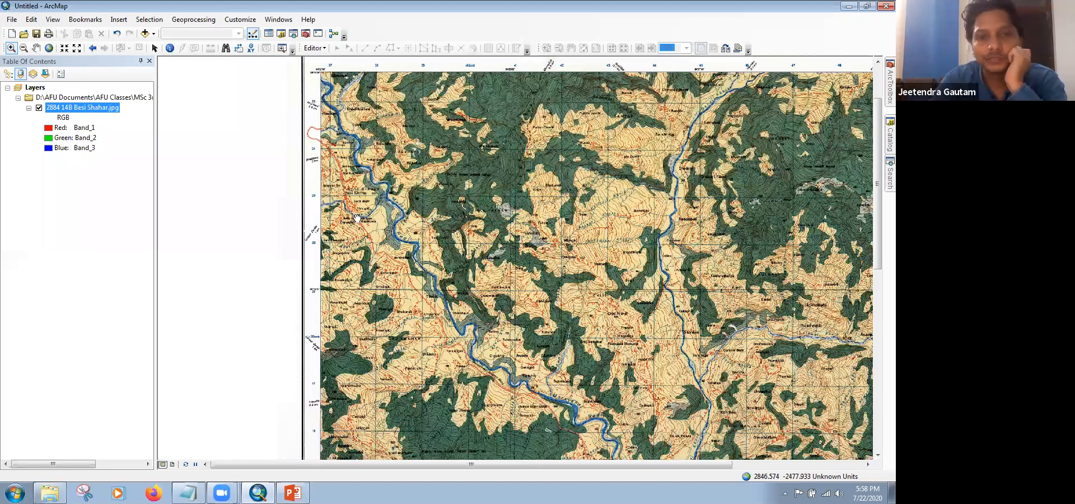
left_click_drag(330, 104, 331, 220)
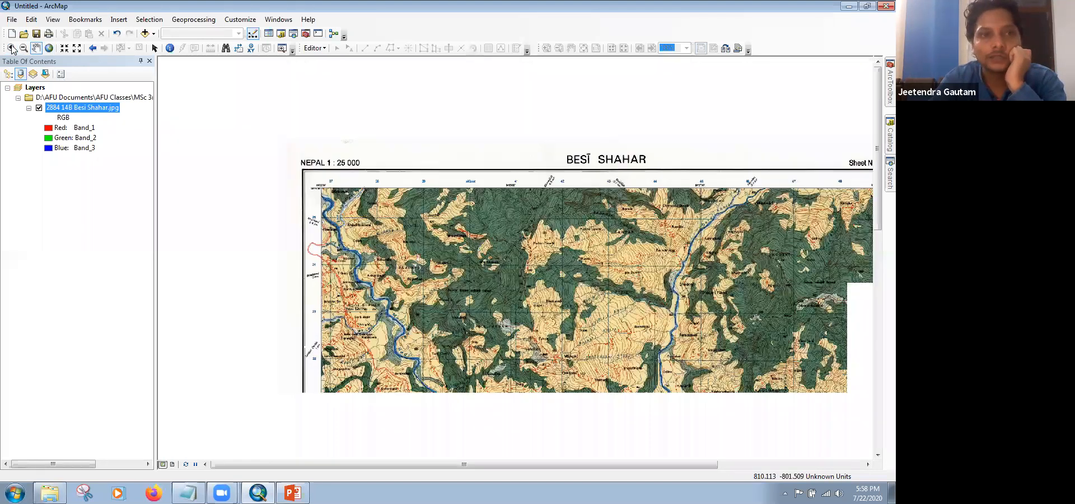
left_click(11, 48)
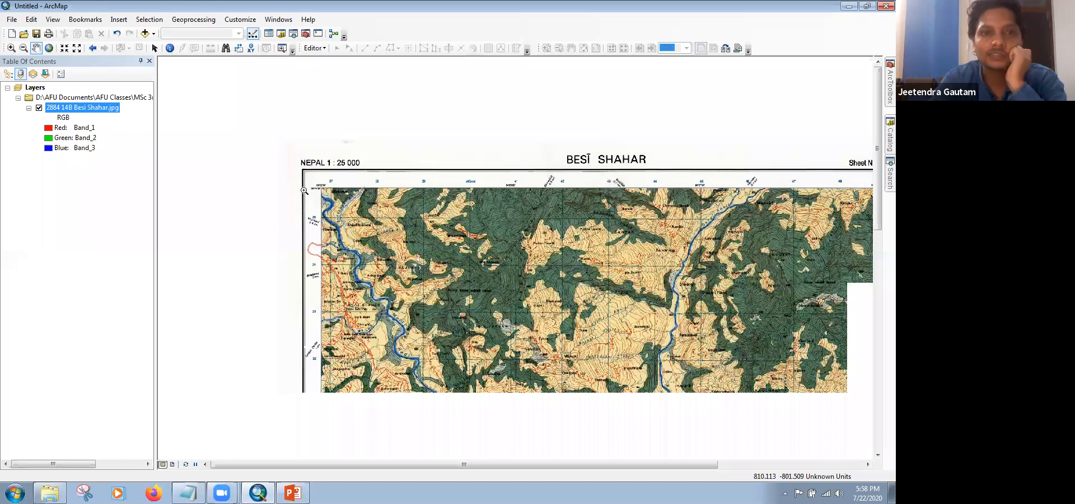
left_click_drag(301, 176, 349, 243)
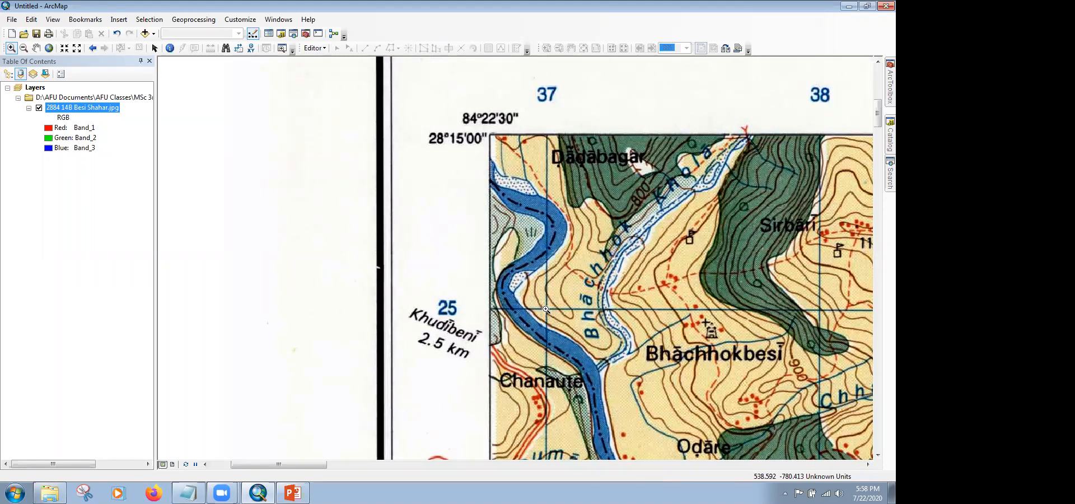
left_click(49, 48)
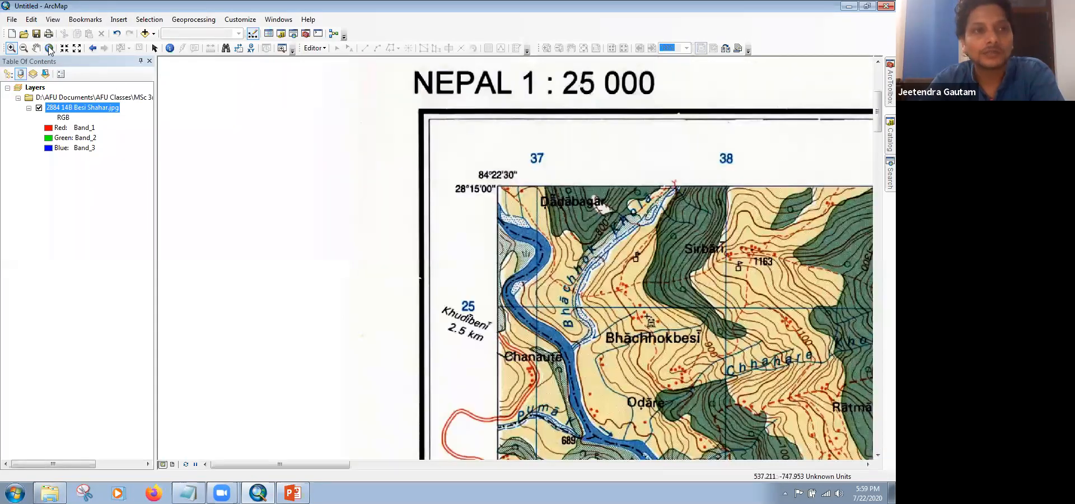
left_click(49, 49)
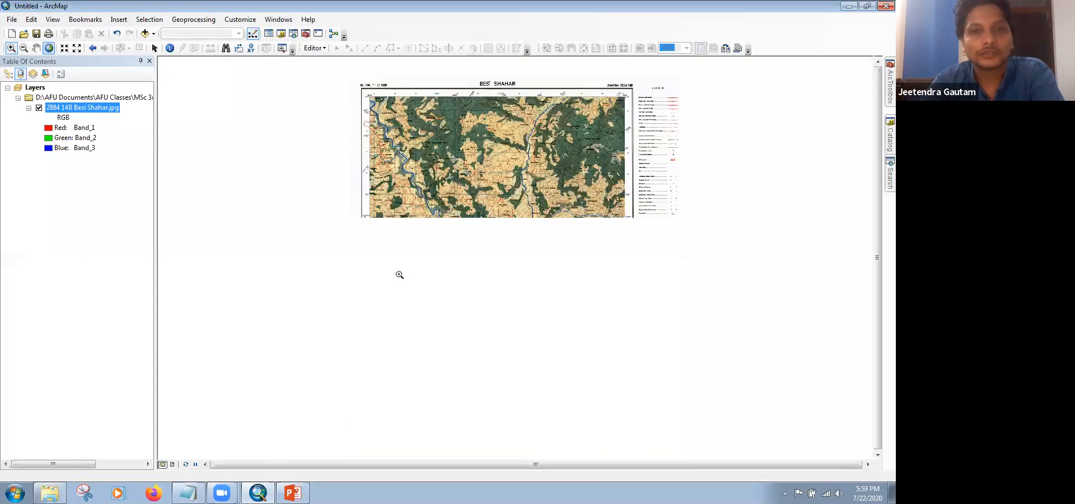
Step: Switch to Notepad, move its window to show all four corners' coordinates, and highlight the coordinate and projection system lines
key("alt+Tab")
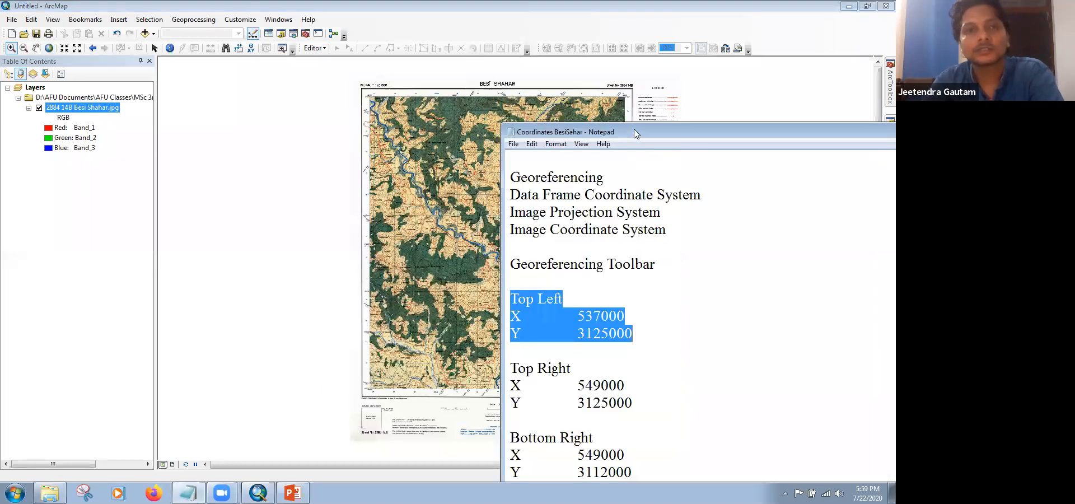
left_click_drag(634, 132, 549, 47)
left_click(558, 234)
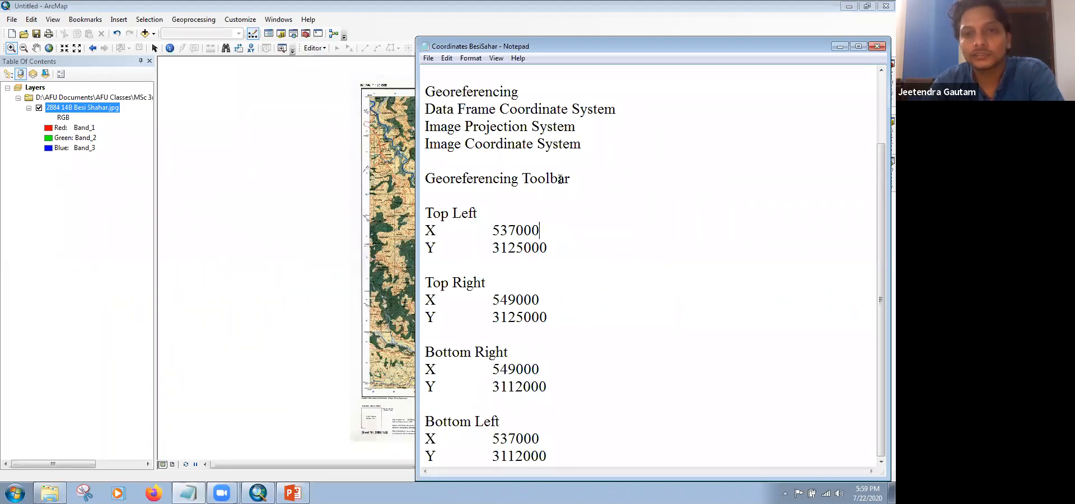
left_click_drag(592, 144, 467, 92)
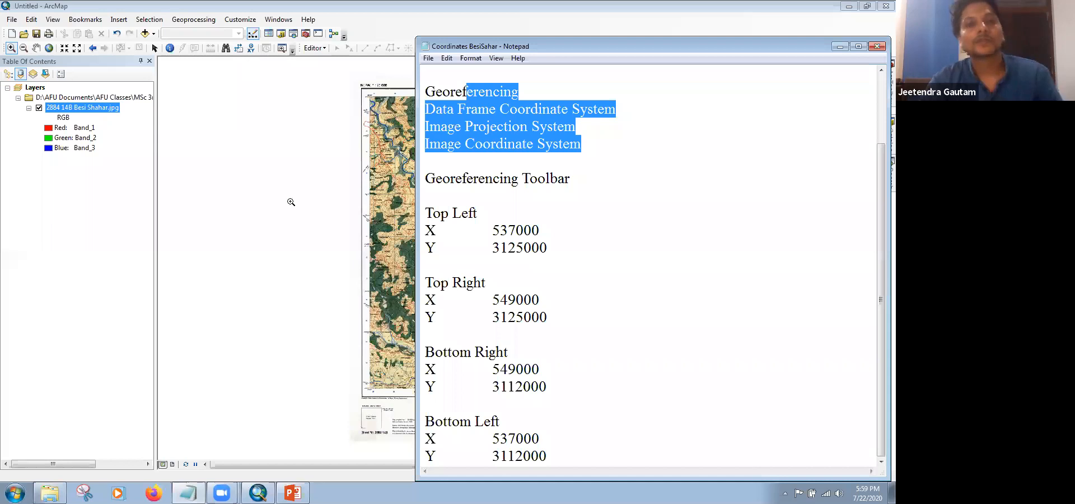
Step: Check the Layers data frame in ArcMap against the "Data Frame Coordinate System" line in Notepad
left_click(141, 126)
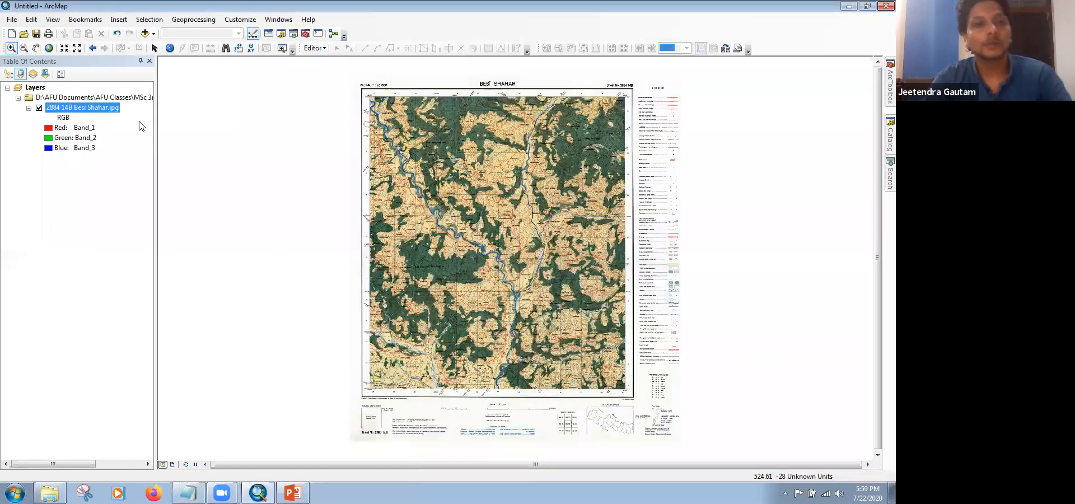
left_click(39, 92)
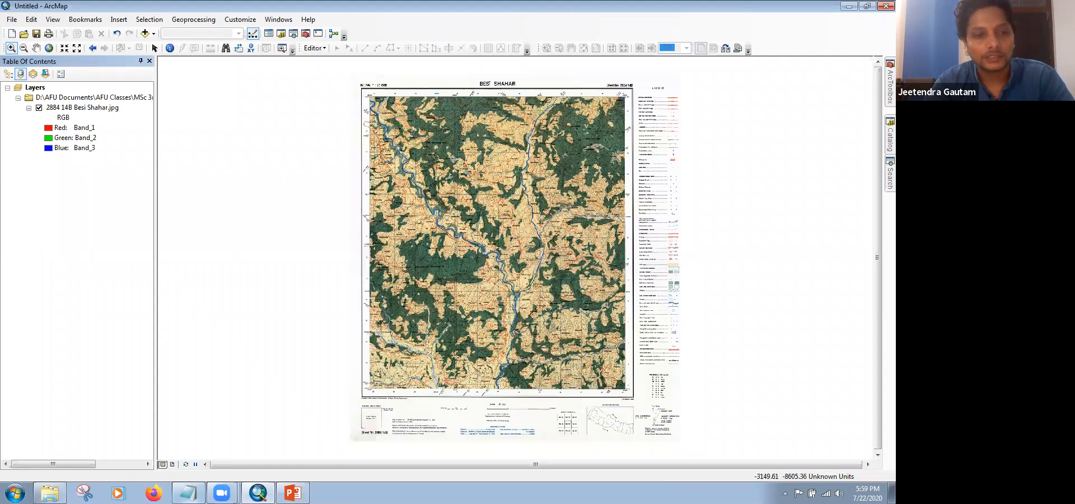
key("alt+Tab")
left_click(506, 112)
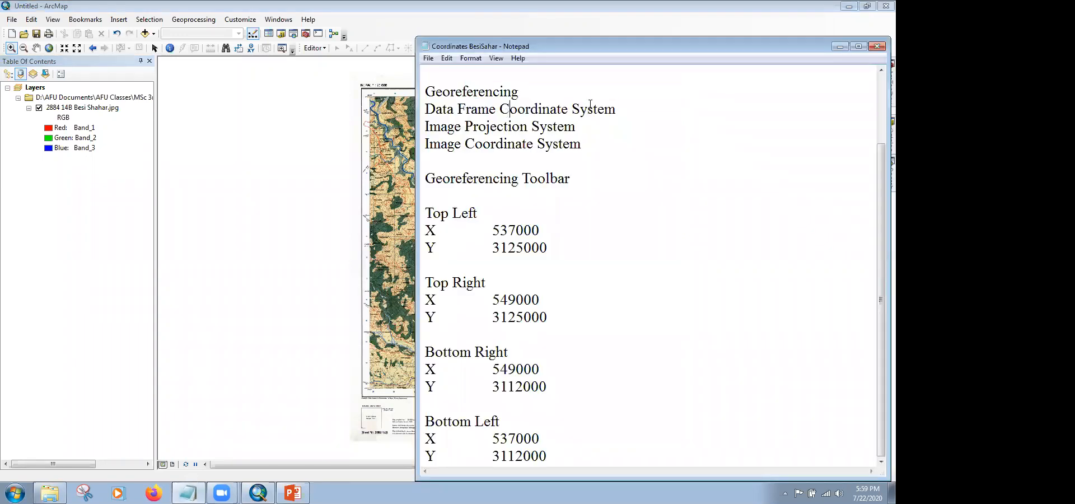
Step: Highlight the "Data Frame Coordinate System" line in Notepad and return to the Besi Shahar map in ArcMap
left_click_drag(643, 110, 426, 109)
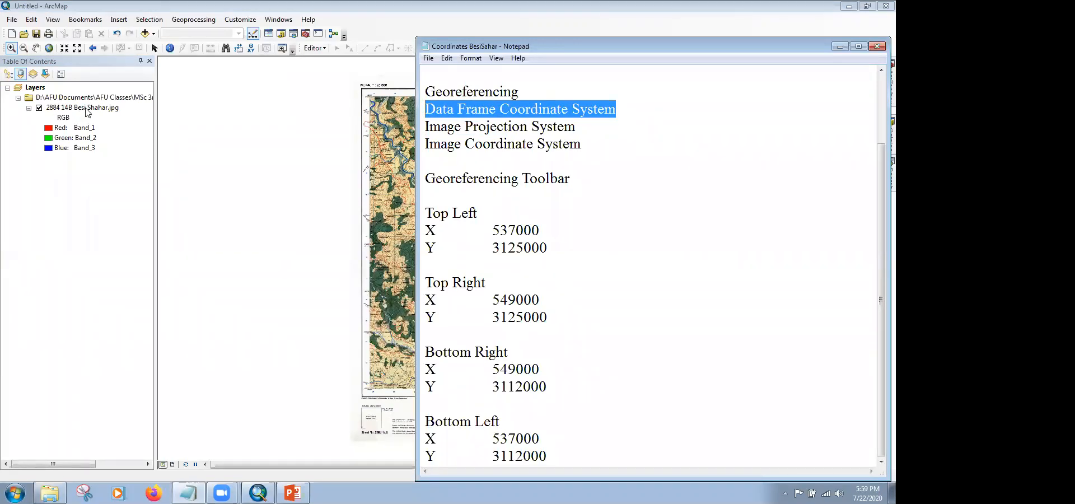
left_click(62, 270)
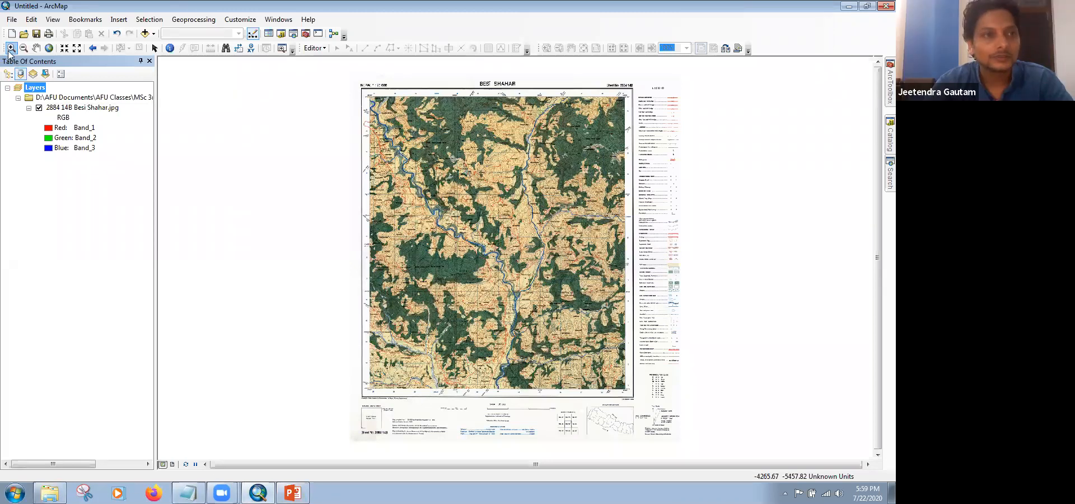
Step: Inspect the easting grid labels along the map's top edge around 540000E, and return to the full extent
left_click_drag(355, 85, 641, 102)
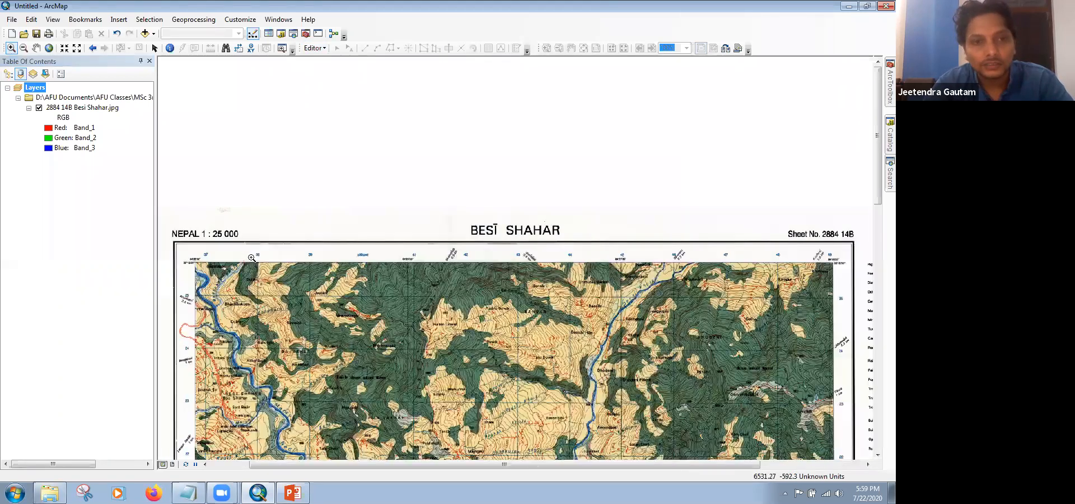
left_click_drag(353, 252, 376, 260)
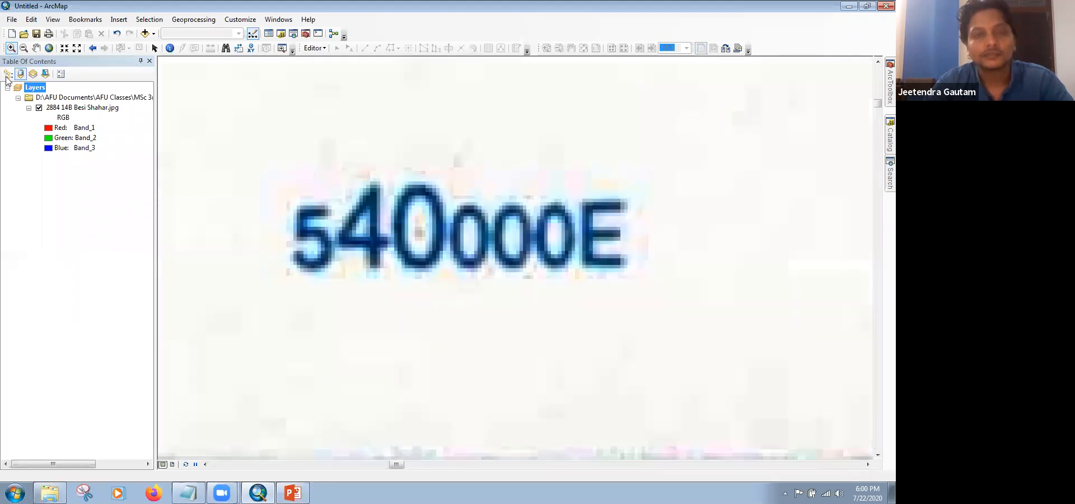
left_click(275, 177)
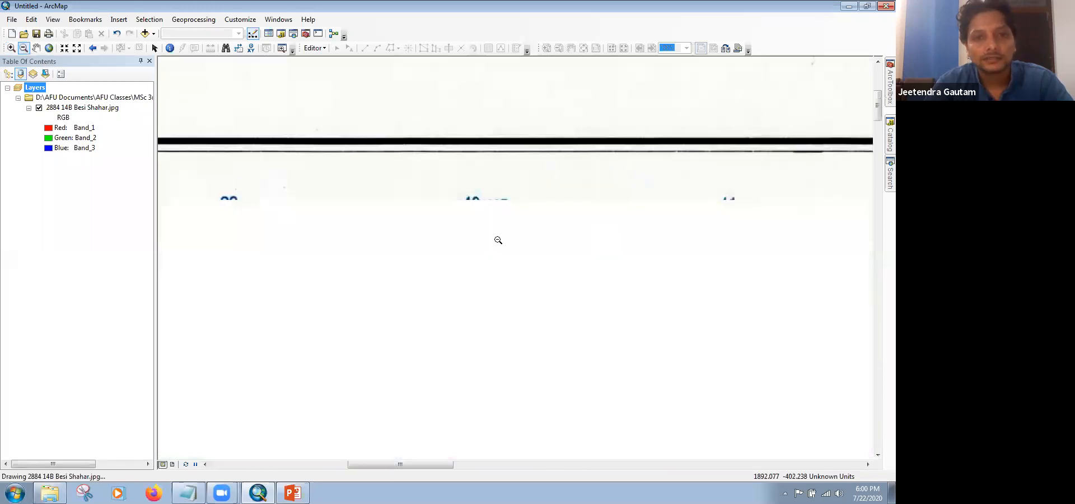
left_click(12, 47)
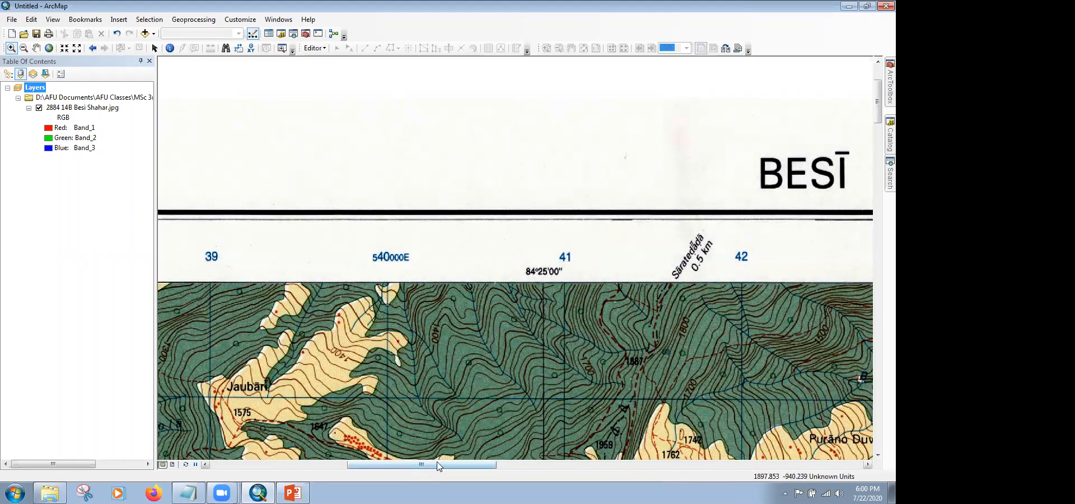
left_click_drag(454, 464, 520, 468)
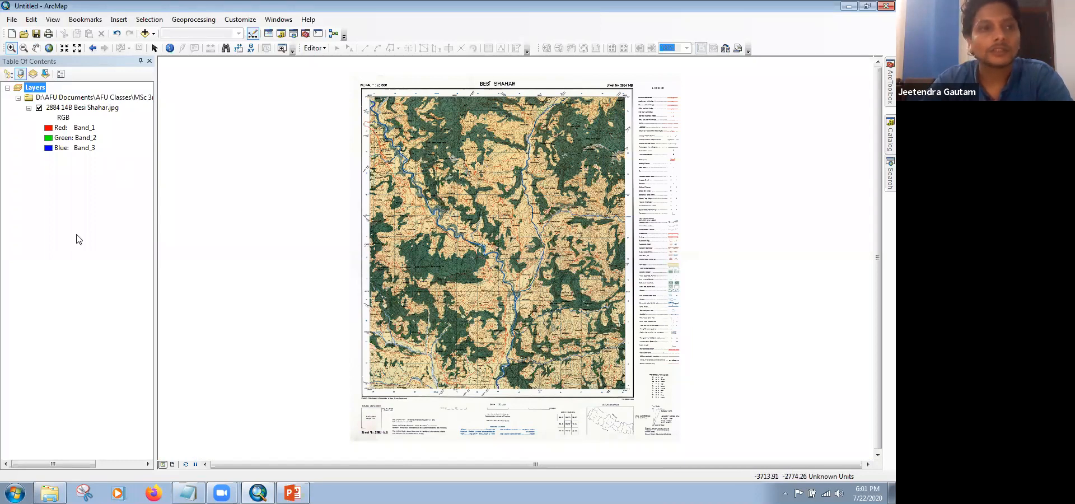
Step: Review the "Data Frame Coordinate System" line in Notepad again and return to the Layers data frame in ArcMap
right_click(35, 89)
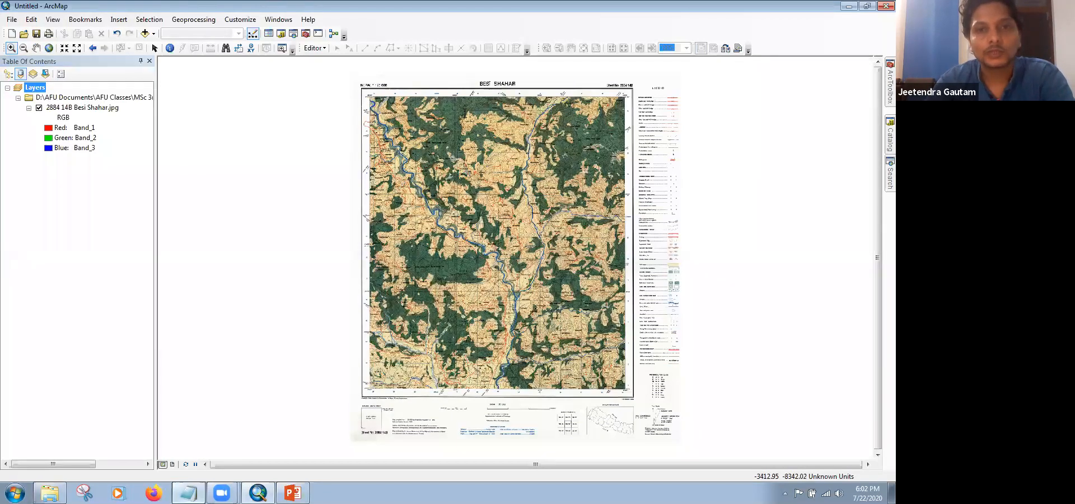
key("alt+Tab")
left_click(499, 110)
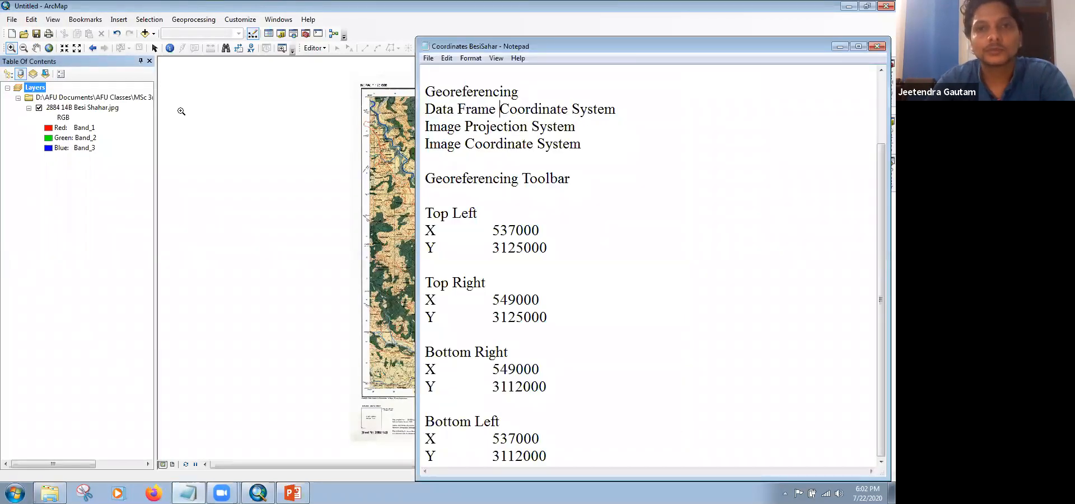
left_click(32, 91)
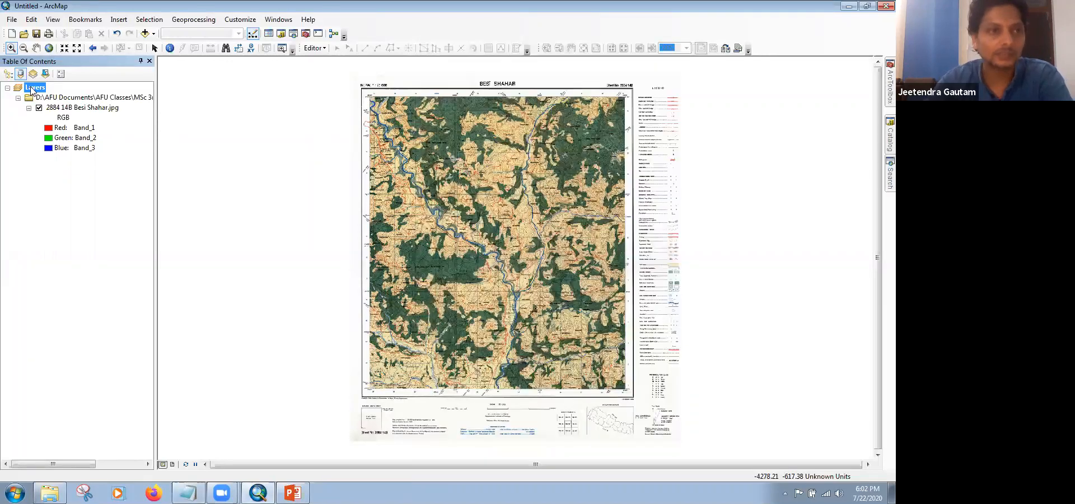
Step: Open the coordinate system properties of the Layers data frame and move the dialog to uncover more of the map
right_click(31, 90)
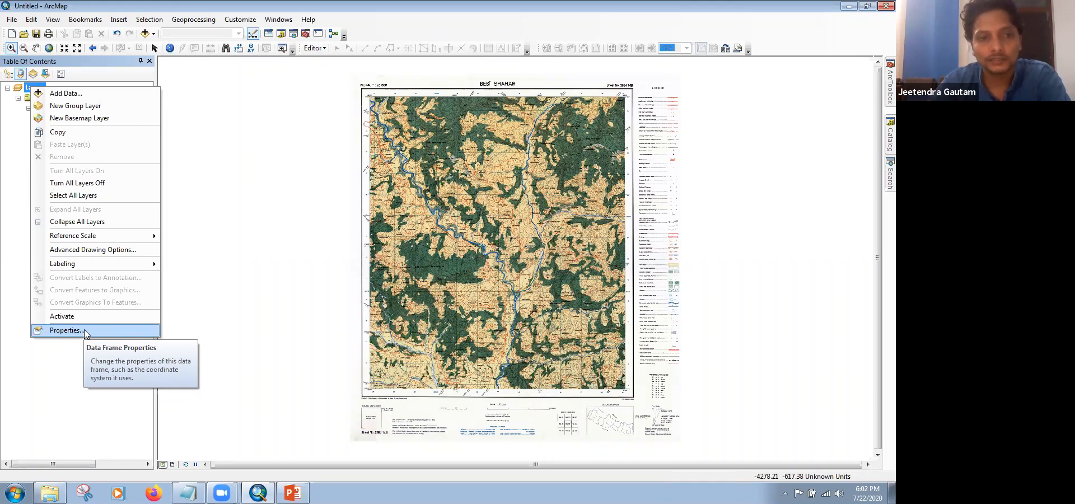
left_click(85, 331)
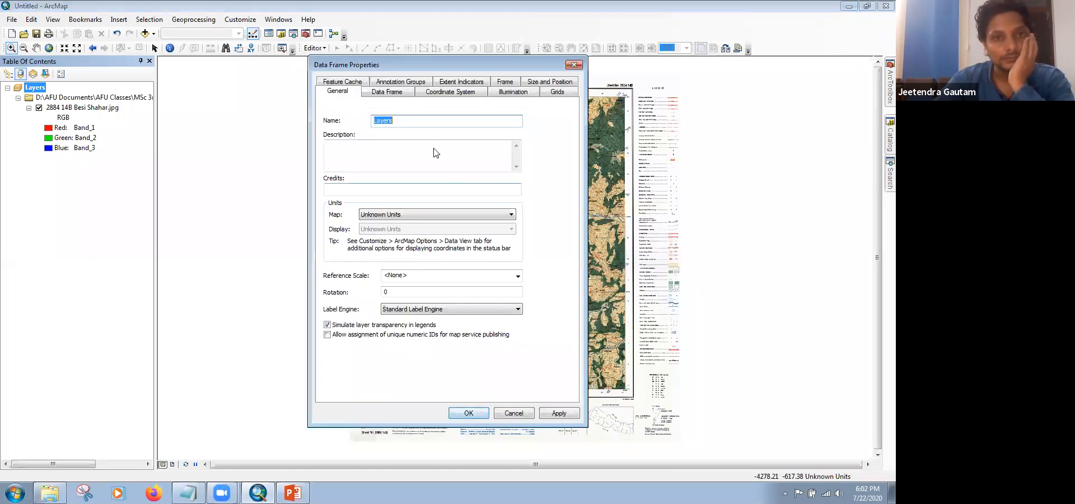
left_click(452, 95)
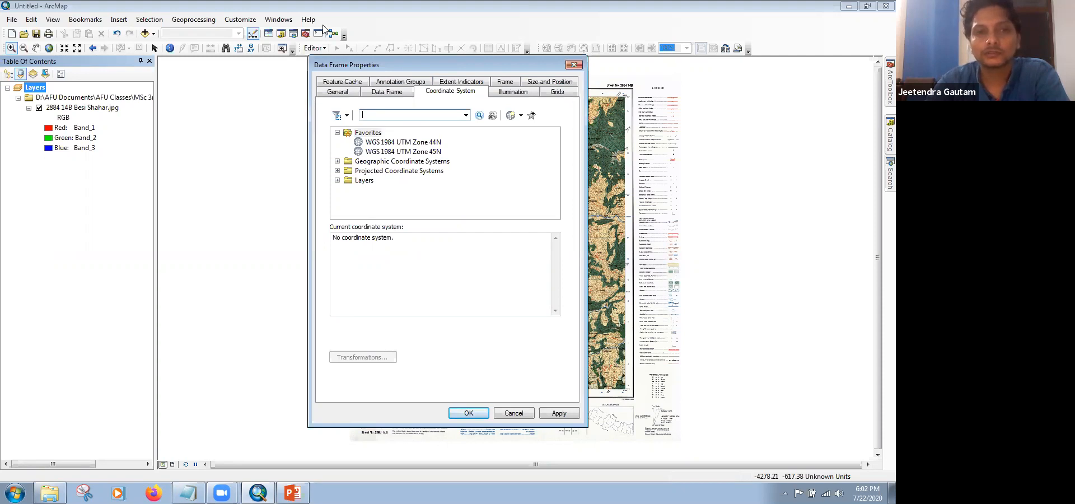
left_click_drag(437, 60, 323, 29)
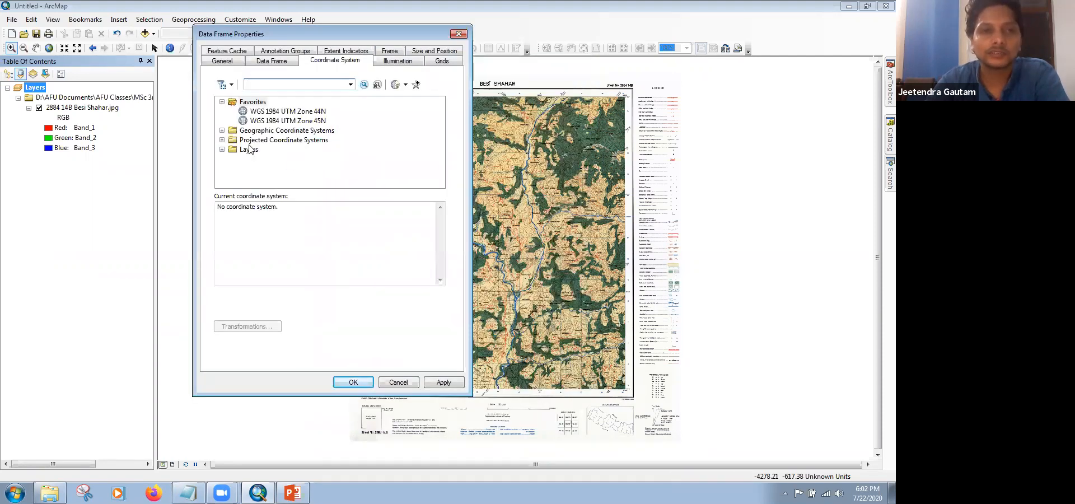
Step: Look over the coordinate system folders and the options for creating, importing or clearing a coordinate system
left_click(222, 140)
left_click(222, 102)
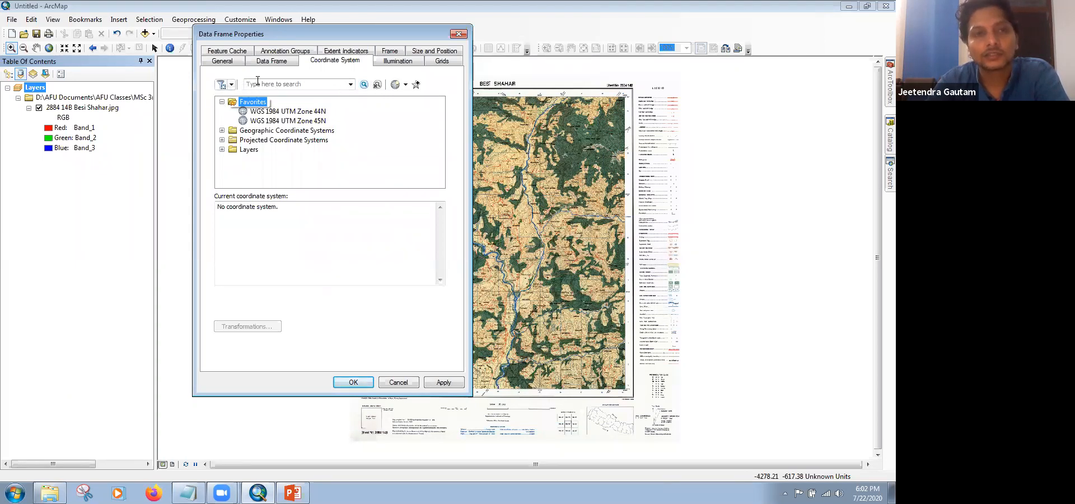
left_click(408, 85)
mouse_move(414, 102)
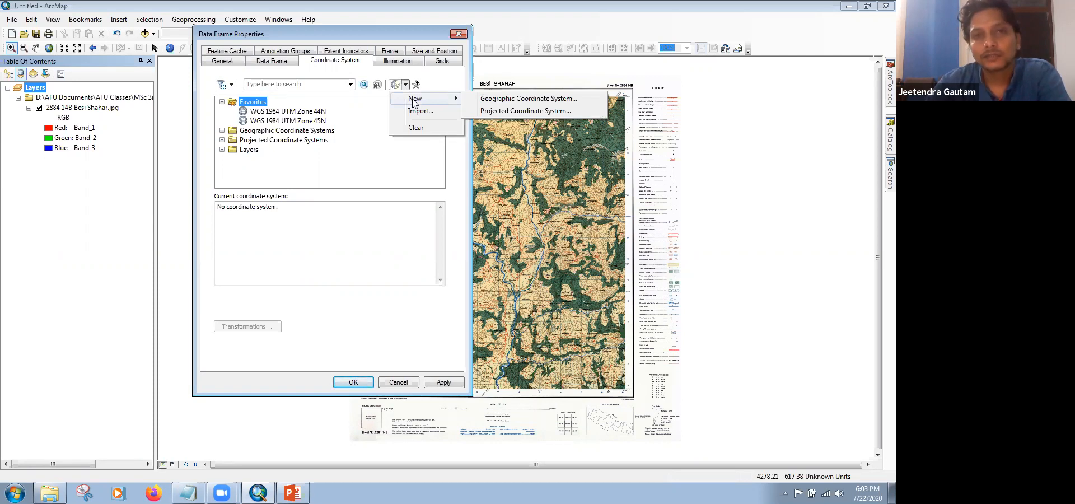
left_click(335, 62)
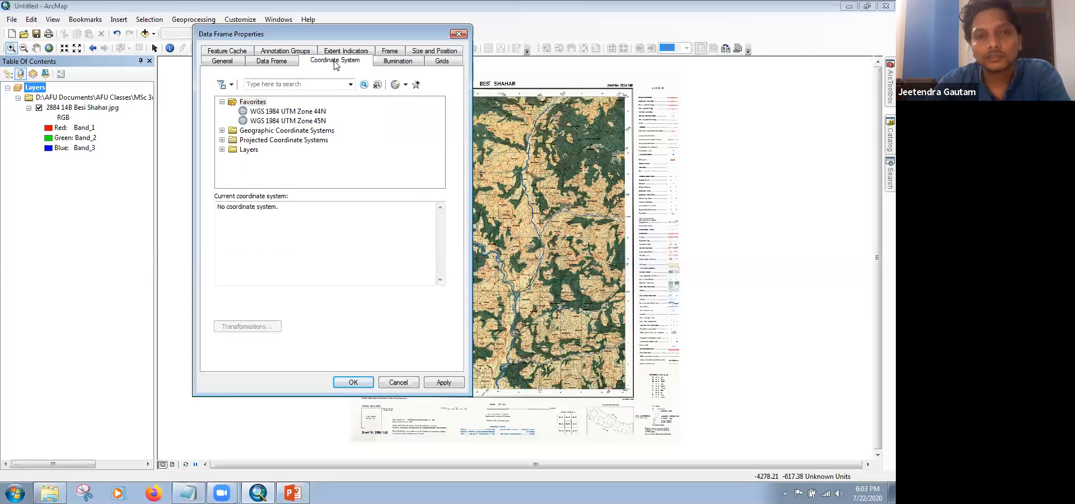
Step: Start a new projected coordinate system for the data frame and name it MUTM_Besisahar
left_click(405, 85)
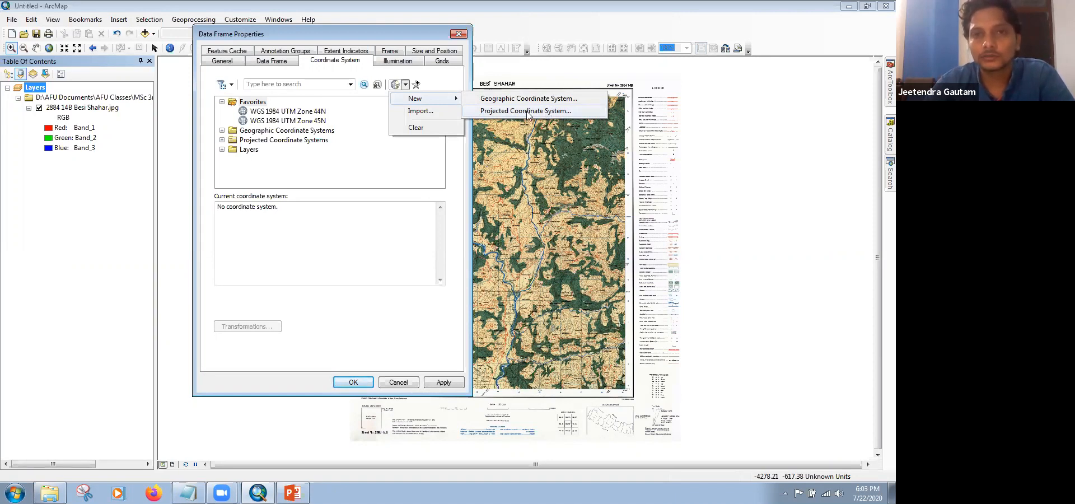
left_click(526, 111)
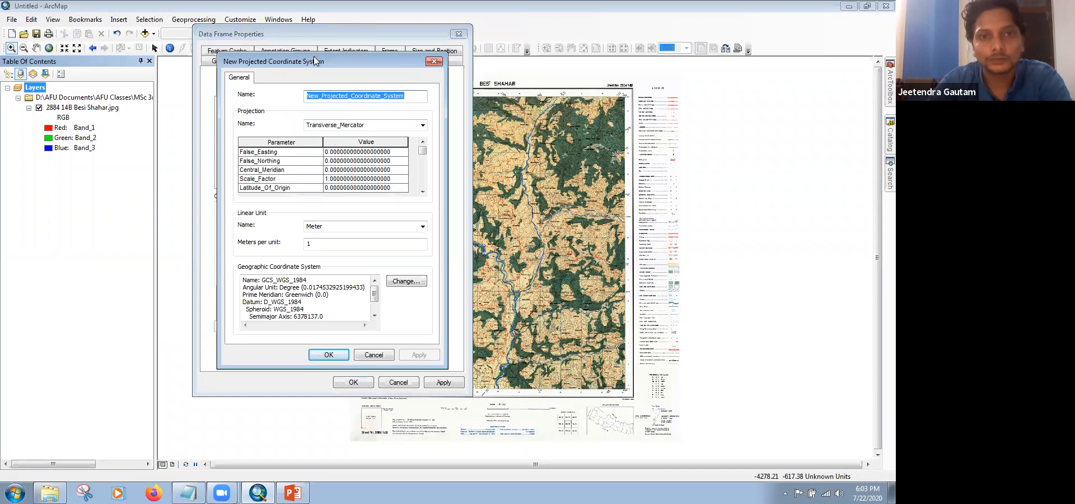
left_click_drag(309, 63, 542, 51)
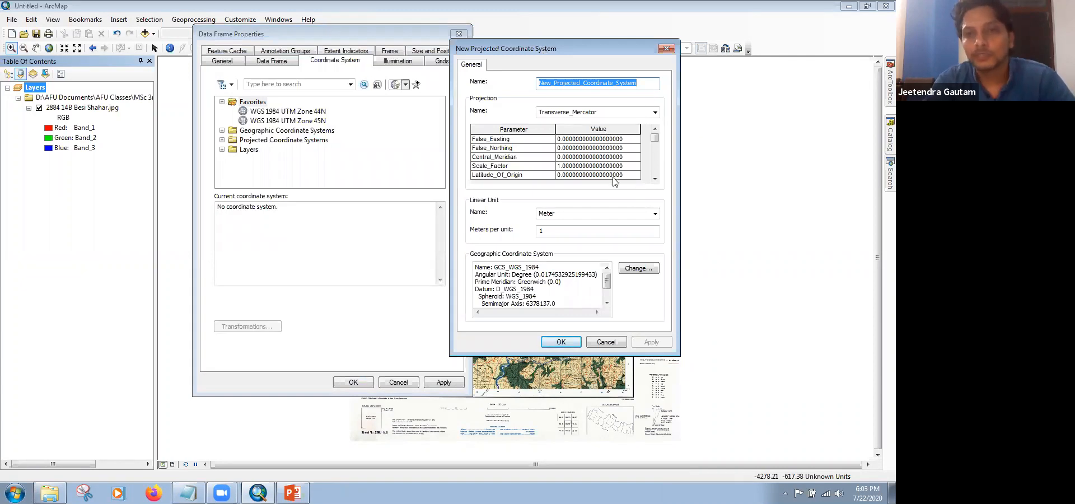
left_click_drag(638, 83, 503, 98)
type("MU")
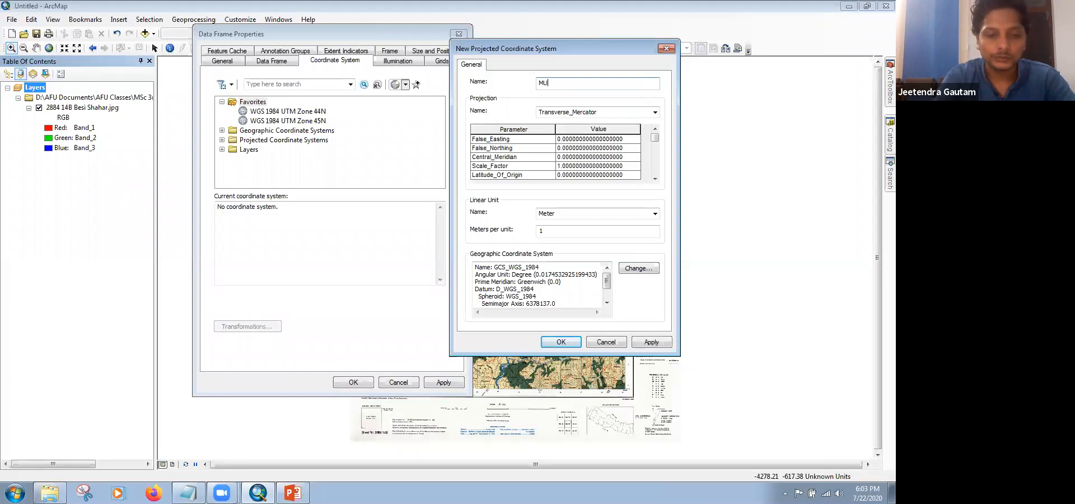
type("TM_La")
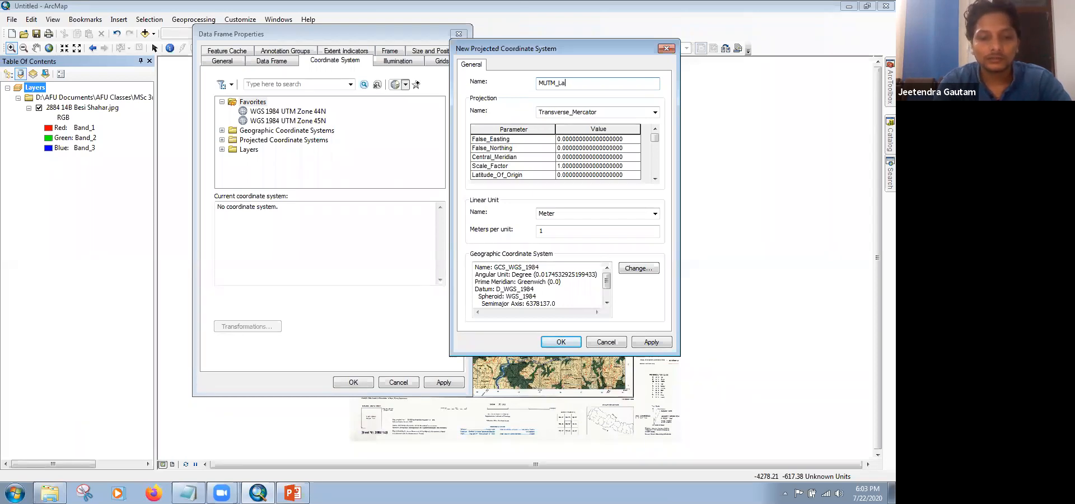
type("mjung")
key("BackSpace")
key("BackSpace")
key("BackSpace")
key("BackSpace")
key("BackSpace")
type("Besisahar")
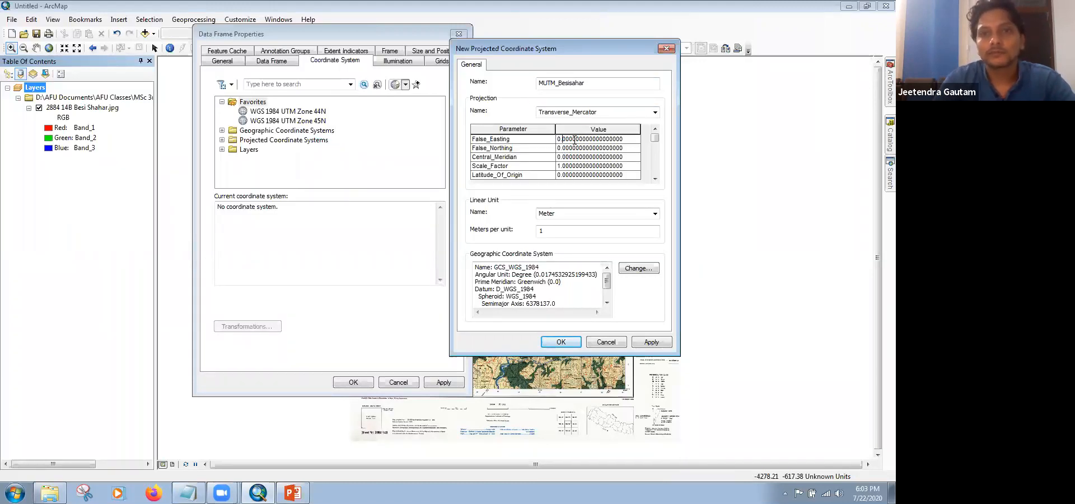
Step: Set the Transverse Mercator projection's false easting to 500000 and its central meridian to 84
type("0000")
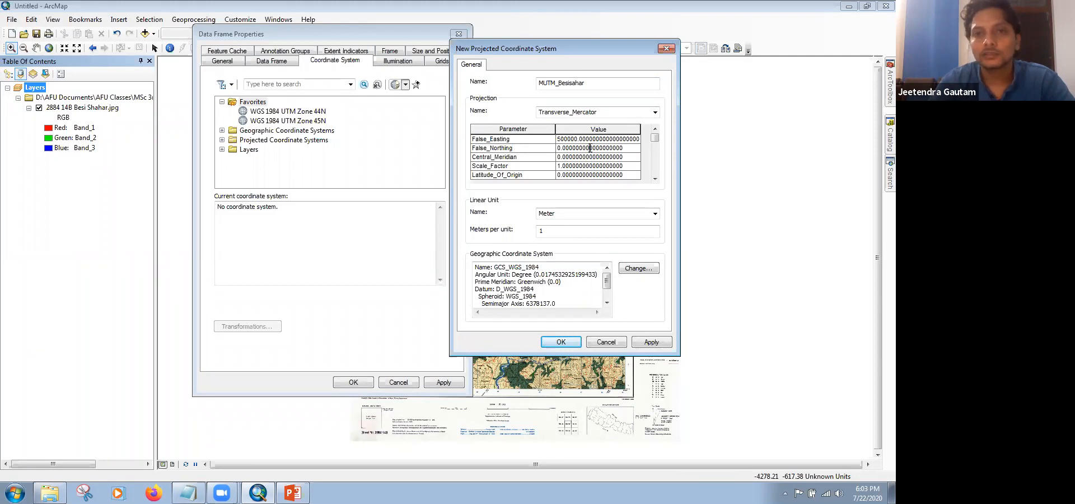
left_click(570, 157)
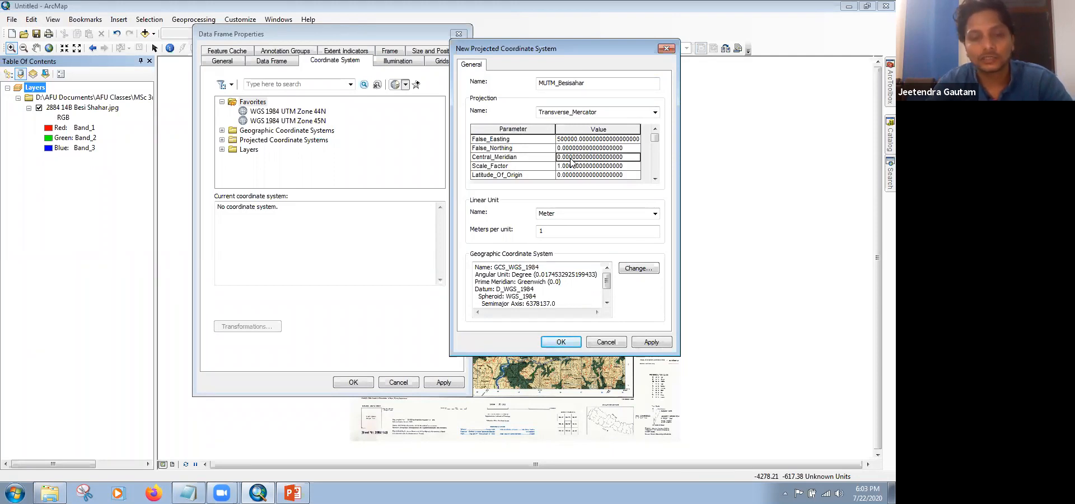
left_click(565, 157)
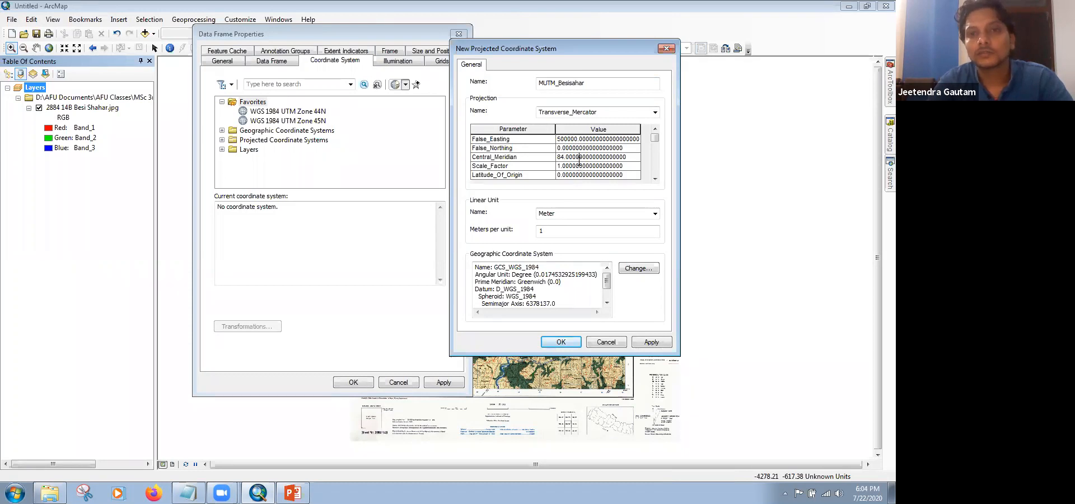
Step: Set the projection's scale factor to 0.9999 and check the latitude of origin
left_click(579, 164)
left_click(579, 163)
left_click(571, 164)
key("Left")
key("Left")
key("BackSpace")
type("0")
key("Right")
type("99")
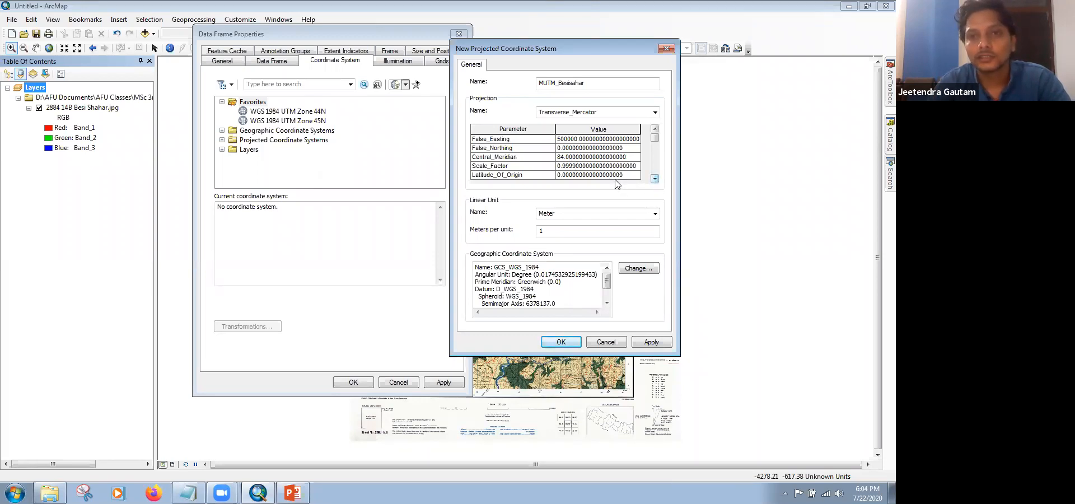
left_click(628, 174)
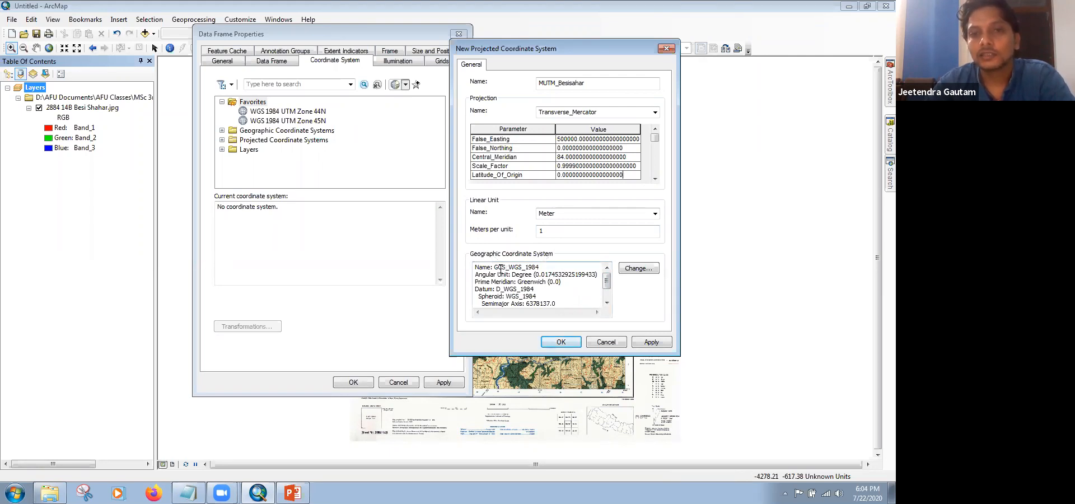
Step: Highlight the GCS_WGS_1984 name, discard the new projected coordinate system, and close the data frame properties
left_click_drag(493, 267, 537, 267)
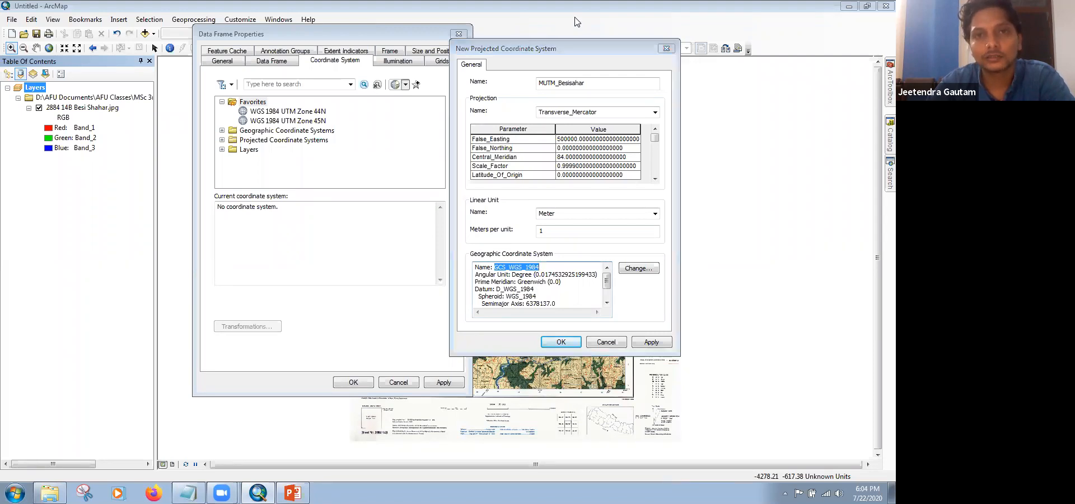
left_click(605, 342)
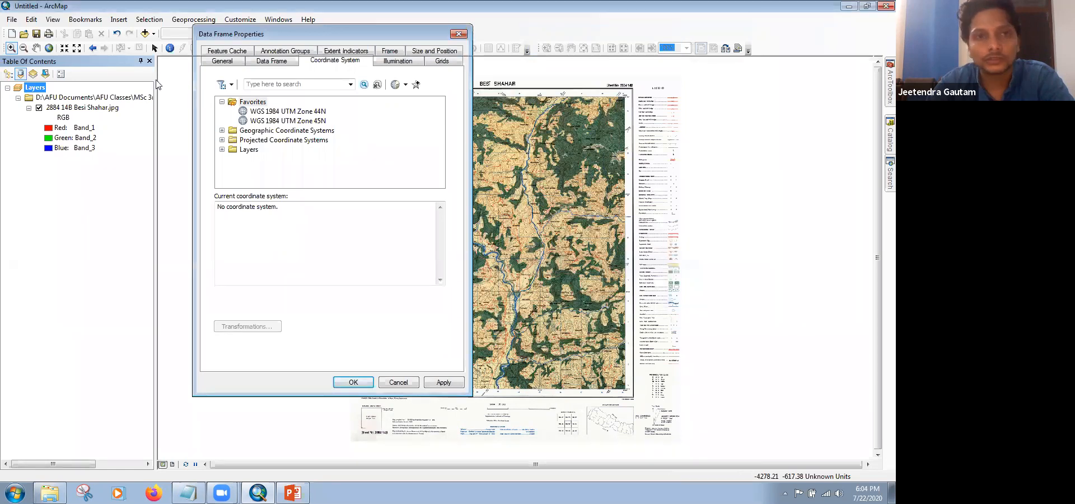
left_click(459, 34)
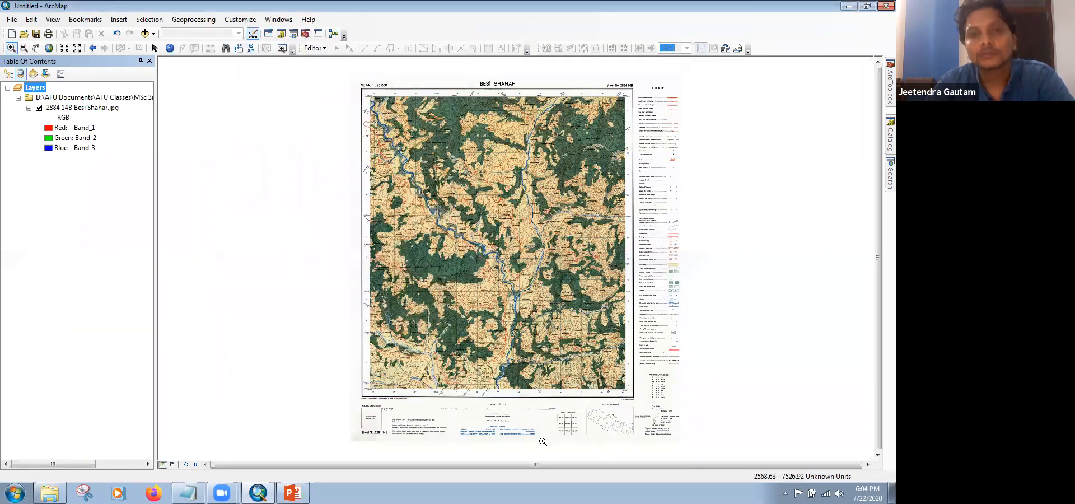
Step: Start a new projected coordinate system for the data frame and name it MUTM_84
left_click_drag(453, 413, 542, 441)
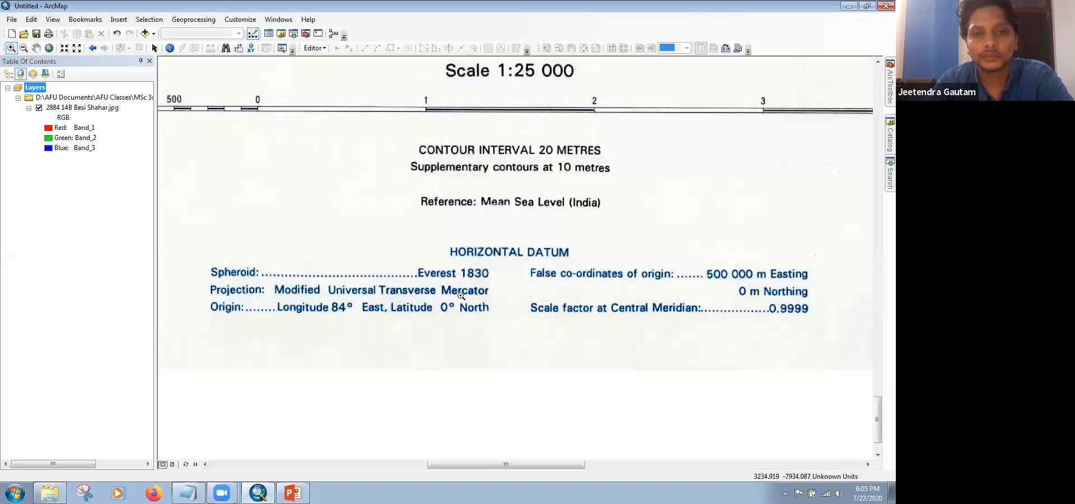
right_click(41, 90)
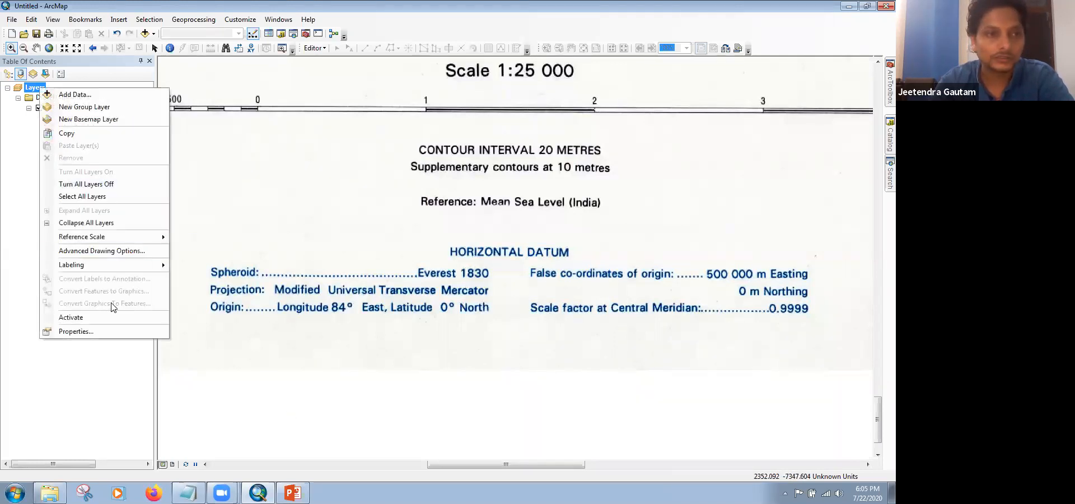
left_click(128, 326)
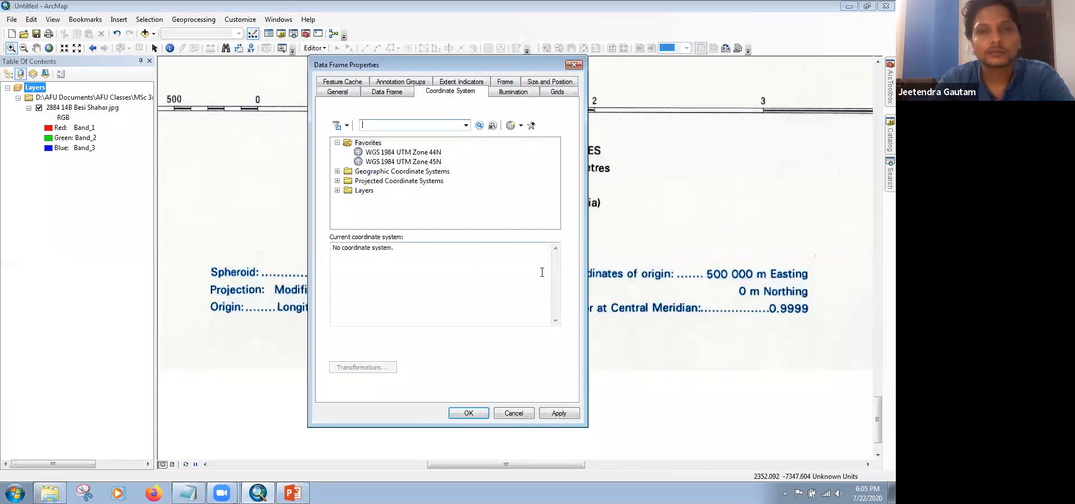
left_click(521, 126)
mouse_move(540, 141)
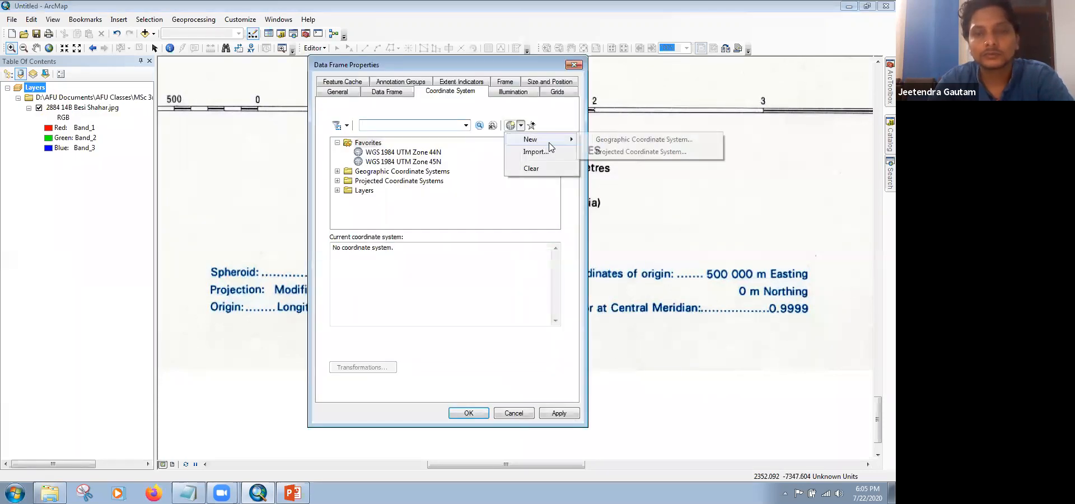
left_click(618, 151)
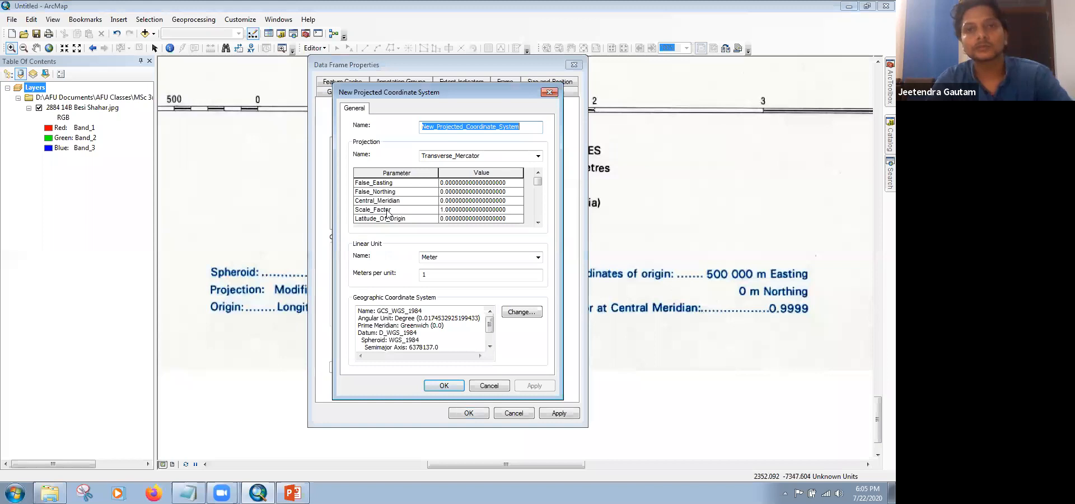
type("MUTM_84")
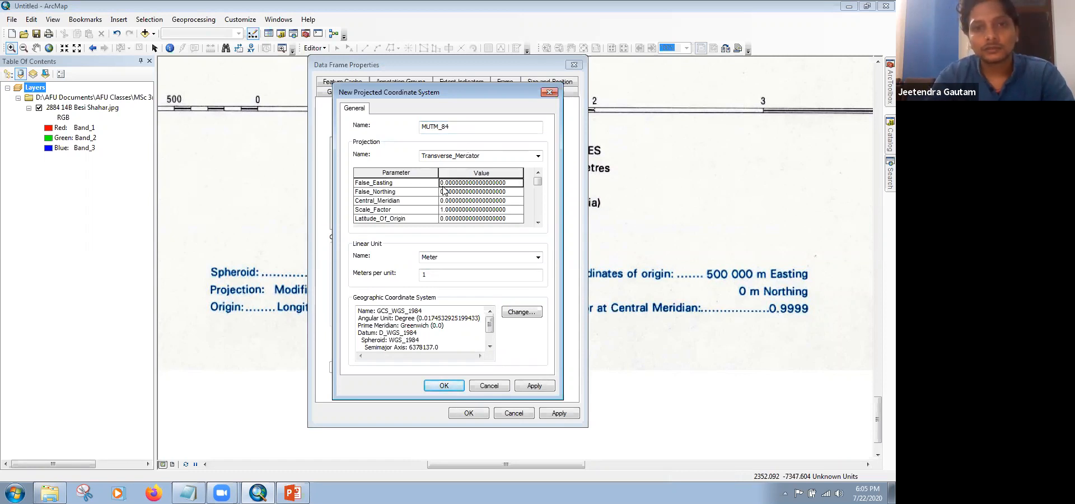
Step: Set the Transverse Mercator projection's false easting to 500000
left_click(443, 183)
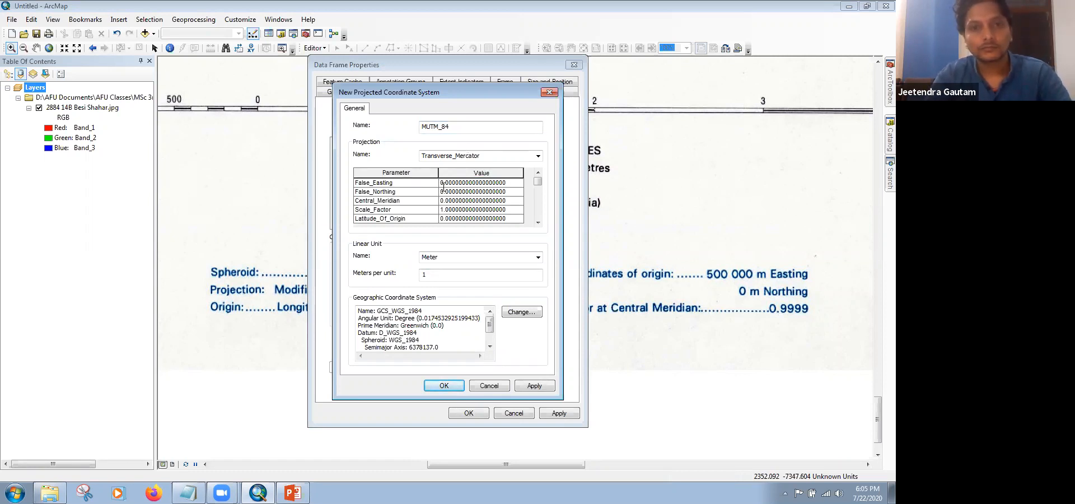
key("shift+Left")
key("shift+Left")
key("shift+Left")
key("shift+Left")
key("shift+Left")
key("shift+Left")
key("shift+Left")
key("shift+Left")
key("shift+Left")
key("shift+Left")
key("shift+Left")
key("shift+Left")
key("shift+Left")
key("shift+Left")
key("shift+Left")
key("shift+Left")
key("shift+Left")
type("5")
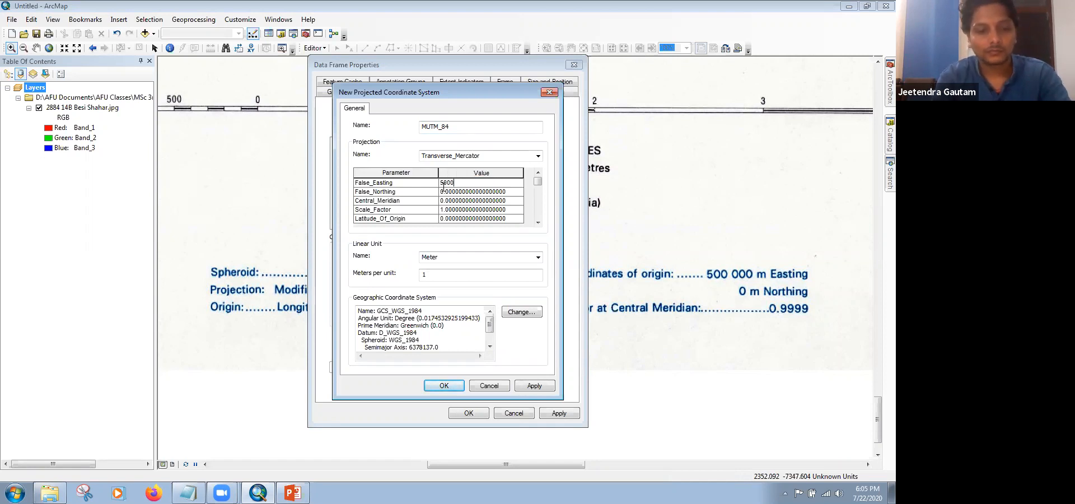
type("00000")
Step: Set the projection's central meridian to 84 and its scale factor to 0.9999
left_click(443, 191)
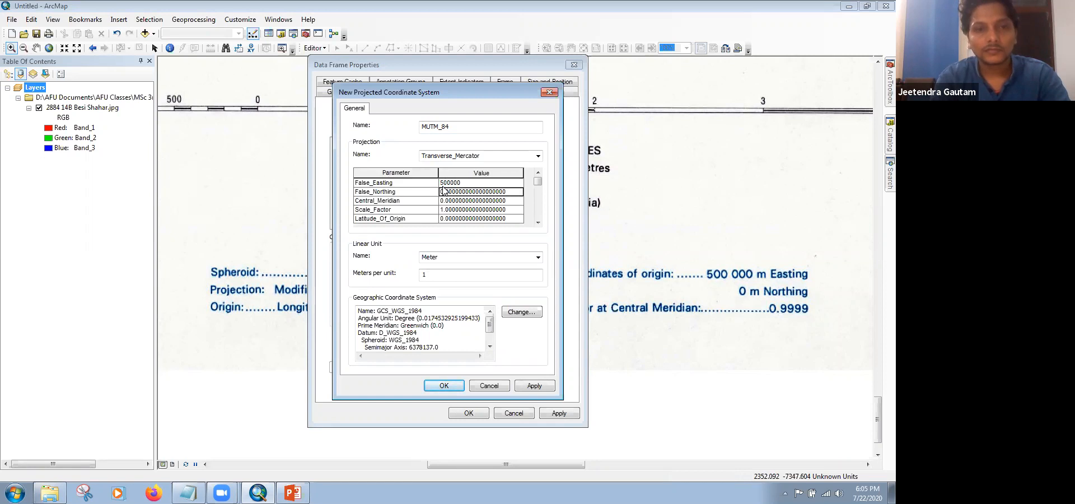
key("Down")
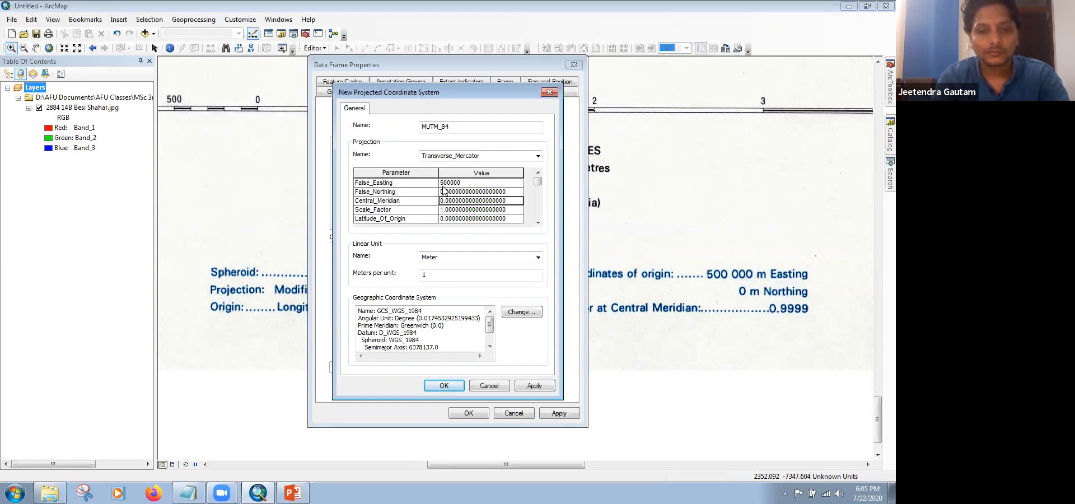
type("84")
key("Tab")
key("Tab")
type("0.")
key("Tab")
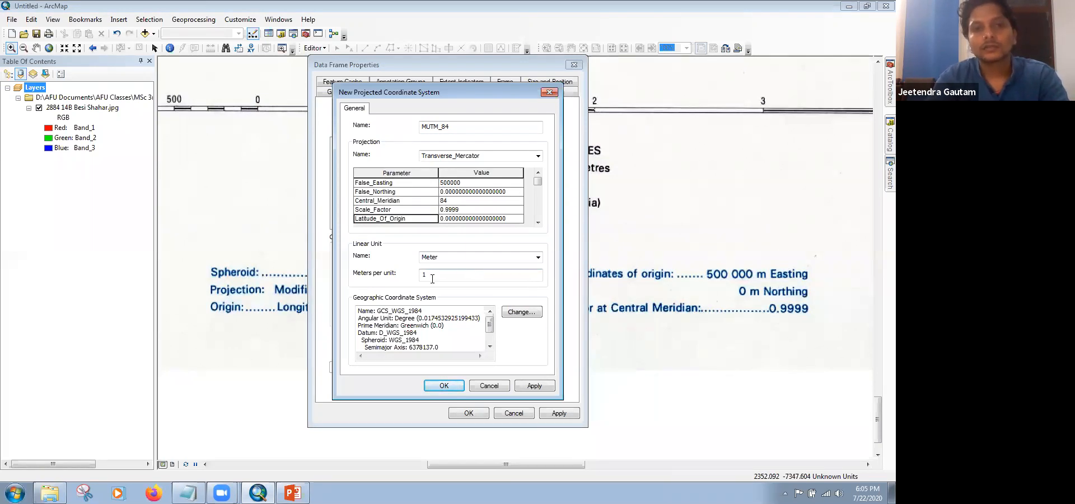
Step: Start changing the underlying geographic coordinate system: search for Everest and expand the spheroid-based systems
left_click_drag(421, 94, 489, 97)
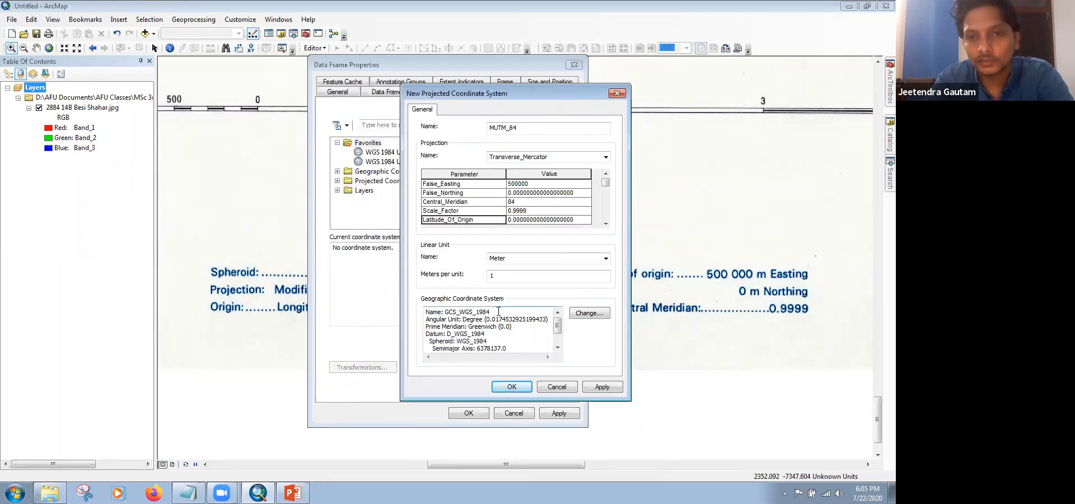
left_click(599, 314)
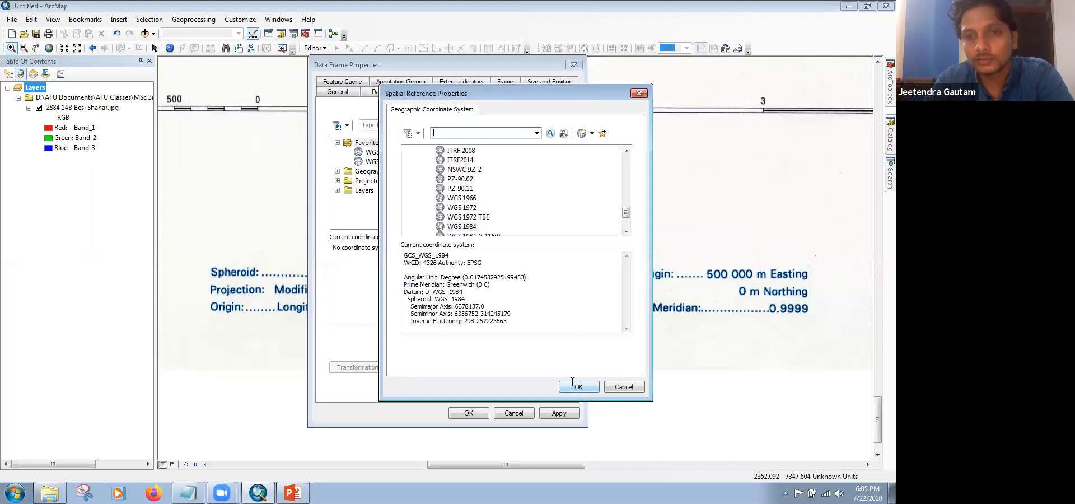
left_click_drag(627, 218, 625, 165)
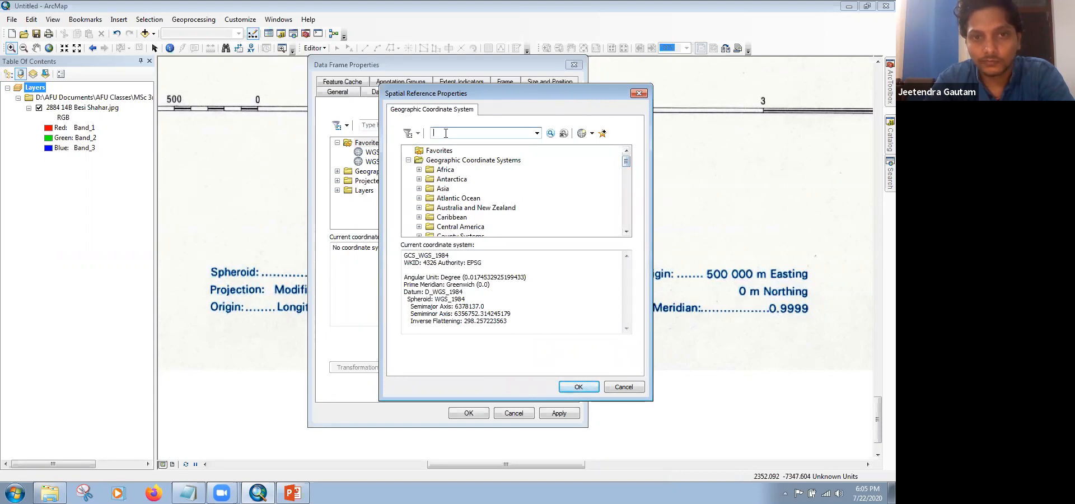
left_click(446, 133)
type("Eve")
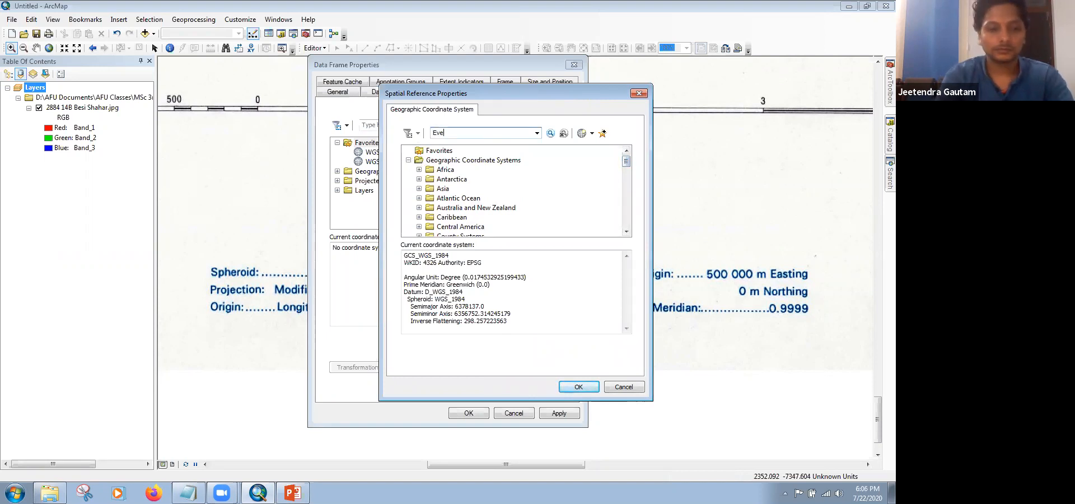
type("rest")
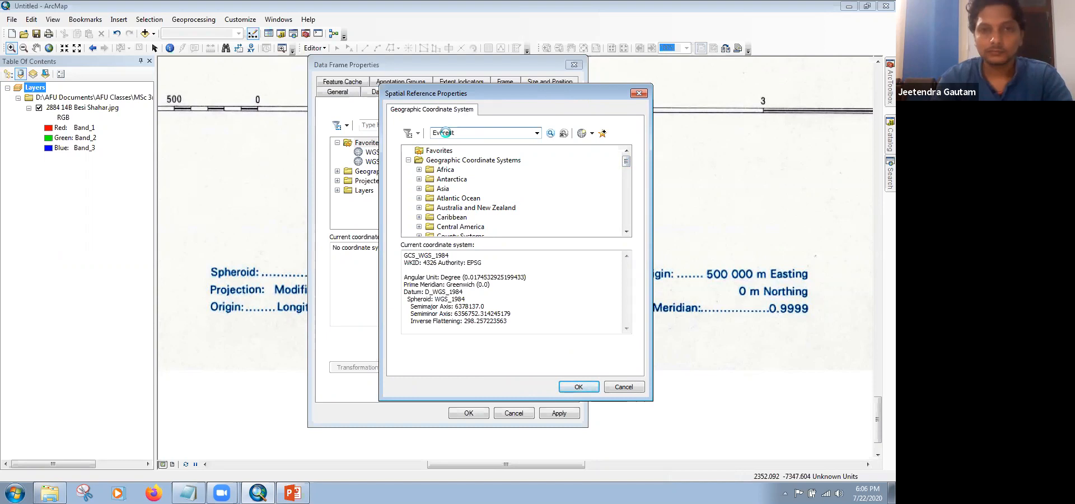
key("Return")
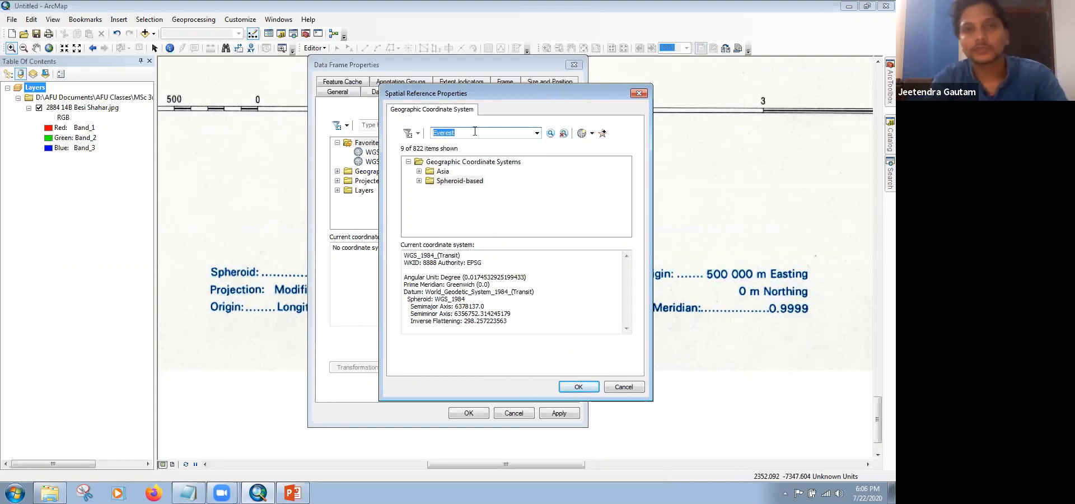
left_click(419, 181)
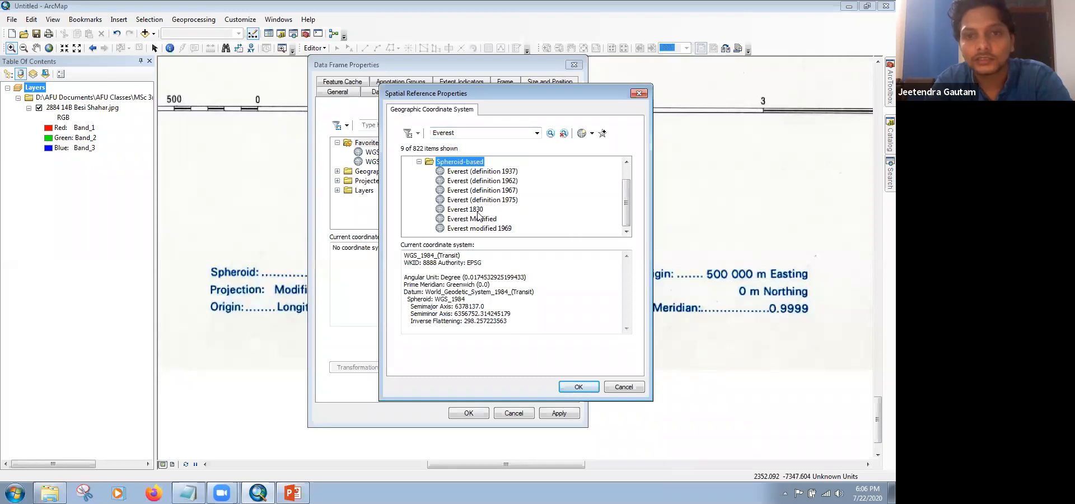
Step: Choose the spheroid-based Everest 1830 geographic coordinate system from the Everest search results for the new projection
left_click(625, 174)
double_click(473, 132)
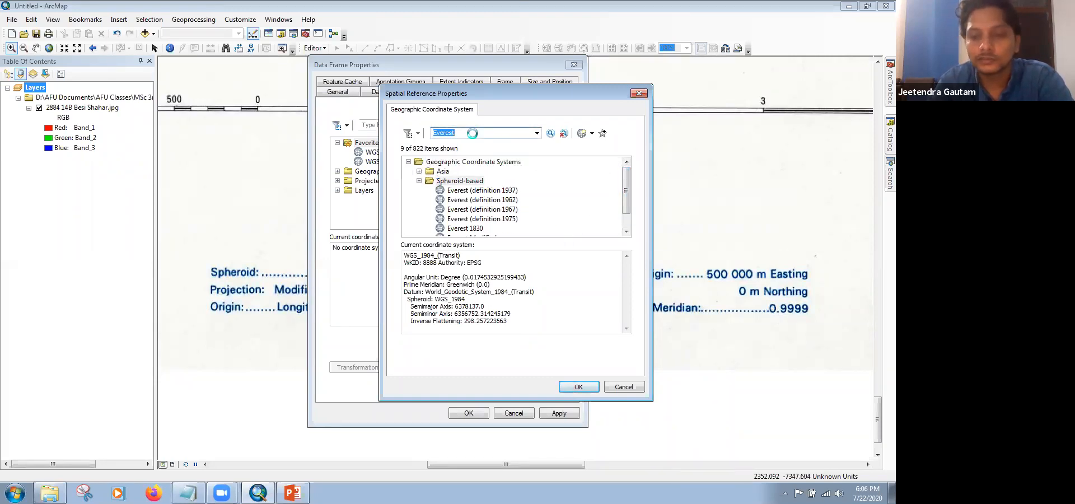
scroll(448, 167, "down", 1)
left_click(419, 171)
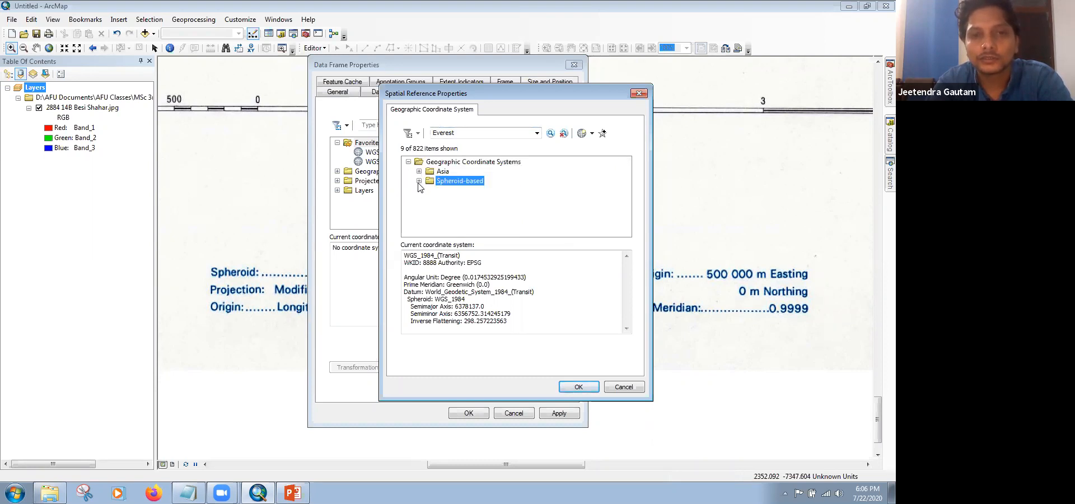
left_click(418, 181)
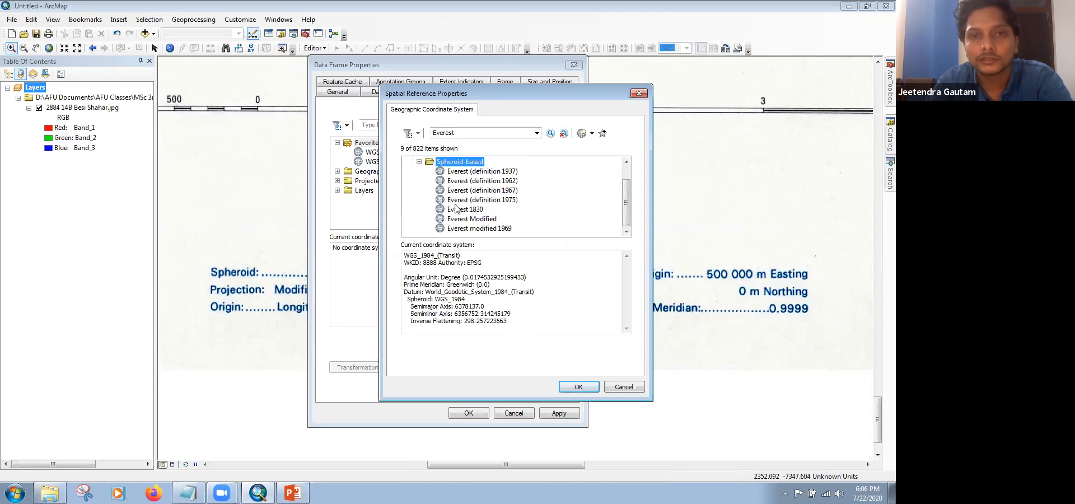
left_click(418, 162)
left_click(419, 172)
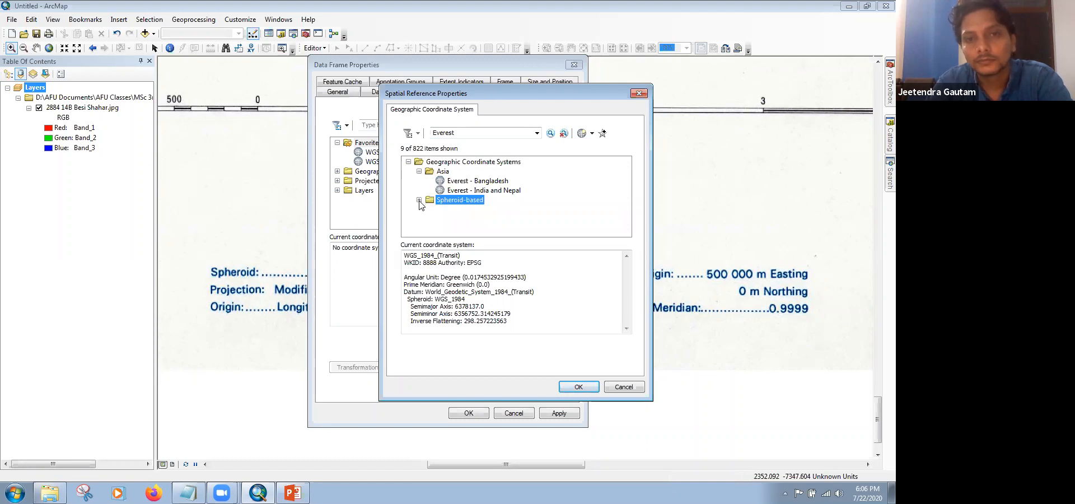
left_click(419, 200)
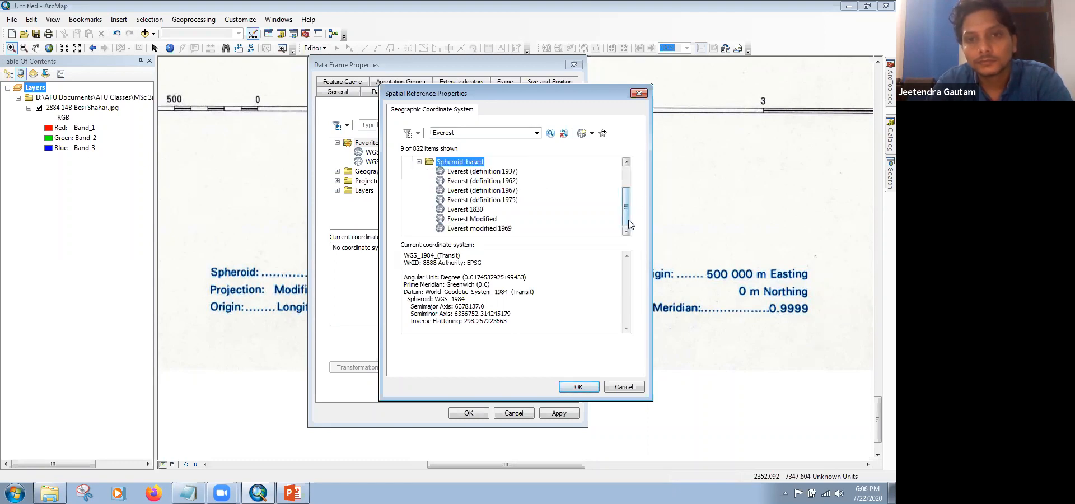
left_click(465, 209)
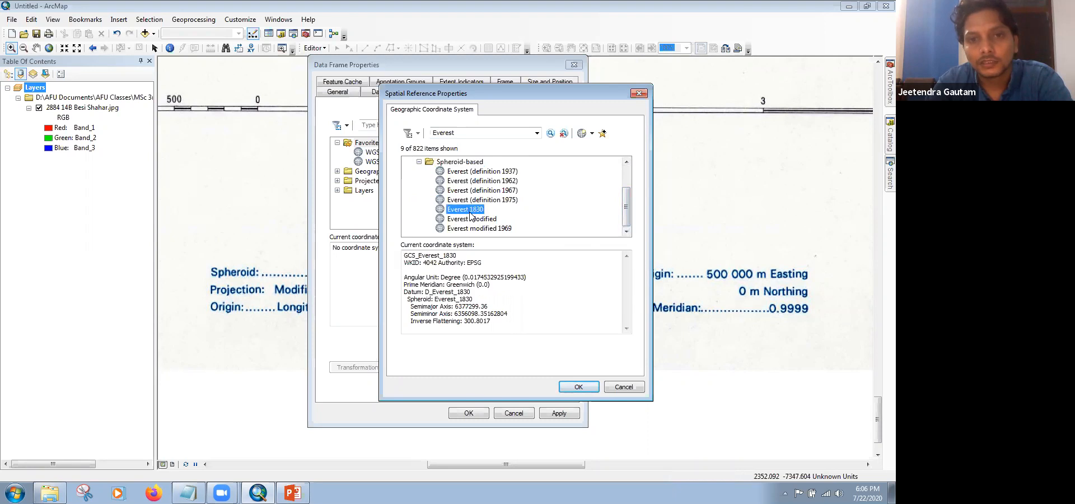
left_click(579, 386)
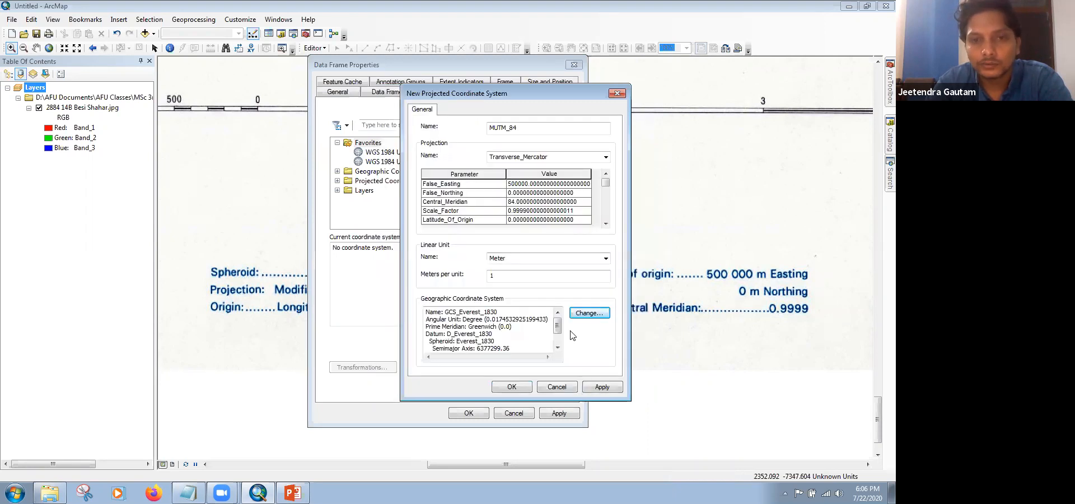
Step: Check the geographic coordinate system's name and finish creating the custom MUTM_84 projected coordinate system
left_click_drag(444, 312, 514, 314)
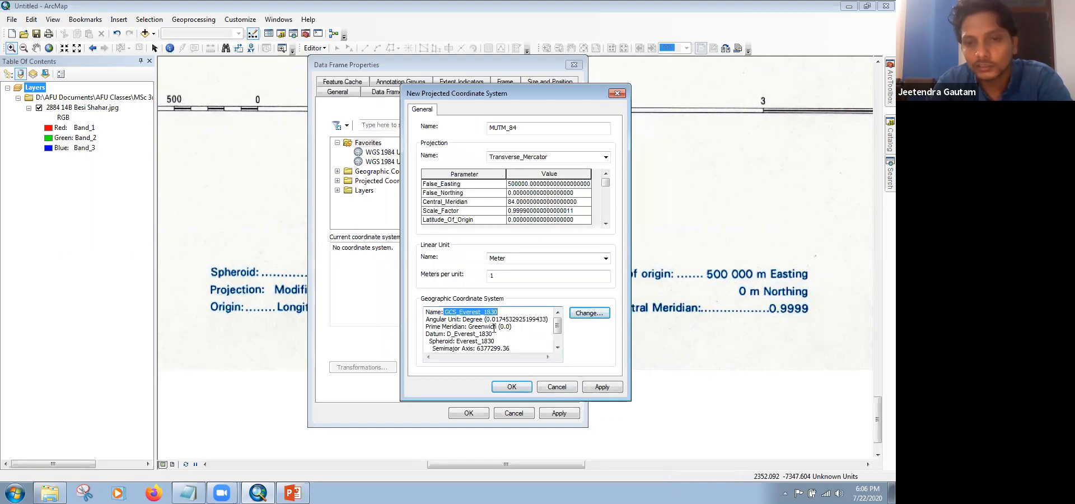
left_click(489, 322)
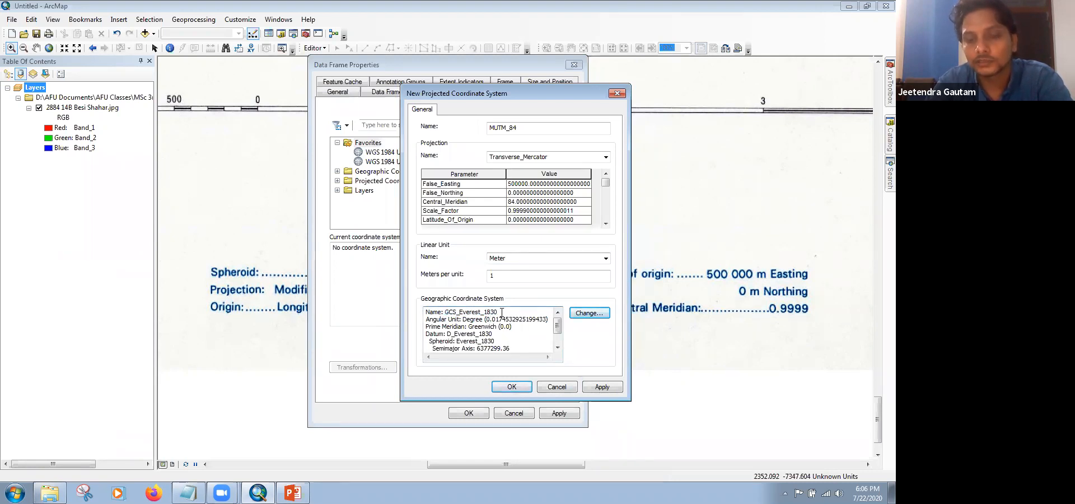
left_click(599, 386)
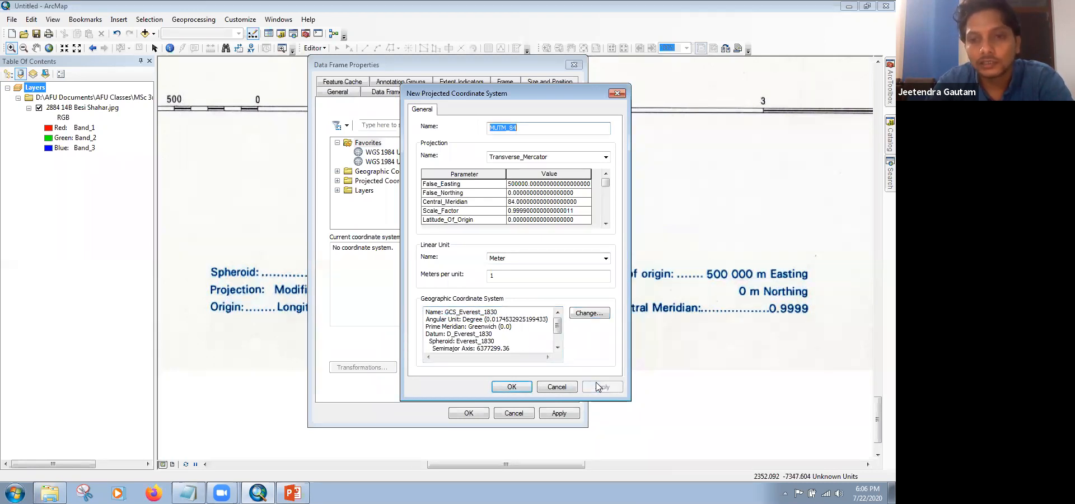
left_click(512, 387)
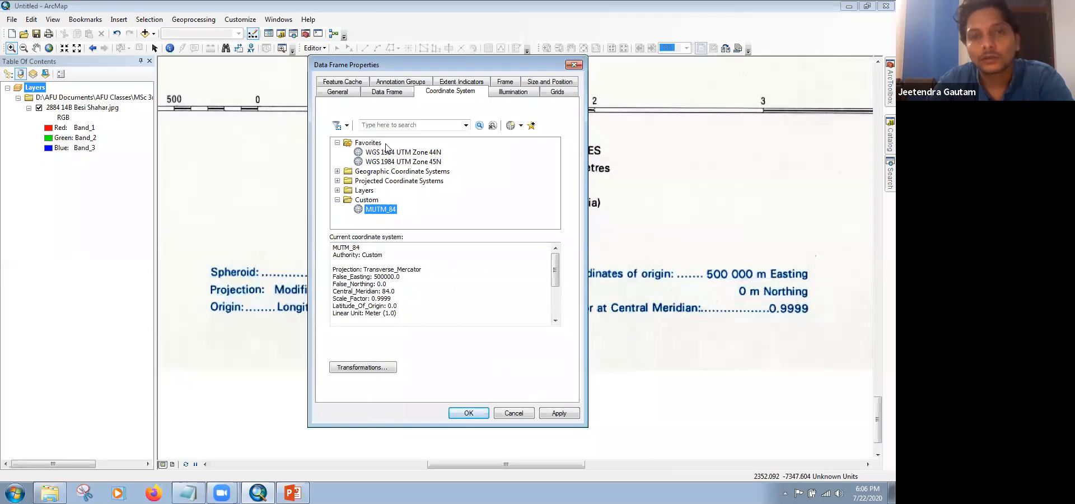
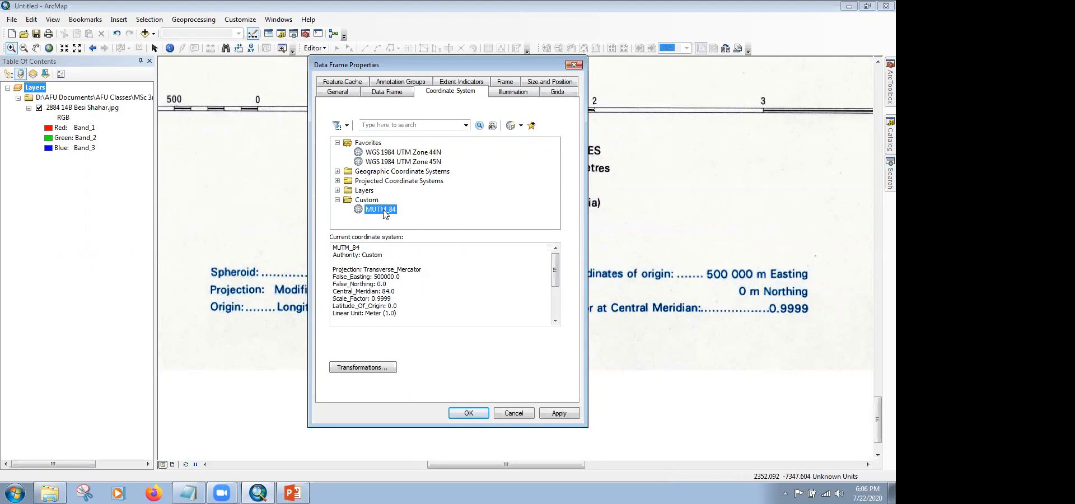
left_click_drag(430, 75, 243, 84)
left_click(334, 135)
mouse_move(359, 148)
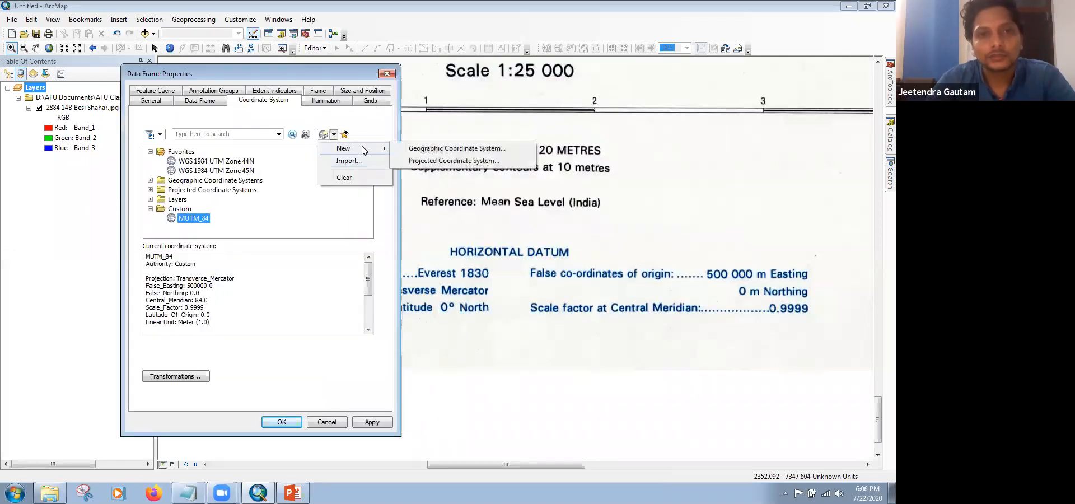
left_click(446, 161)
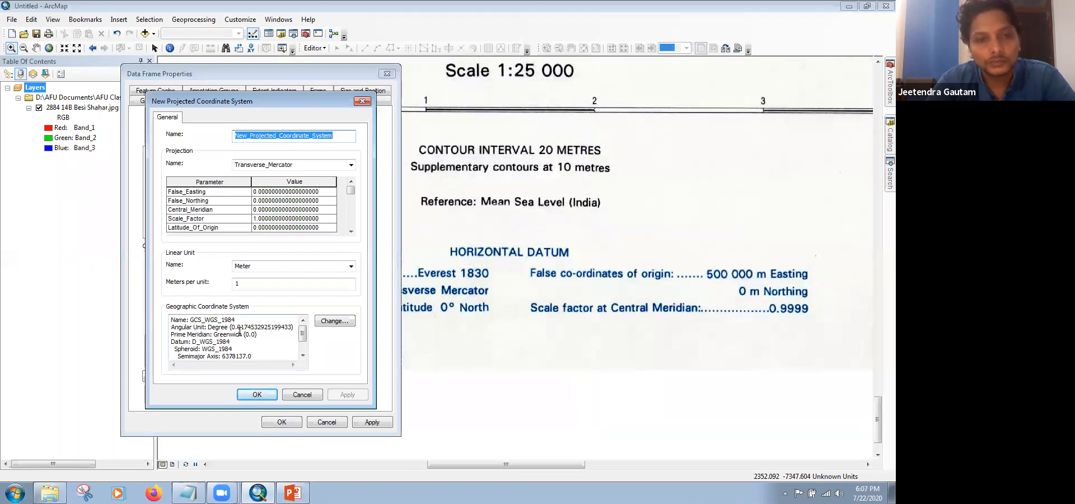
left_click(334, 320)
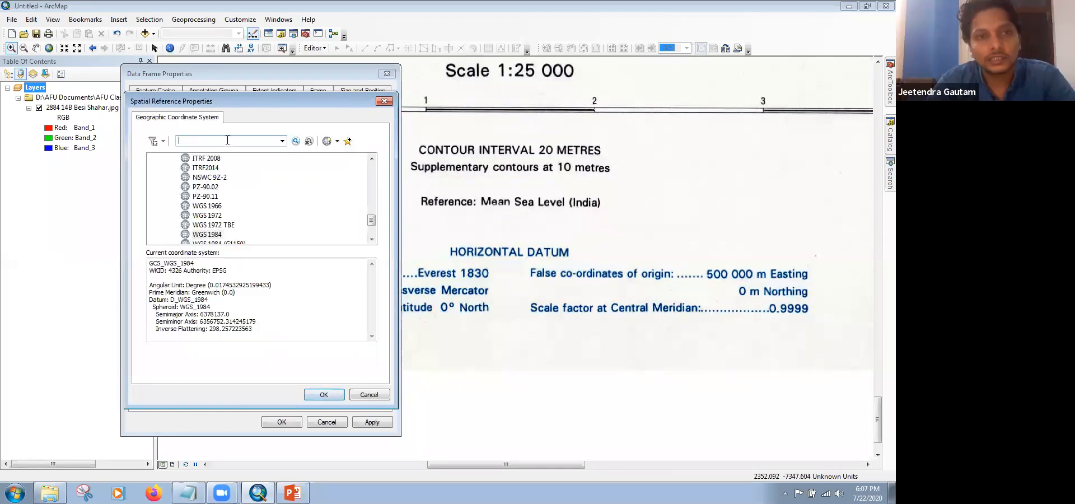
type("everest")
key("Return")
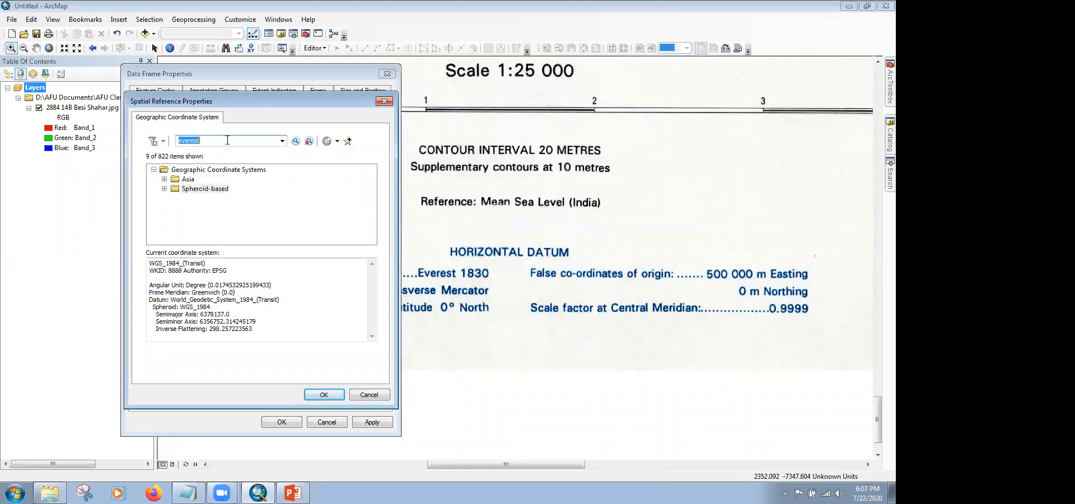
left_click(164, 189)
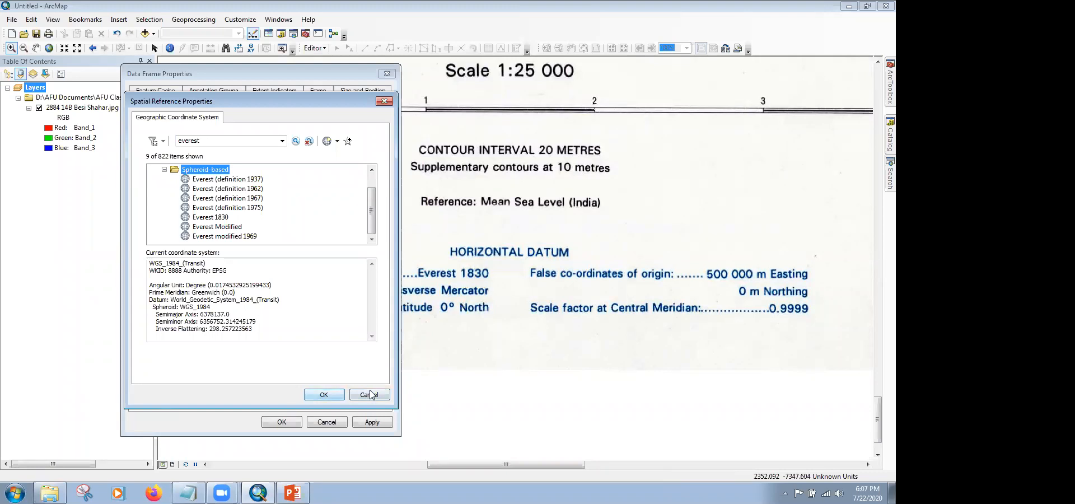
left_click(371, 395)
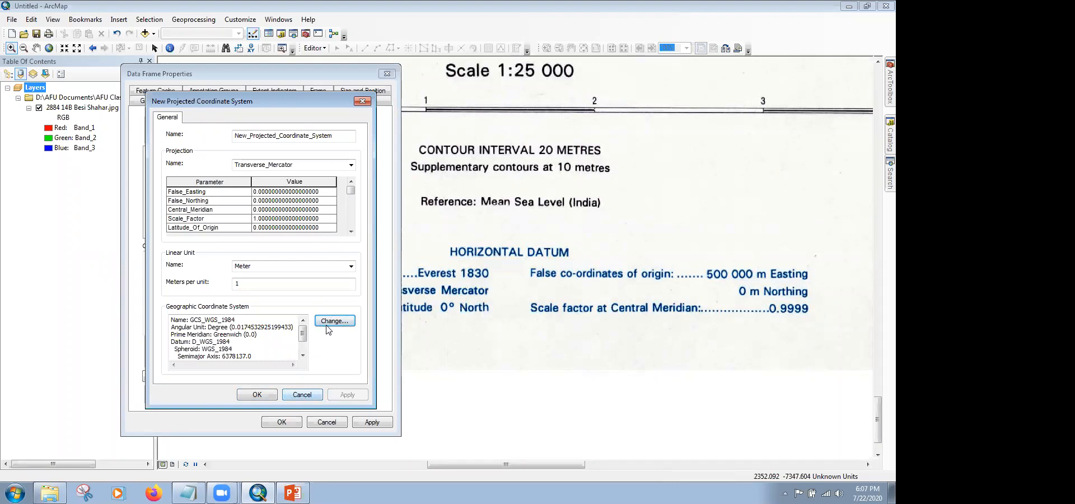
left_click(307, 395)
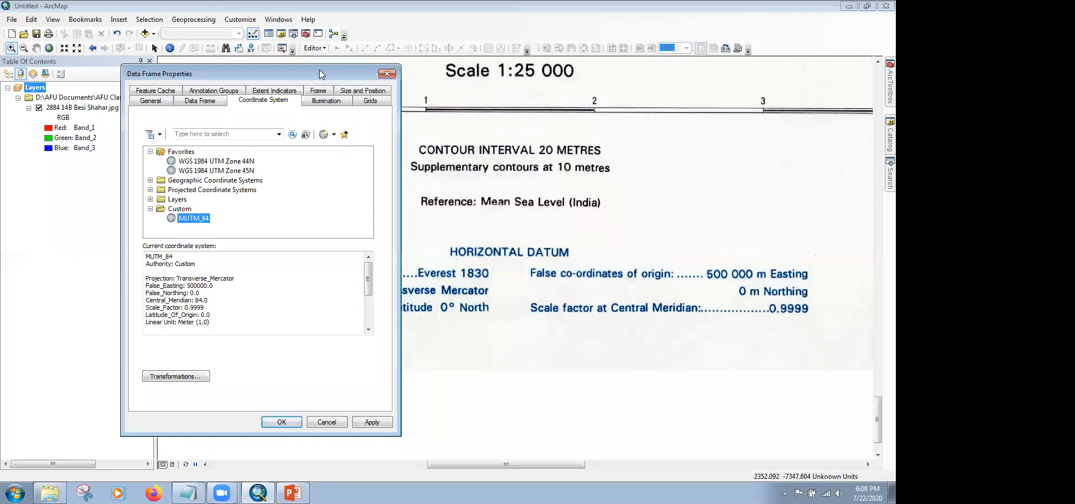
Step: Add the custom MUTM_84 coordinate system to the favorites and apply it to the data frame
left_click_drag(319, 74, 242, 64)
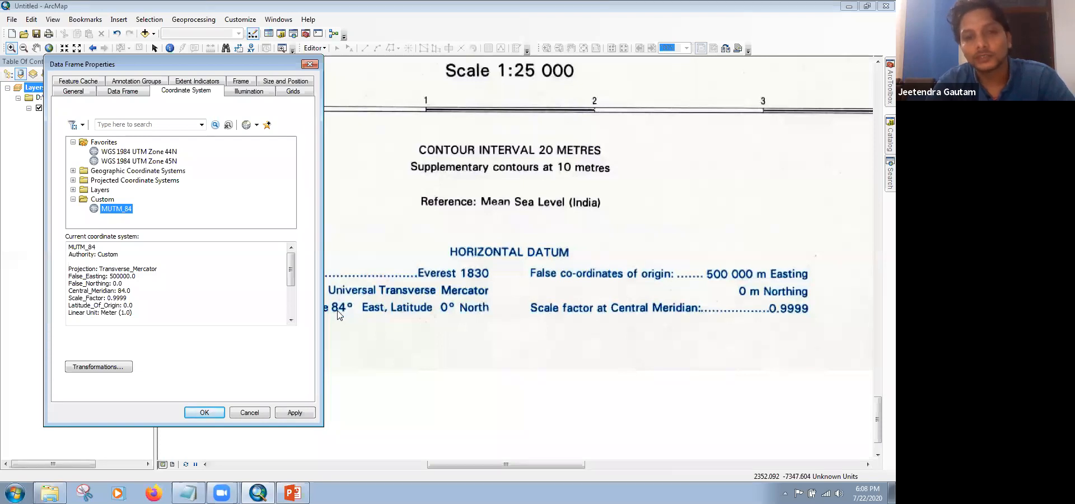
left_click_drag(161, 71, 61, 81)
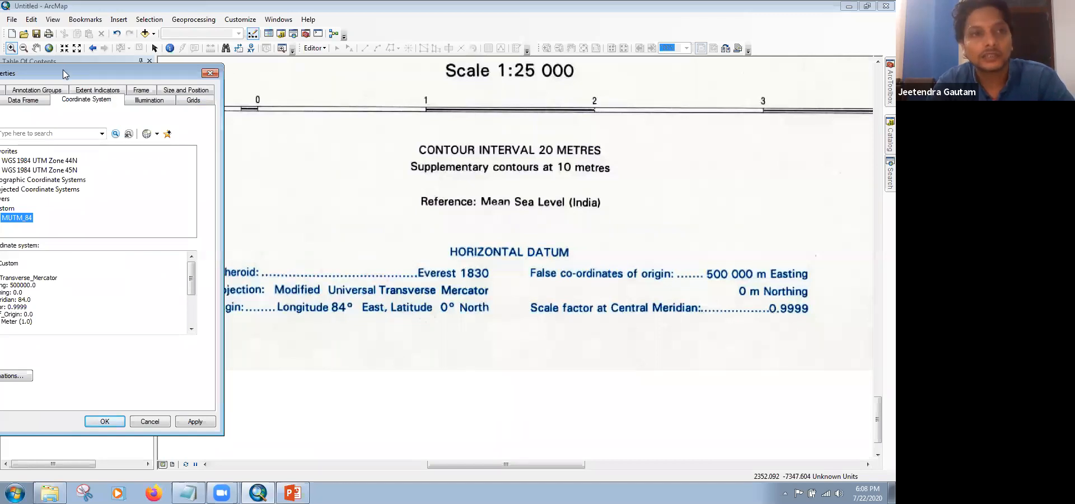
left_click_drag(63, 69, 127, 65)
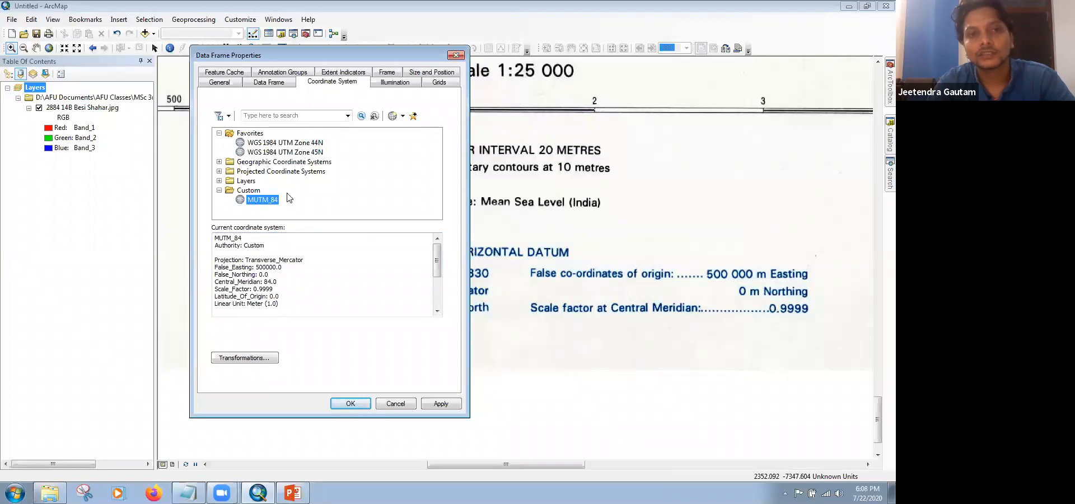
right_click(261, 203)
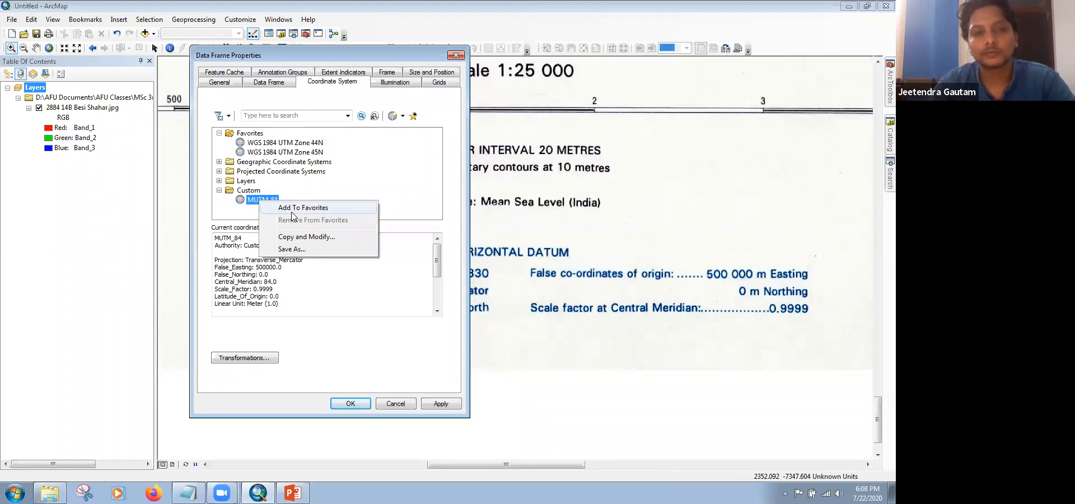
left_click(325, 208)
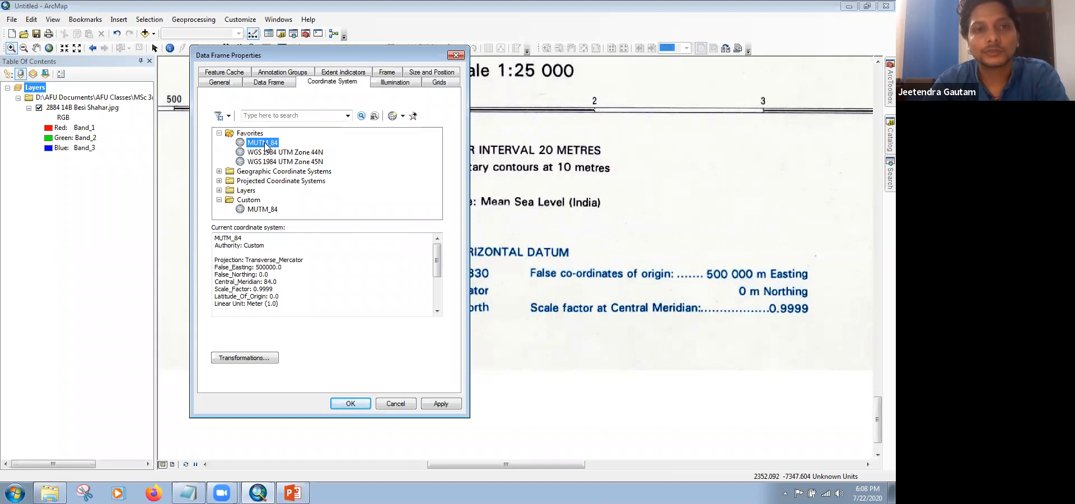
left_click(441, 404)
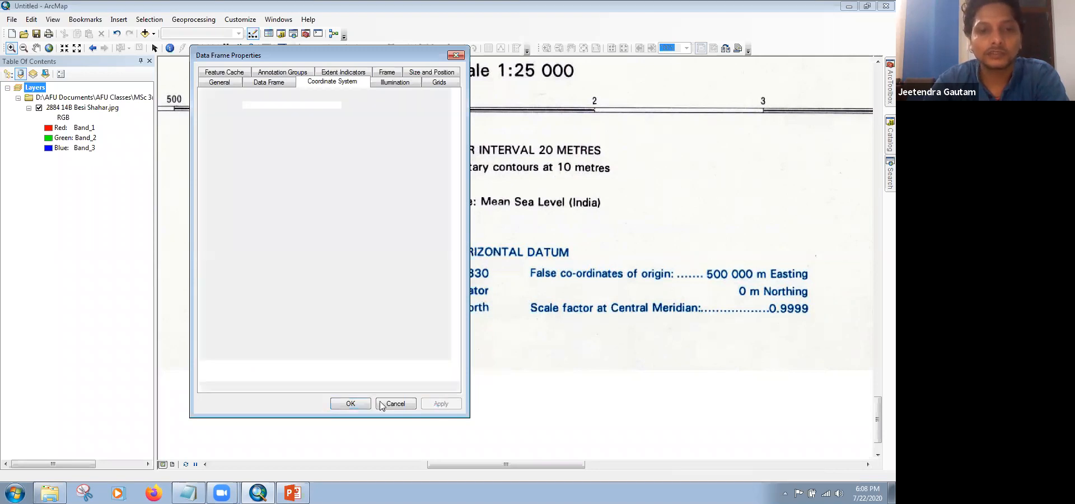
left_click(350, 404)
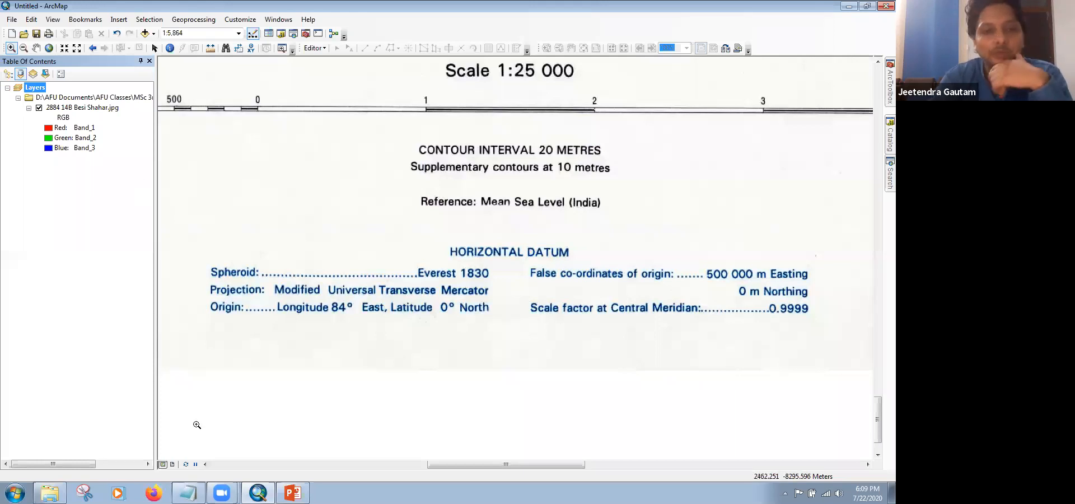
Step: Highlight the Image Projection System line in the Notepad notes and return to ArcMap with the whole map sheet in view
left_click(188, 493)
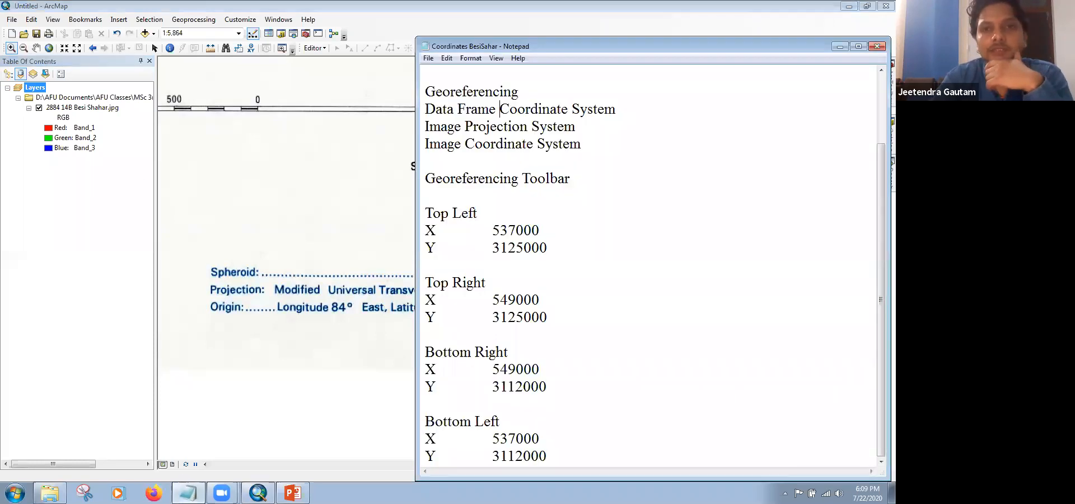
left_click_drag(425, 127, 576, 126)
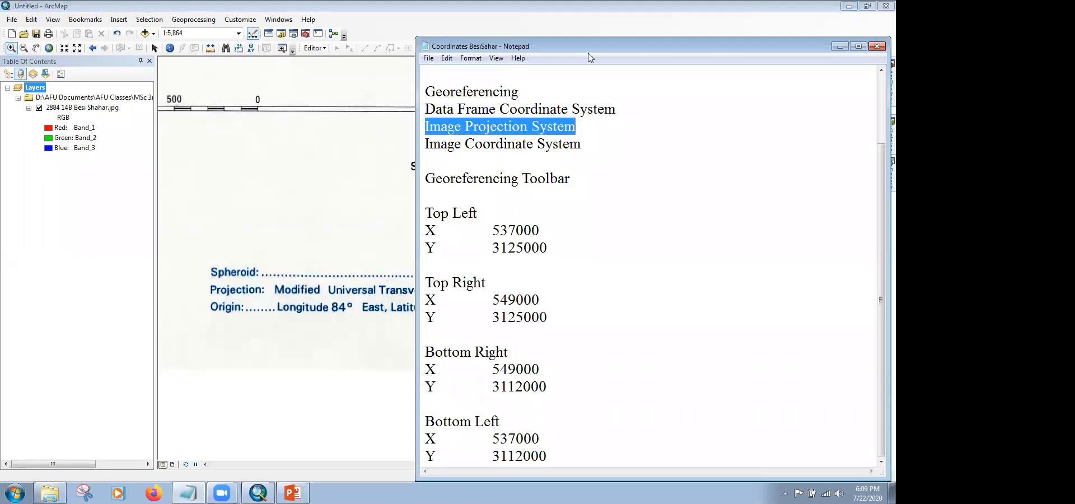
key("alt+Tab")
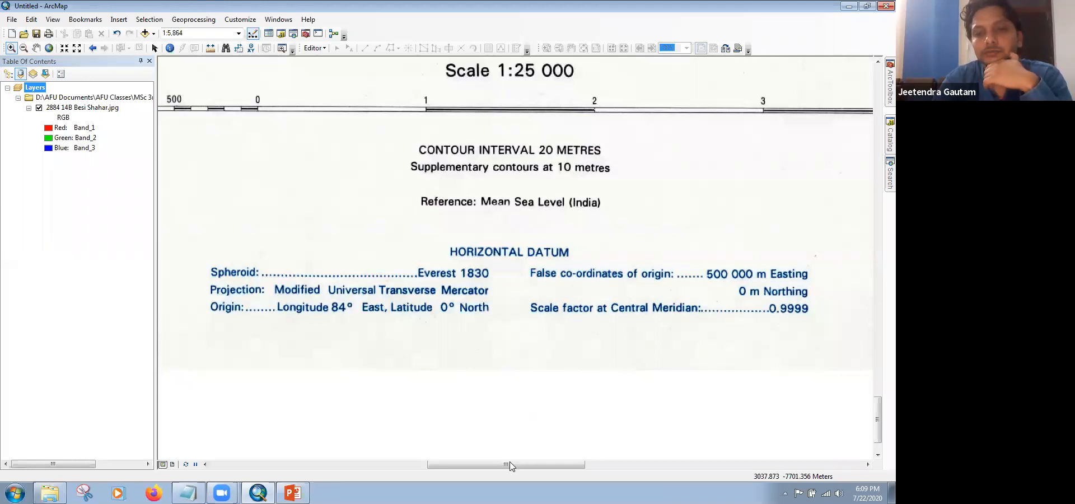
left_click(47, 49)
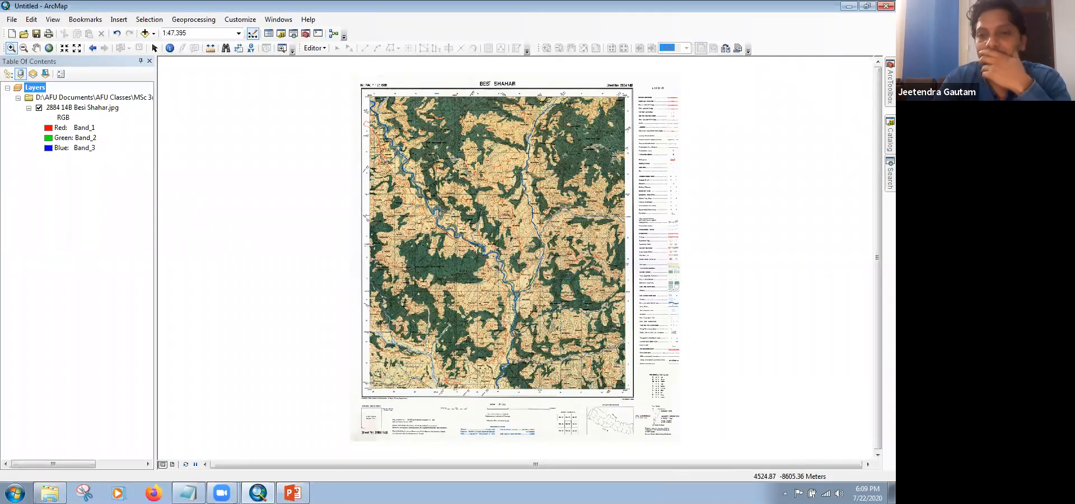
mouse_move(293, 493)
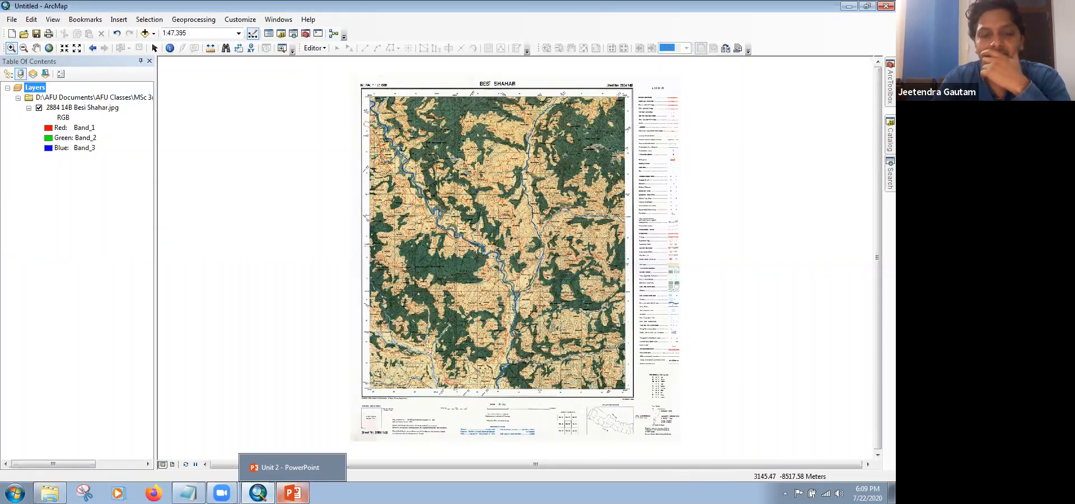
mouse_move(258, 493)
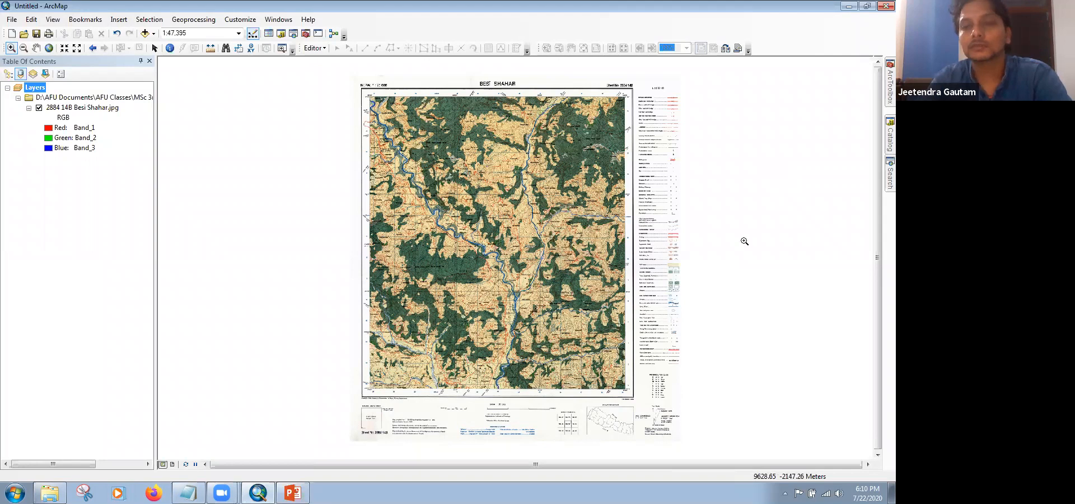
Step: Search the ArcMap tools for "define projection"
left_click(888, 173)
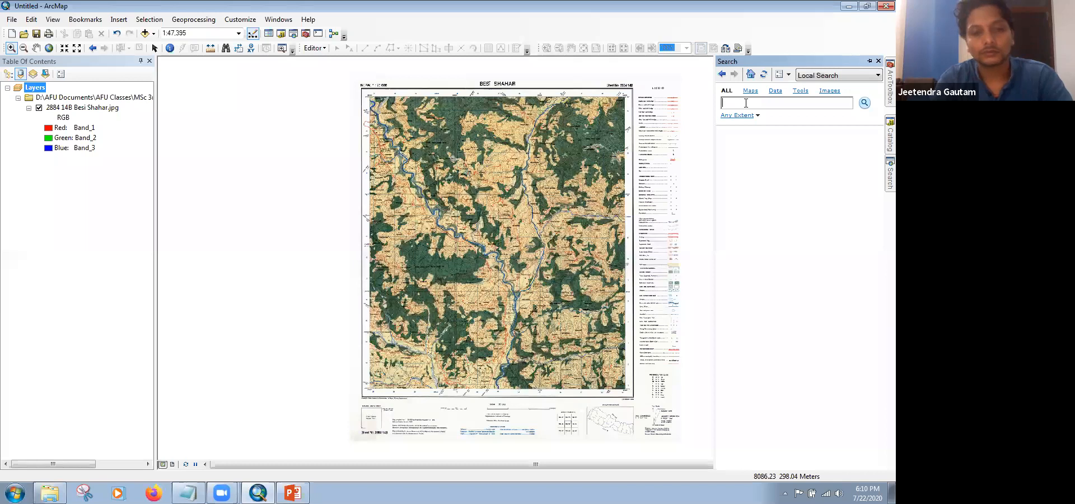
type("defi")
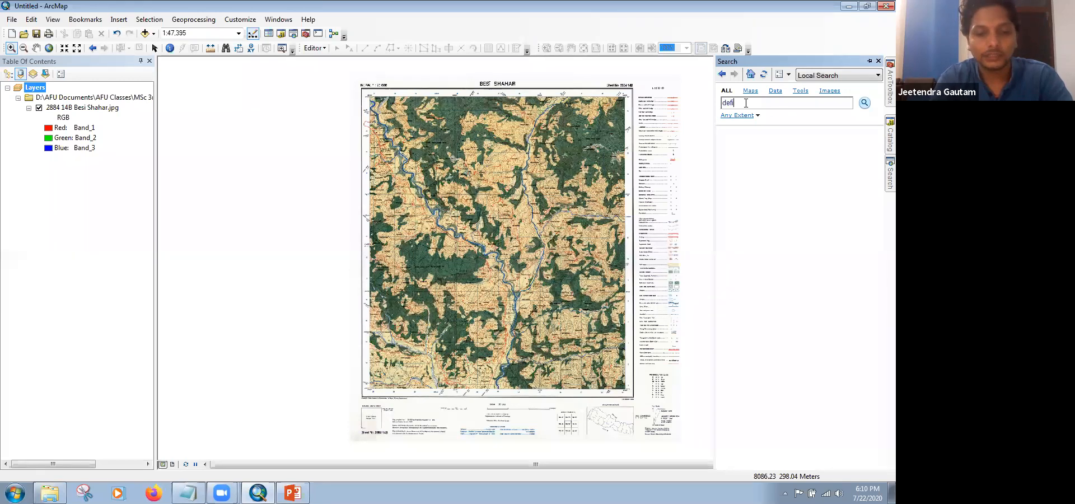
type("ne projection")
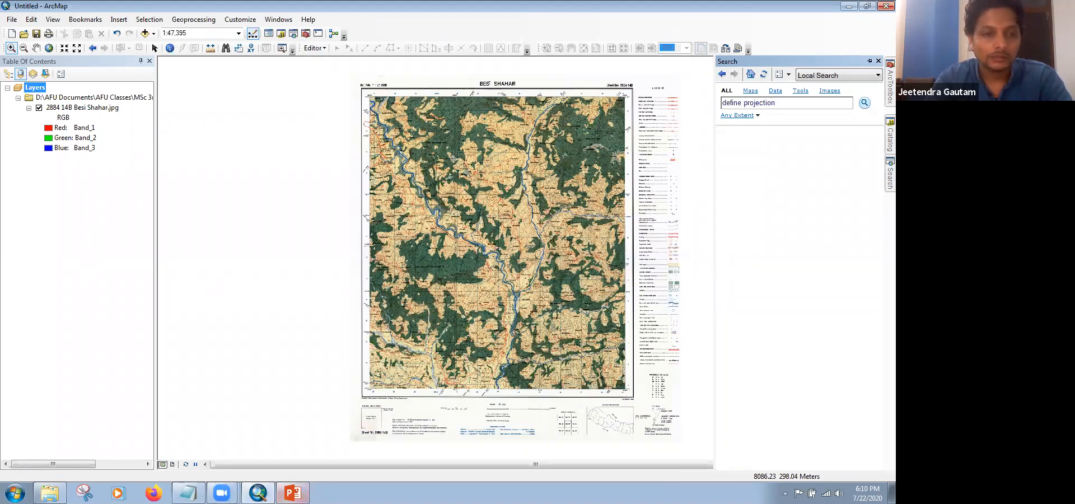
Step: Append "[Define Projection]" to the Image Projection System line in the Notepad notes and return to ArcMap
left_click(188, 493)
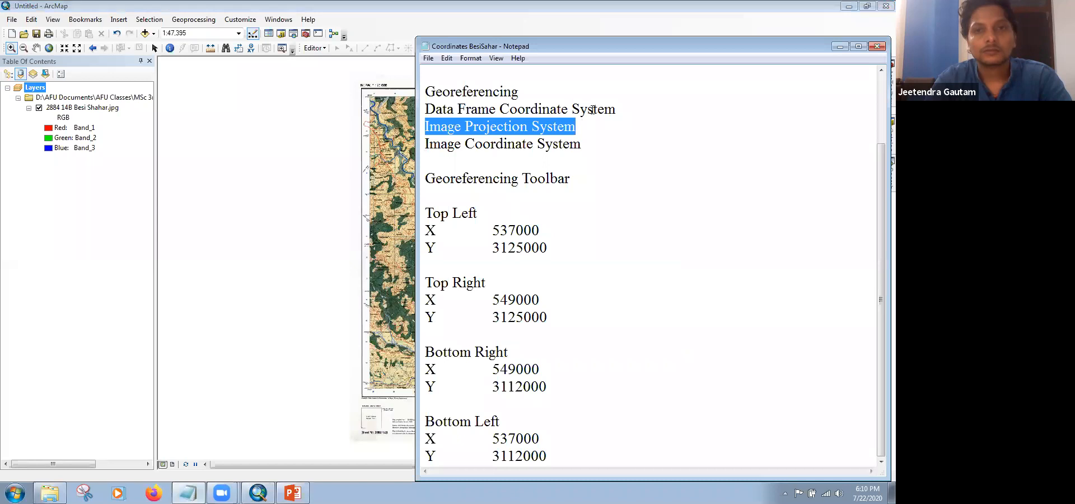
left_click(591, 130)
type("[")
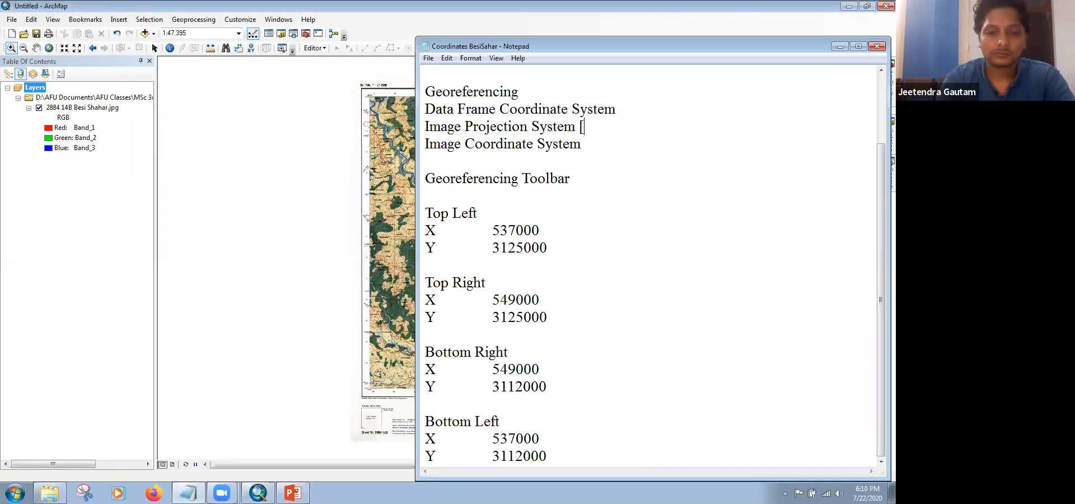
type("Define Proje")
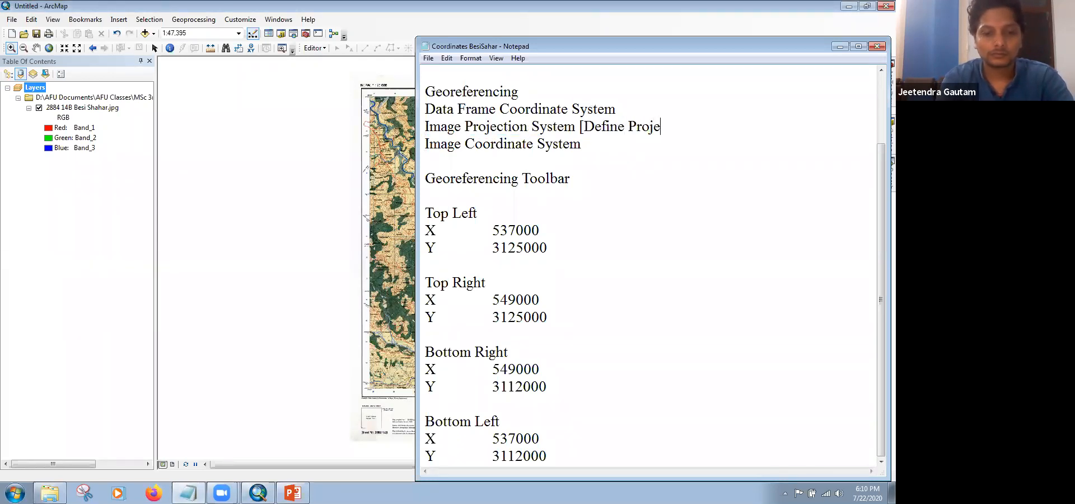
type("ction]")
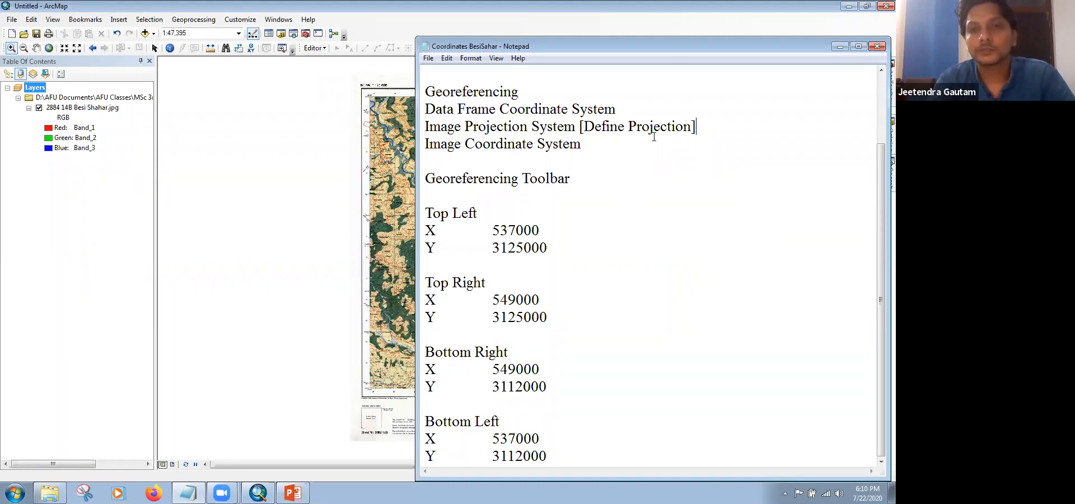
left_click(479, 27)
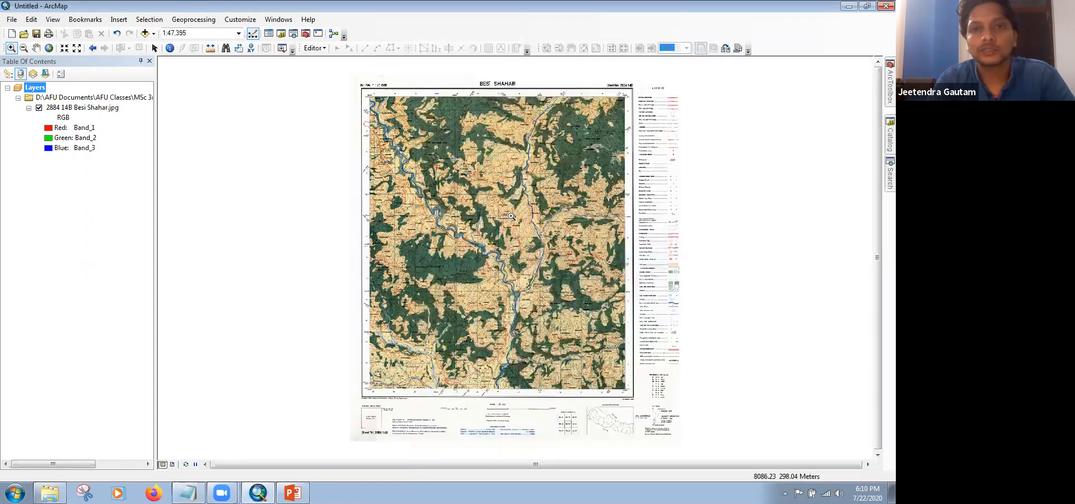
Step: Open the Data Management version of Define Projection from the search results and choose 2884 14B Besi Shahar.jpg as the input dataset
left_click(889, 181)
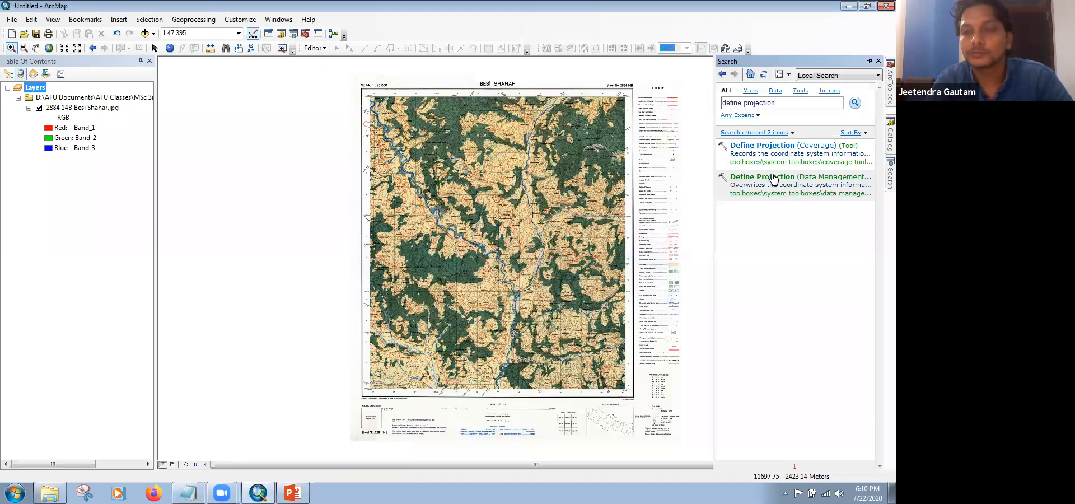
left_click(771, 176)
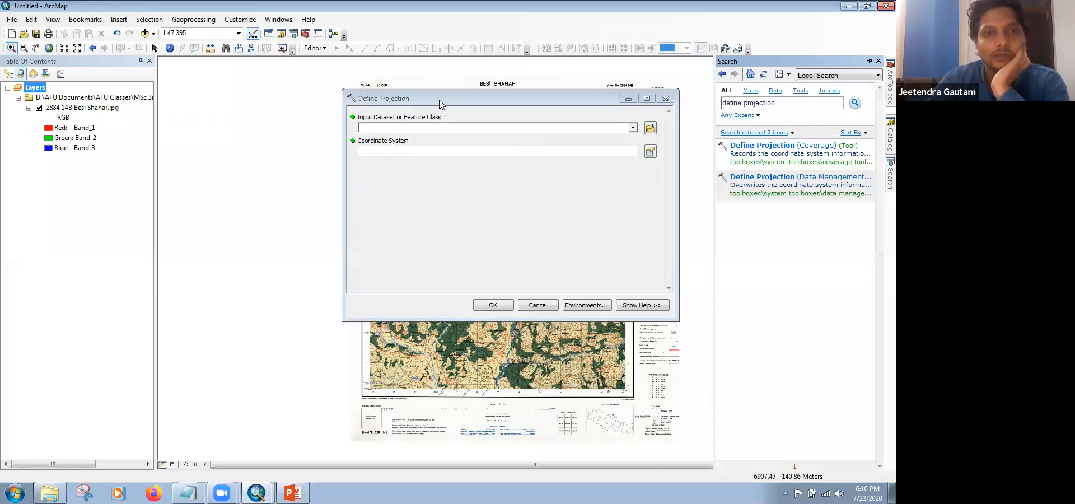
left_click(517, 157)
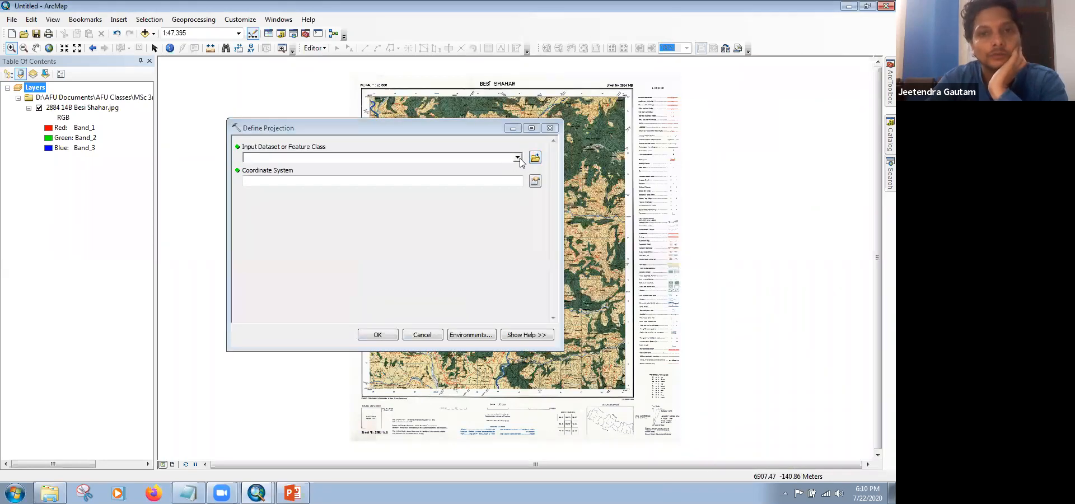
left_click(315, 171)
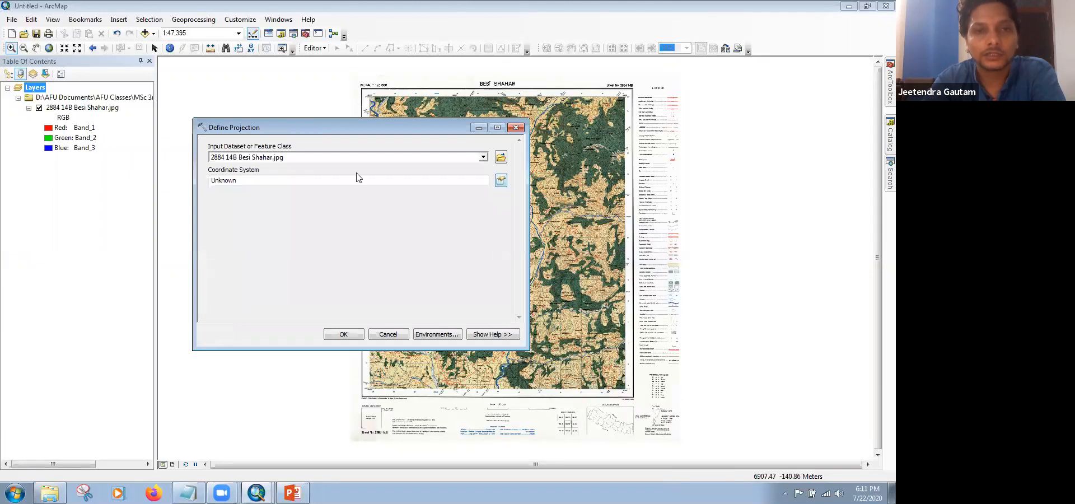
Step: Set the Besi Shahar image's coordinate system to MUTM_84 from the favorites and run Define Projection
double_click(224, 180)
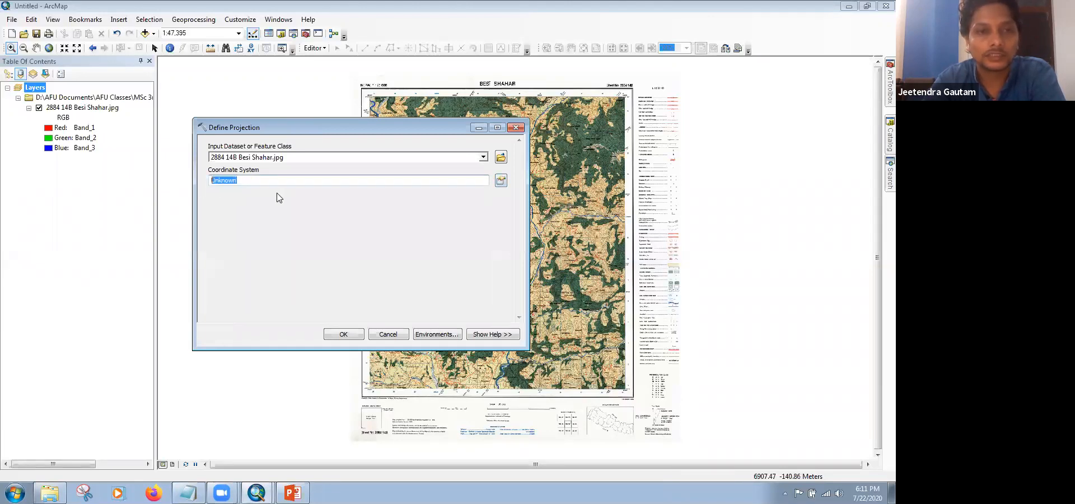
left_click(283, 179)
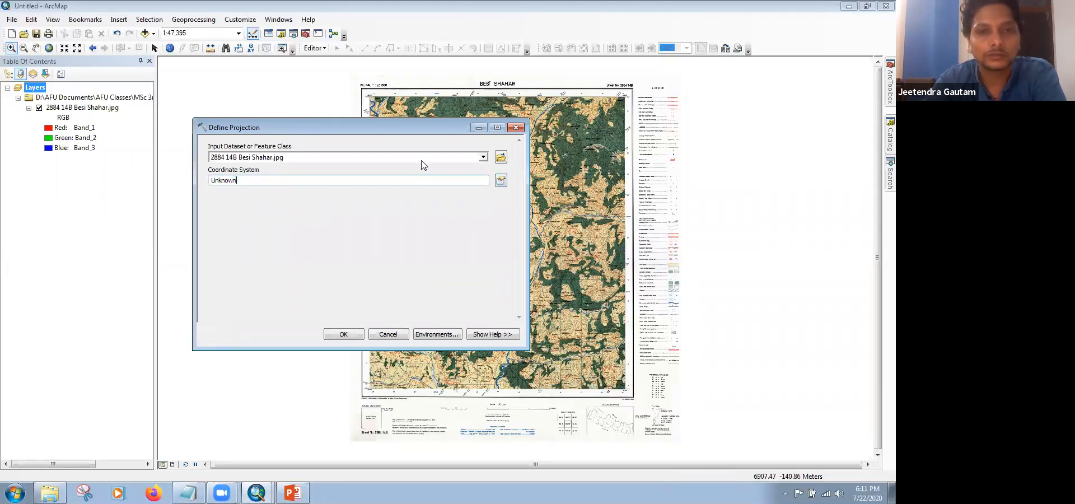
left_click(501, 180)
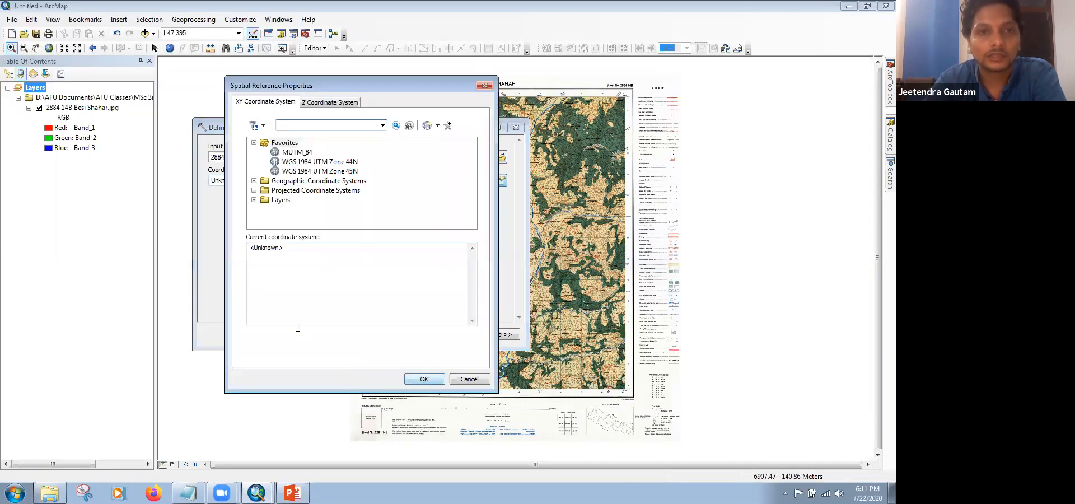
left_click(293, 154)
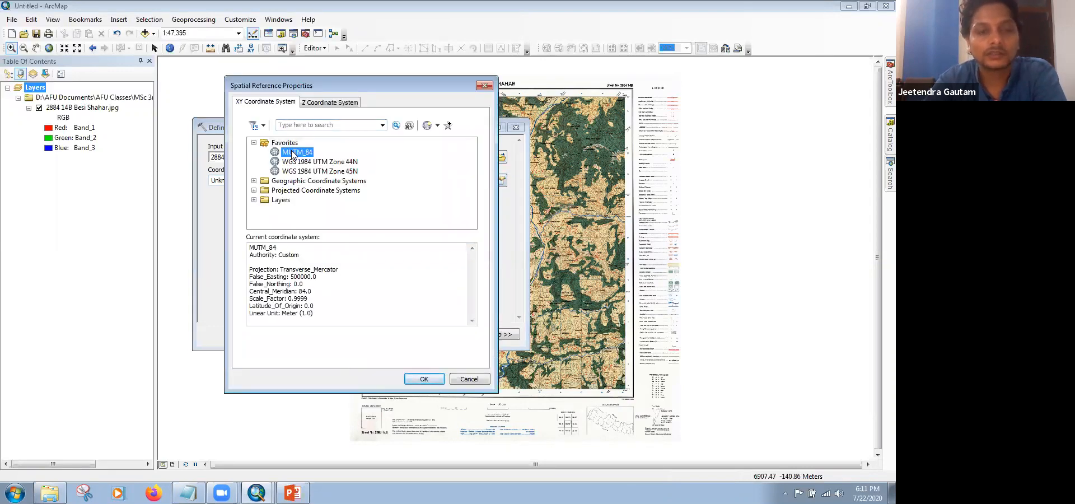
left_click(428, 380)
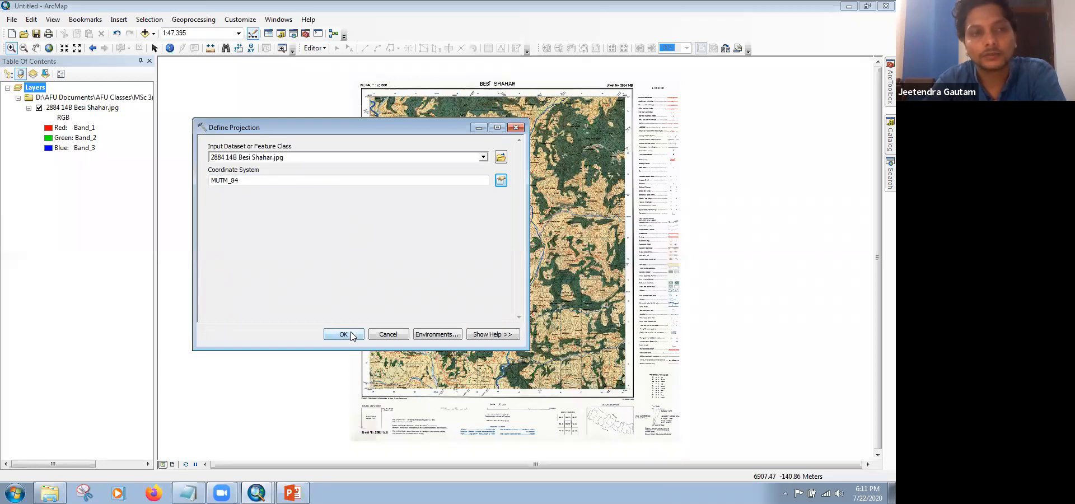
left_click_drag(321, 128, 457, 82)
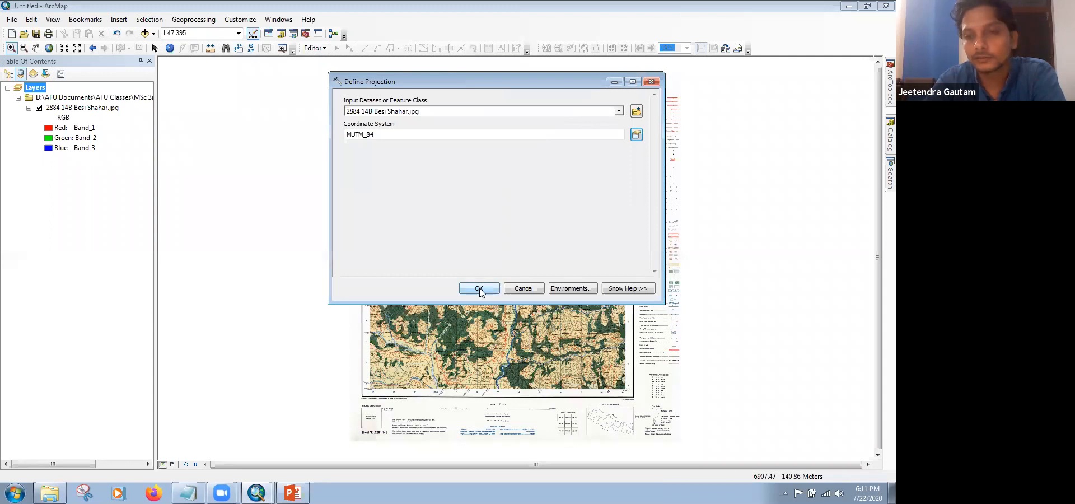
left_click(478, 288)
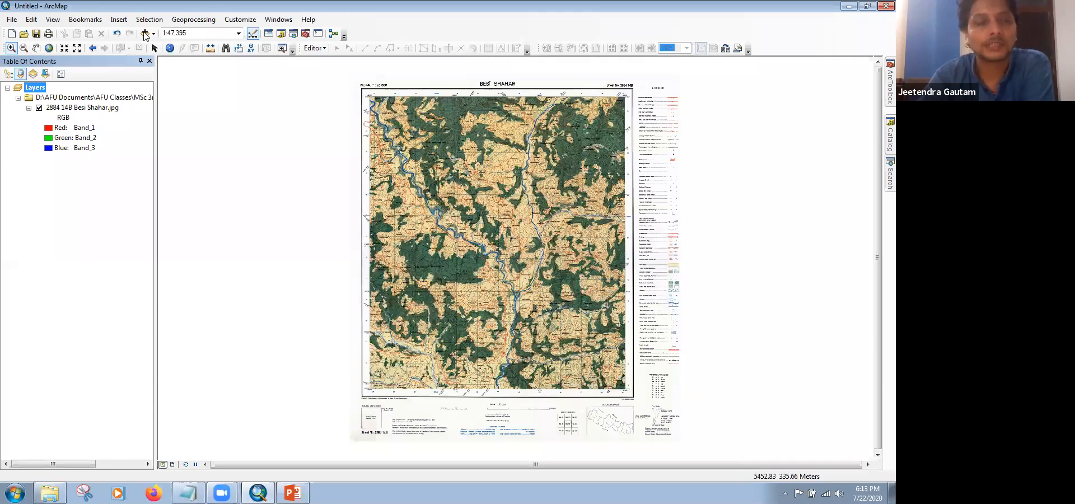
Step: Try displaying the Georeferencing toolbar docked above the map, and remove it again
right_click(375, 31)
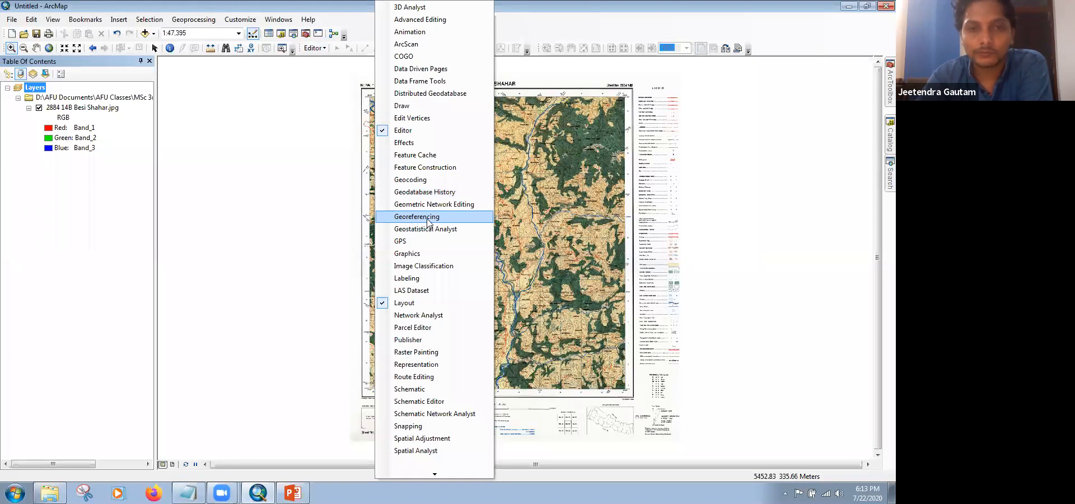
left_click(581, 25)
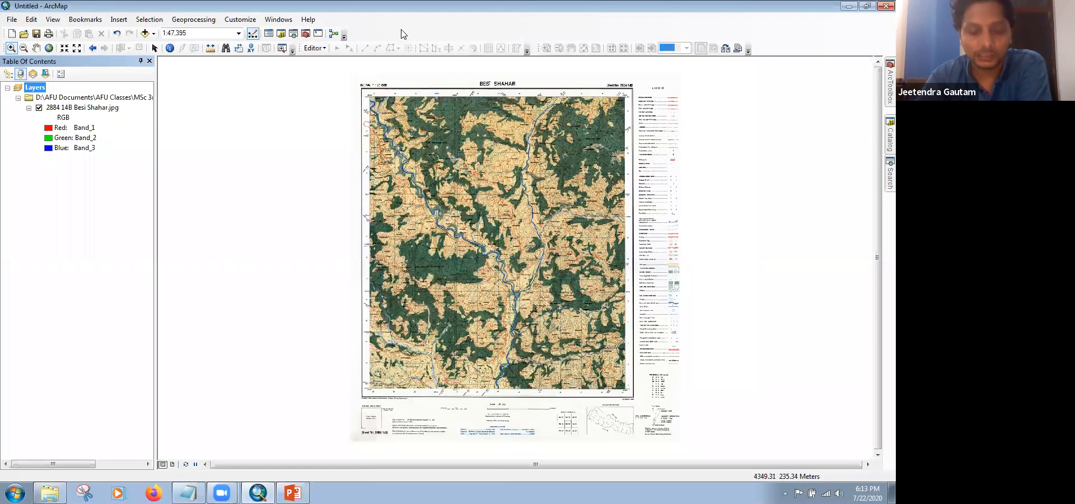
right_click(401, 34)
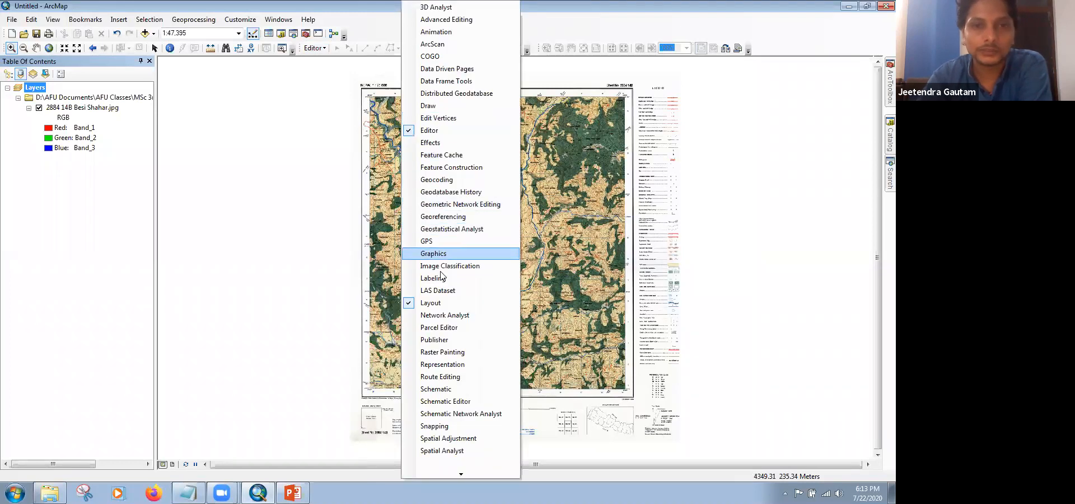
left_click(442, 217)
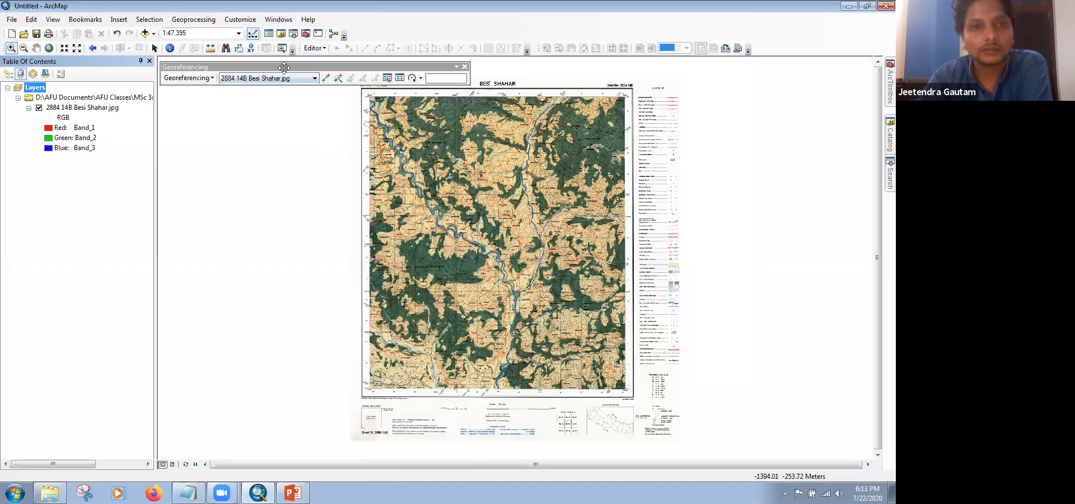
left_click_drag(284, 68, 407, 34)
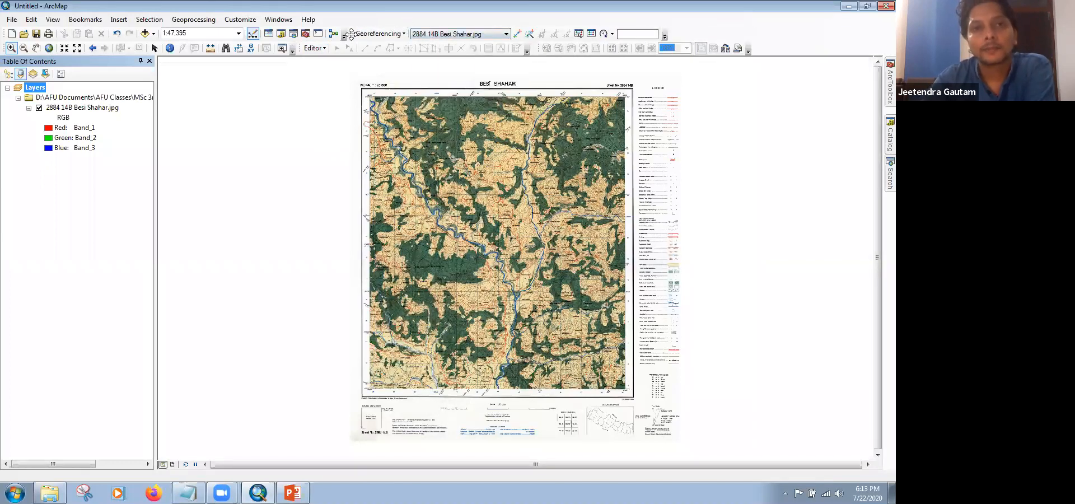
left_click_drag(349, 34, 230, 100)
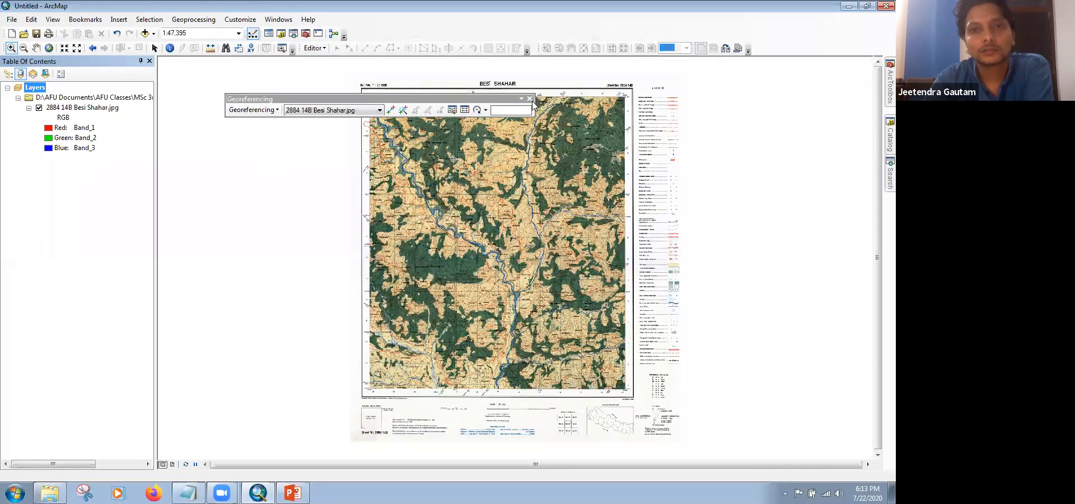
left_click(529, 98)
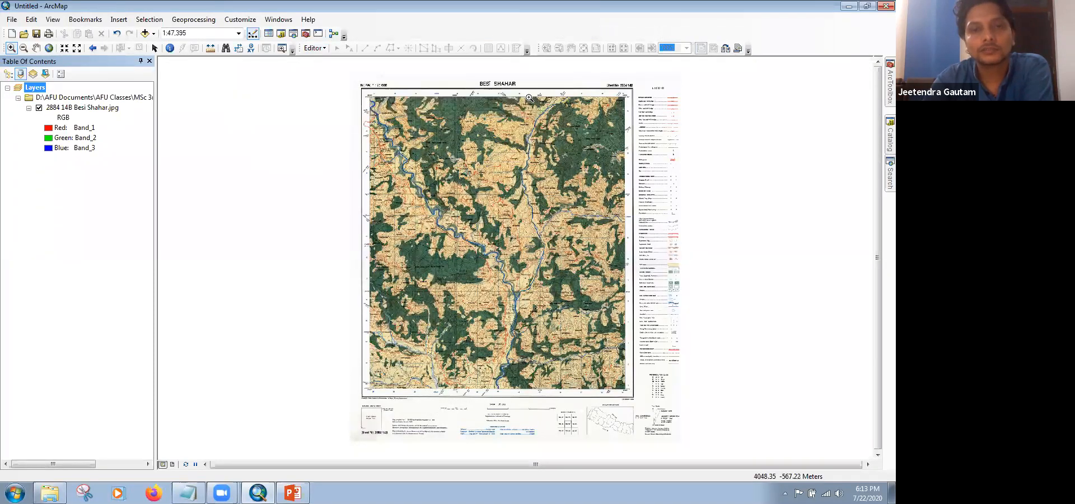
Step: Display the Georeferencing toolbar and dock it above the map alongside the standard tools
right_click(402, 30)
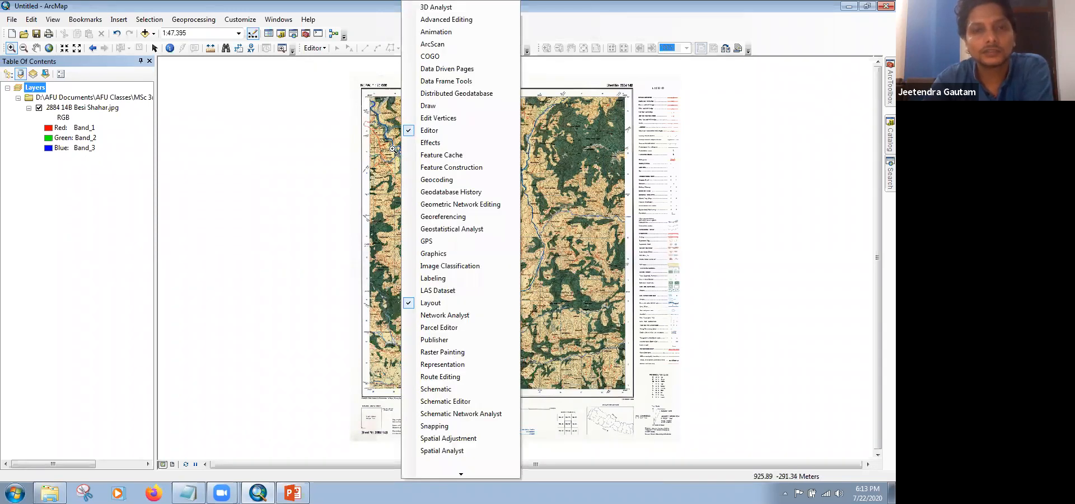
left_click(434, 217)
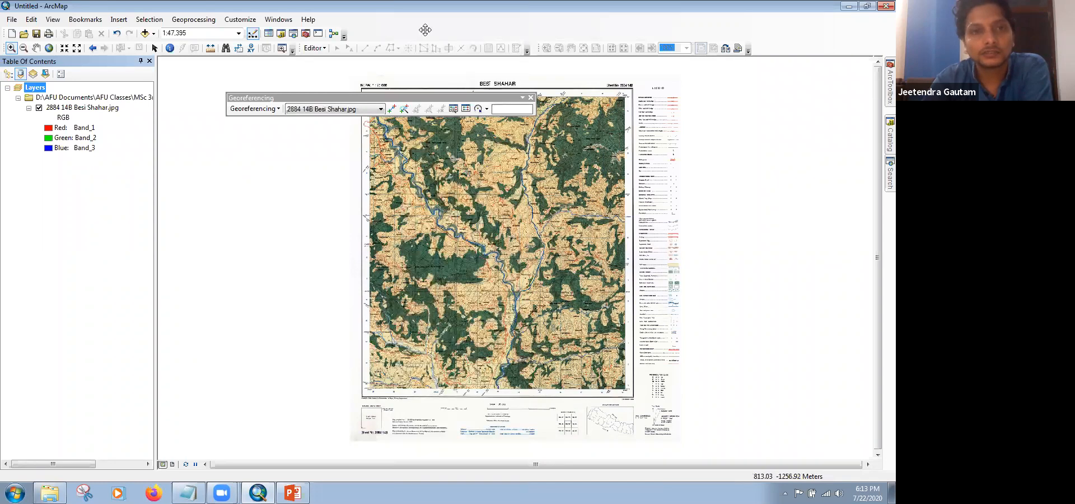
left_click_drag(424, 30, 431, 31)
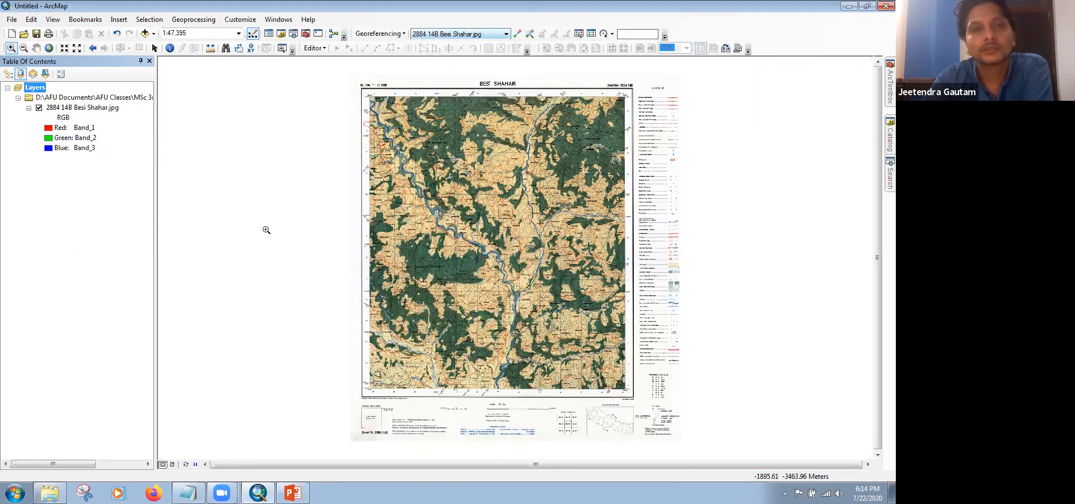
Step: Examine the layer chosen for georeferencing and the available georeferencing commands
left_click(94, 252)
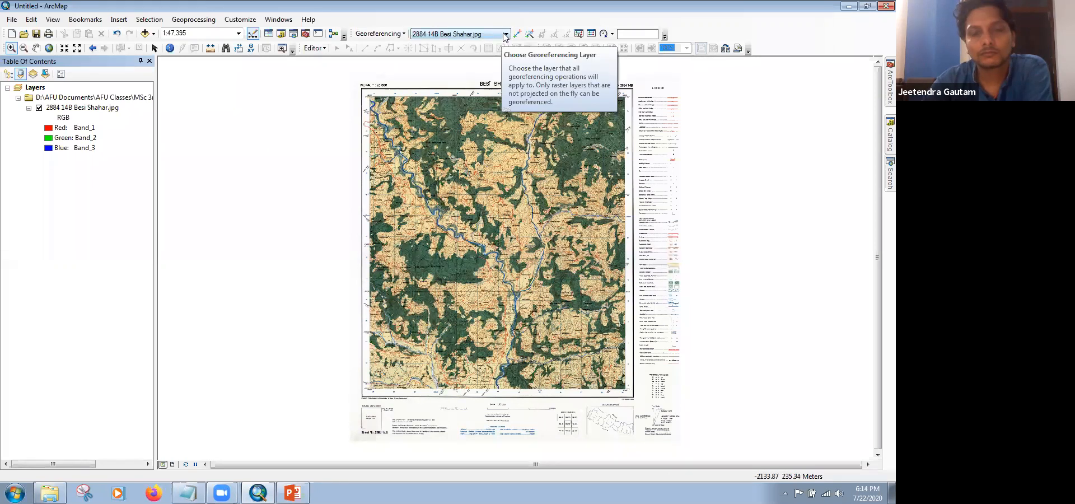
left_click(403, 35)
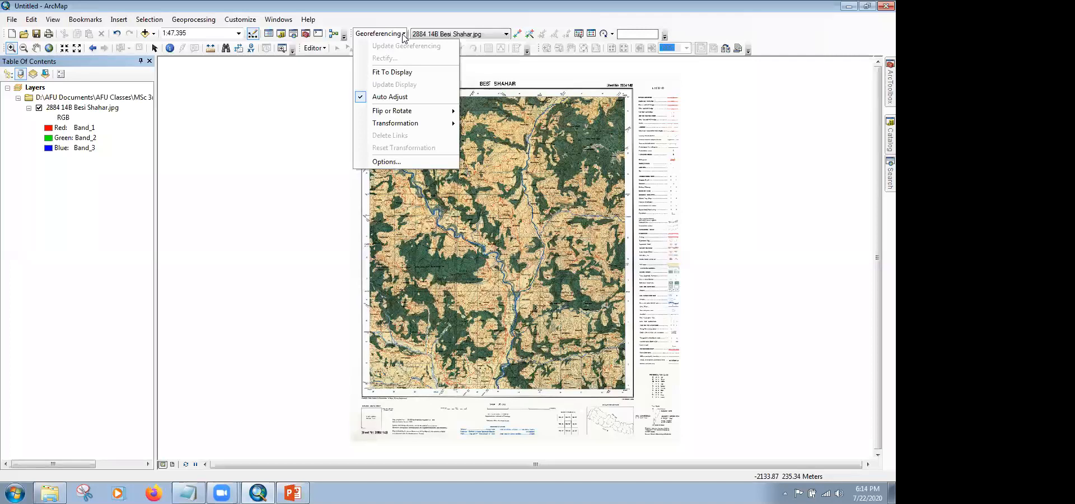
left_click(193, 223)
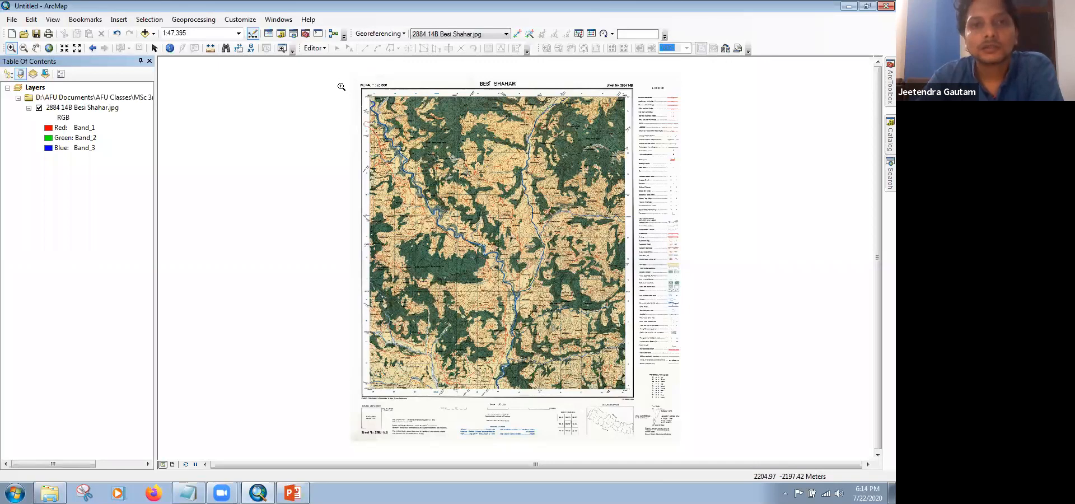
Step: Examine the map sheet's top-left corner around grid lines 37 and 25, and return to the full sheet
left_click_drag(346, 78, 410, 149)
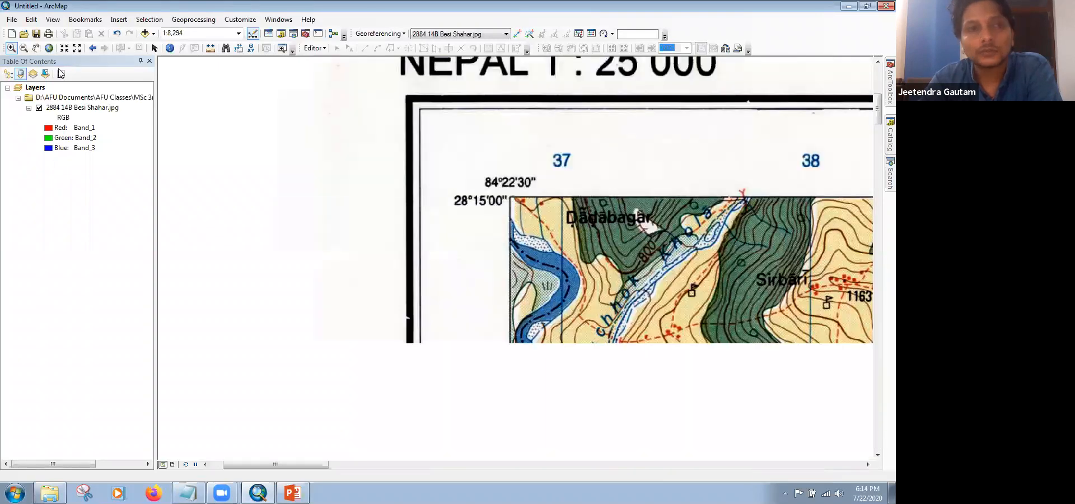
left_click(49, 49)
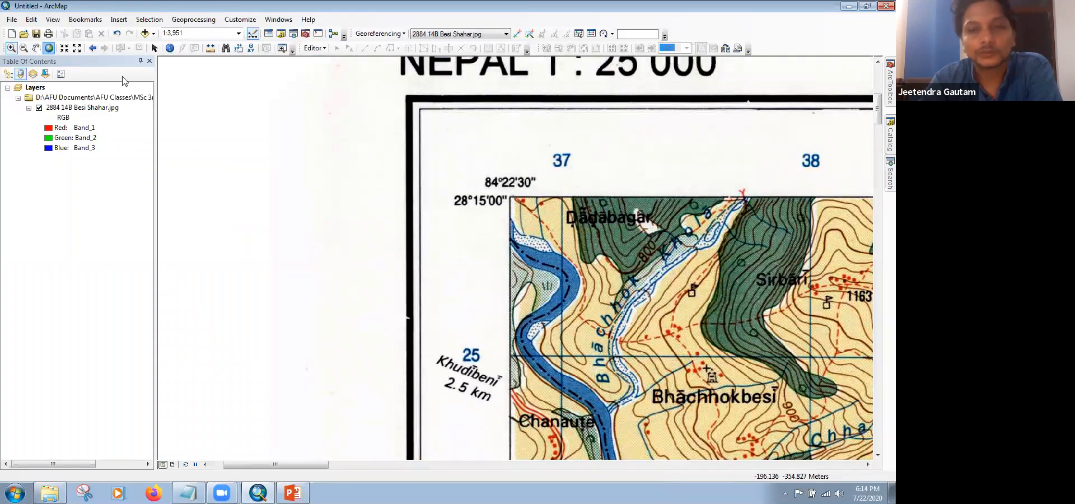
left_click(11, 48)
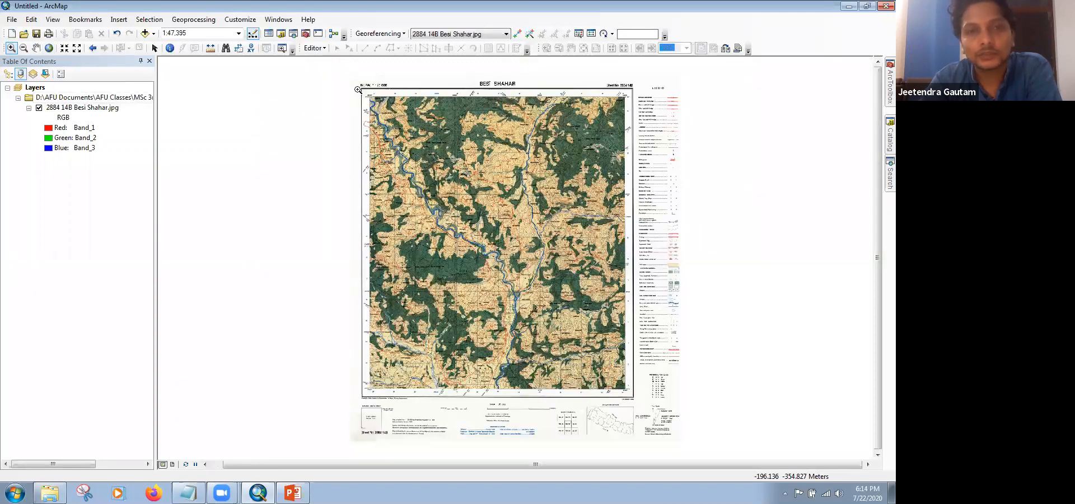
Step: Bring the crossing of grid lines 37 and 25 near the sheet's top-left corner into close view for placing a control point
left_click(440, 245)
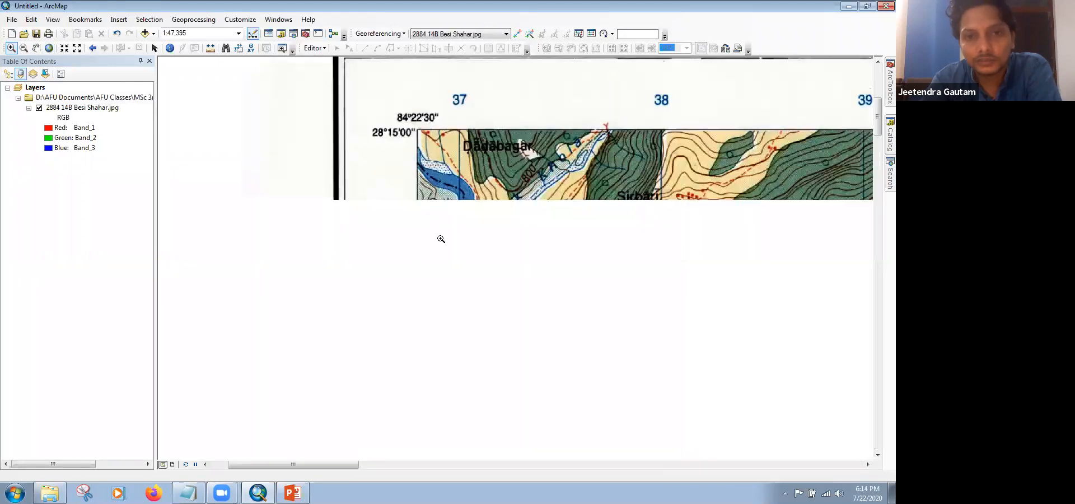
left_click_drag(431, 232, 517, 293)
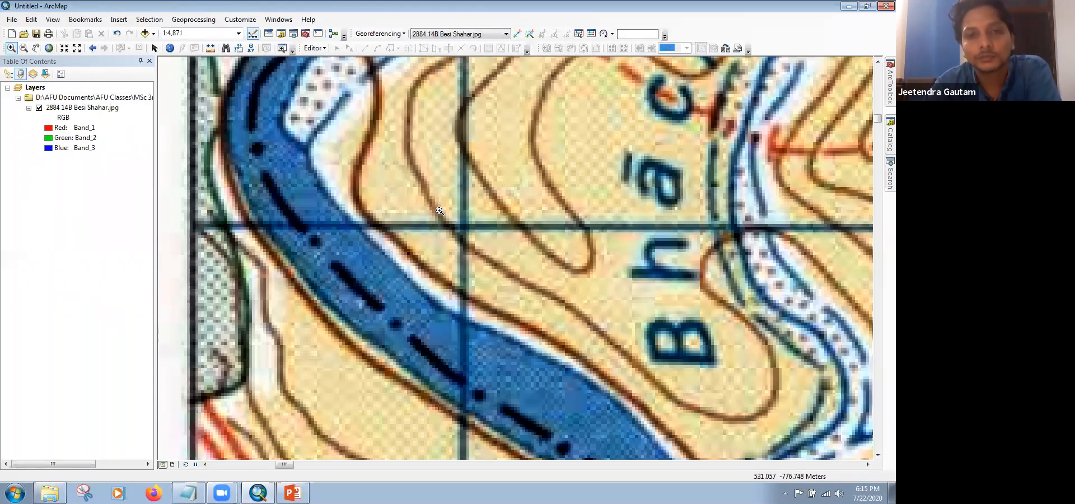
left_click(418, 191)
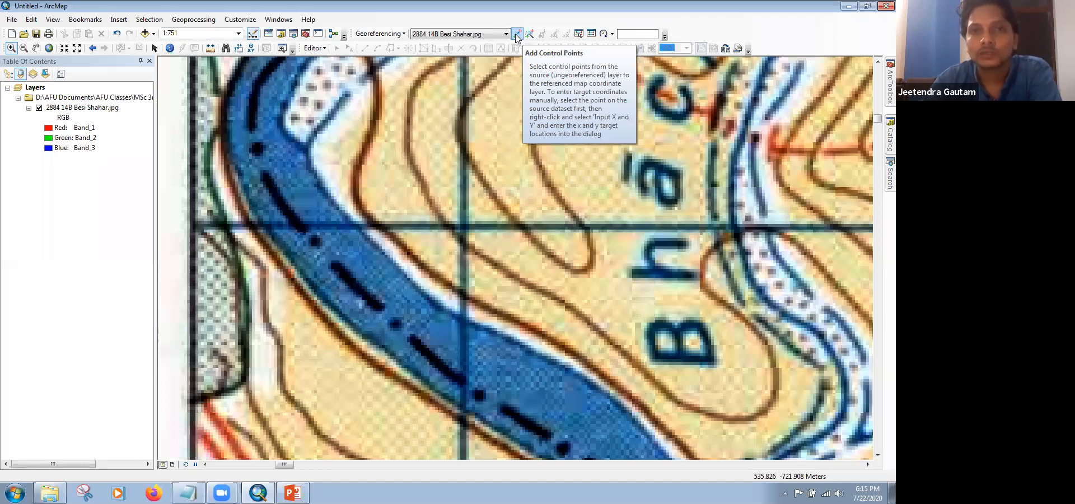
left_click(516, 37)
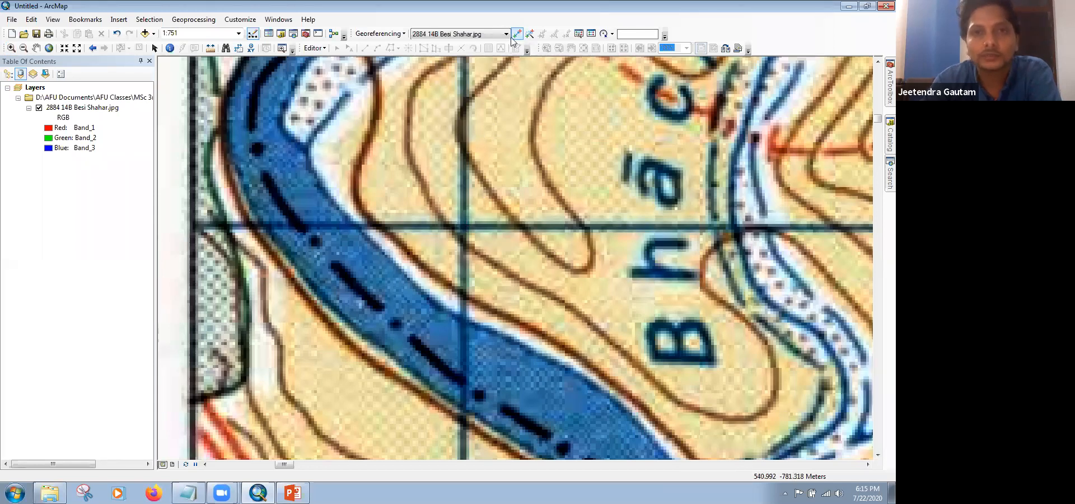
left_click(11, 49)
left_click_drag(365, 141, 558, 324)
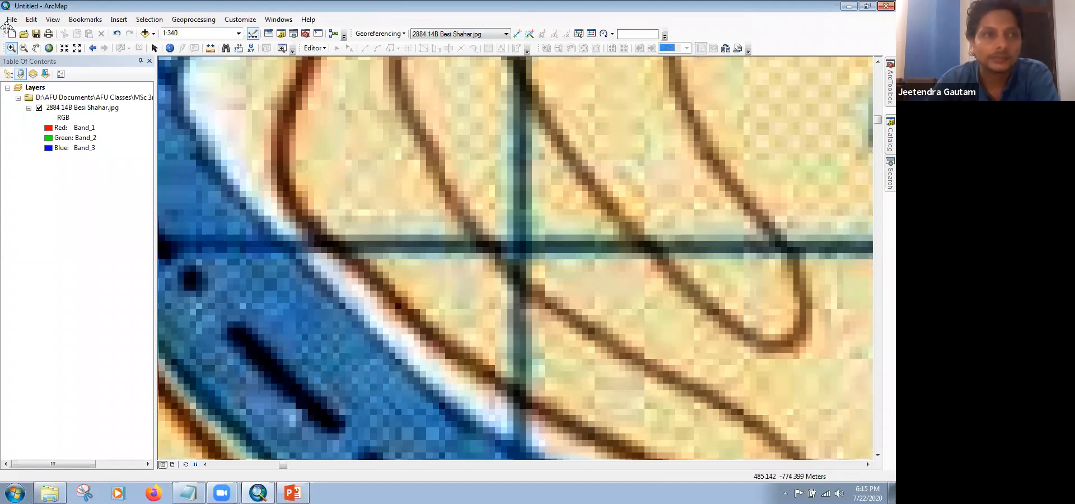
left_click_drag(340, 88, 808, 373)
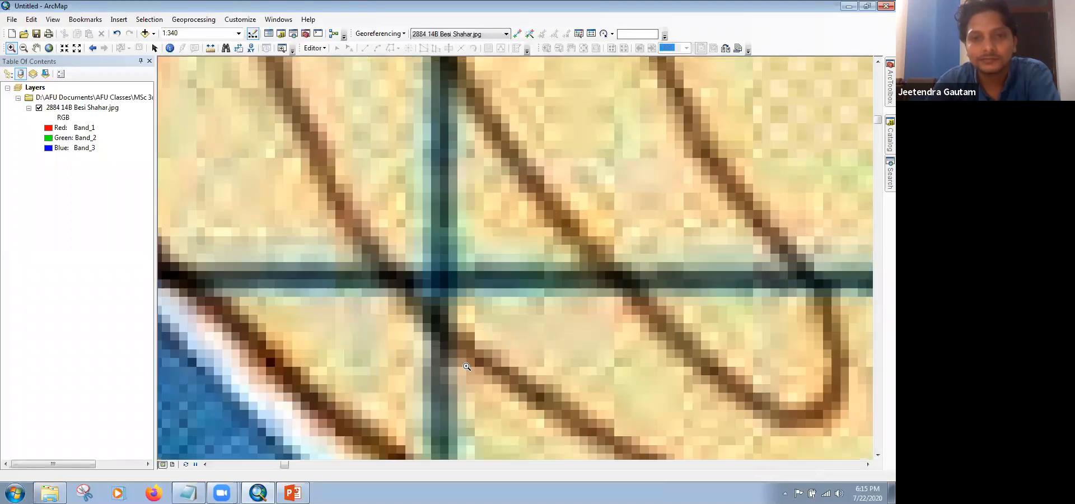
left_click(517, 35)
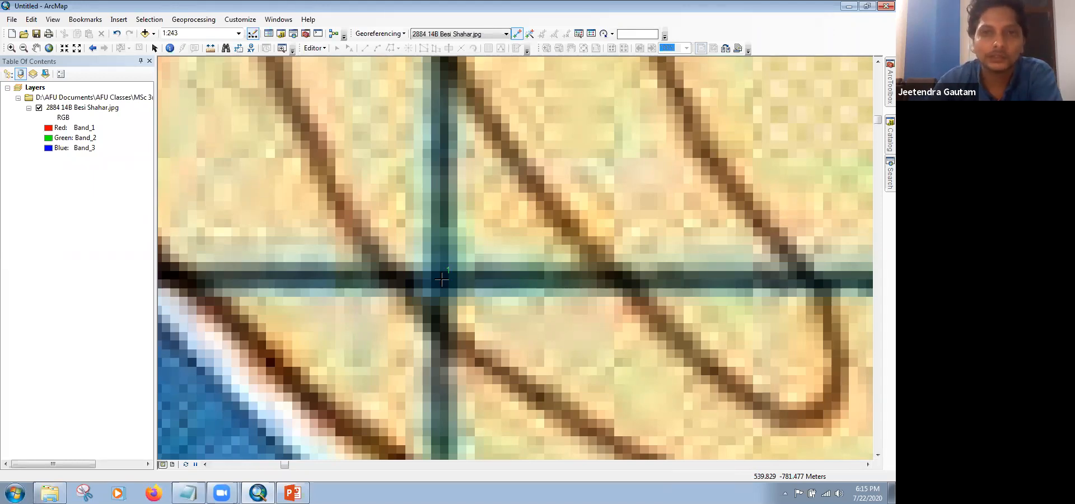
right_click(441, 279)
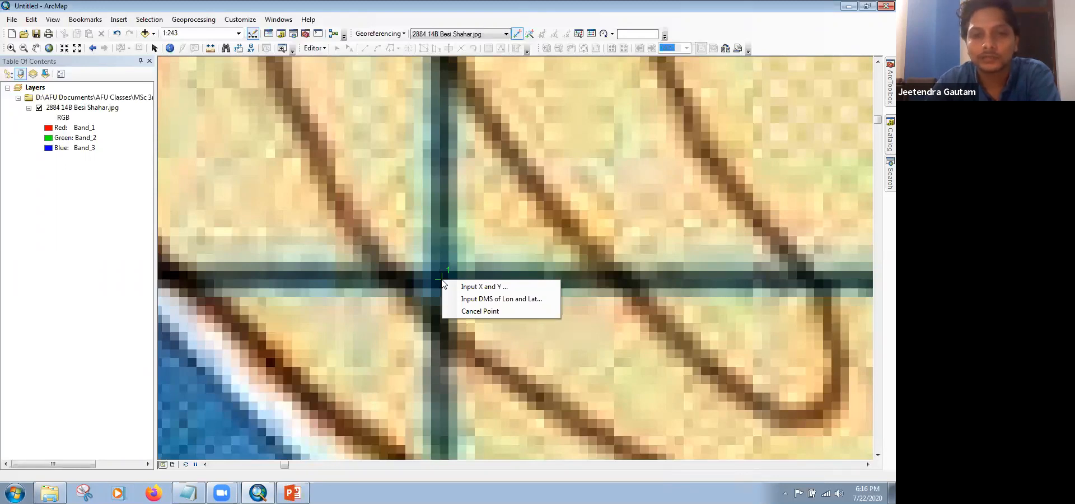
left_click(486, 286)
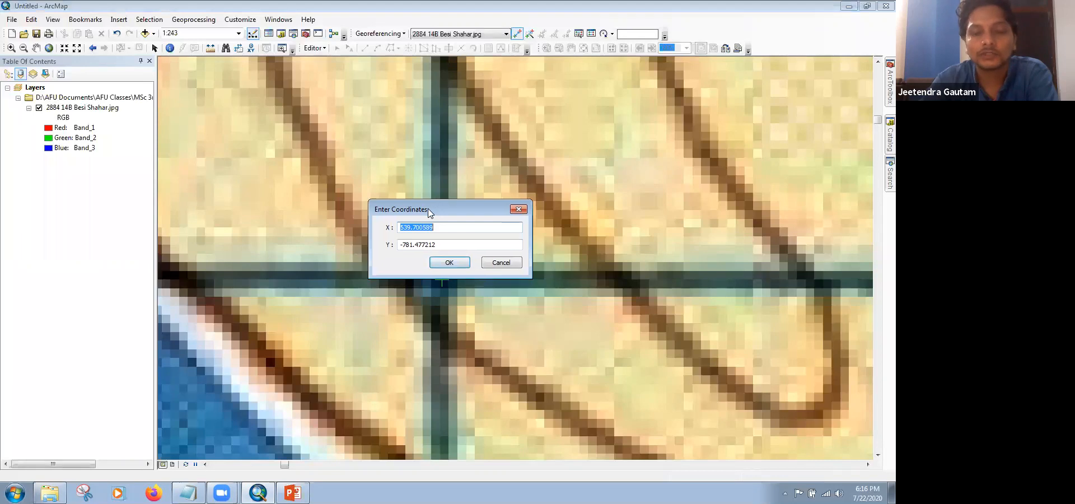
left_click_drag(428, 208, 601, 132)
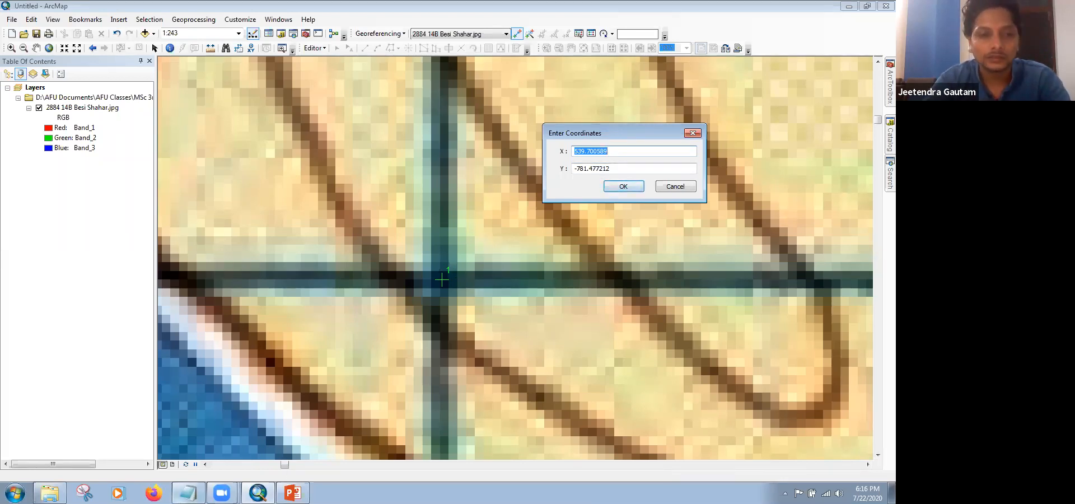
left_click(188, 492)
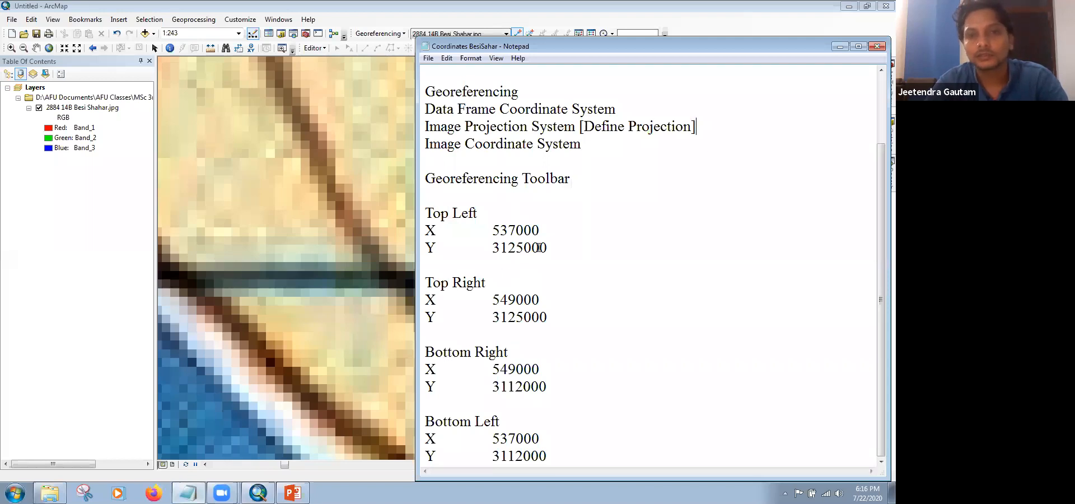
key("alt+Tab")
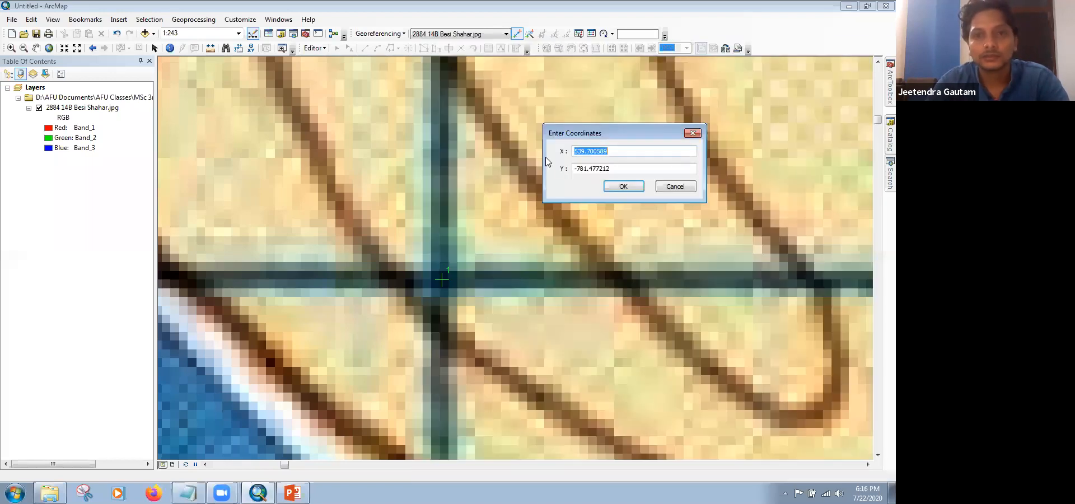
type("53700")
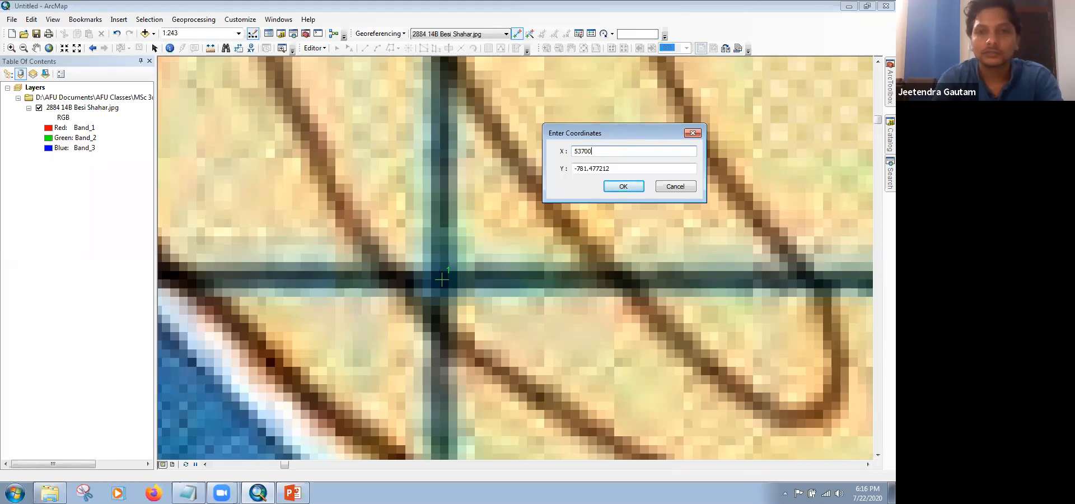
double_click(621, 168)
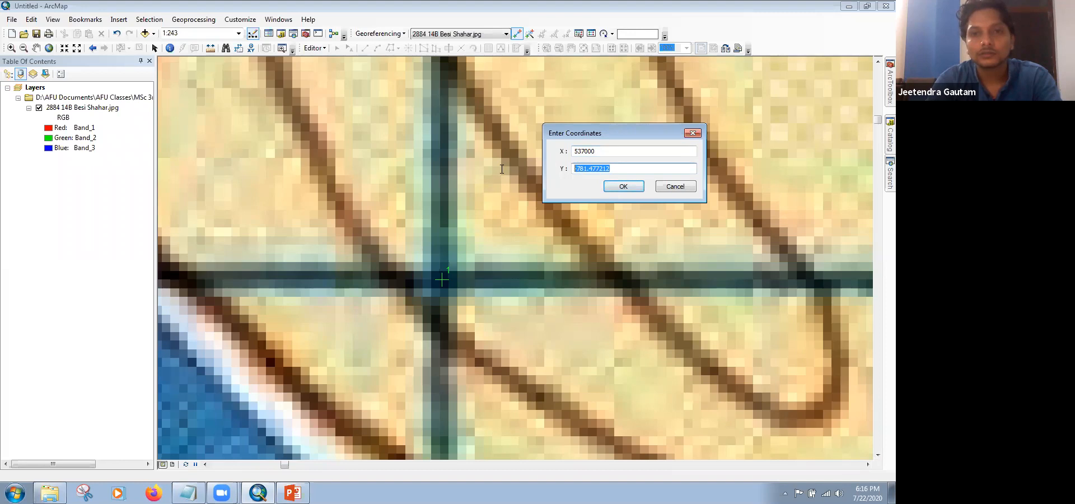
type("3125")
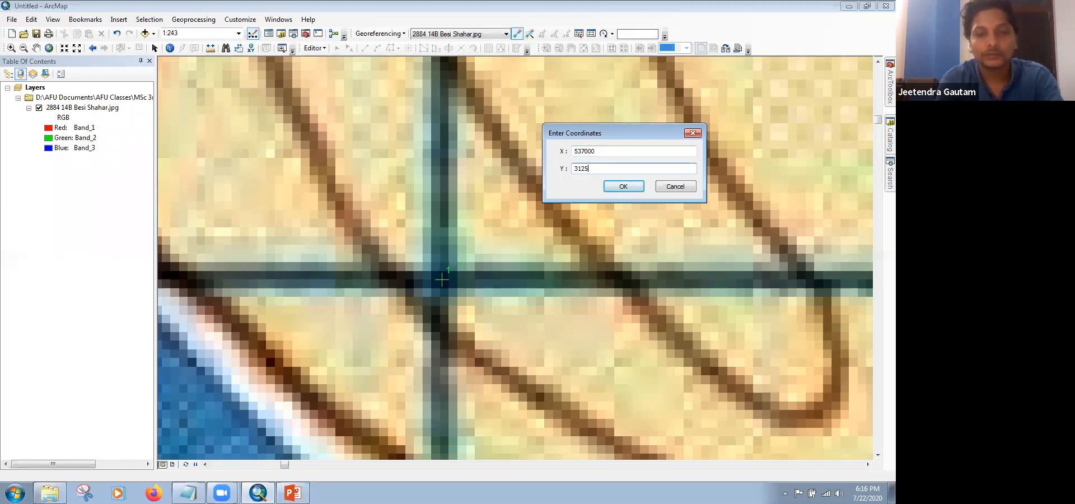
type("000")
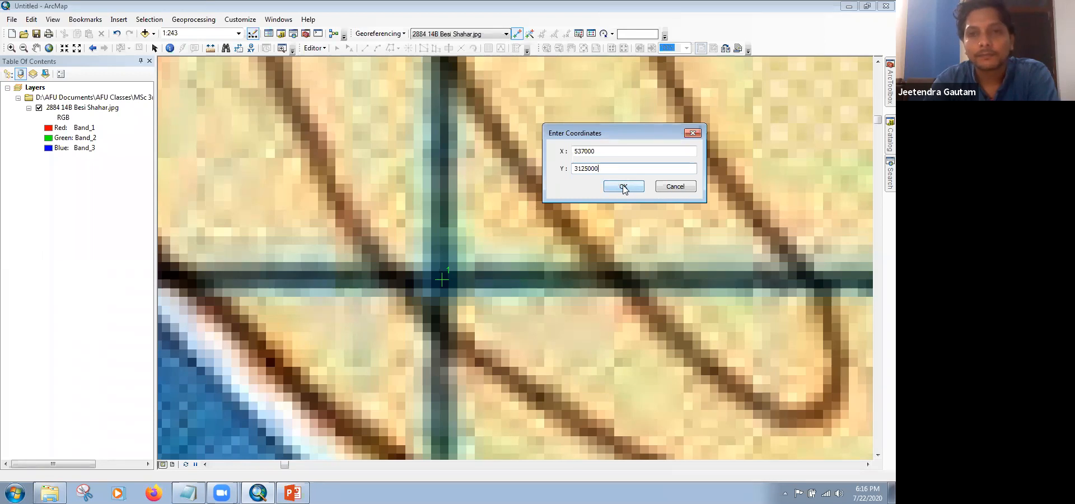
left_click(690, 189)
right_click(437, 275)
left_click(474, 307)
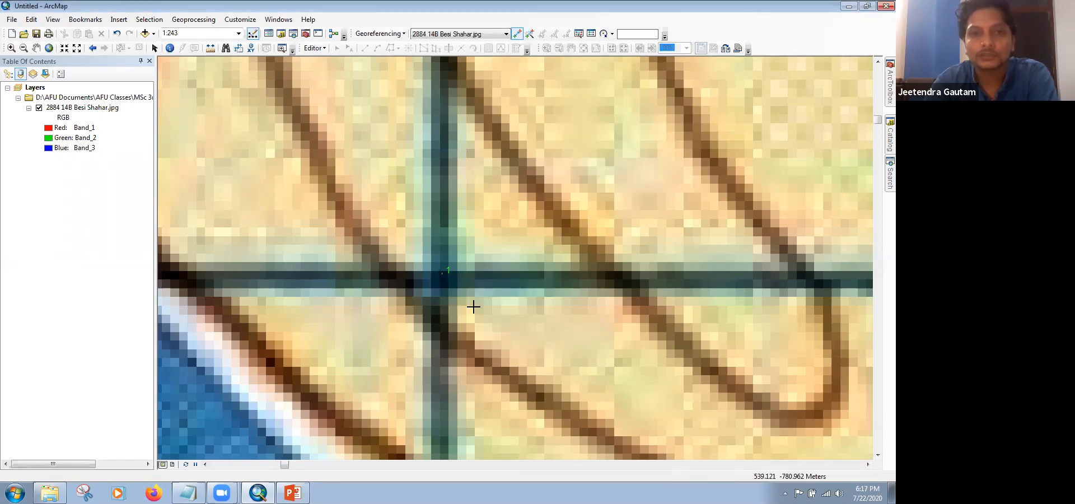
Step: Turn off Auto Adjust for the georeferencing of the Besi Shahar image
left_click(402, 34)
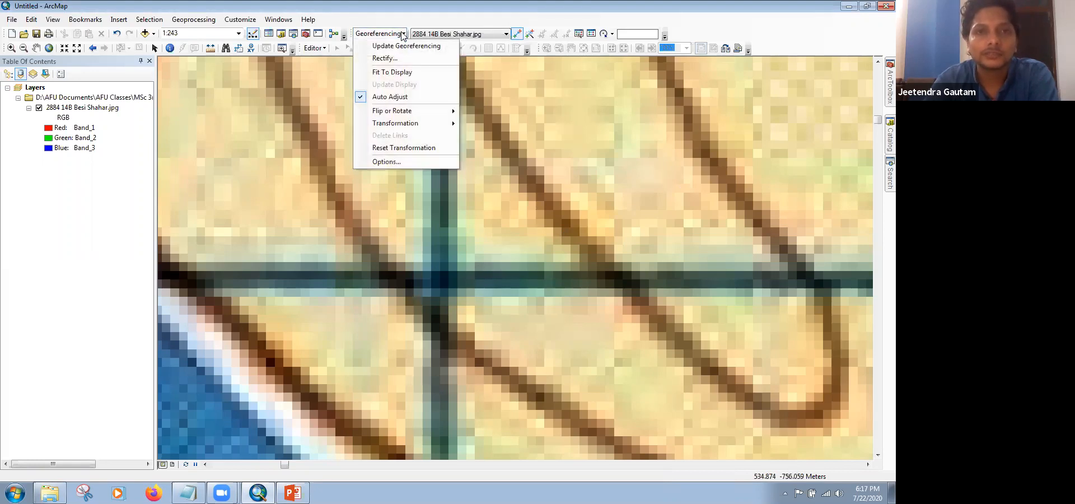
left_click(361, 97)
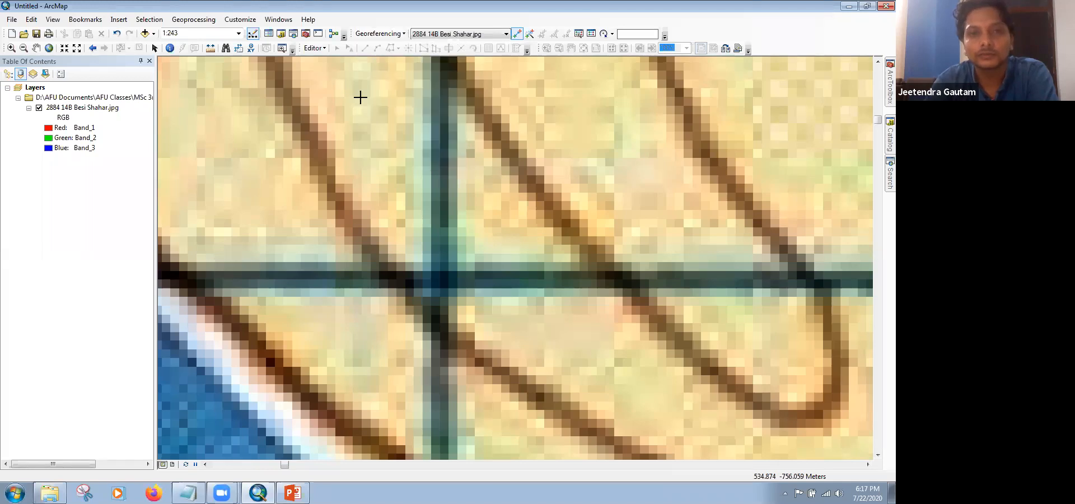
left_click(403, 34)
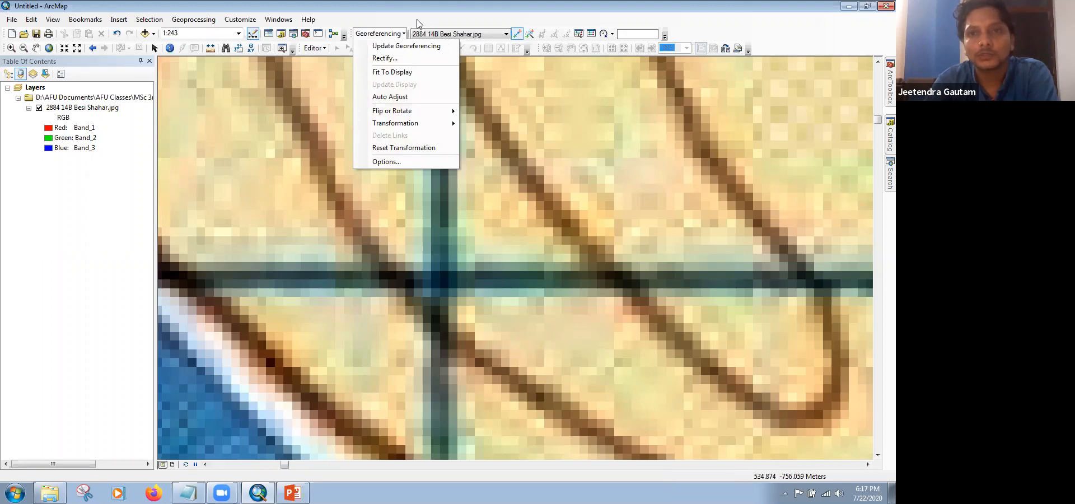
left_click(440, 279)
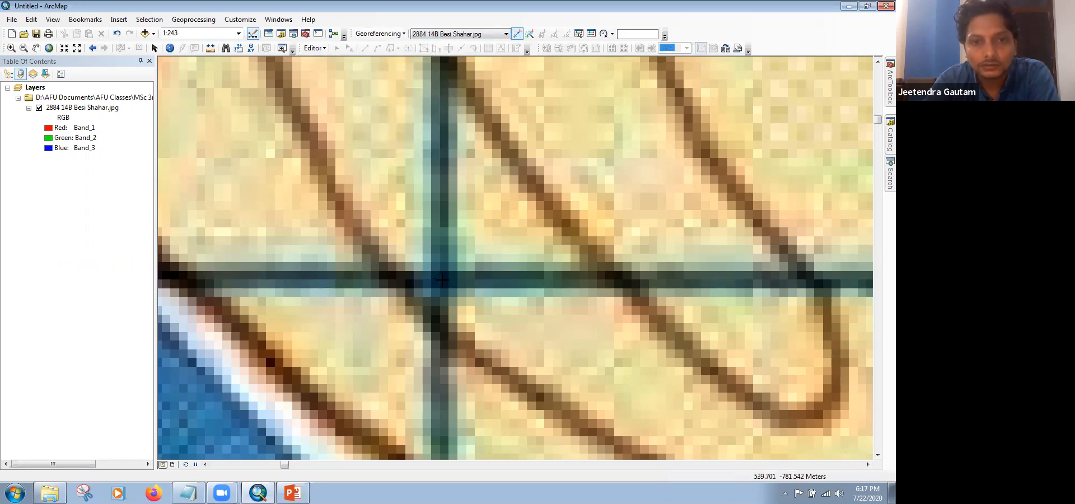
Step: Add a control point at the top-left grid crossing of lines 37 and 25 with X 537000 and Y 3125000
left_click(441, 280)
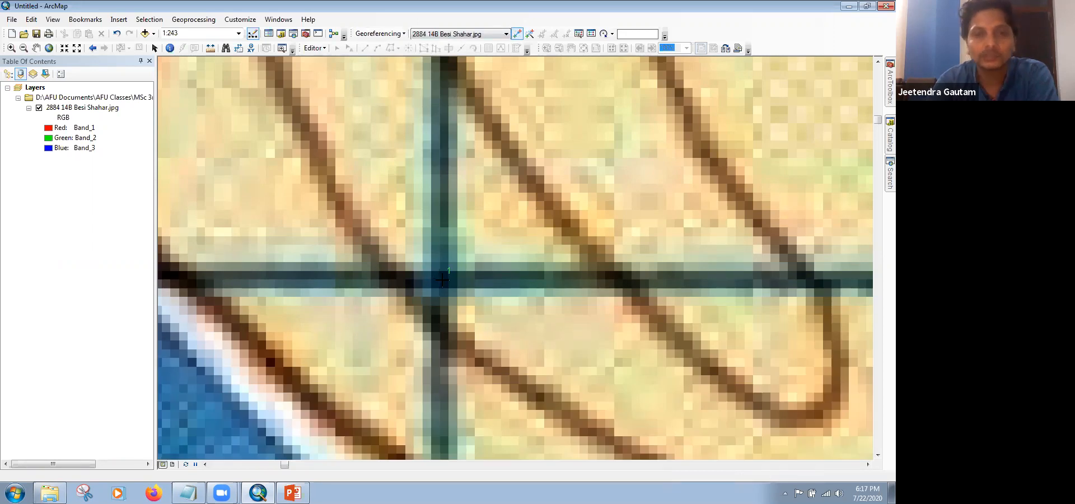
right_click(442, 279)
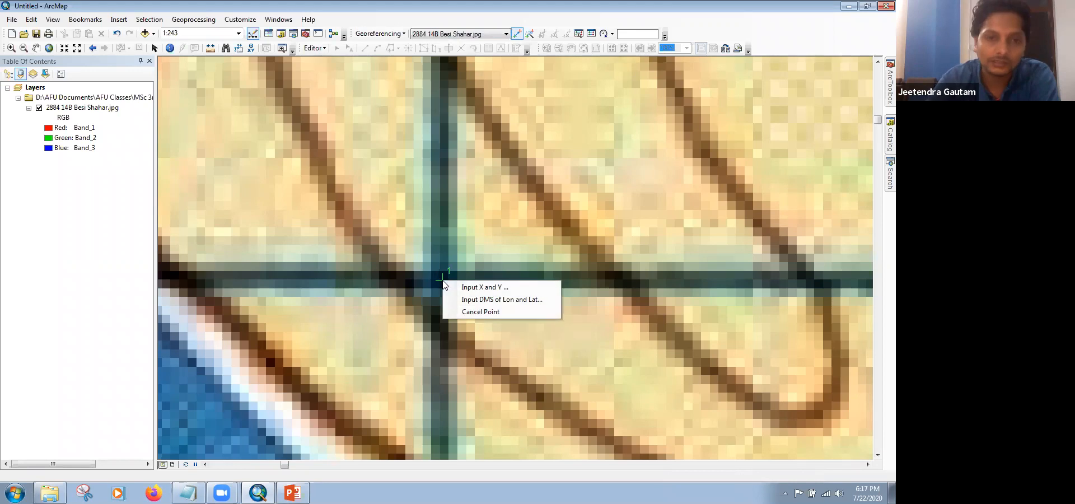
left_click(516, 287)
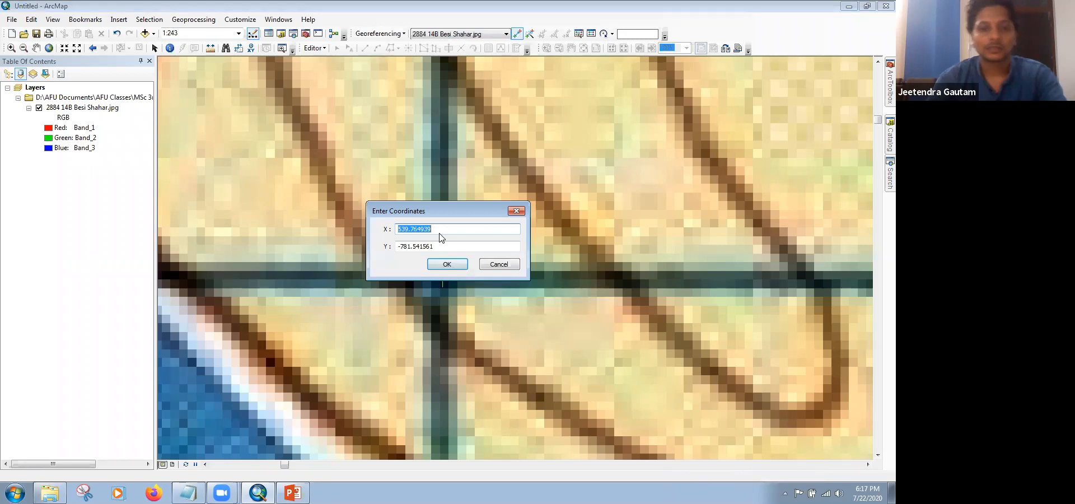
type("537")
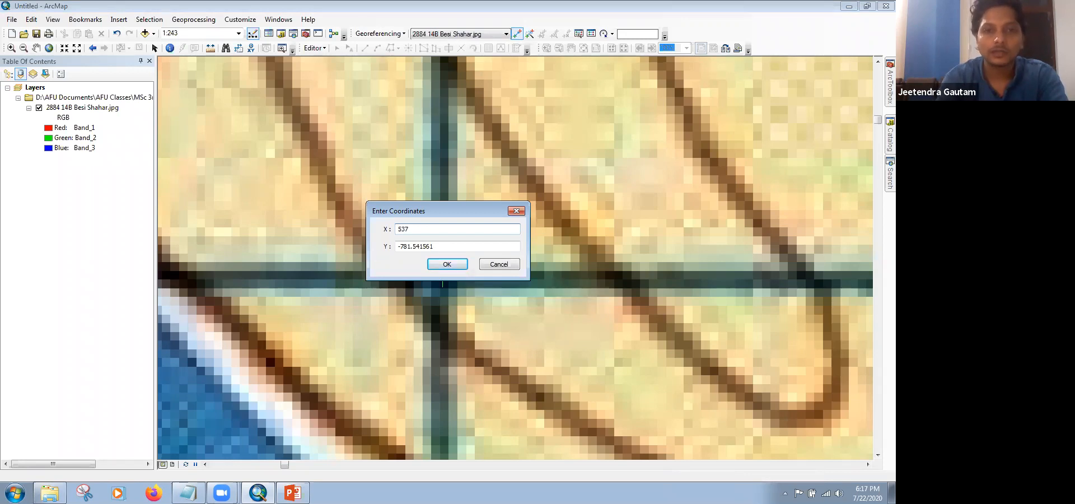
type("000")
key("Tab")
type("3125000")
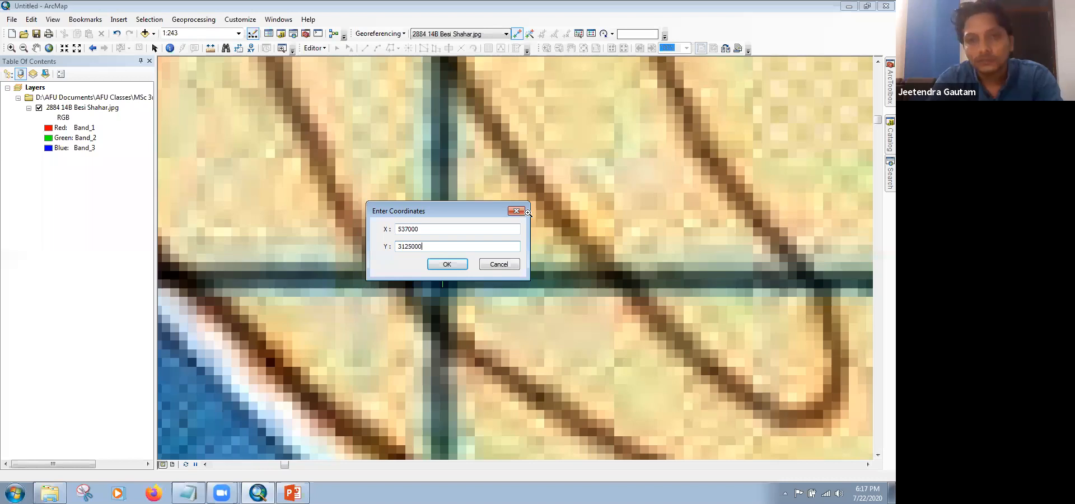
left_click(490, 264)
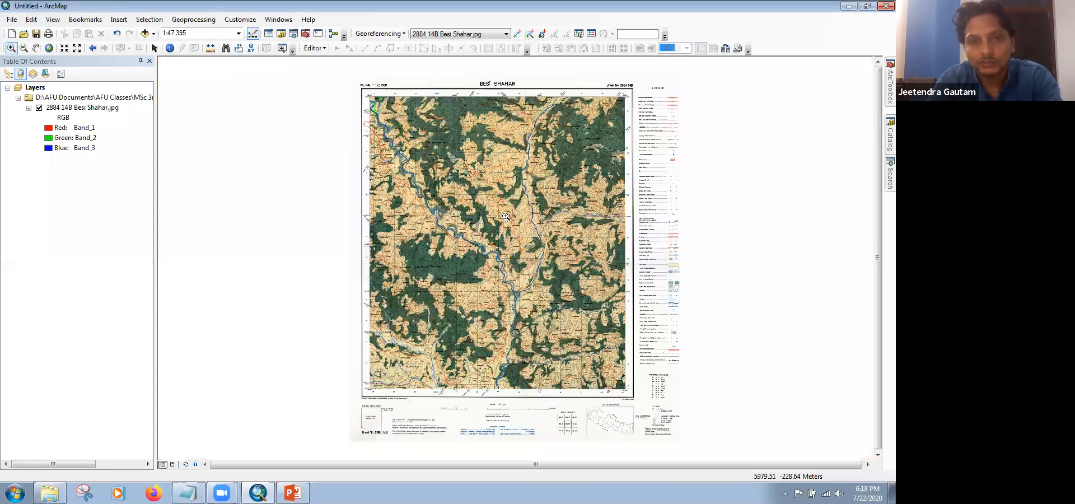
Step: Add a second control point at the map sheet's top-right grid crossing with X 549000 and Y 3125000
left_click_drag(595, 80, 655, 139)
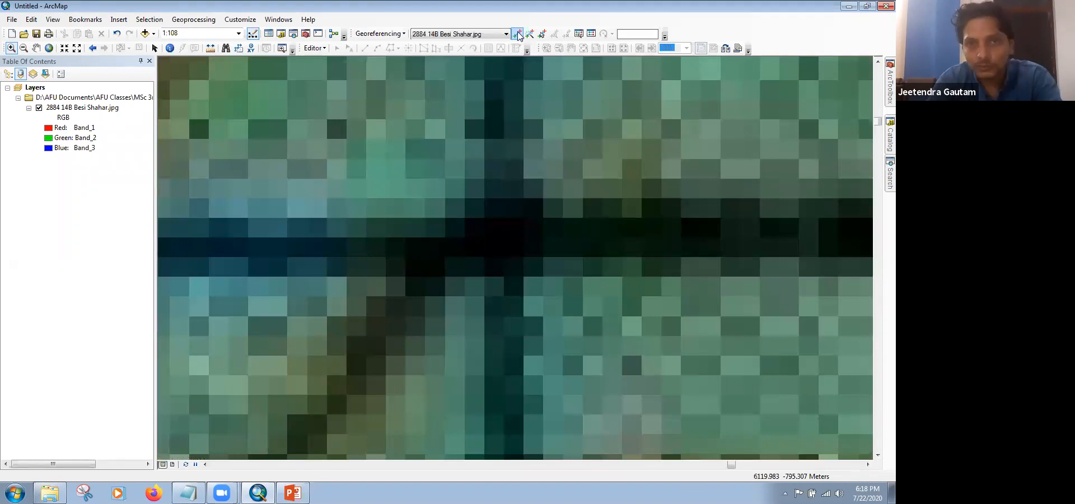
left_click(518, 34)
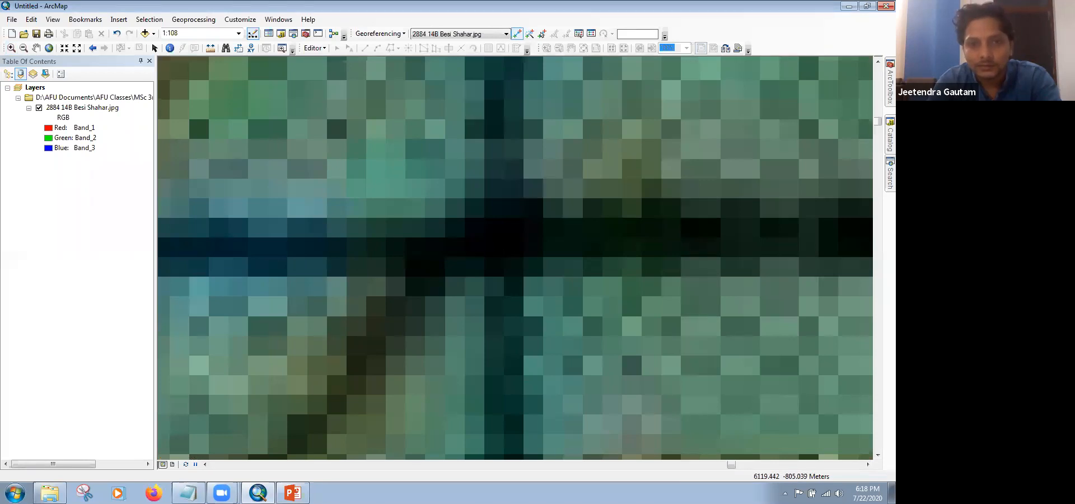
left_click(503, 248)
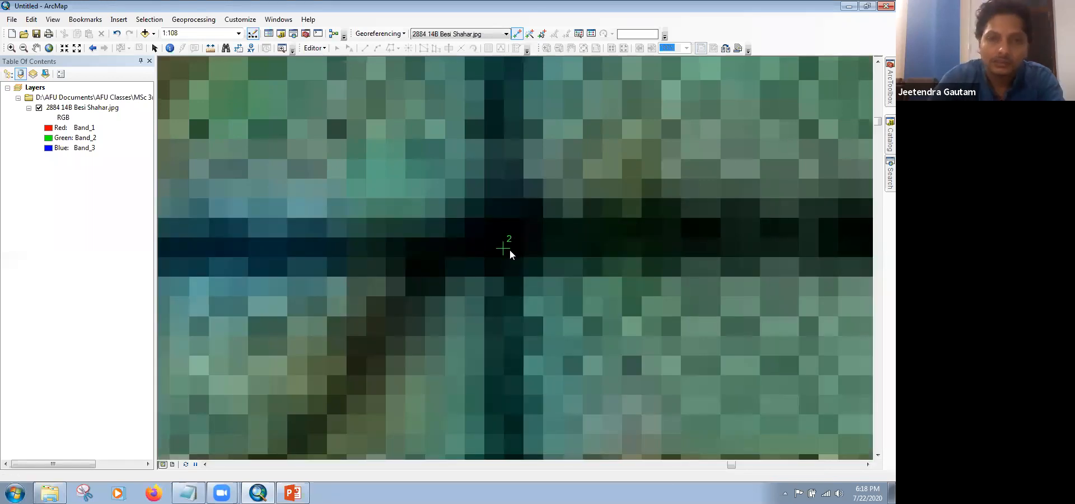
right_click(509, 250)
left_click(529, 255)
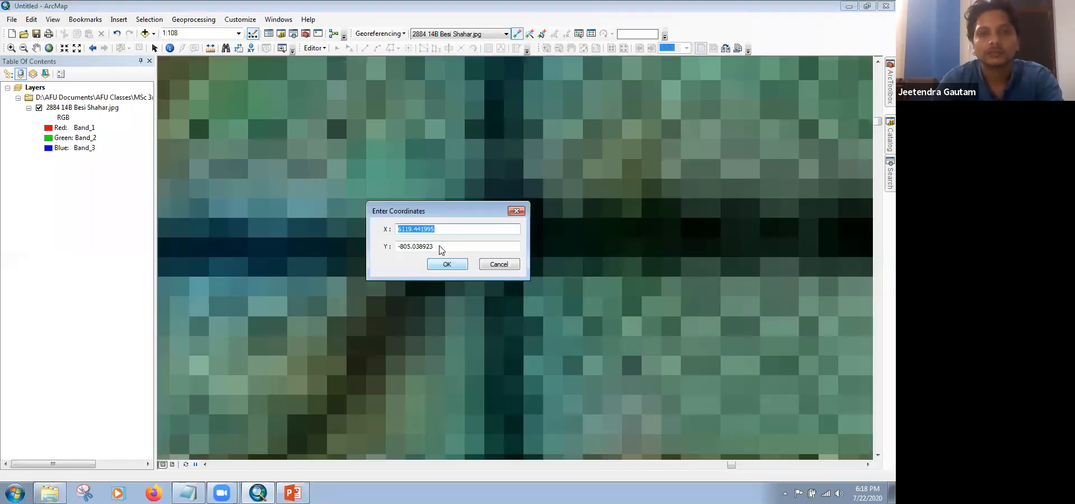
type("549")
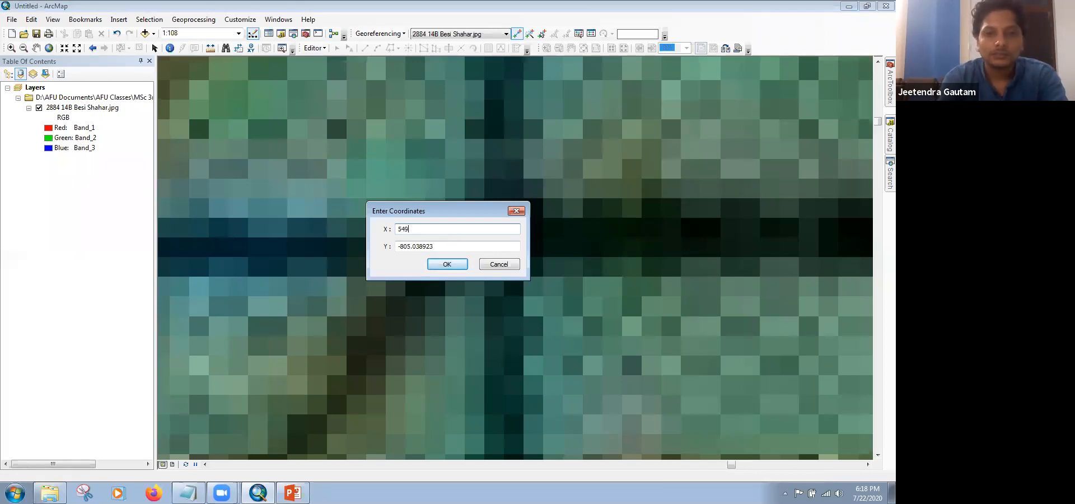
type("0000")
key("Tab")
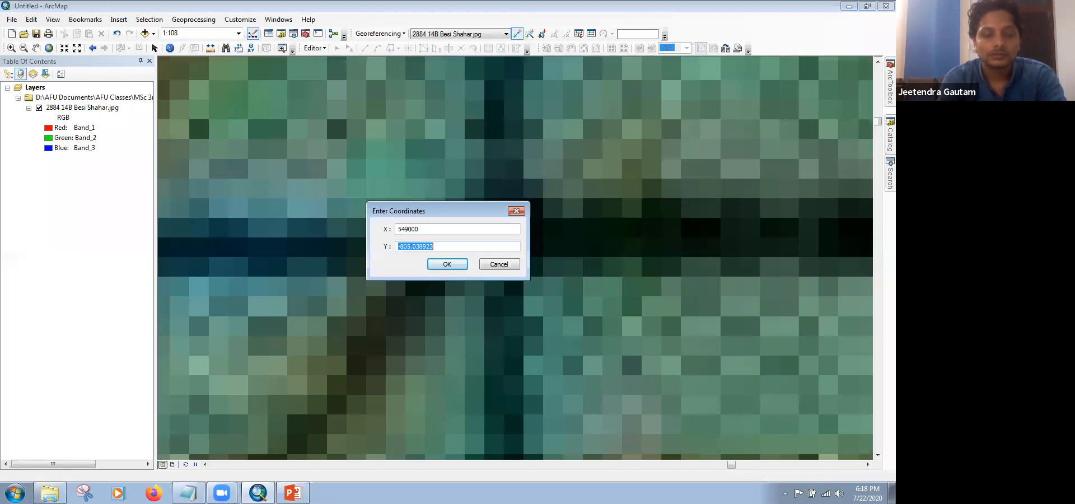
type("3125000")
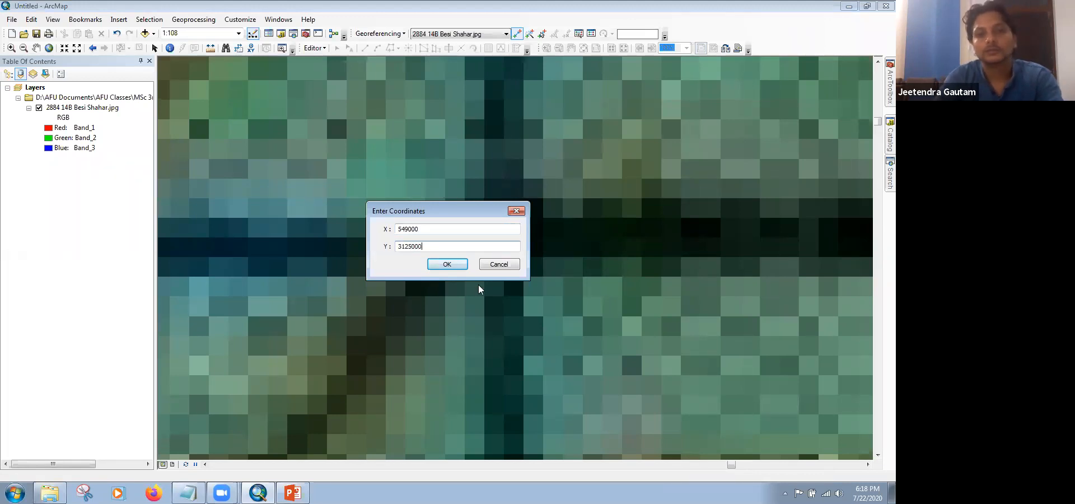
left_click(457, 267)
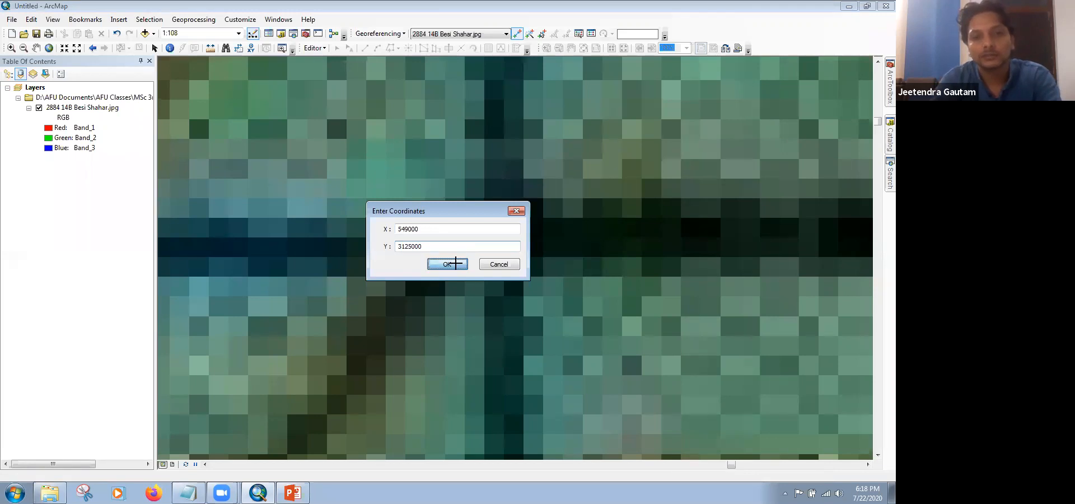
Step: Review the MUTM_84 coordinate system parameters for the Besi Shahar image in the Define Projection tool
left_click(50, 49)
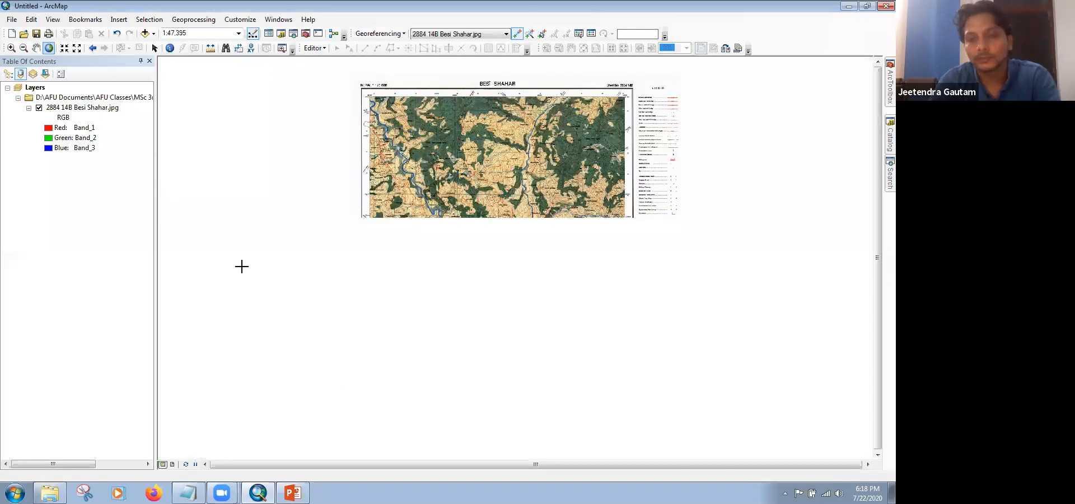
left_click(11, 49)
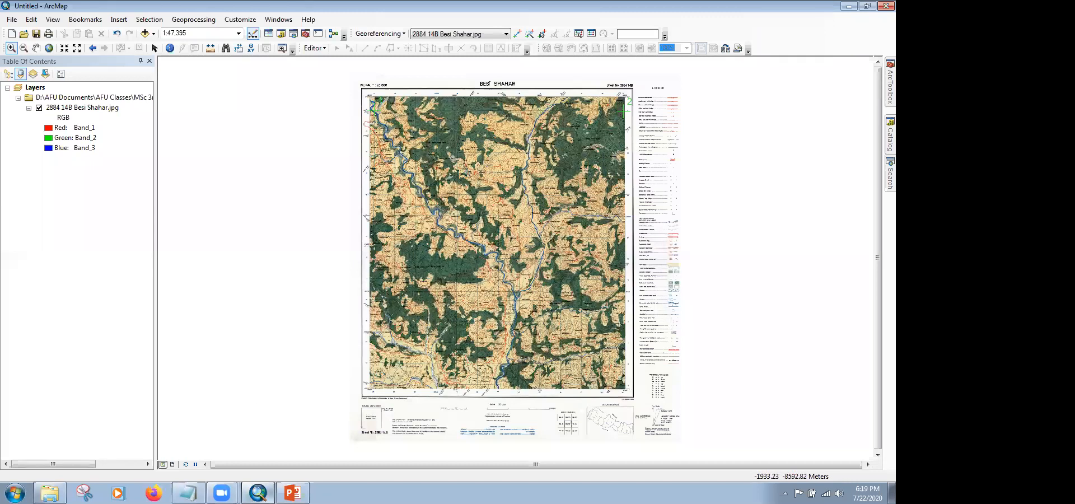
left_click(839, 47)
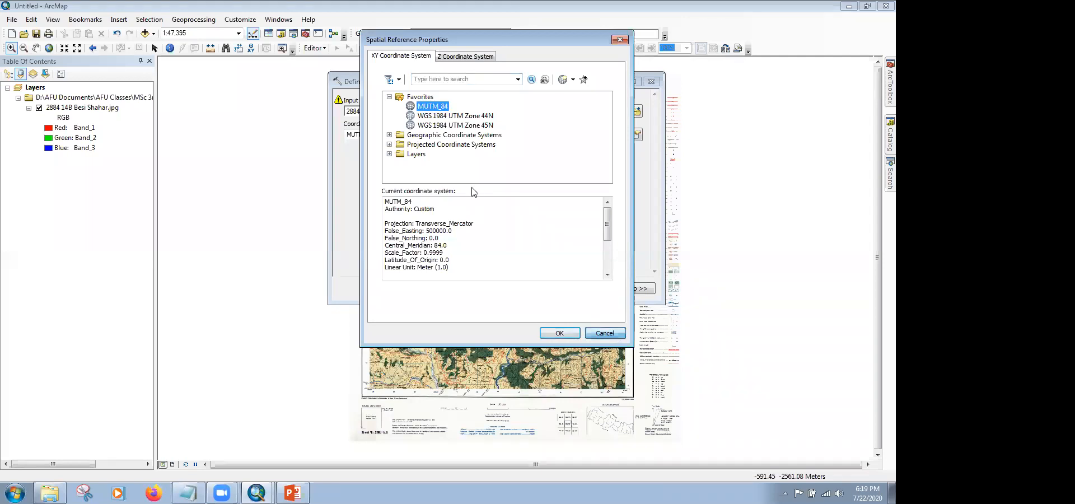
key("Return")
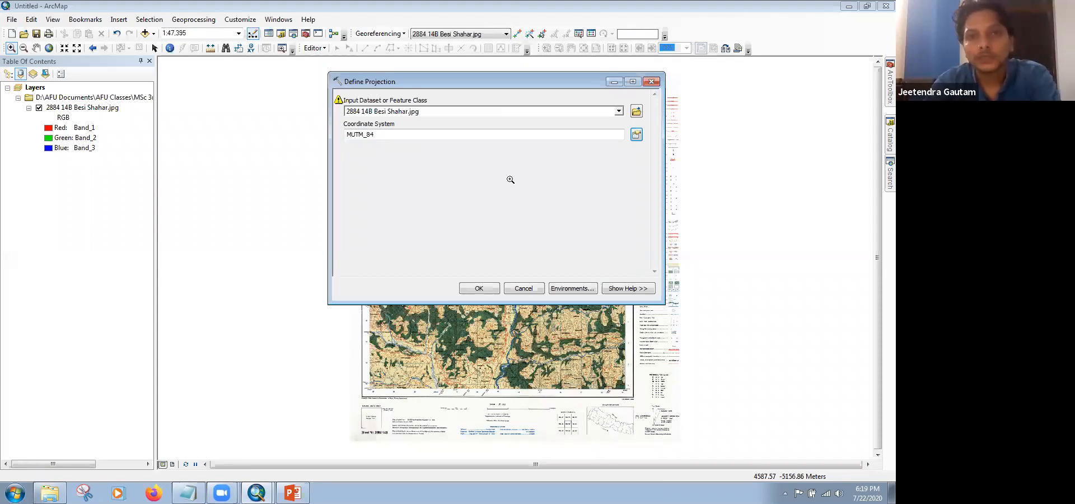
key("Return")
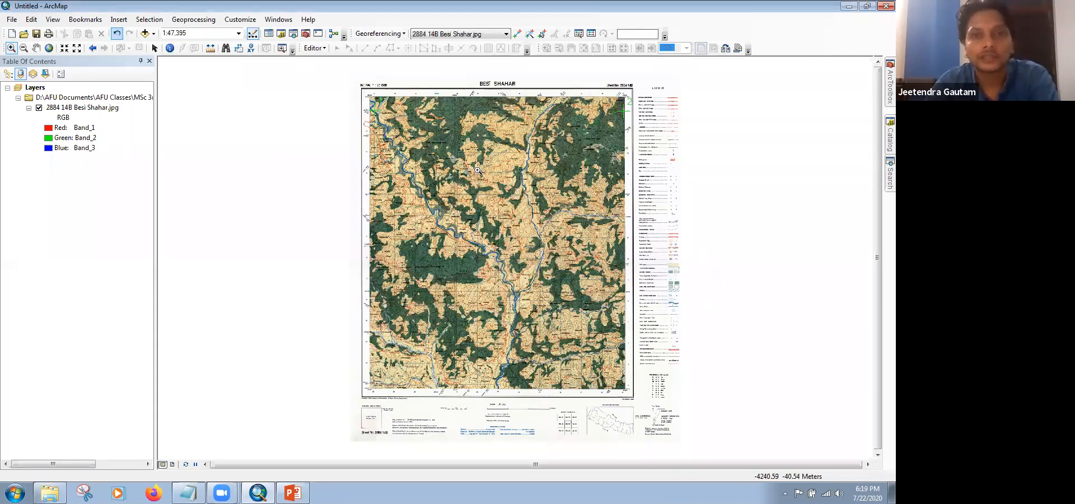
Step: Bring the crossing of grid lines 49 and 12 near the sheet's bottom-right corner into close view for placing a control point
left_click(518, 34)
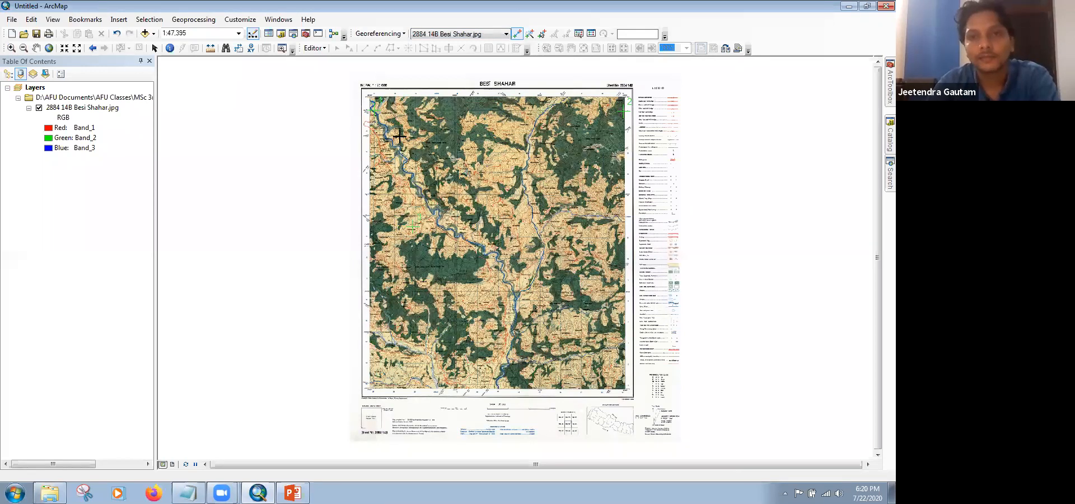
left_click(10, 49)
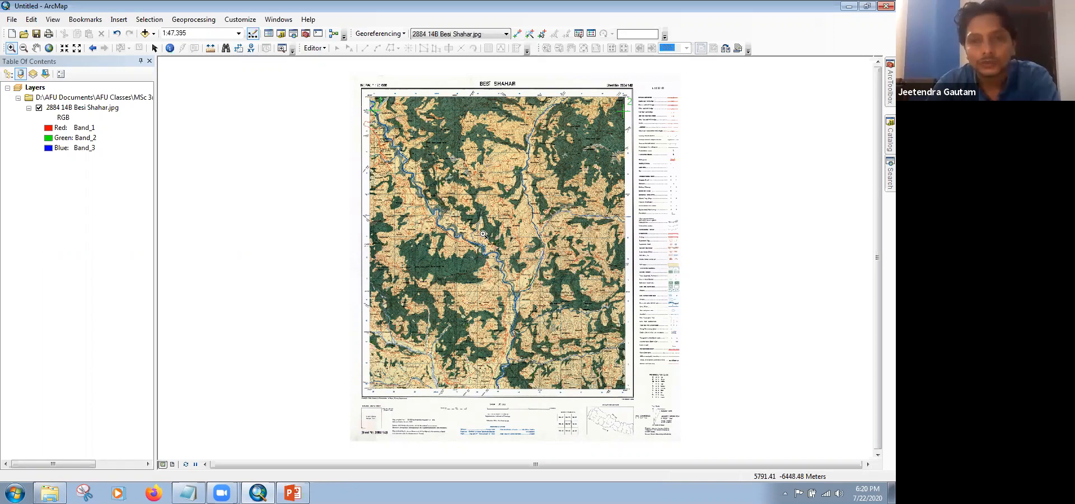
left_click(518, 35)
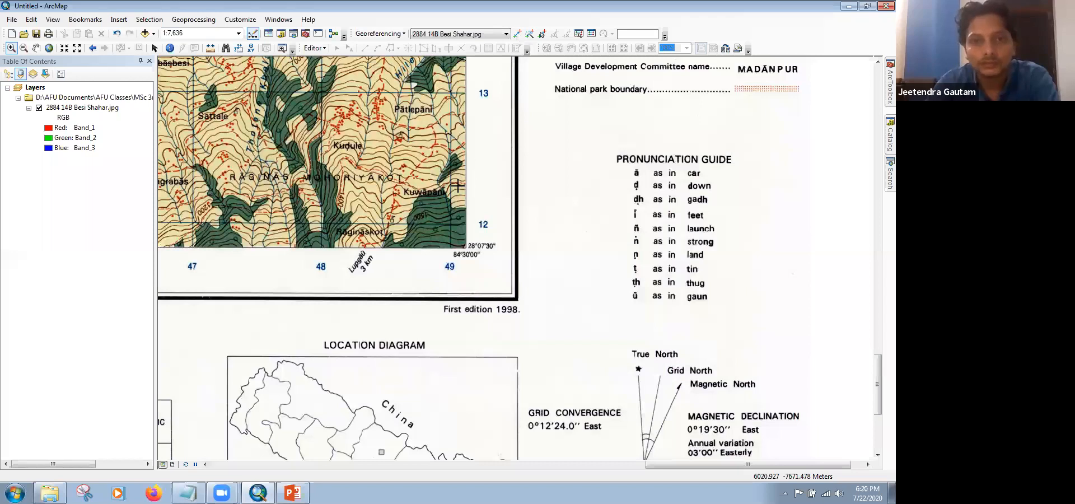
scroll(458, 185, "up", 4)
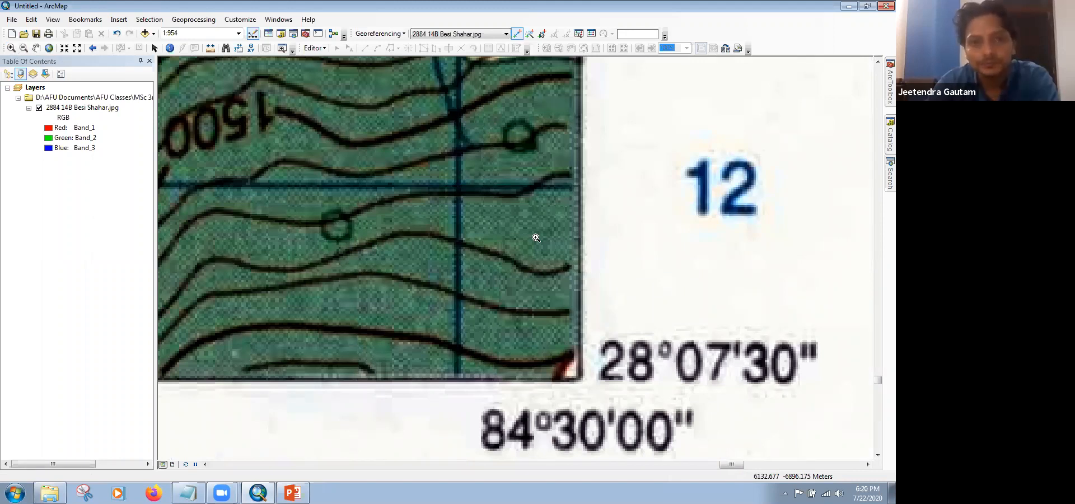
left_click(21, 50)
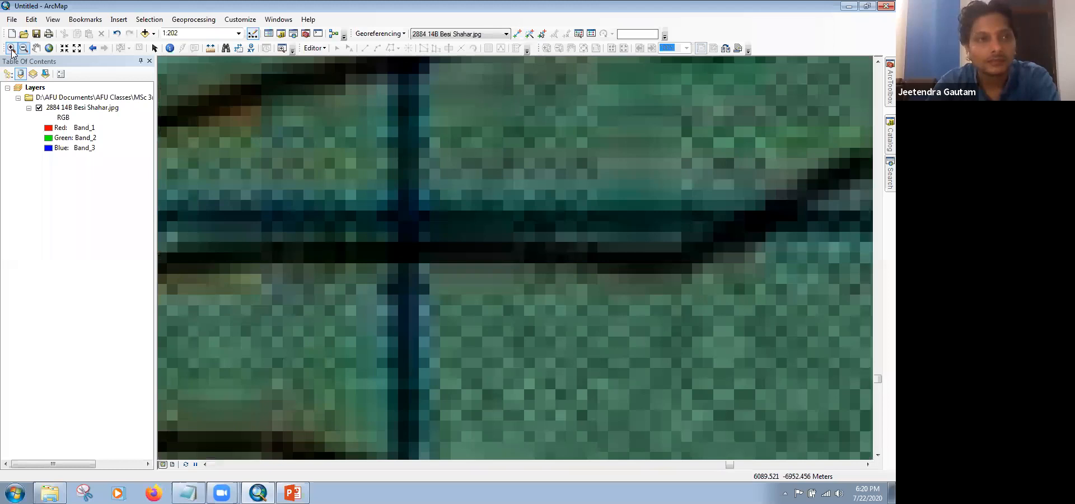
left_click(361, 205)
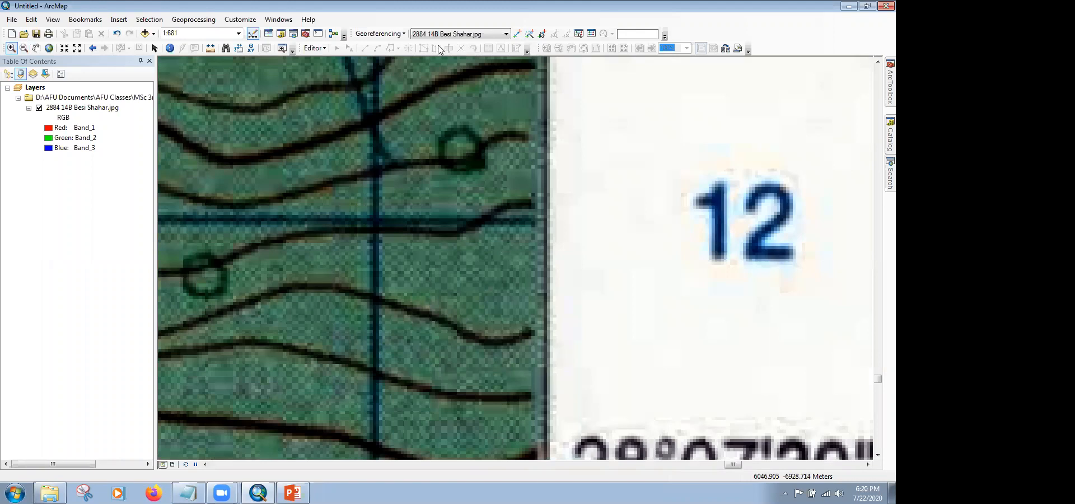
left_click(517, 35)
scroll(514, 244, "up", 5)
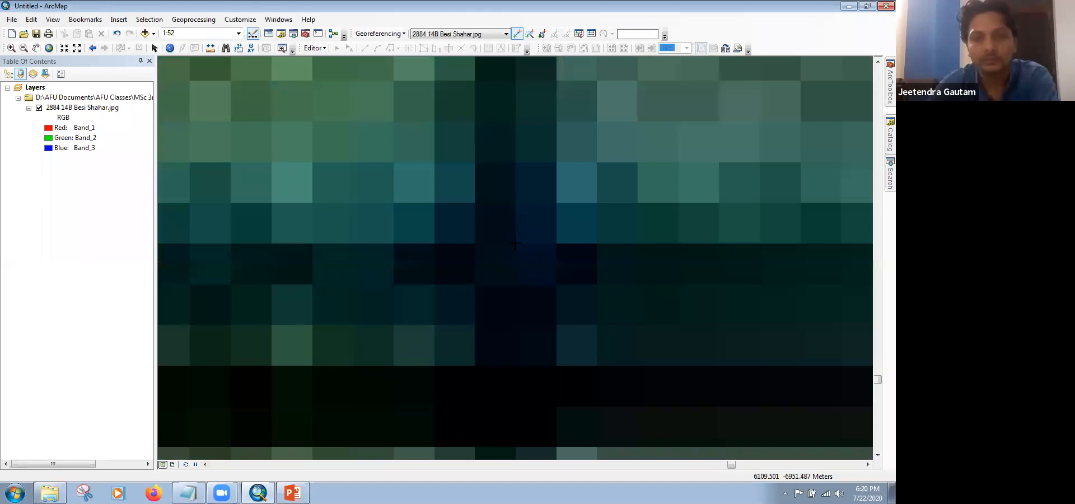
Step: Add a third control point at the bottom-right grid crossing with X 549000 and Y 3112000
left_click(514, 244)
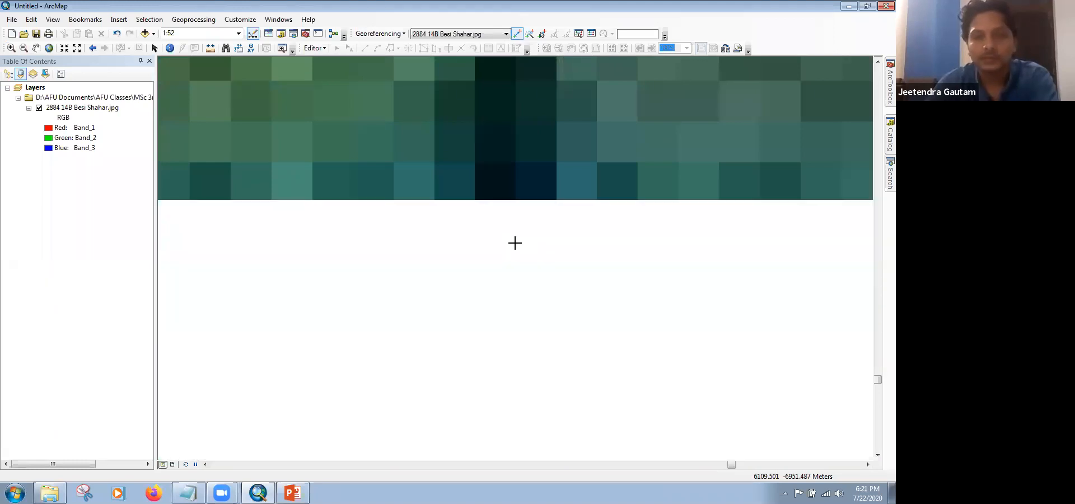
right_click(516, 246)
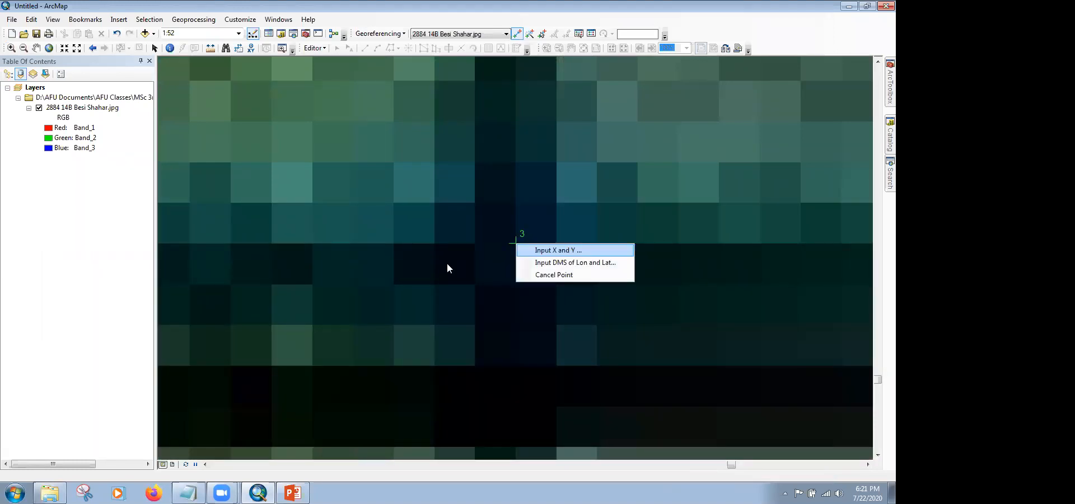
left_click(535, 250)
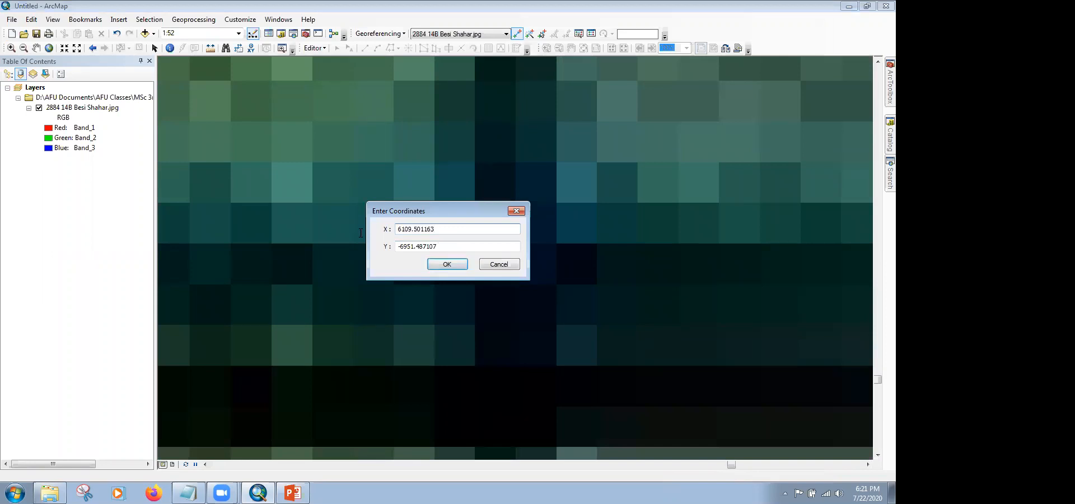
type("549000")
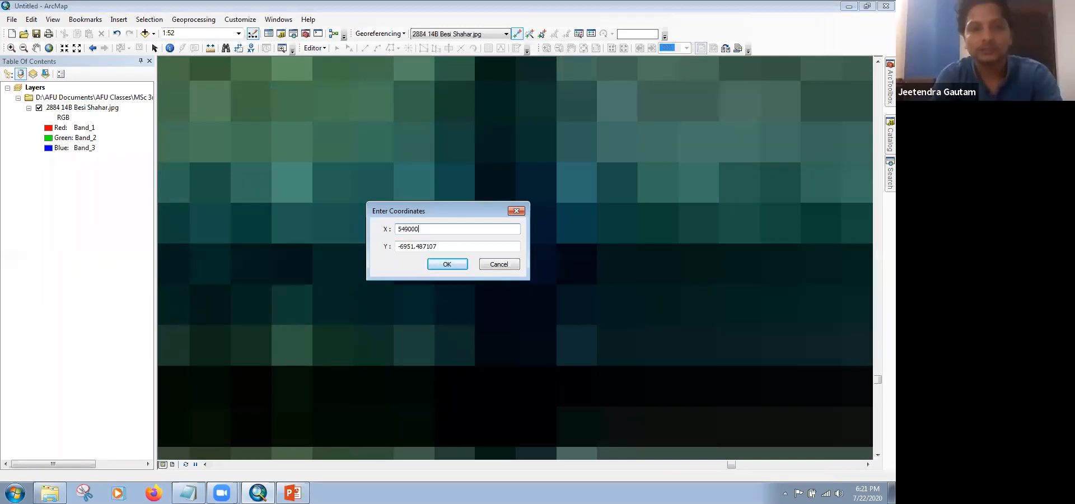
key("Tab")
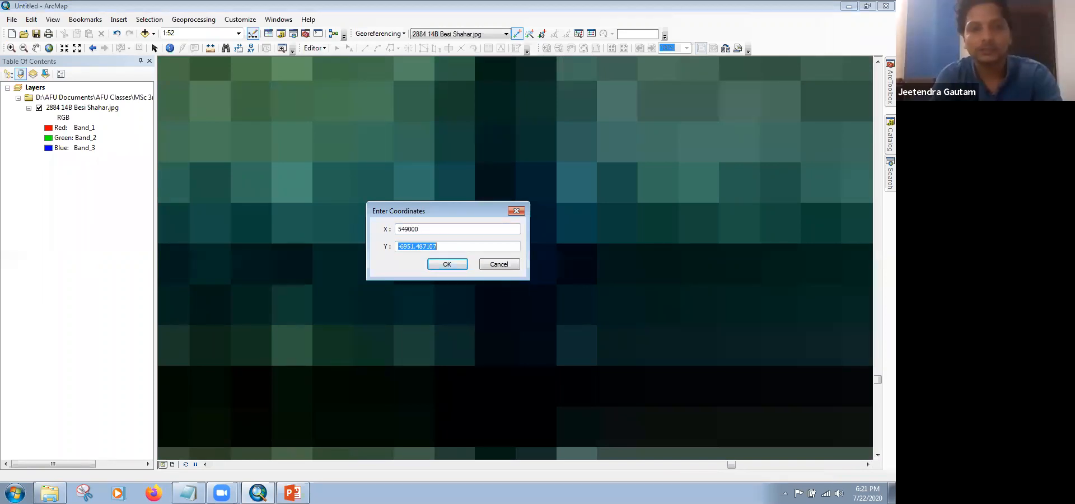
type("3112000")
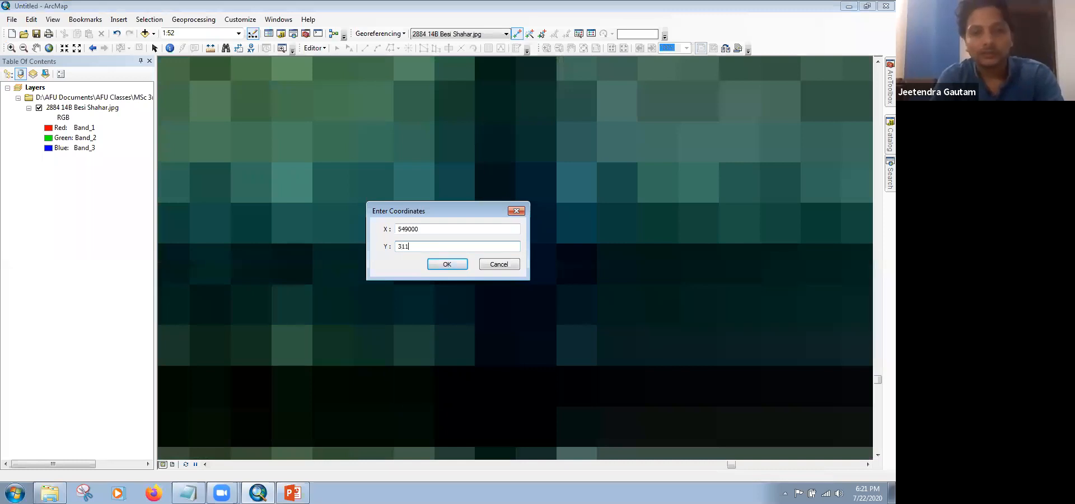
left_click(453, 264)
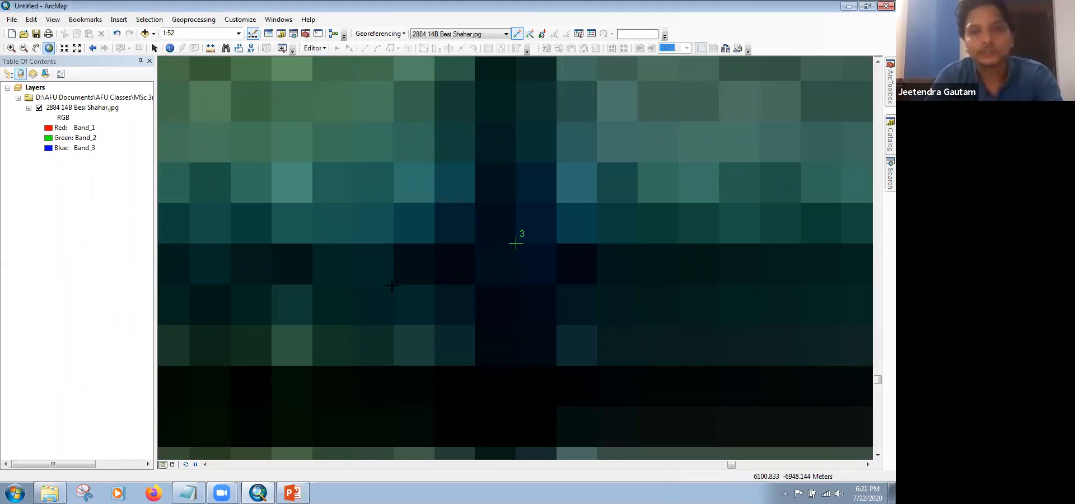
Step: Bring the map sheet's bottom-left corner, around grid lines 37 and 12, into view for the fourth control point
left_click(11, 47)
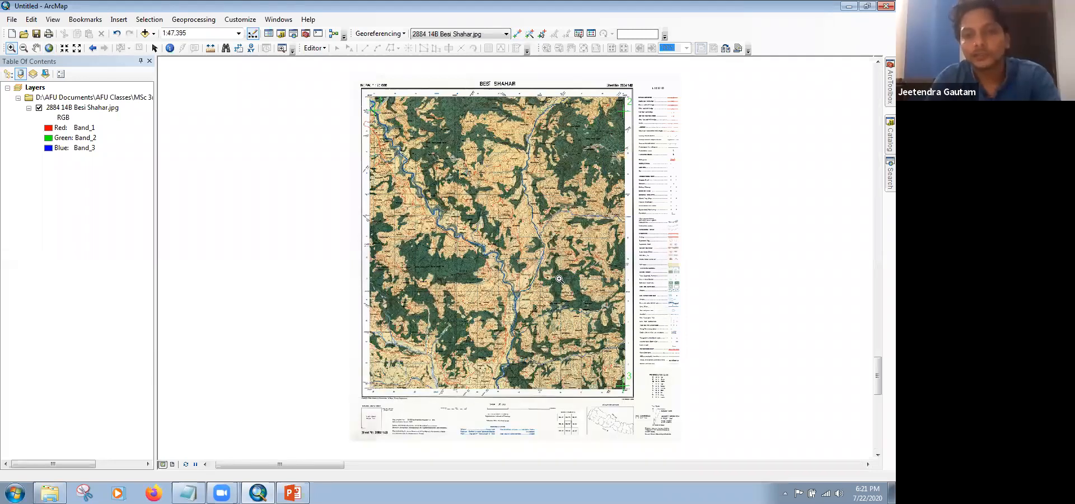
left_click_drag(351, 362, 393, 402)
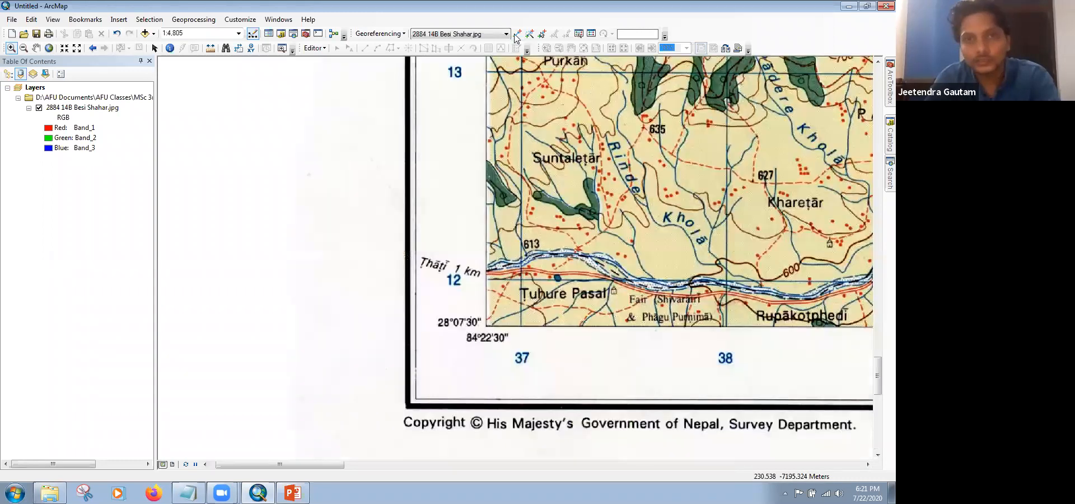
key("Left")
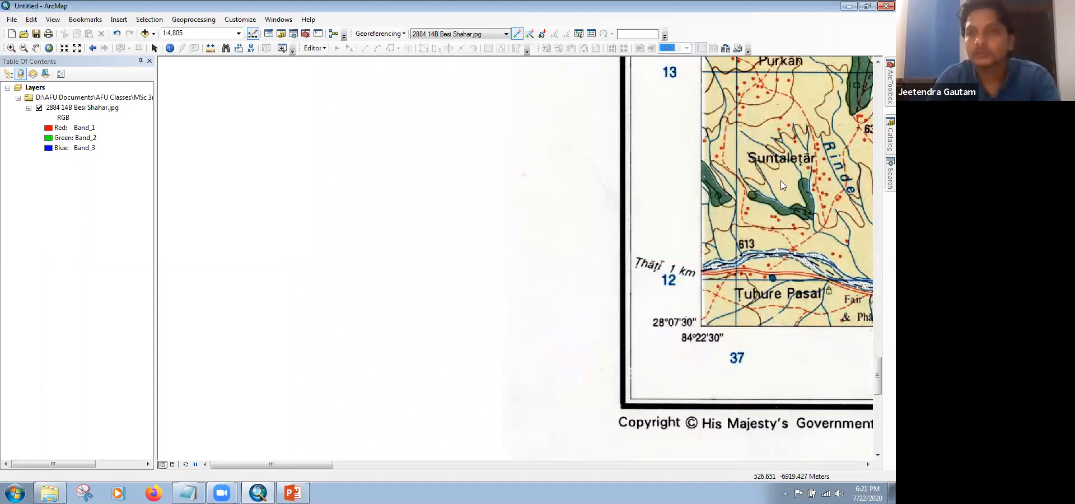
Step: Cancel the misplaced fourth control point started near the sheet's bottom-left corner
left_click(781, 180)
right_click(780, 180)
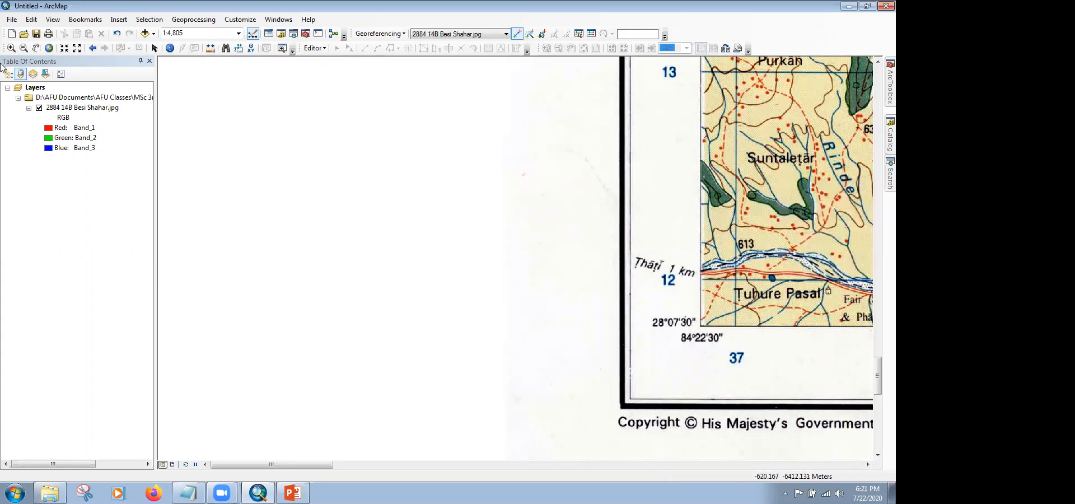
left_click(36, 49)
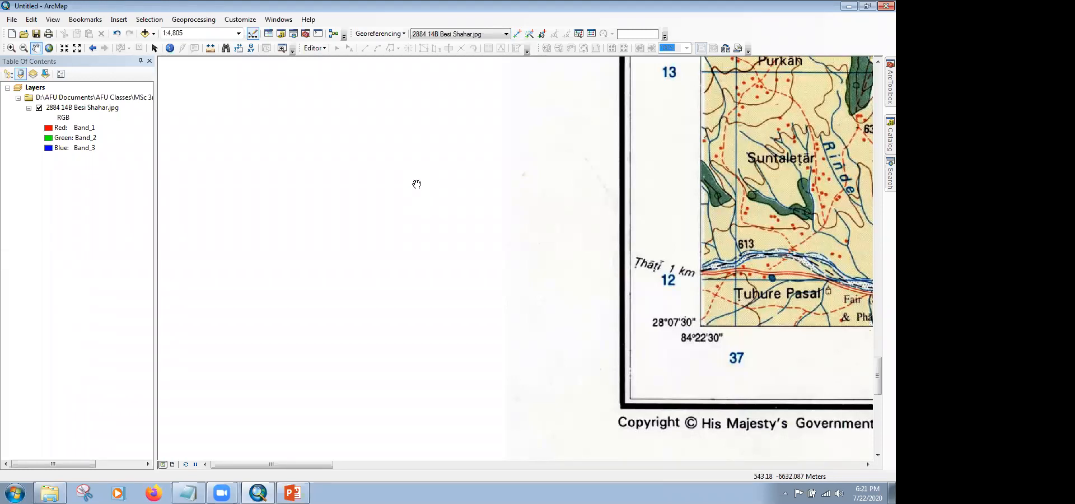
left_click_drag(425, 242, 388, 207)
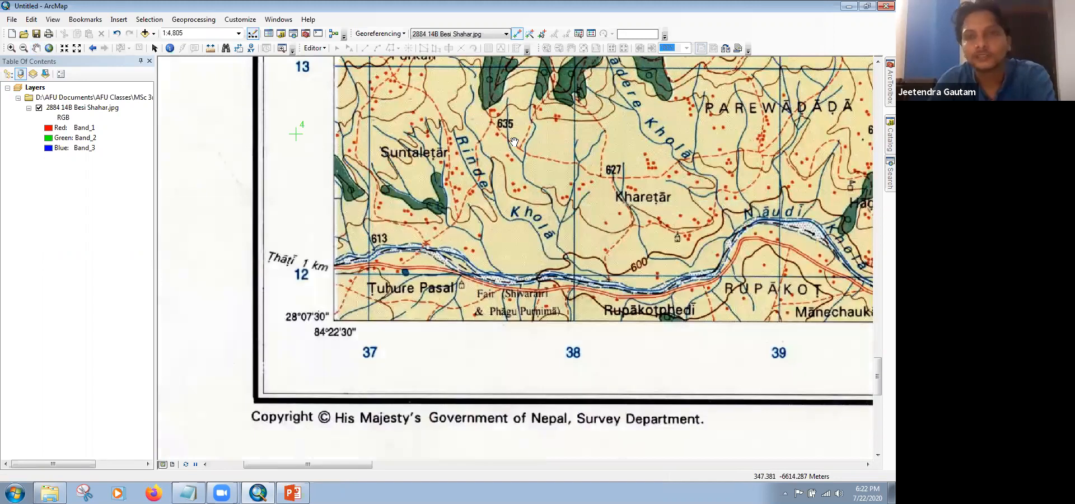
left_click(517, 35)
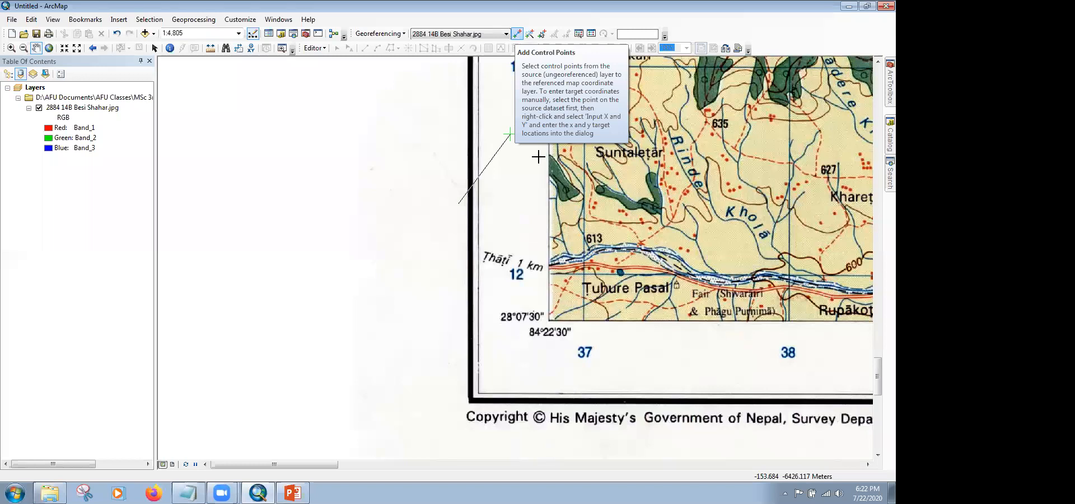
right_click(523, 127)
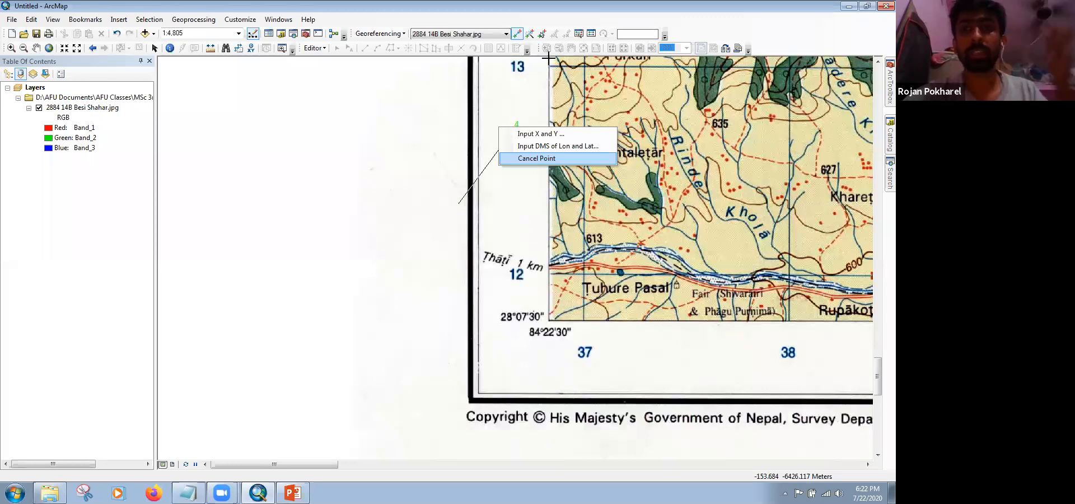
left_click(536, 158)
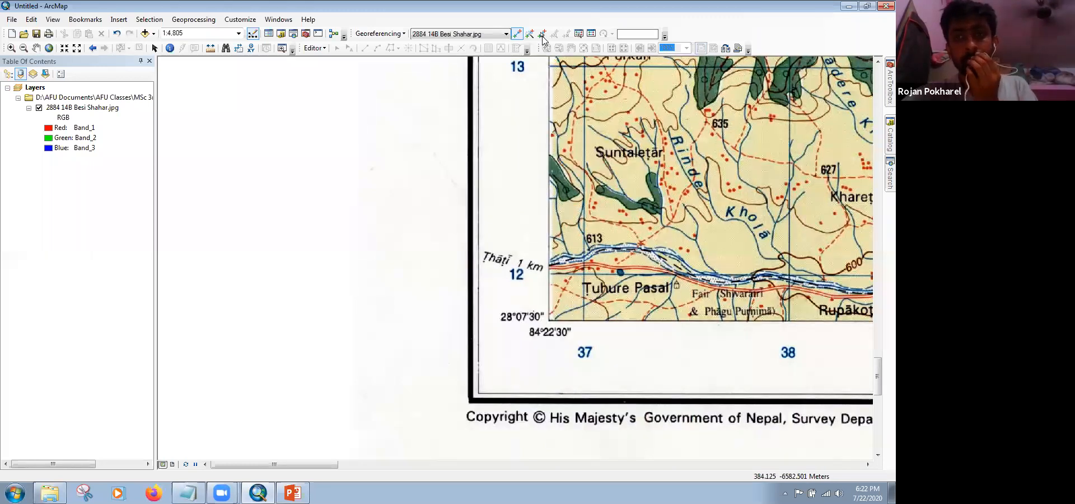
Step: Select and delete the stray fourth control point link in the left margin beside Suntaletar
left_click(542, 36)
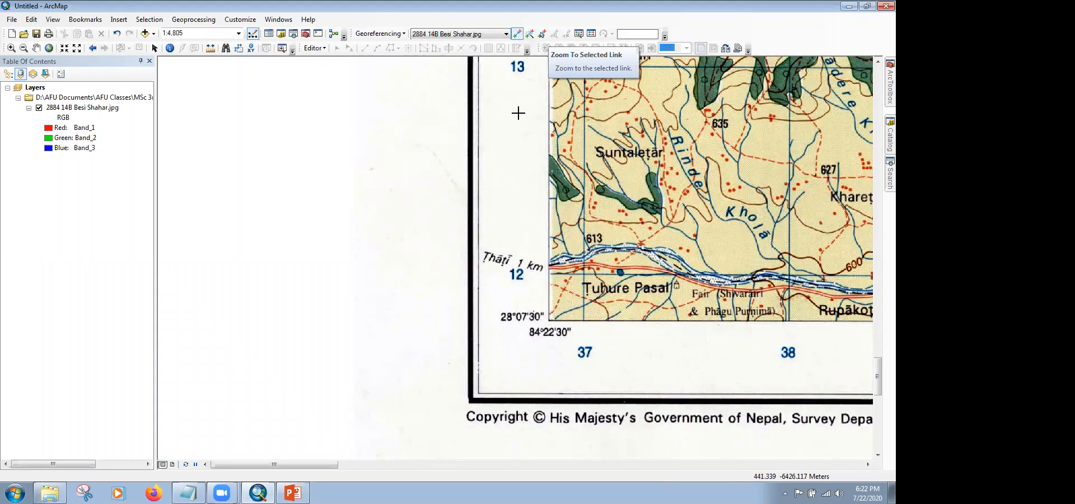
left_click(518, 113)
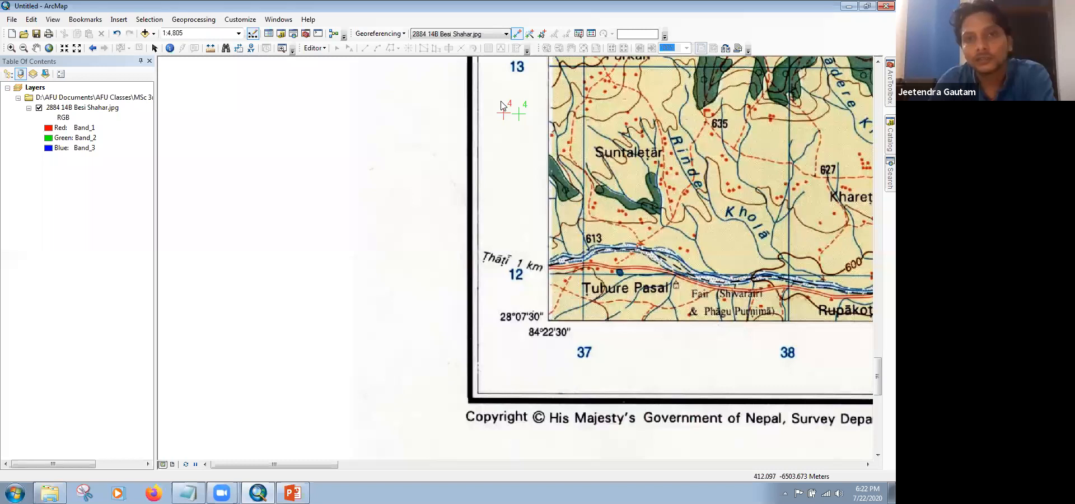
left_click(518, 114)
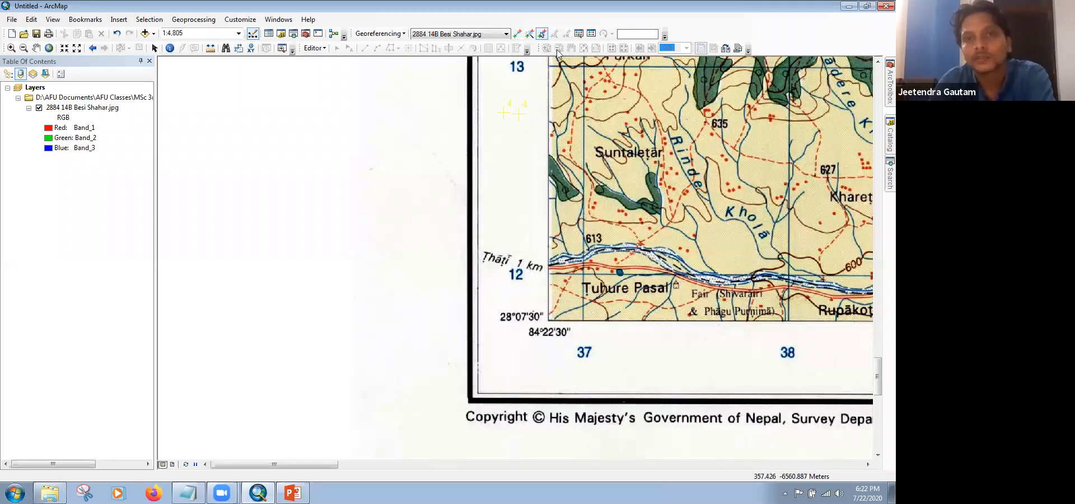
left_click(567, 35)
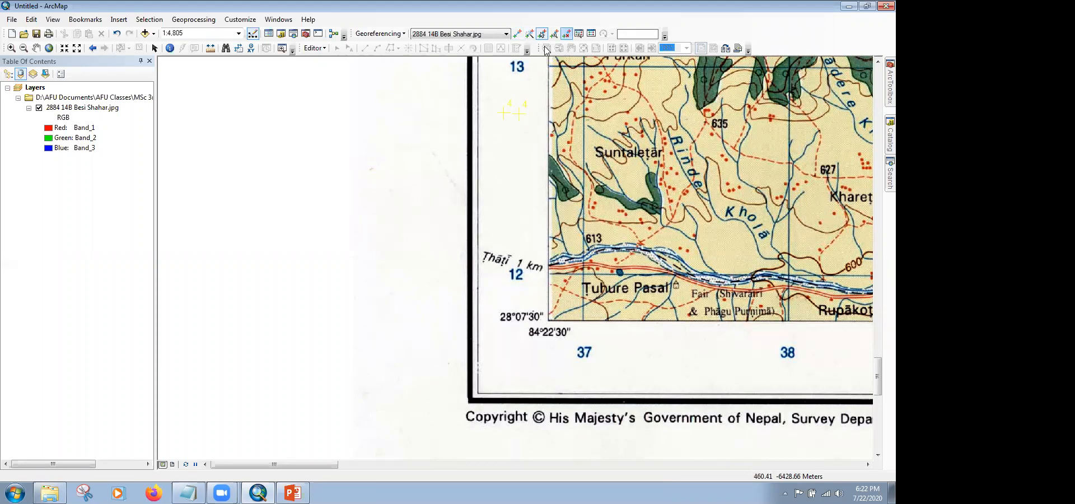
left_click(517, 34)
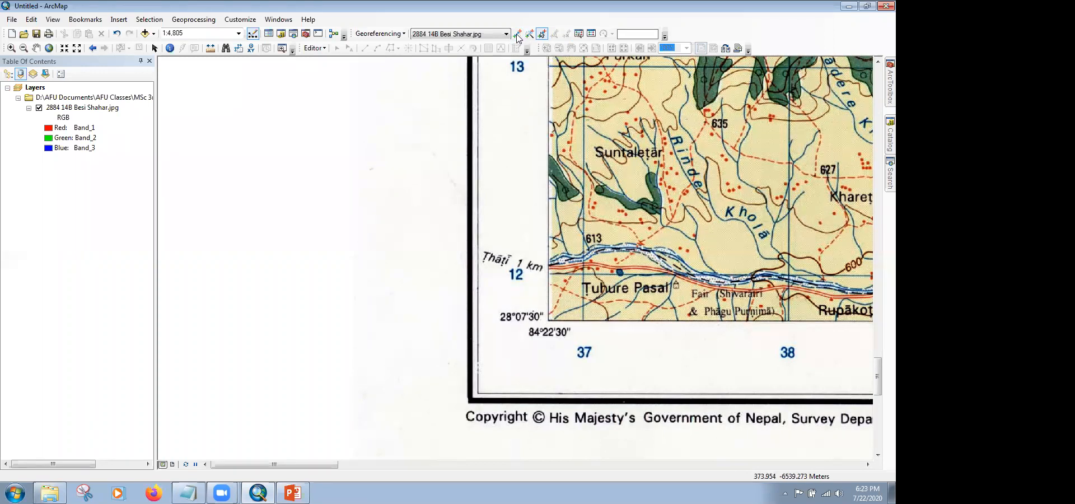
Step: Add the fourth control point at the bottom-left crossing of grid lines 37 and 12 with X 537000 and Y 3112000
left_click(11, 48)
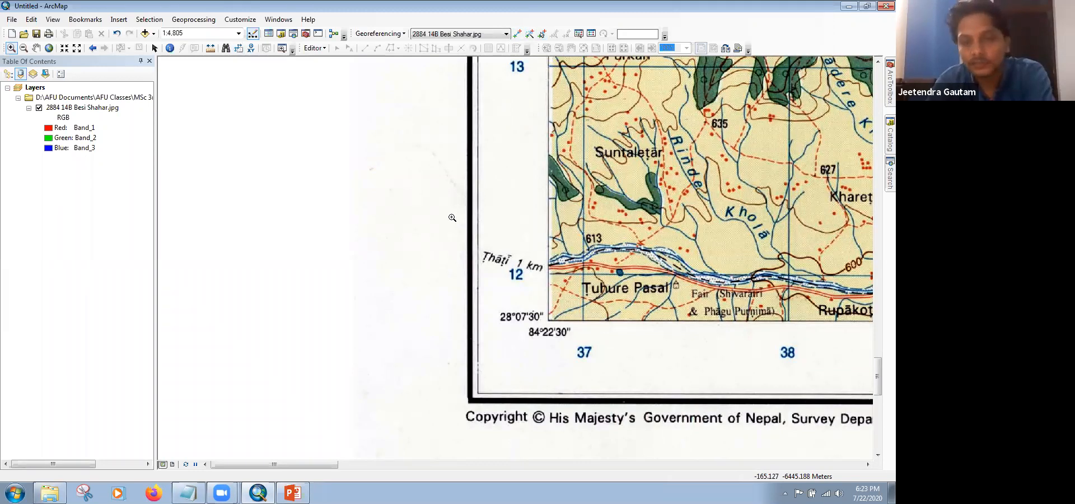
left_click_drag(563, 265, 623, 299)
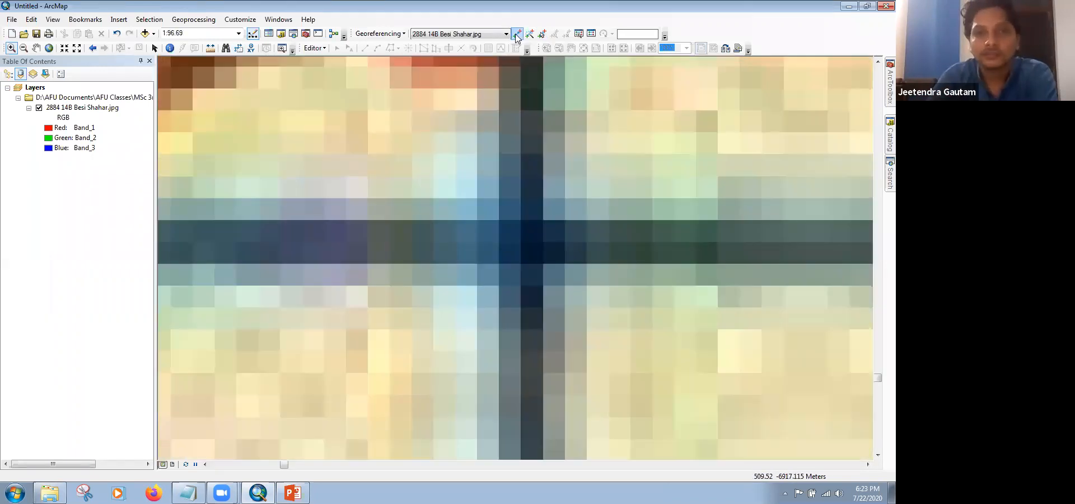
left_click(516, 35)
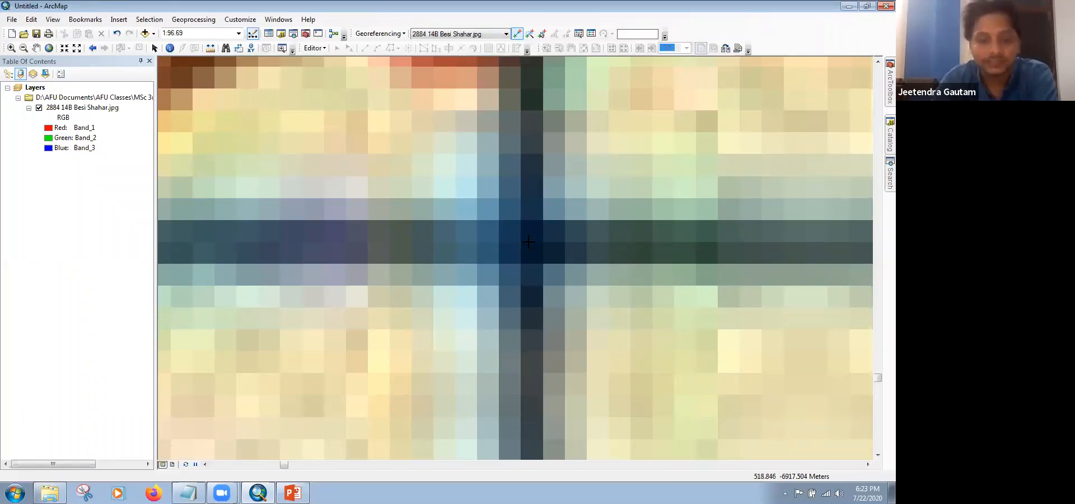
left_click(528, 241)
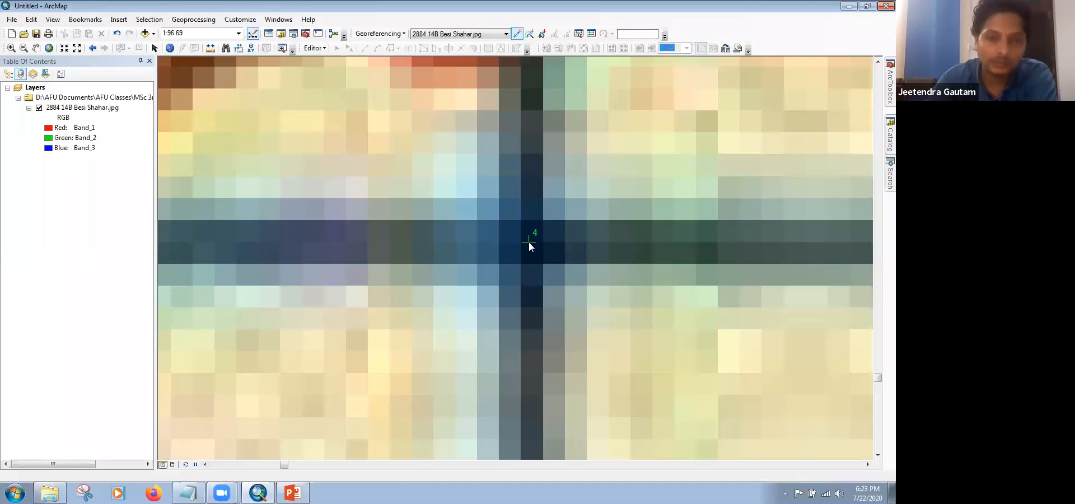
right_click(530, 242)
left_click(557, 249)
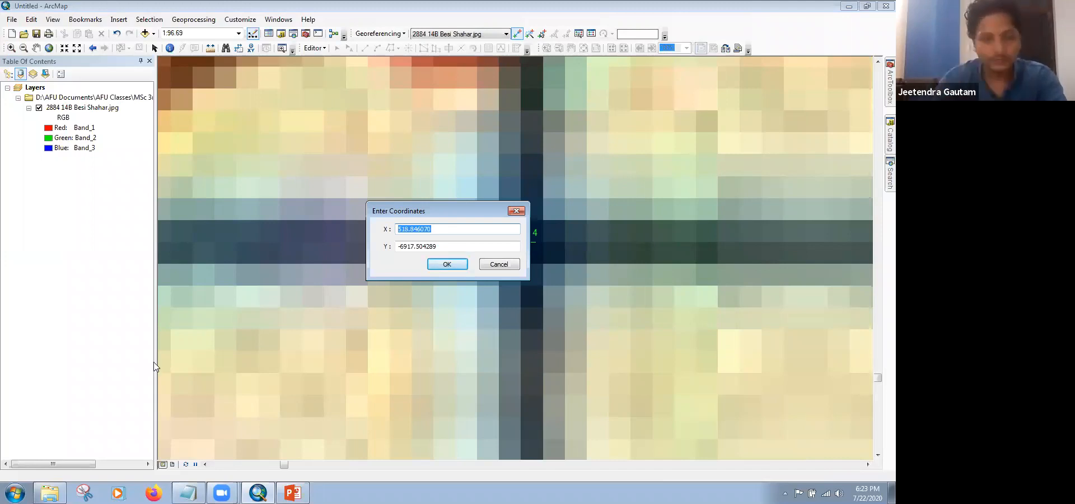
left_click(182, 497)
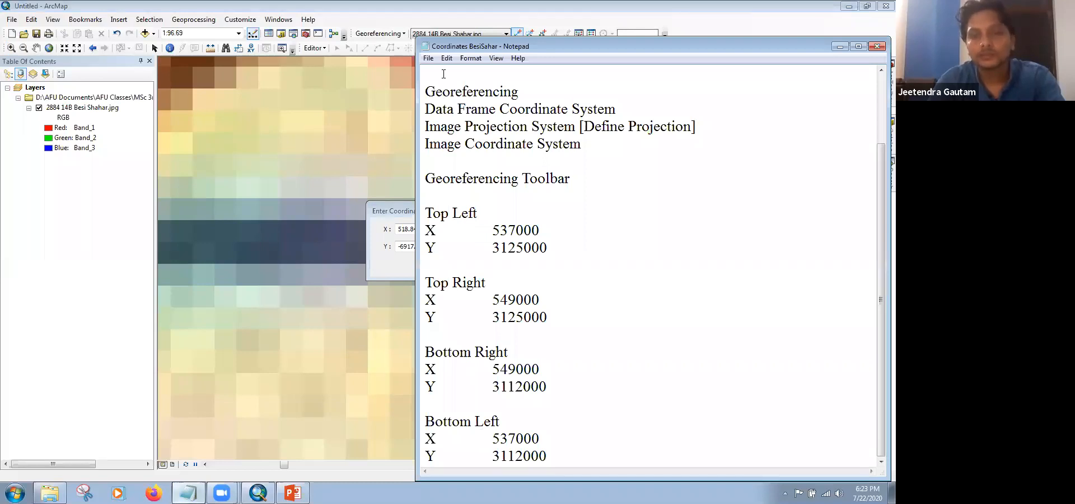
left_click(357, 238)
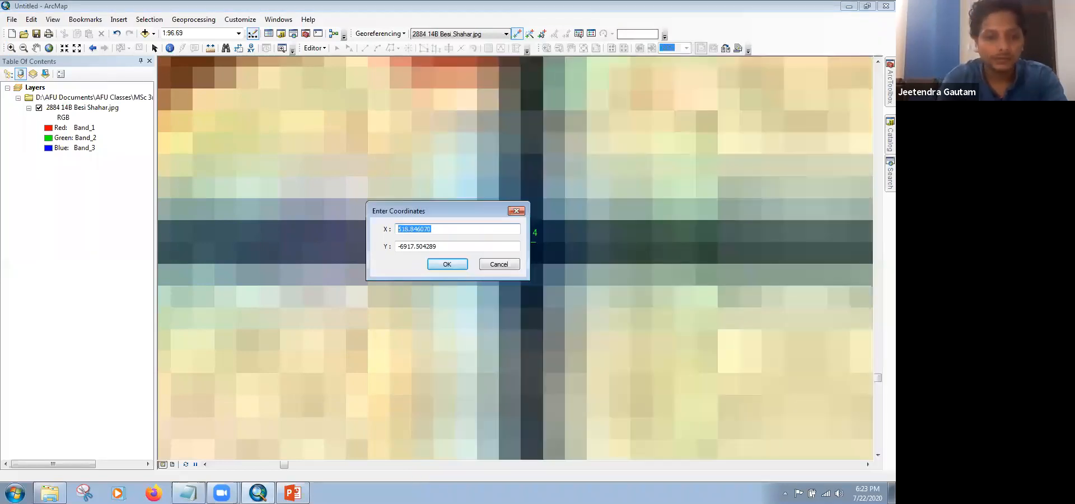
type("537000")
key("Tab")
type("3112000")
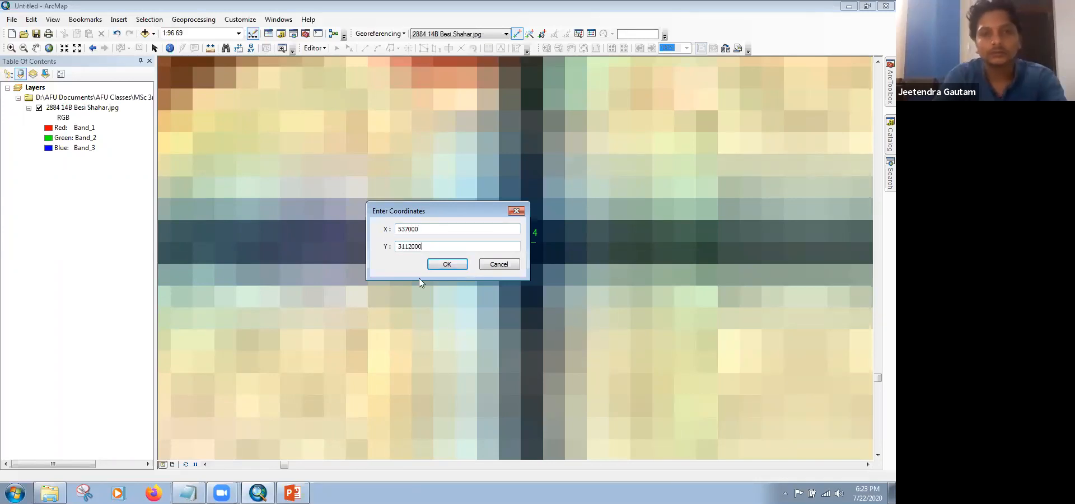
left_click(448, 263)
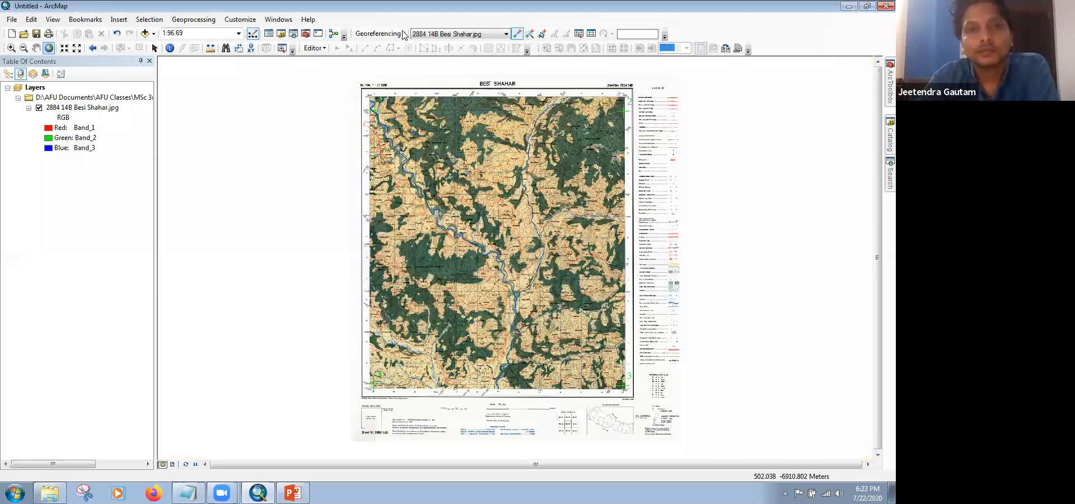
Step: Turn on Auto Adjust for the georeferencing and zoom to the extent of the Besi Shahar map layer
left_click(403, 35)
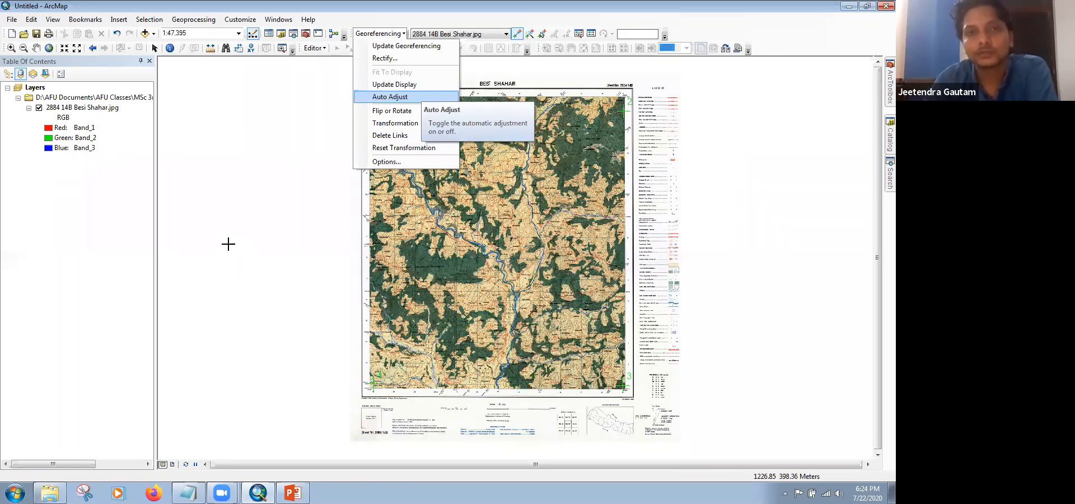
left_click(401, 34)
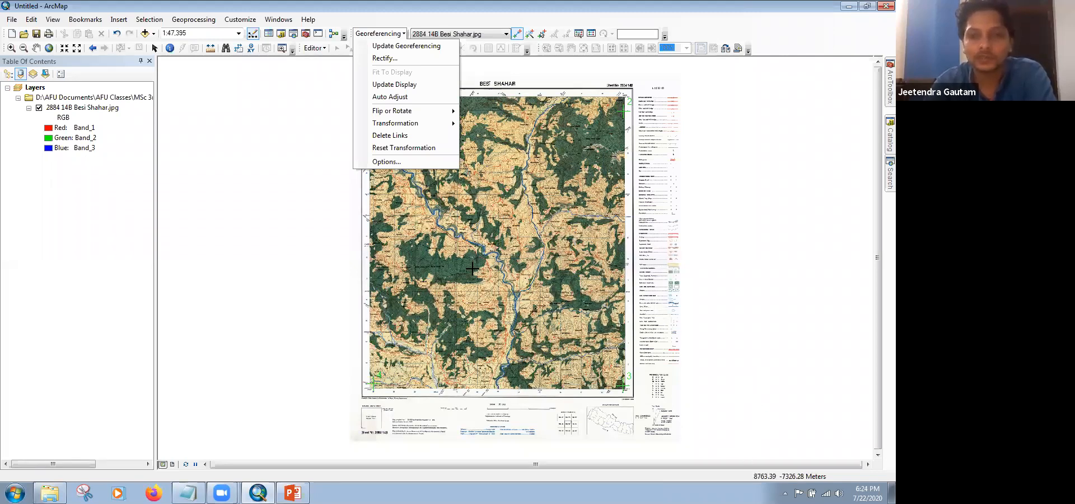
left_click(395, 98)
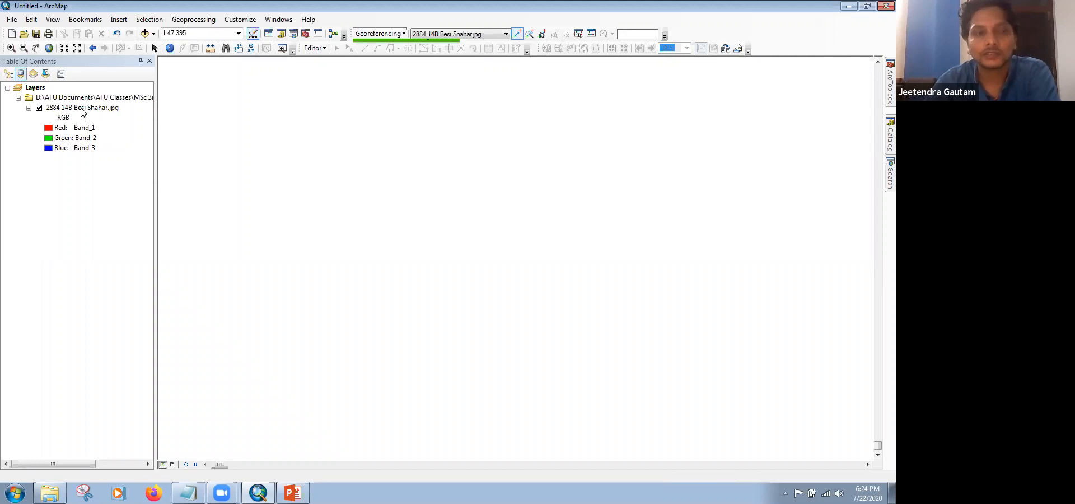
right_click(81, 108)
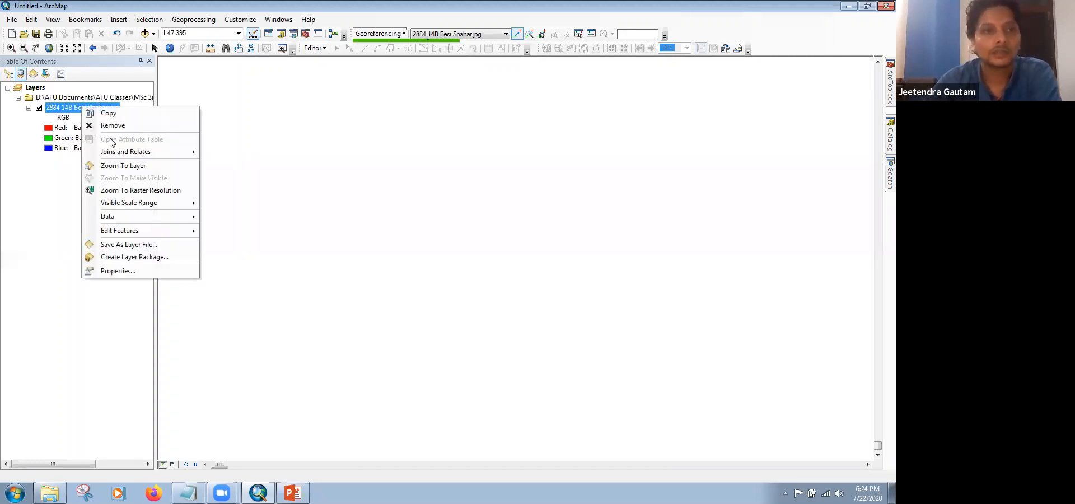
left_click(123, 166)
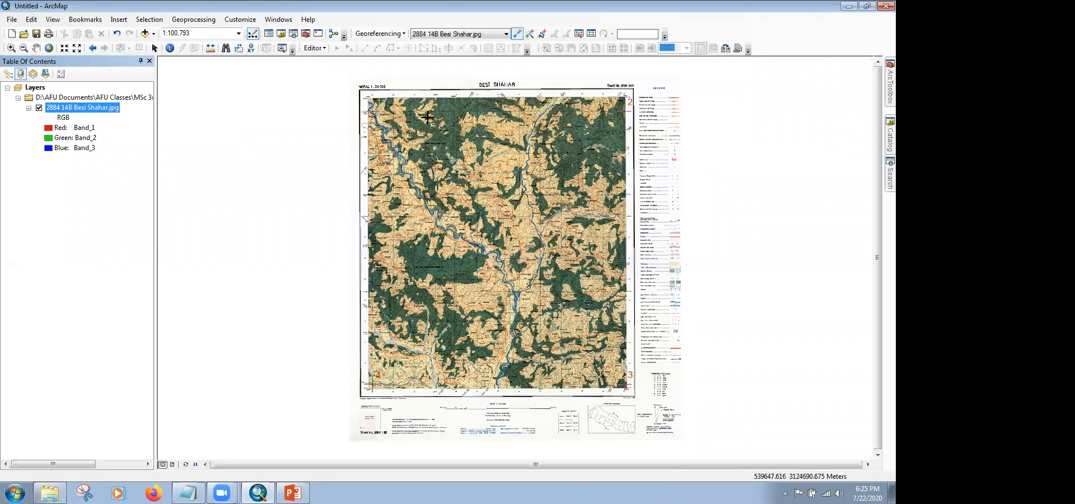
left_click(403, 35)
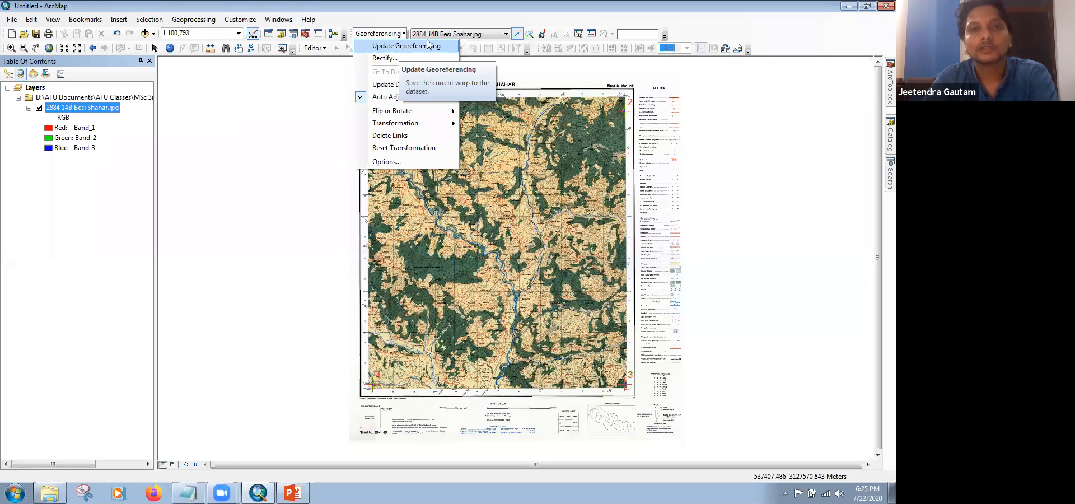
left_click(531, 19)
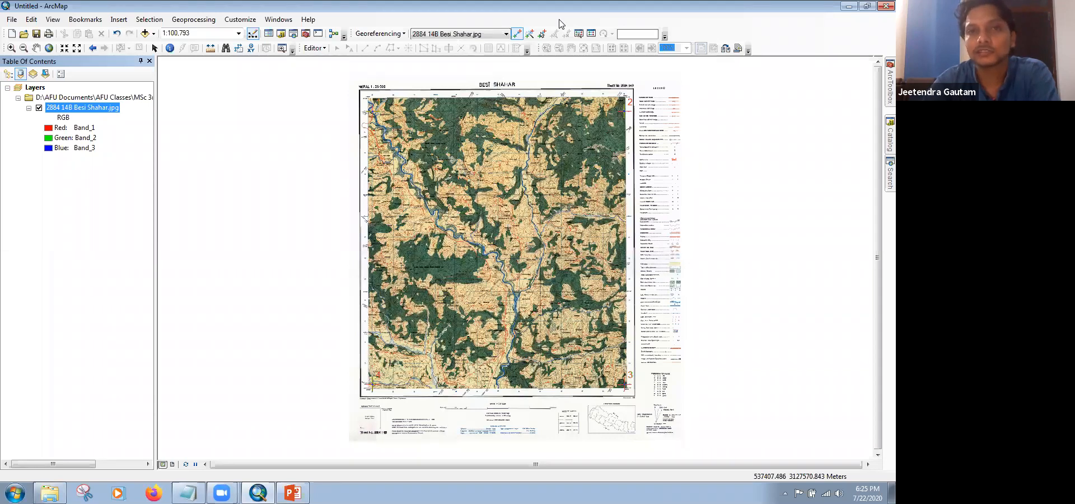
left_click(387, 34)
left_click(667, 13)
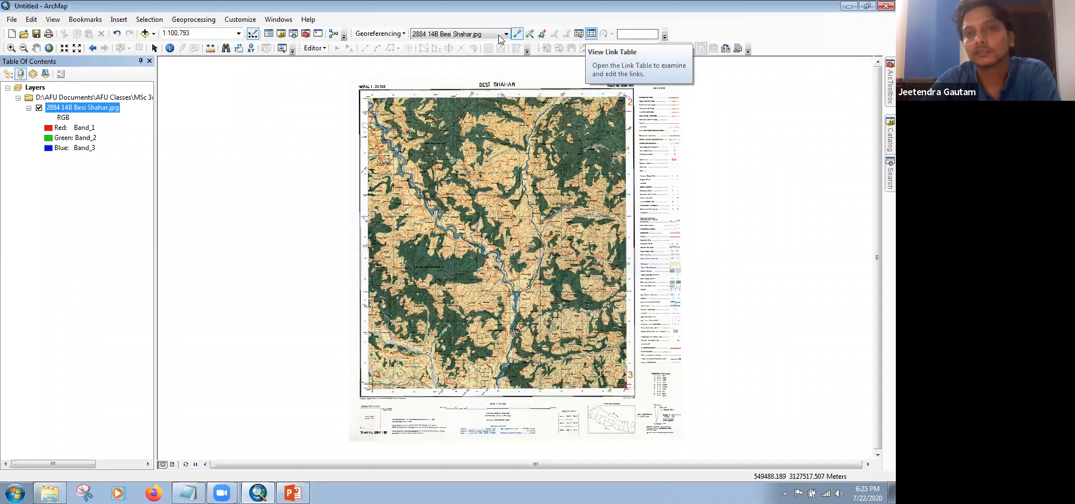
Step: Open the link table, enlarge it to show all rows and residual columns, and examine the total RMS error
left_click(591, 36)
left_click_drag(443, 194, 283, 140)
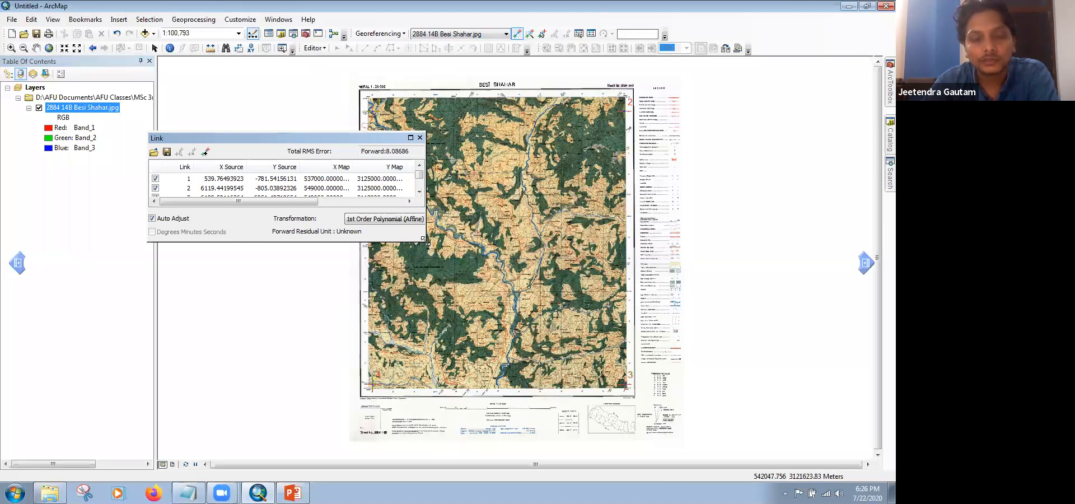
left_click_drag(424, 240, 627, 309)
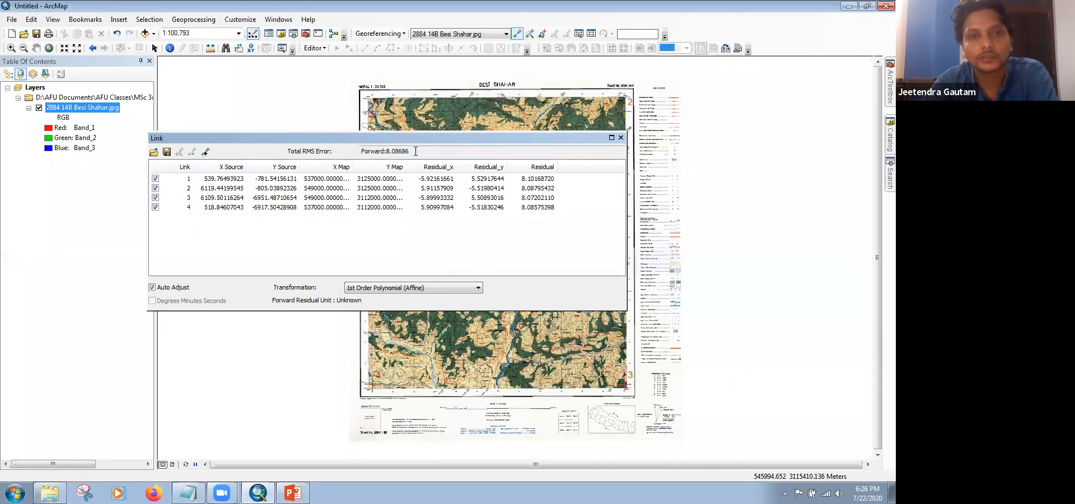
double_click(385, 149)
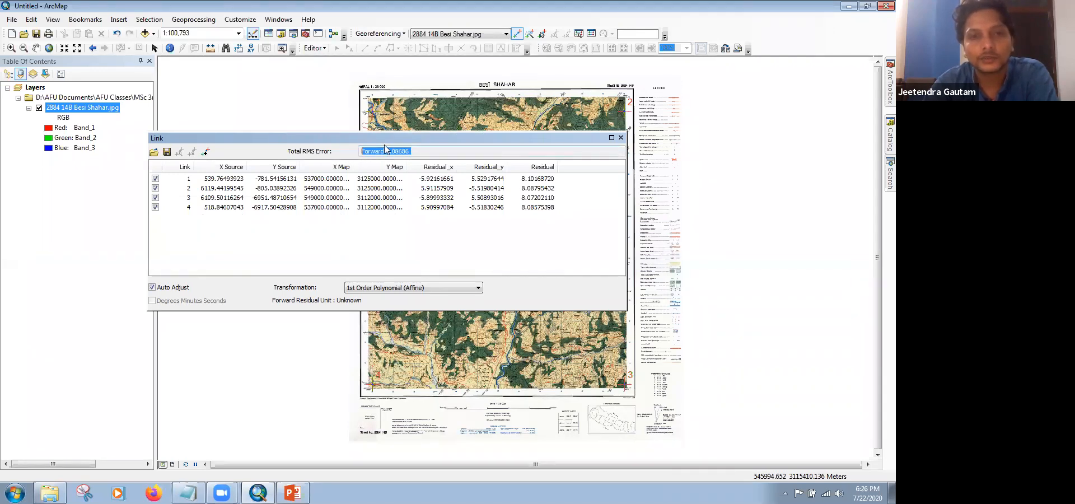
left_click(420, 151)
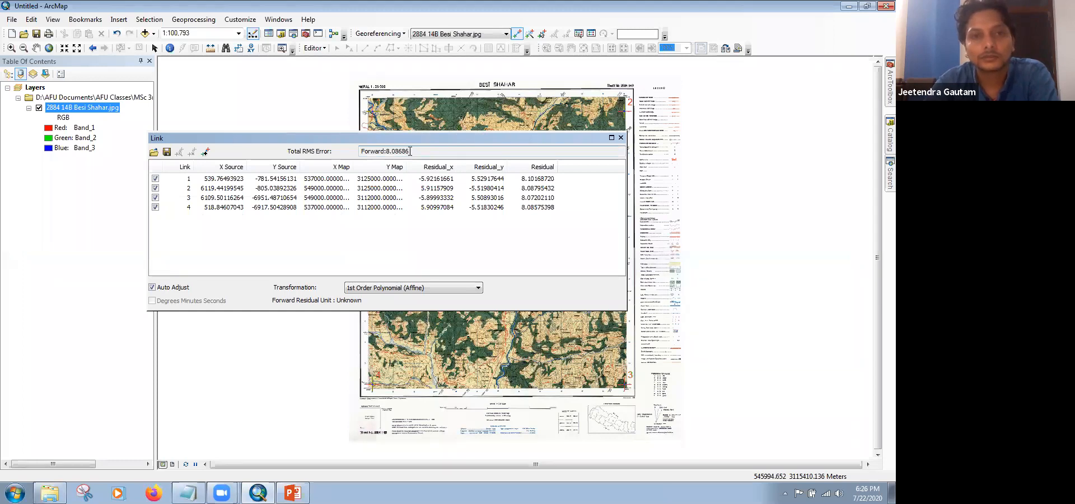
left_click_drag(408, 151, 388, 154)
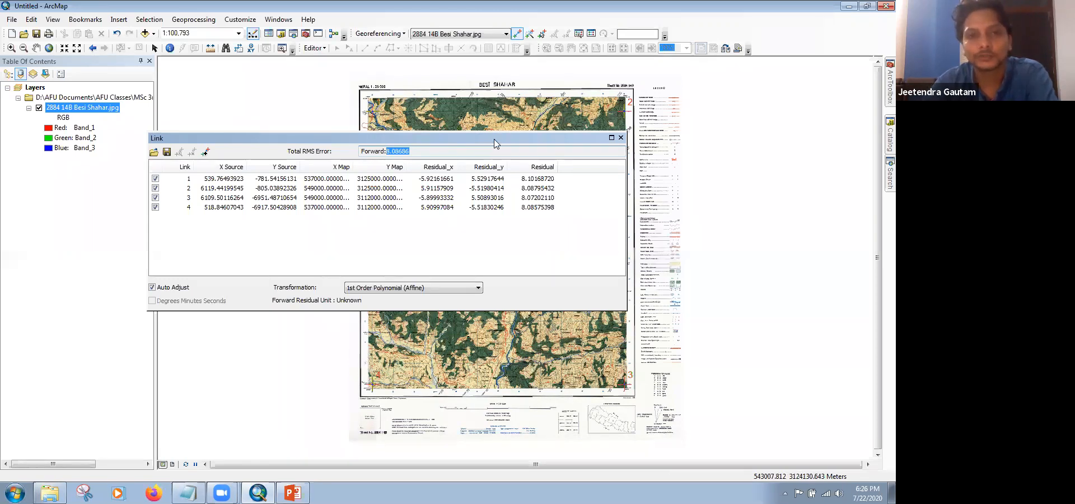
left_click(419, 153)
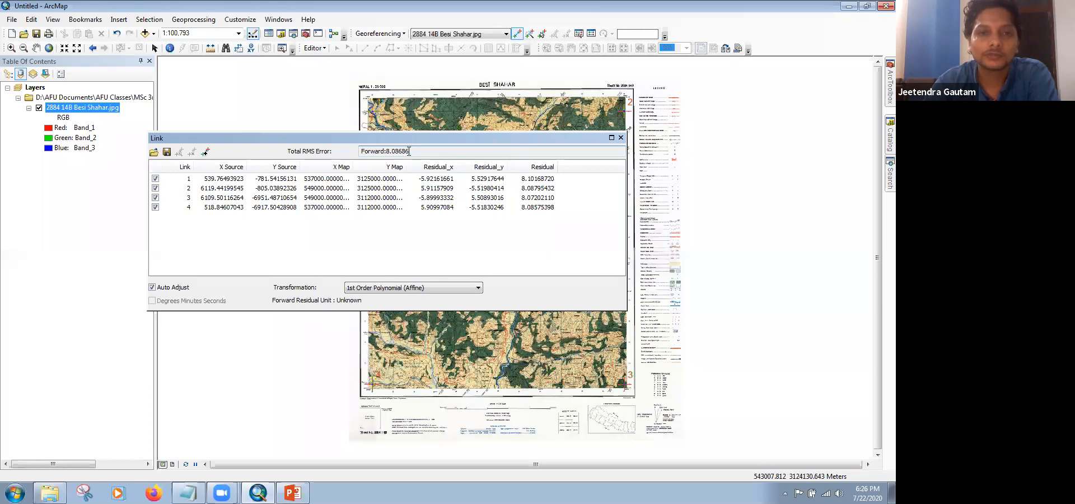
left_click_drag(409, 151, 386, 151)
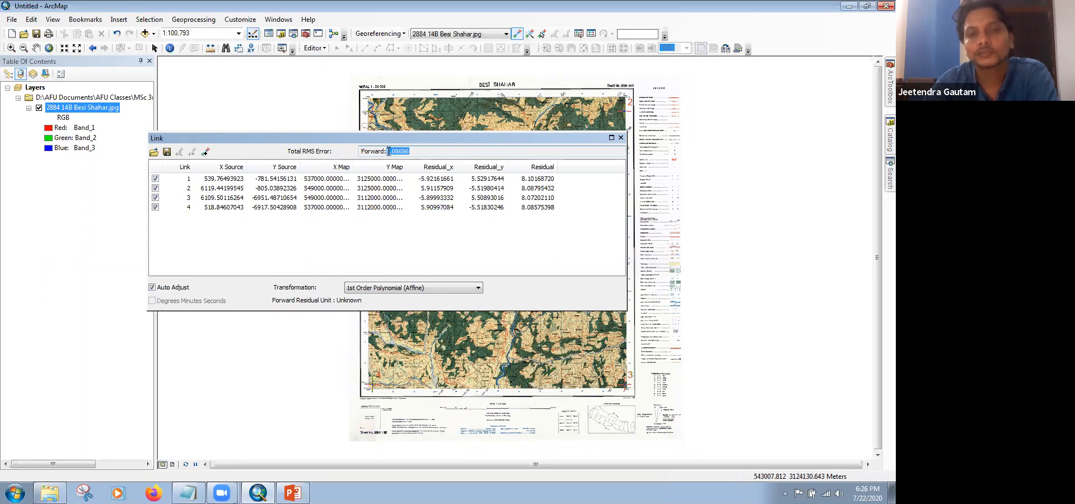
left_click(426, 152)
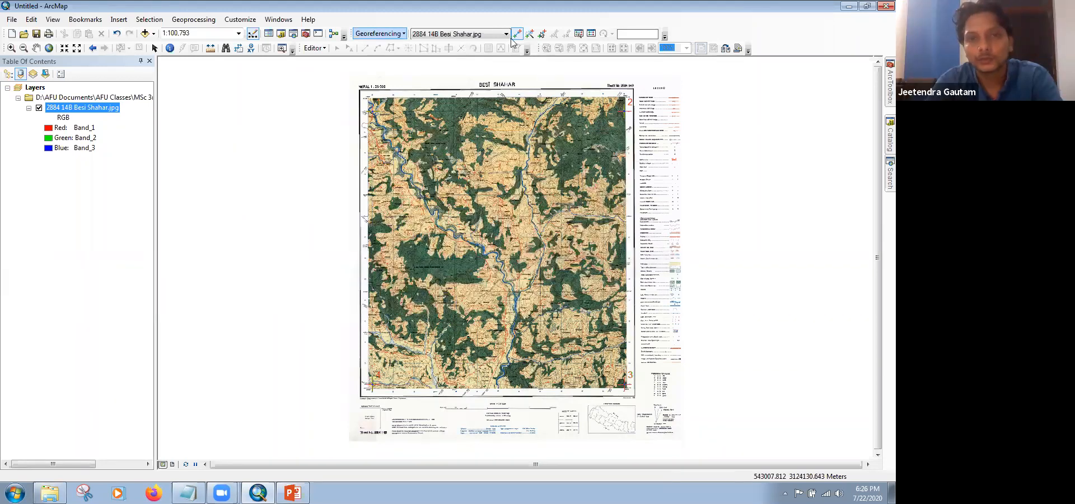
Step: Reopen the link table and review the total RMS error for the four control points once more
left_click(591, 34)
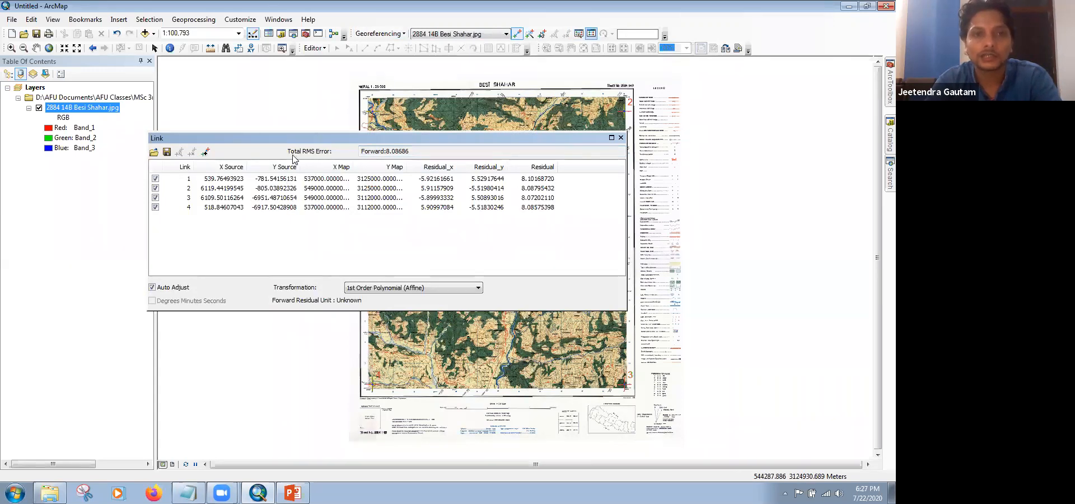
left_click_drag(414, 151, 360, 153)
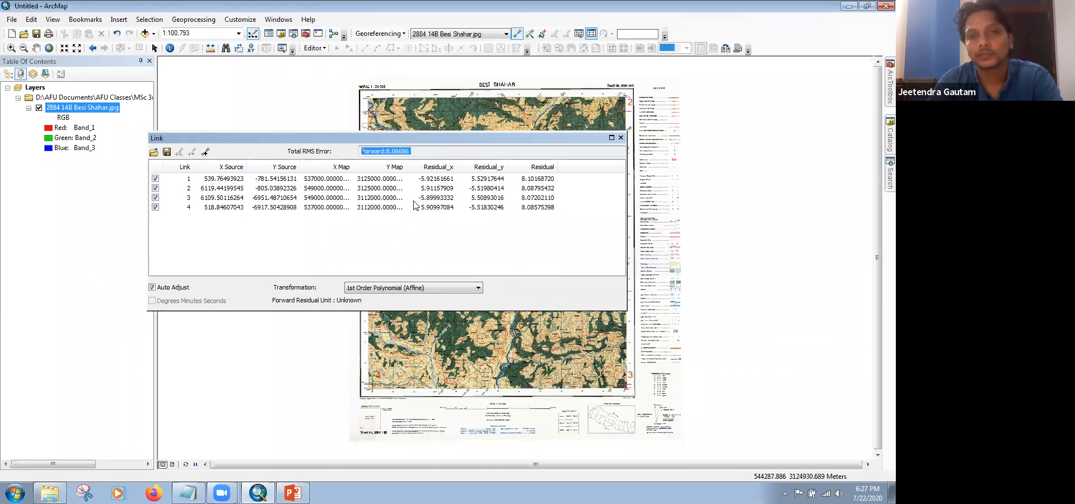
left_click(444, 243)
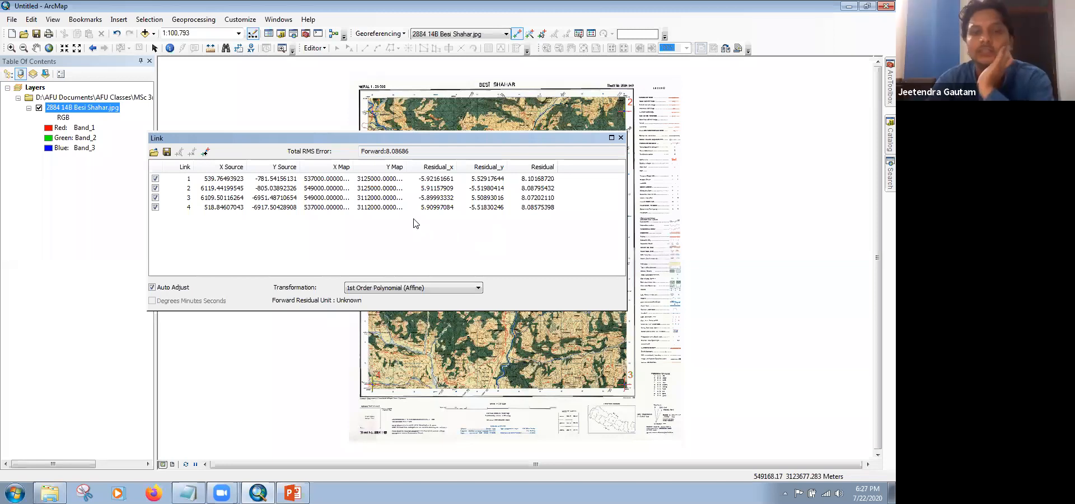
left_click(412, 151)
double_click(395, 151)
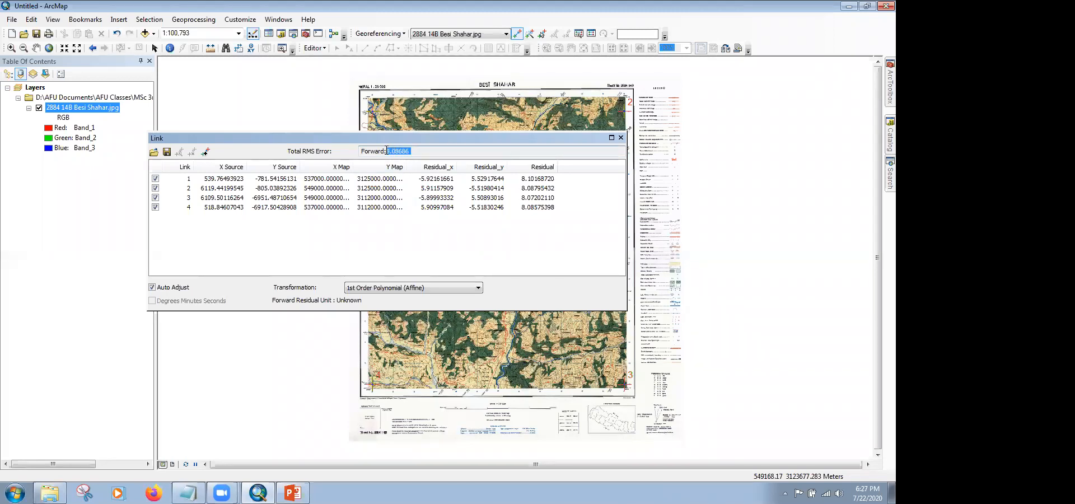
left_click(419, 234)
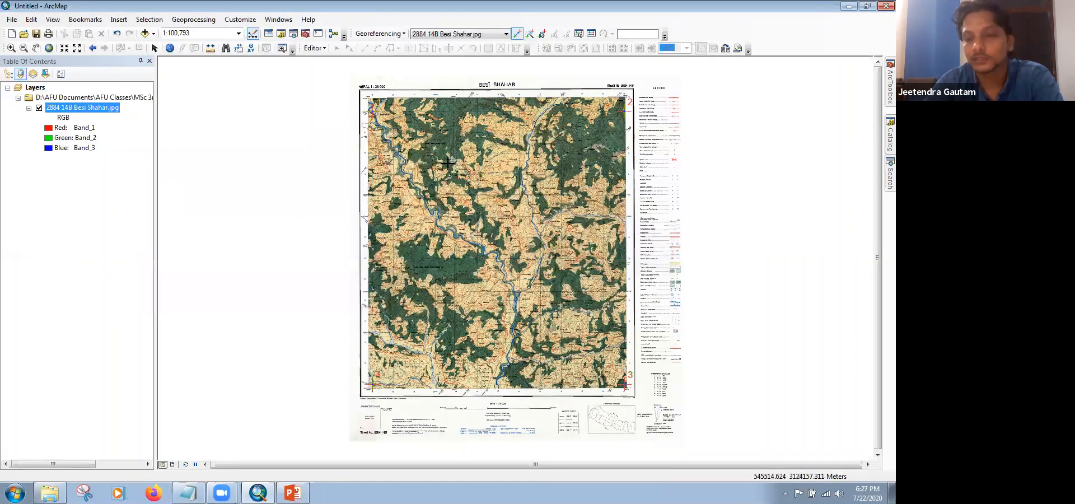
Step: Start rectifying the georeferenced map and set the output location to the Practicals folder under MSc 3rd Semester - GIS
left_click(403, 34)
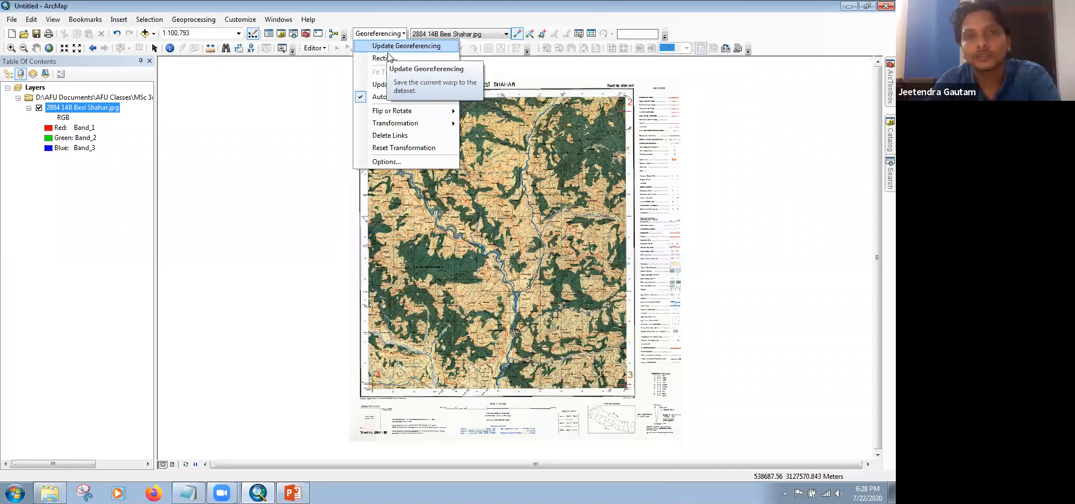
left_click(702, 49)
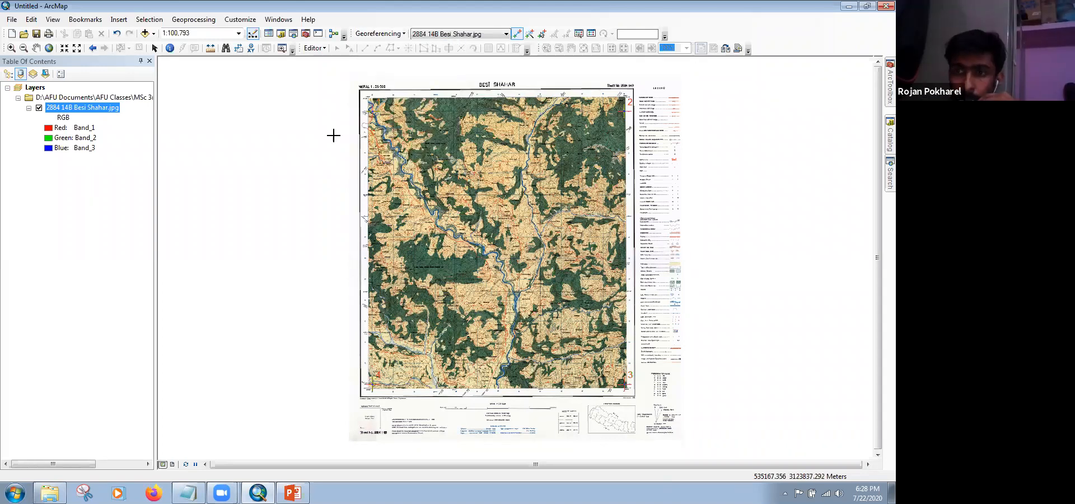
left_click(401, 35)
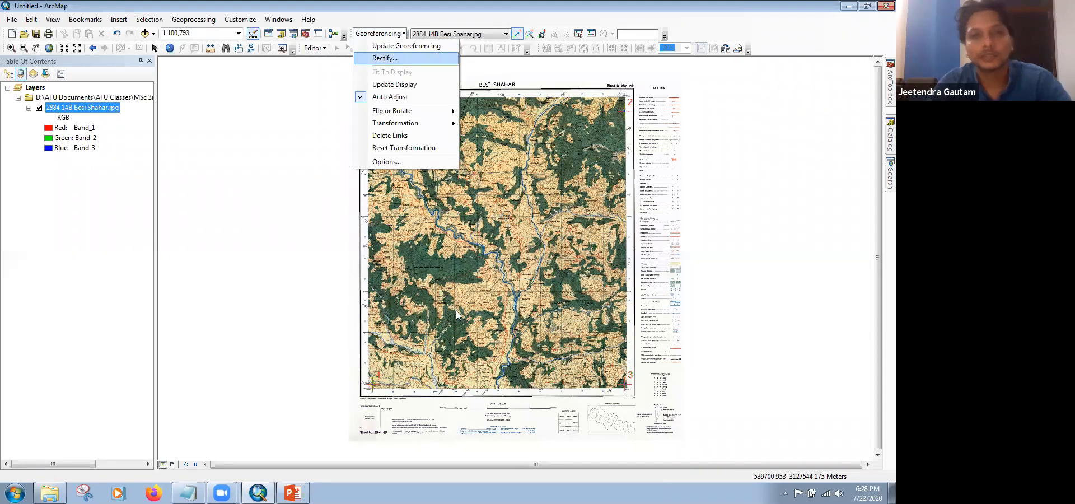
key("Return")
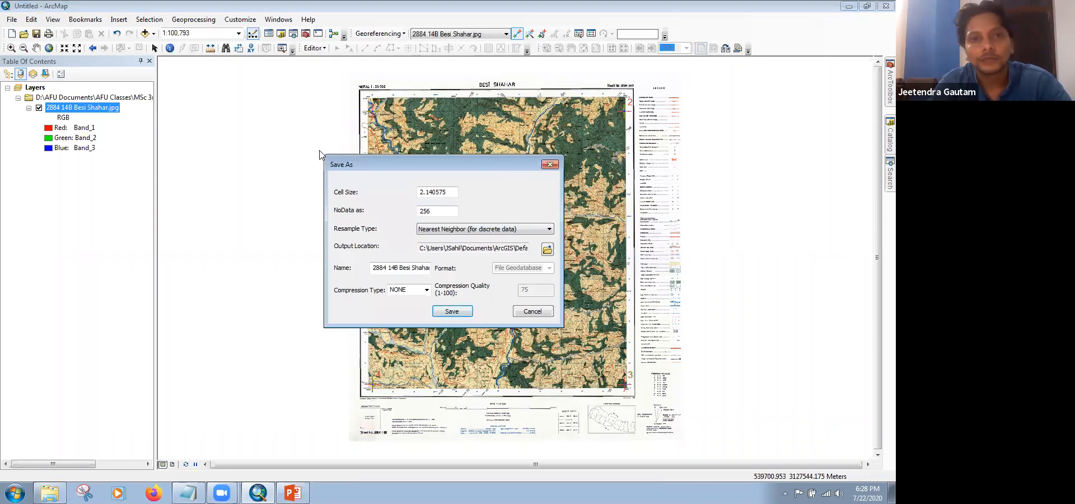
left_click_drag(448, 164, 300, 122)
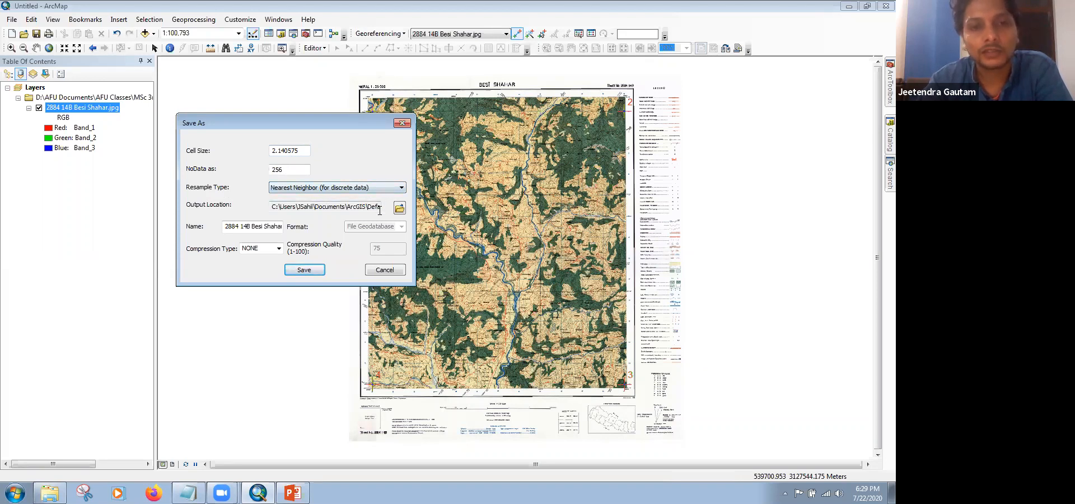
left_click(399, 208)
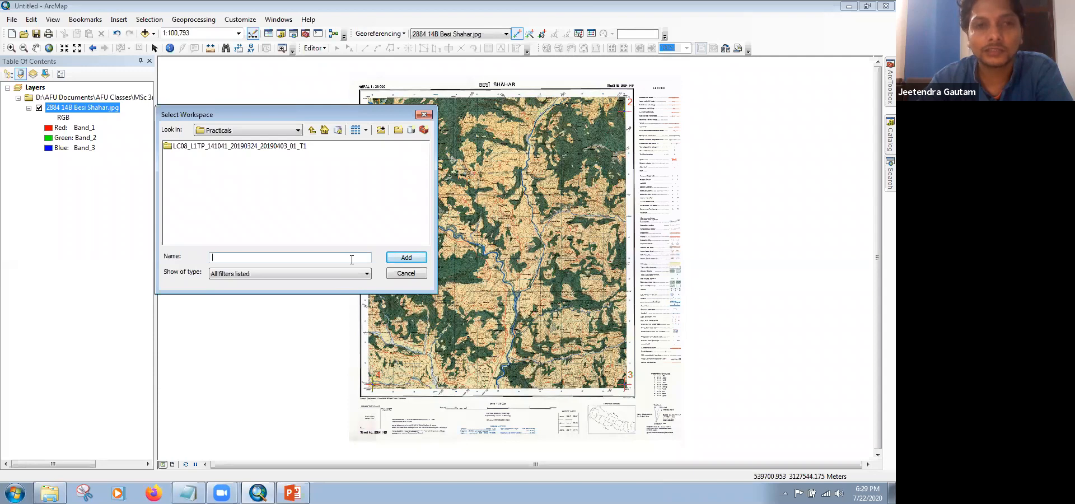
left_click_drag(262, 109, 478, 135)
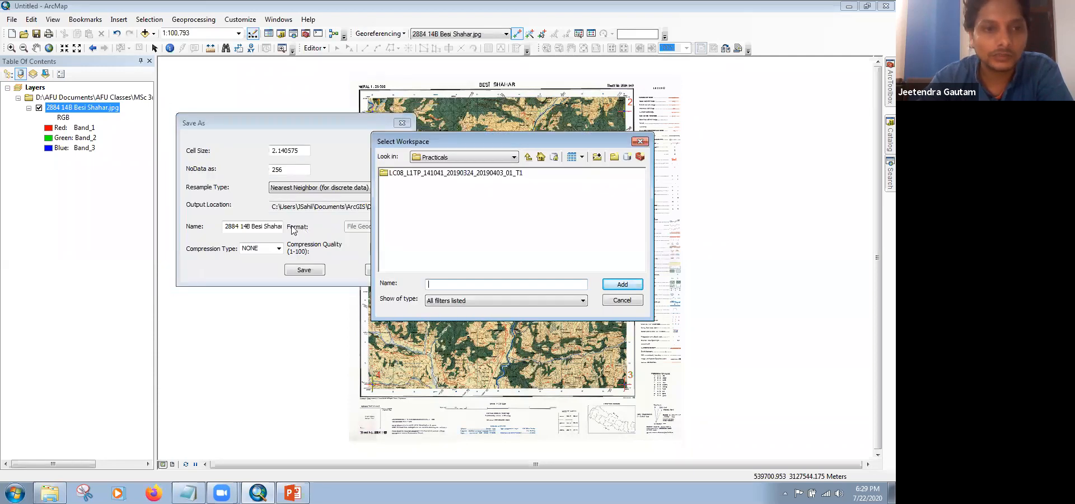
left_click(528, 156)
left_click(404, 184)
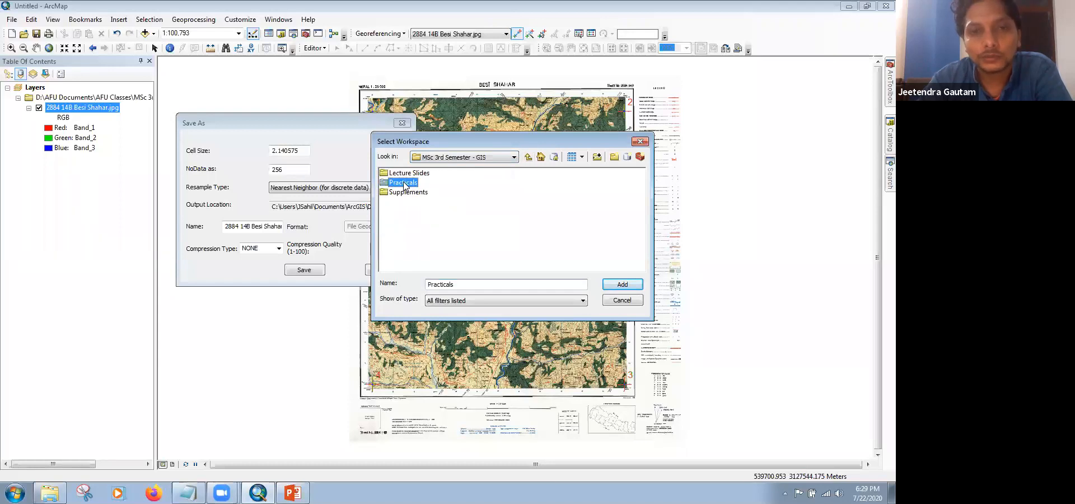
left_click(630, 287)
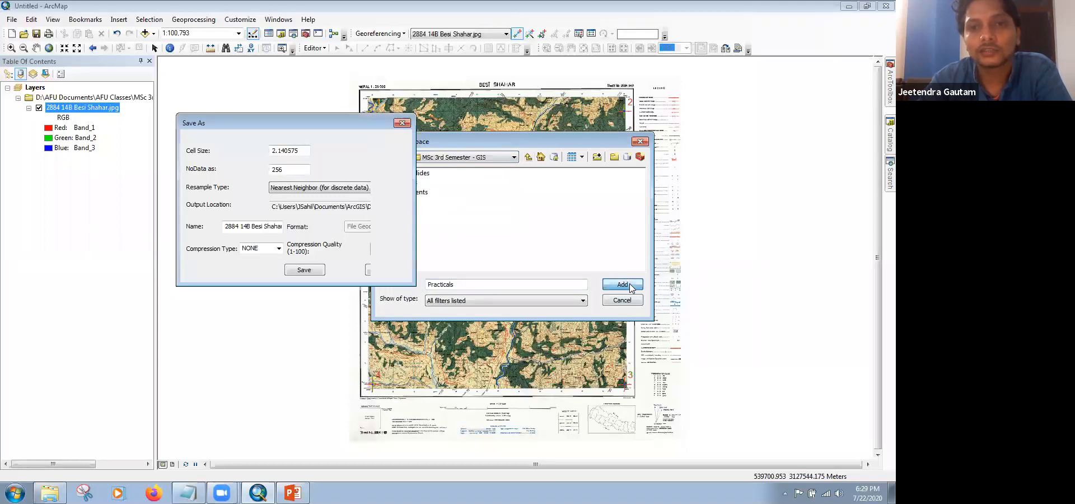
left_click(265, 230)
key("Home")
key("shift+Right")
key("shift+Right")
key("shift+Right")
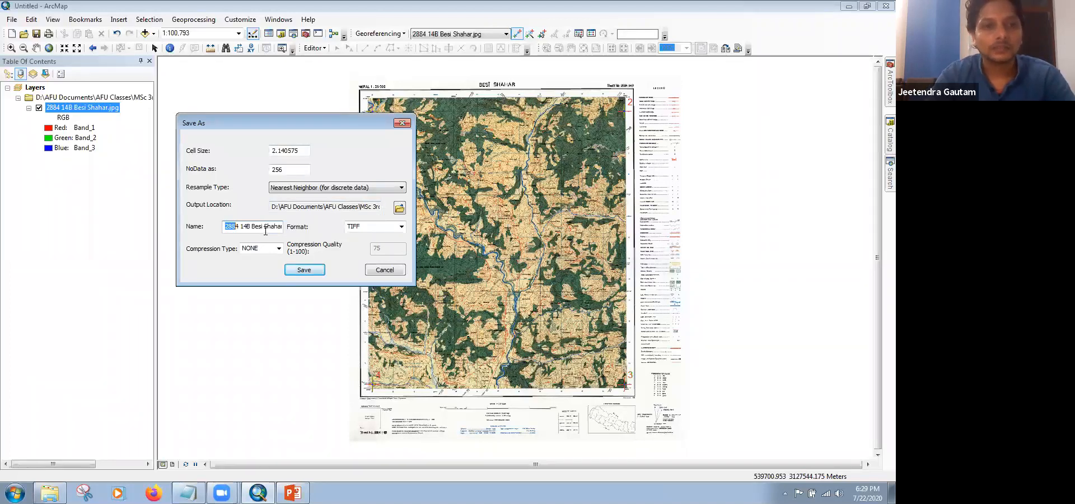
key("shift+Right")
key("shift+Right")
key("shift+Right")
key("shift+Right")
key("shift+Right")
key("shift+Right")
type("Geo")
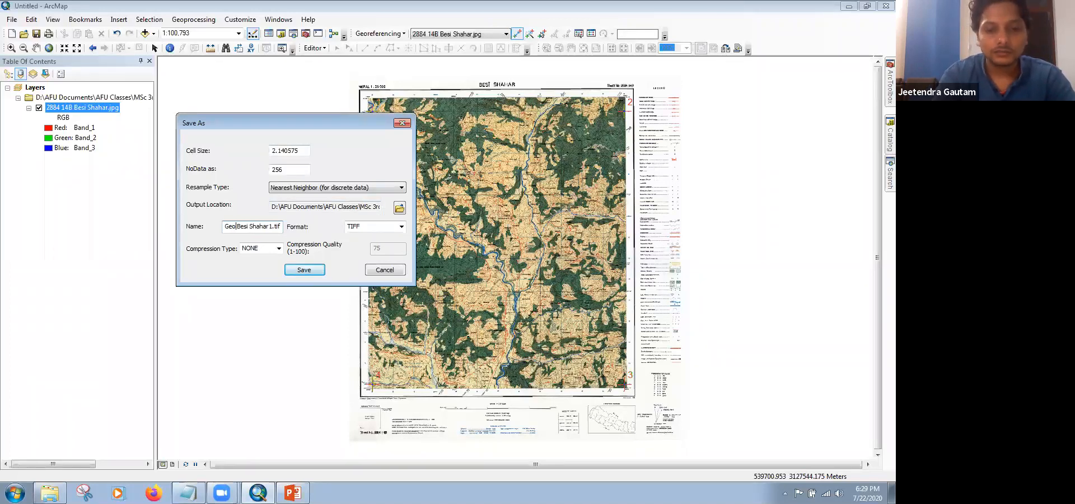
type("ref_")
key("End")
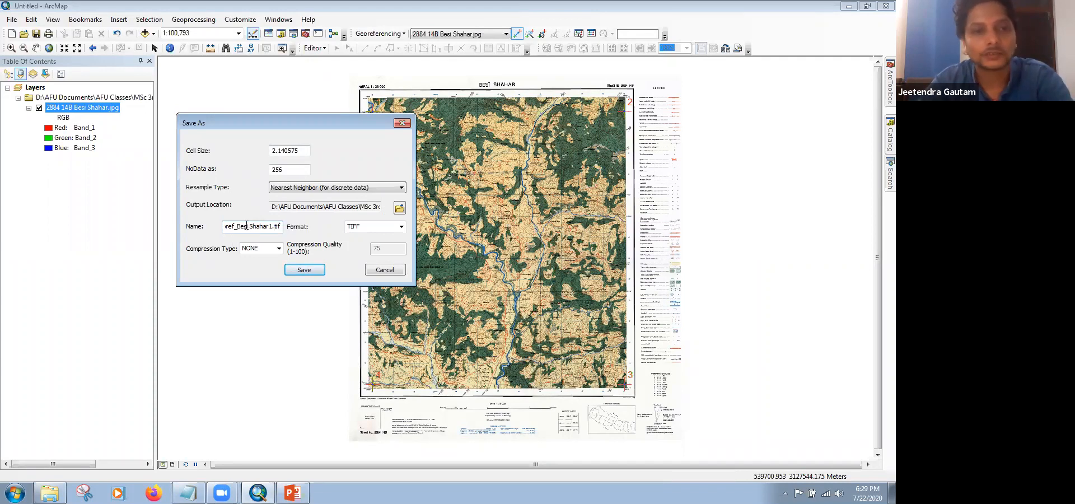
key("Home")
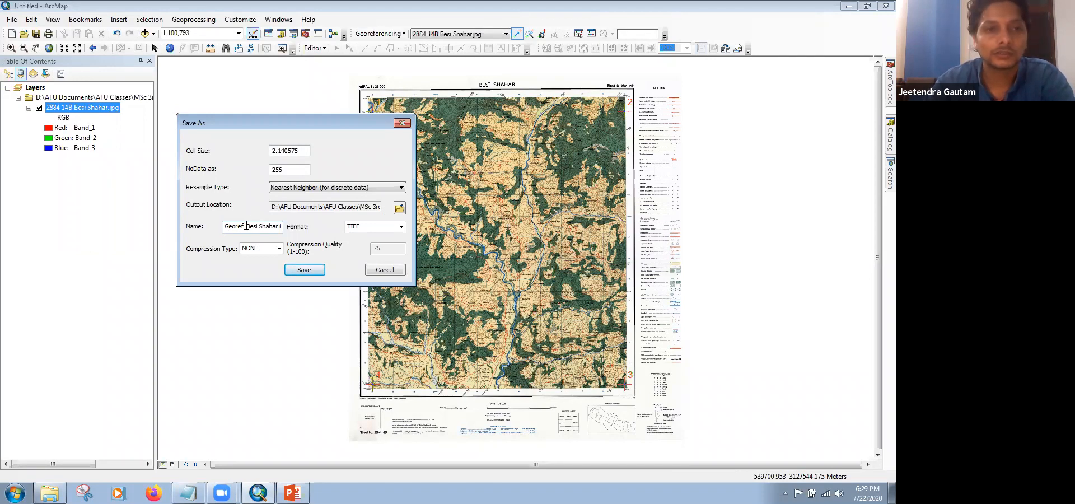
key("BackSpace")
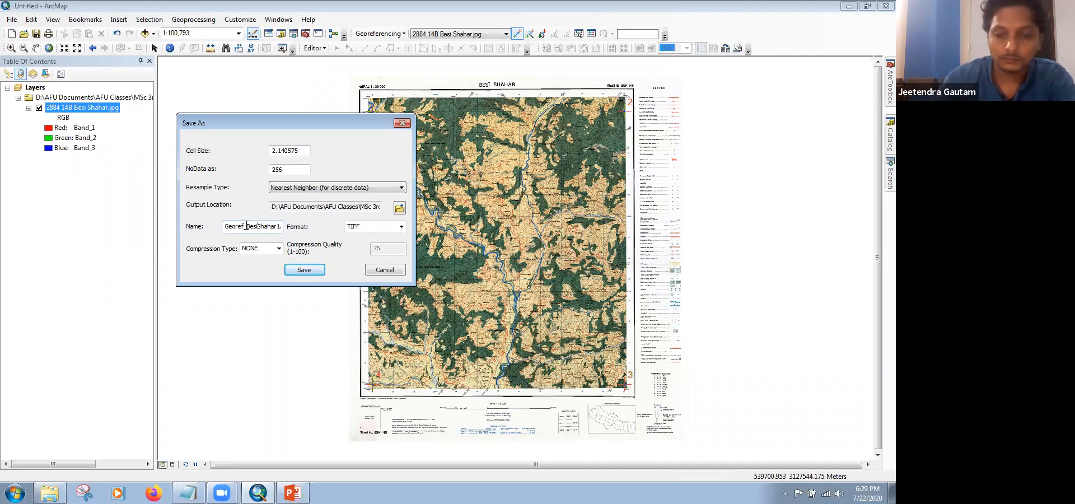
key("End")
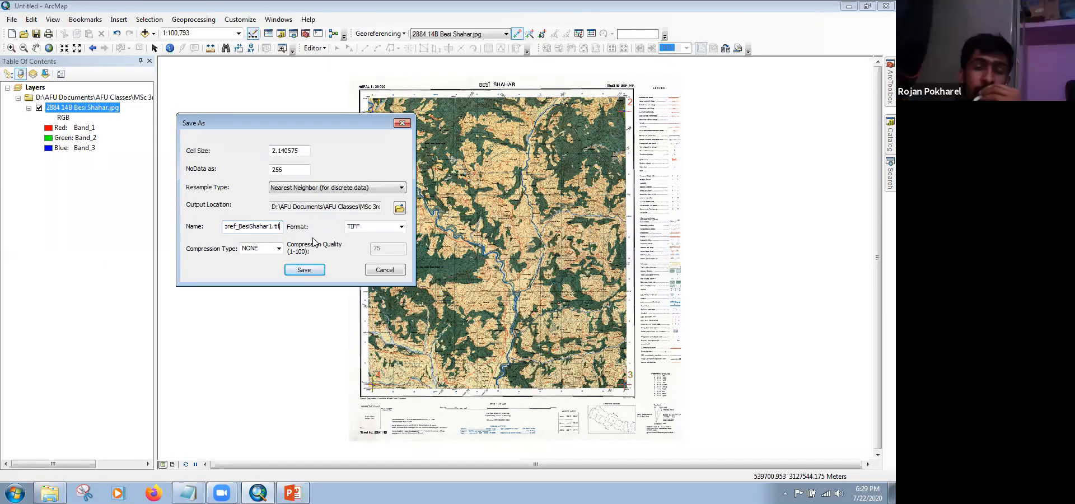
left_click(390, 271)
Step: Try to rectify the map to a TIFF raster named Geo_Besisahar.tif
left_click(392, 35)
left_click(392, 59)
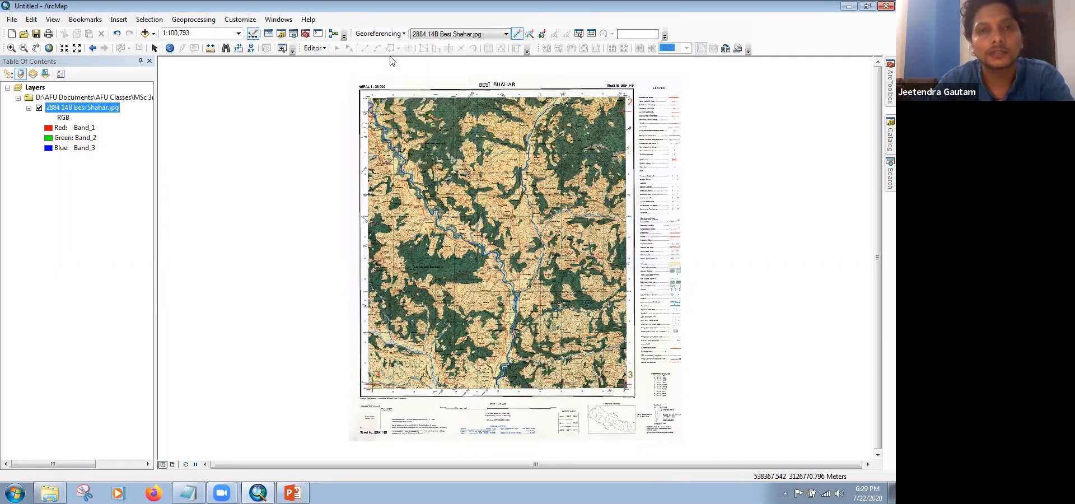
left_click_drag(481, 166, 338, 132)
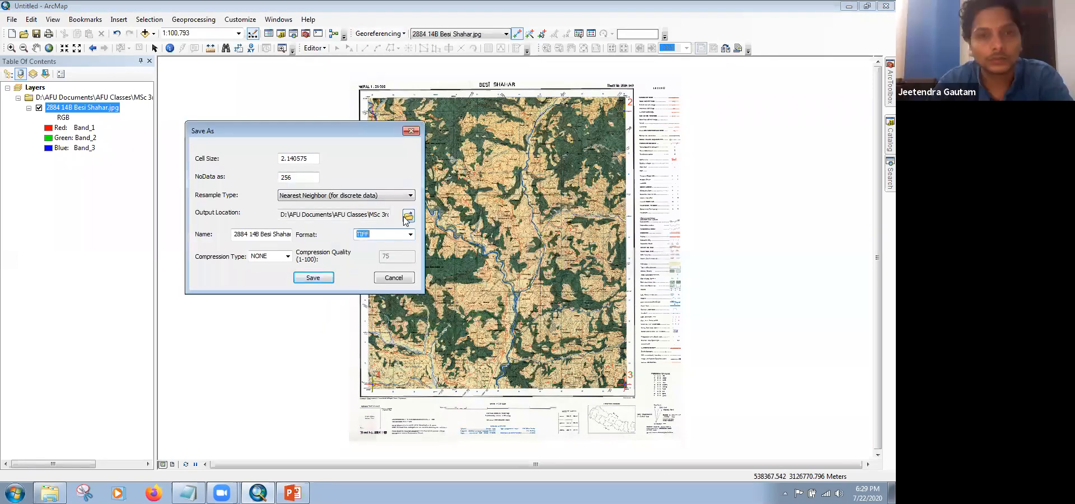
left_click(380, 214)
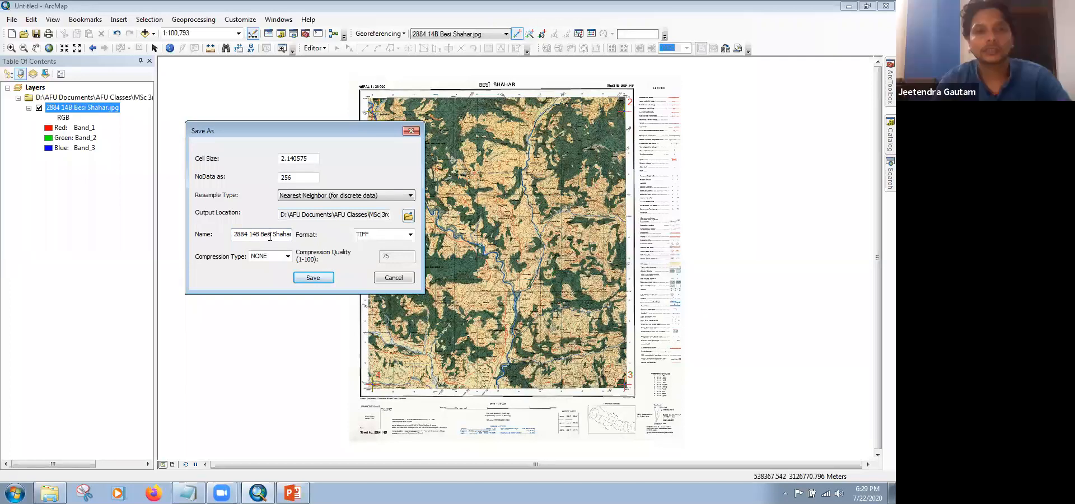
key("End")
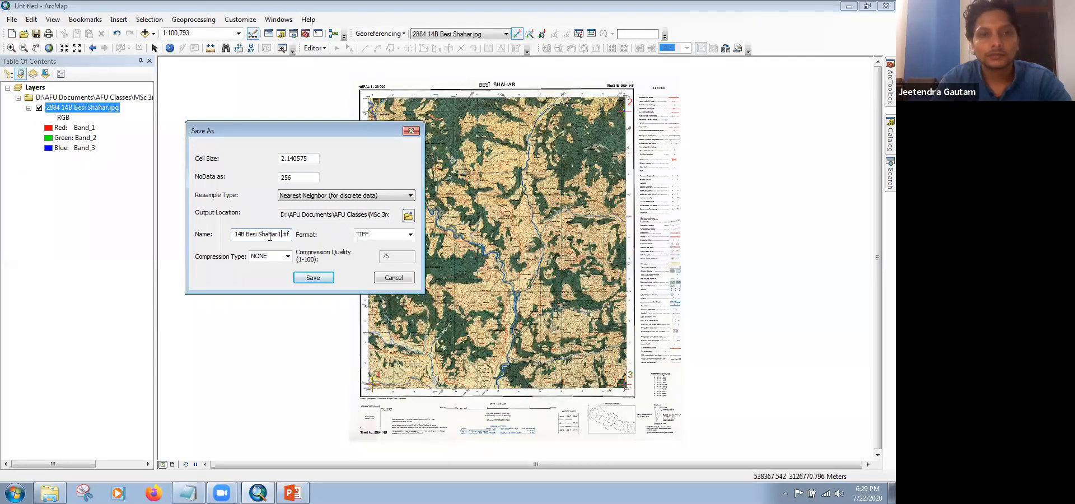
key("shift+Home")
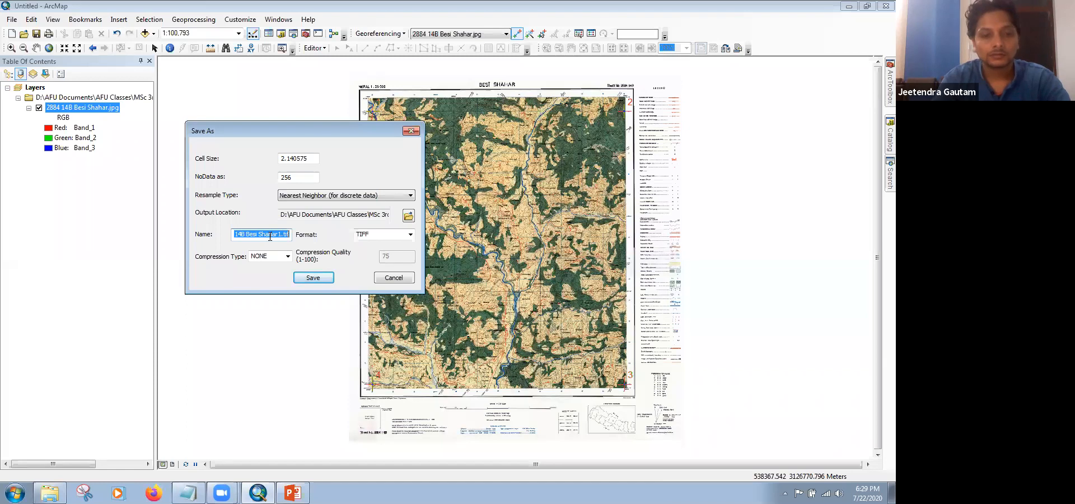
type("F")
key("BackSpace")
type("Geoo")
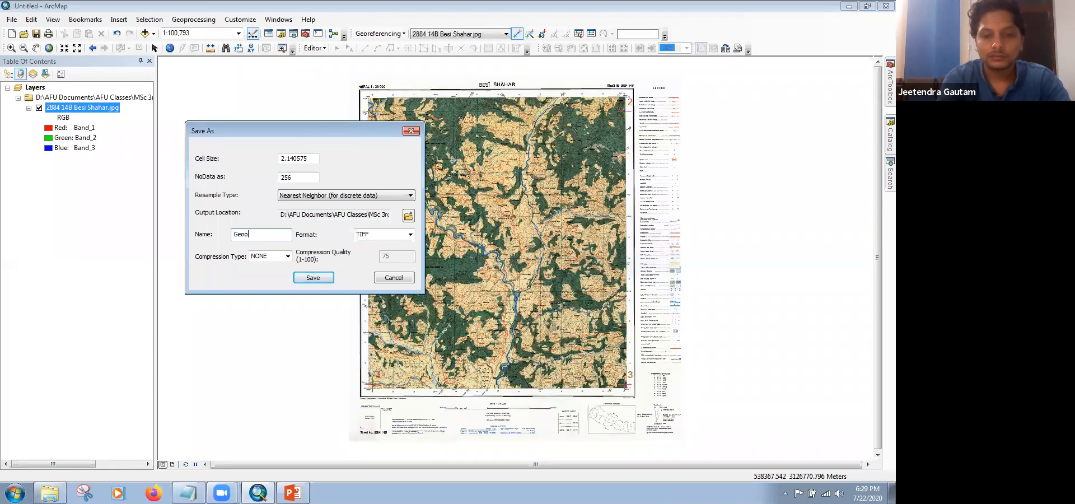
key("BackSpace")
type("_Besisahar")
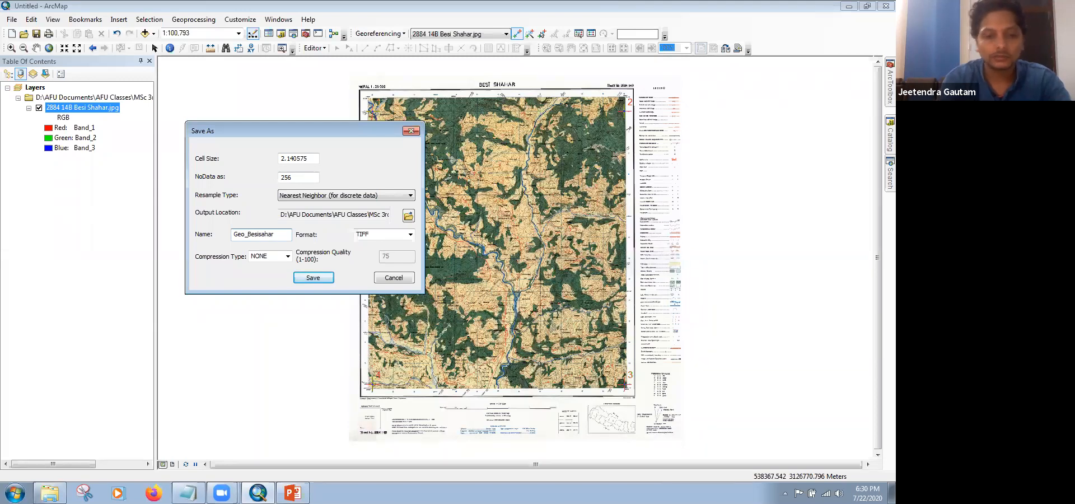
type(".tif")
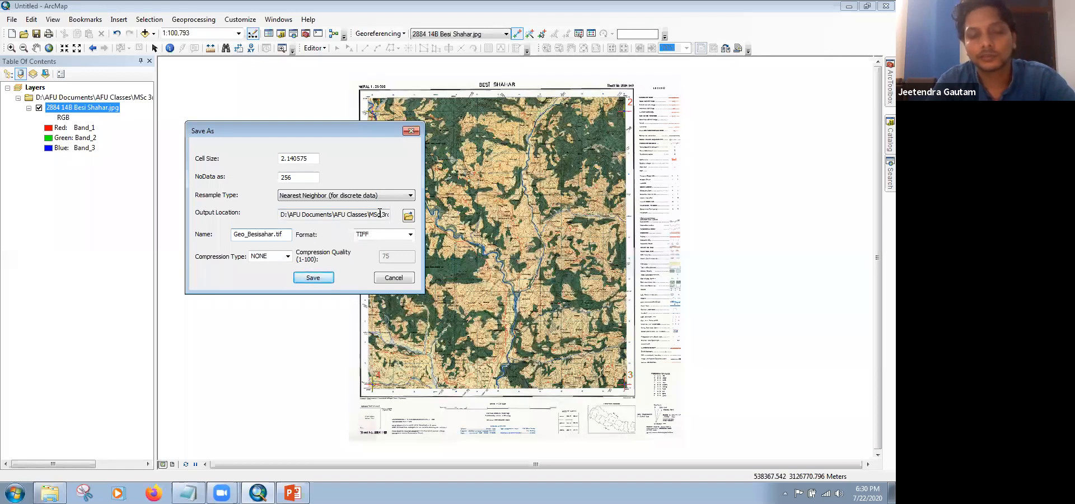
left_click(323, 282)
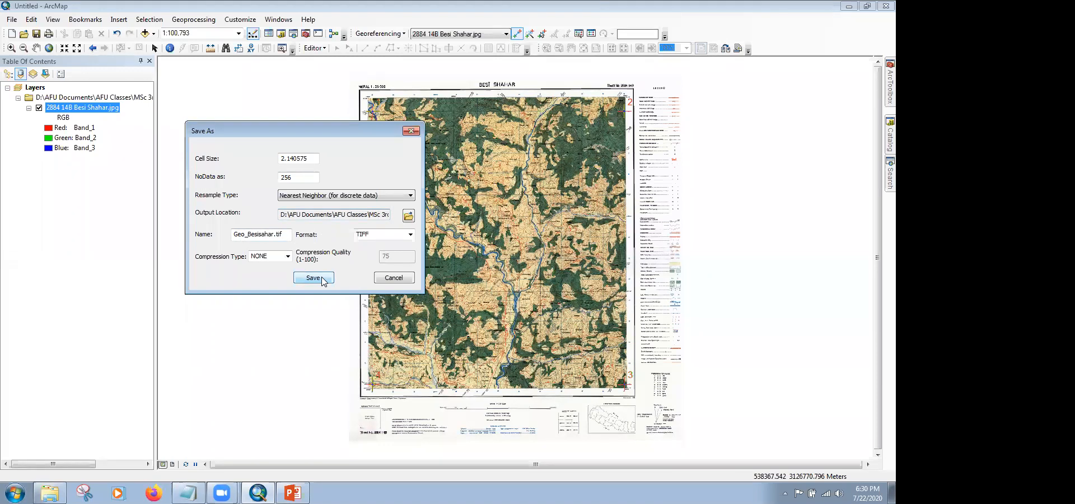
left_click(275, 235)
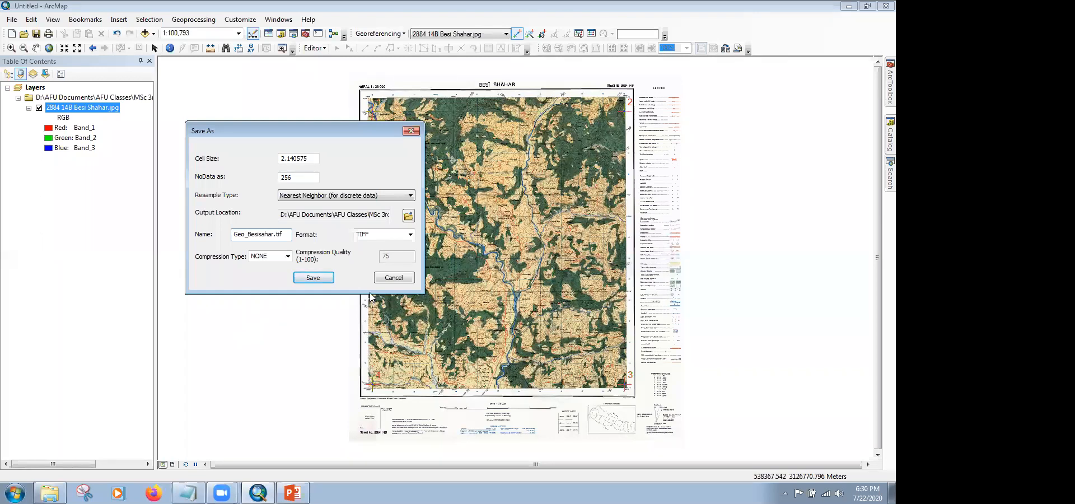
Step: Open the link table and examine the residuals of each of the four control points and the total RMS error
left_click(592, 35)
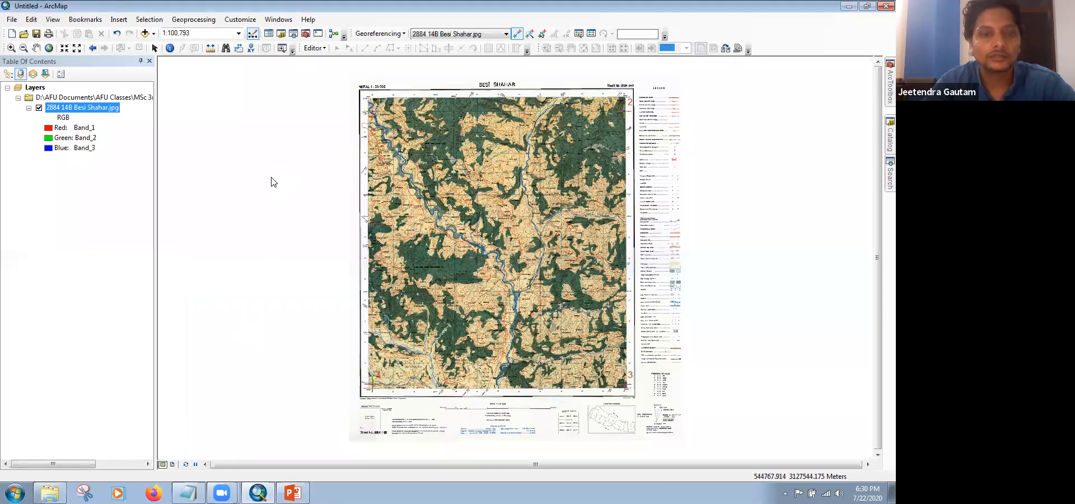
left_click(272, 179)
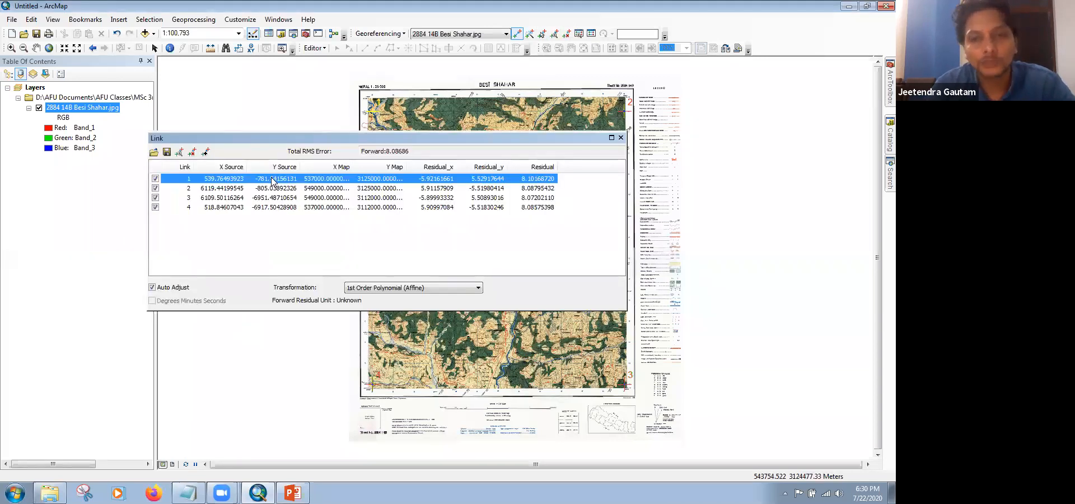
key("Down")
key("Up")
key("Down")
key("Up")
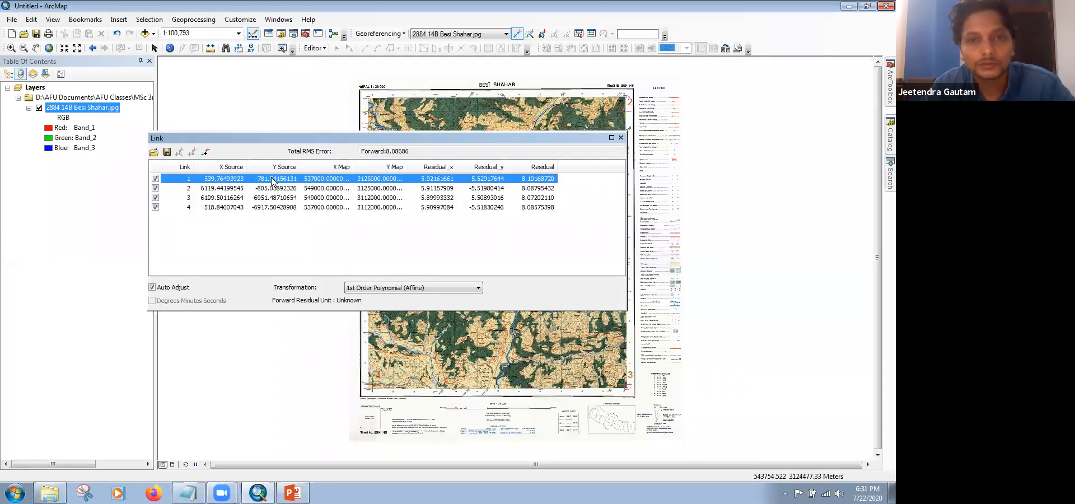
key("Down")
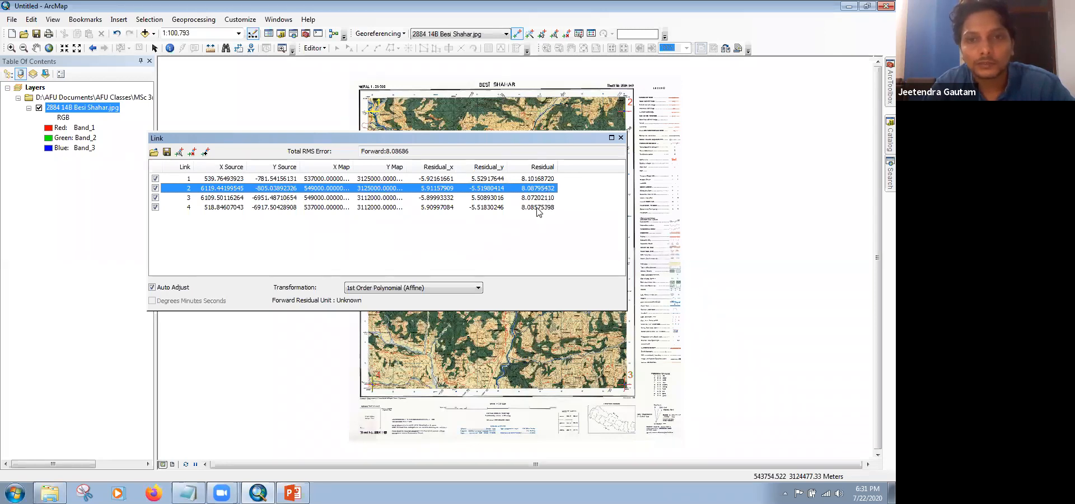
left_click(541, 179)
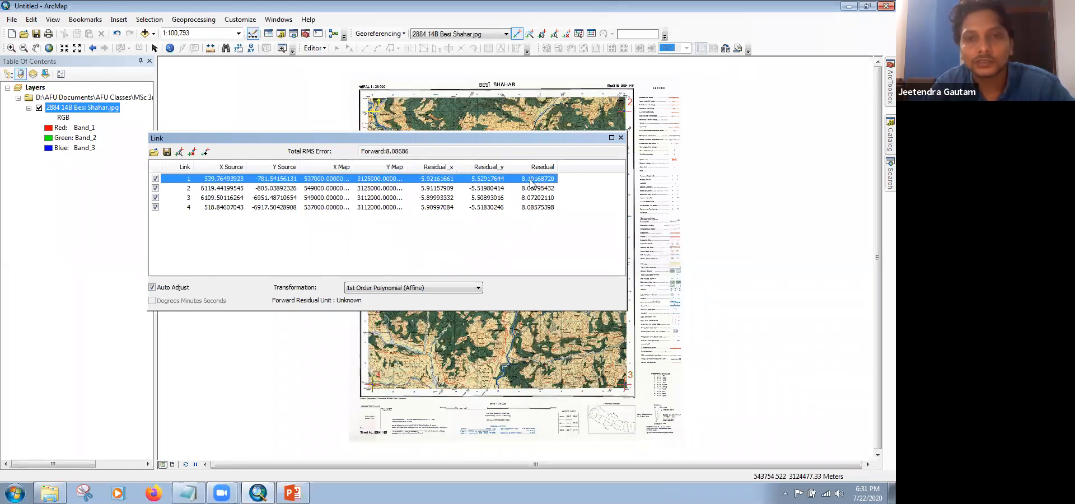
left_click(443, 184, "shift")
left_click_drag(442, 182, 424, 221)
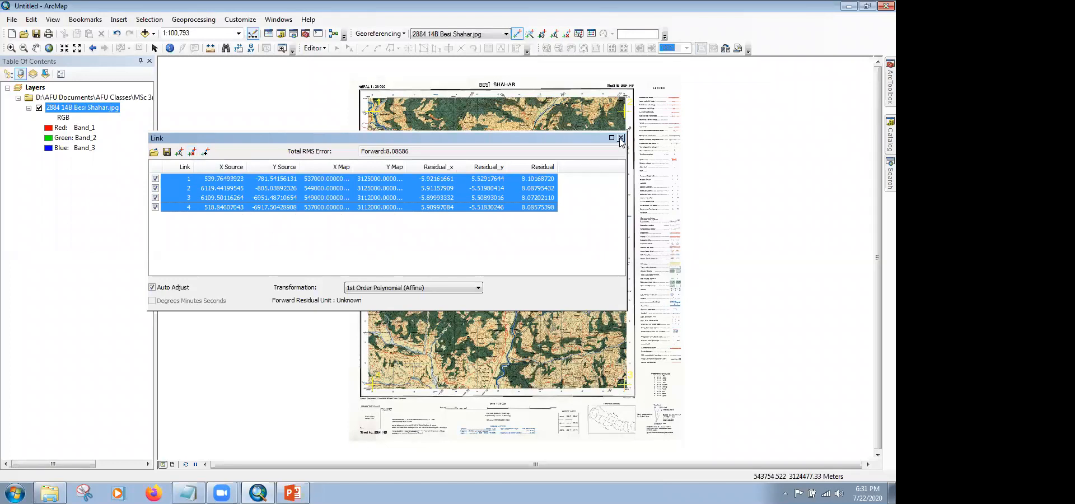
Step: Rectify the georeferenced map to a TIFF raster named Geo_Besisahar.tif with nearest neighbor resampling and no compression
left_click(400, 32)
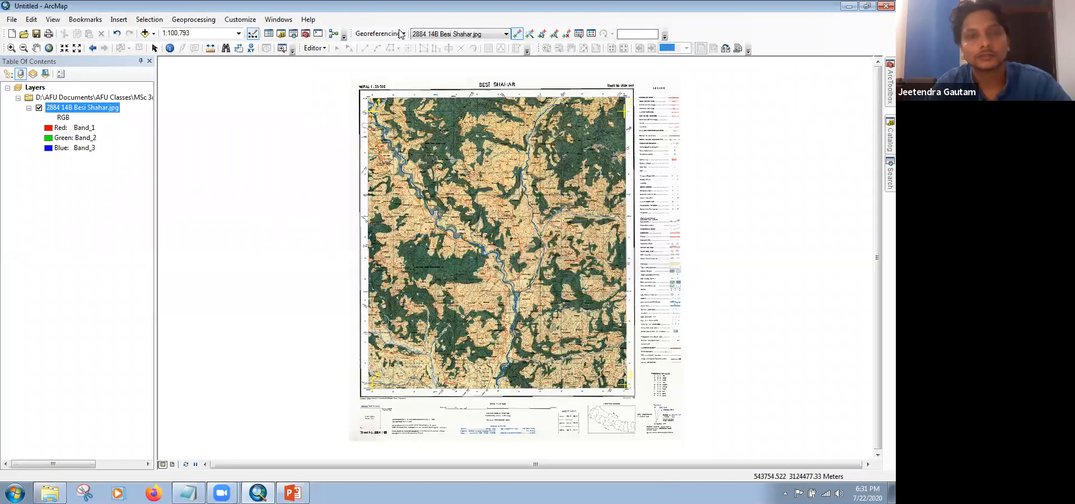
left_click(401, 59)
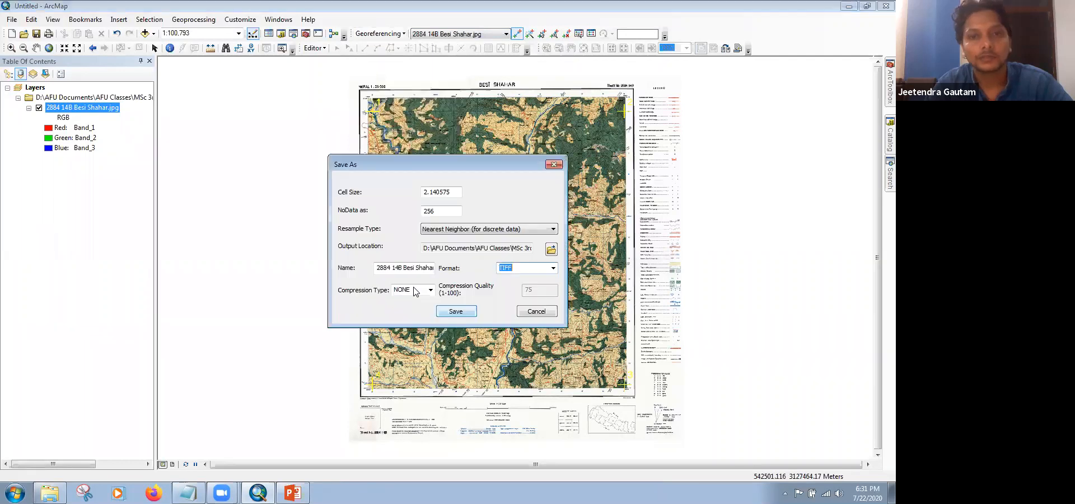
left_click(408, 270)
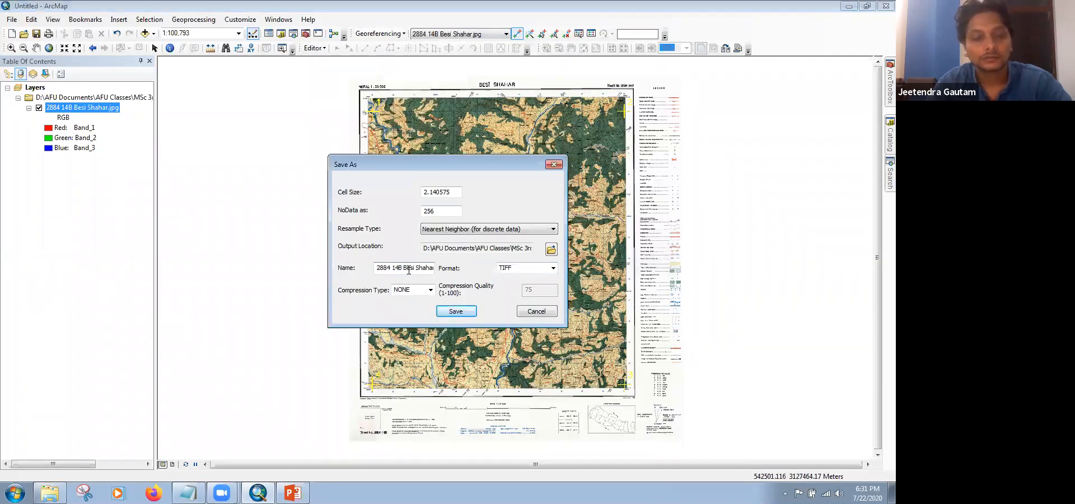
key("ctrl+a")
type("Geo_Besi")
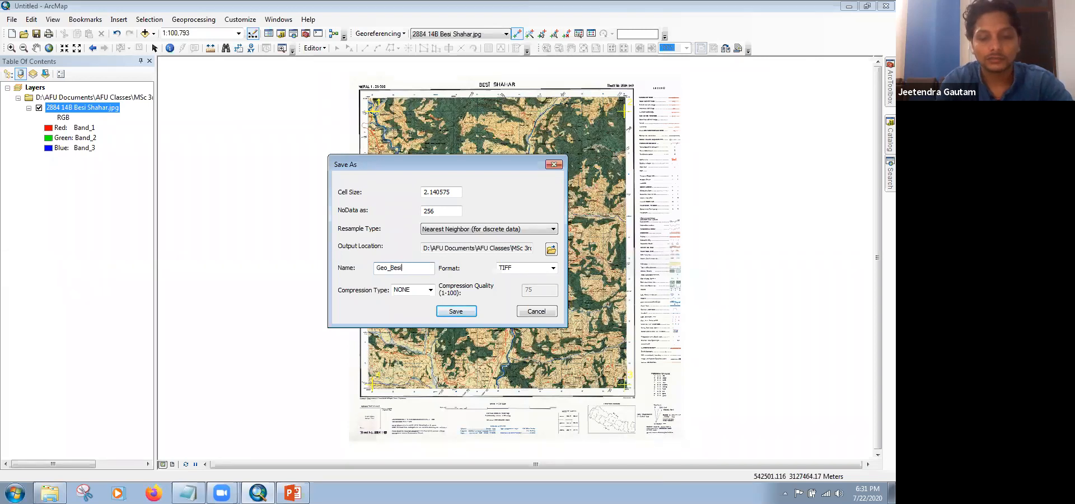
type("saha")
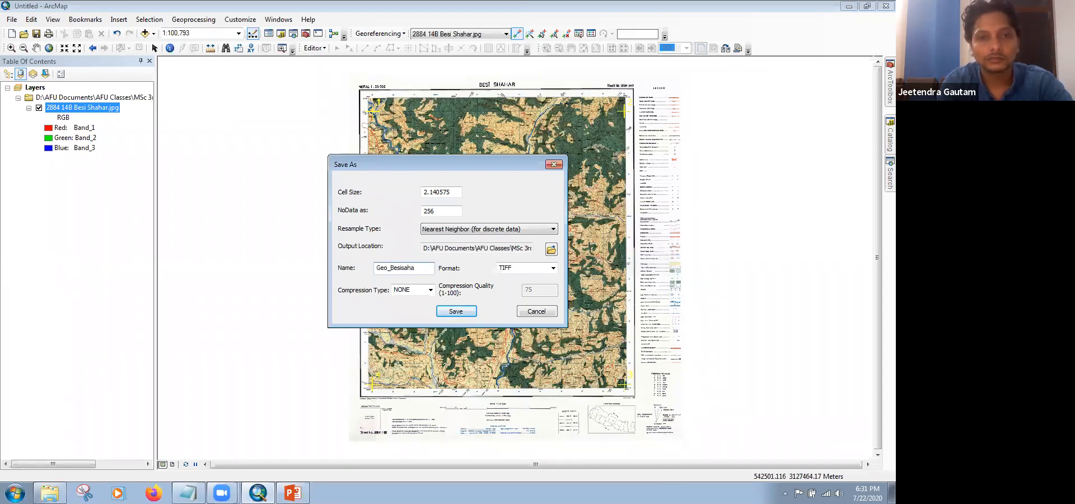
type("r")
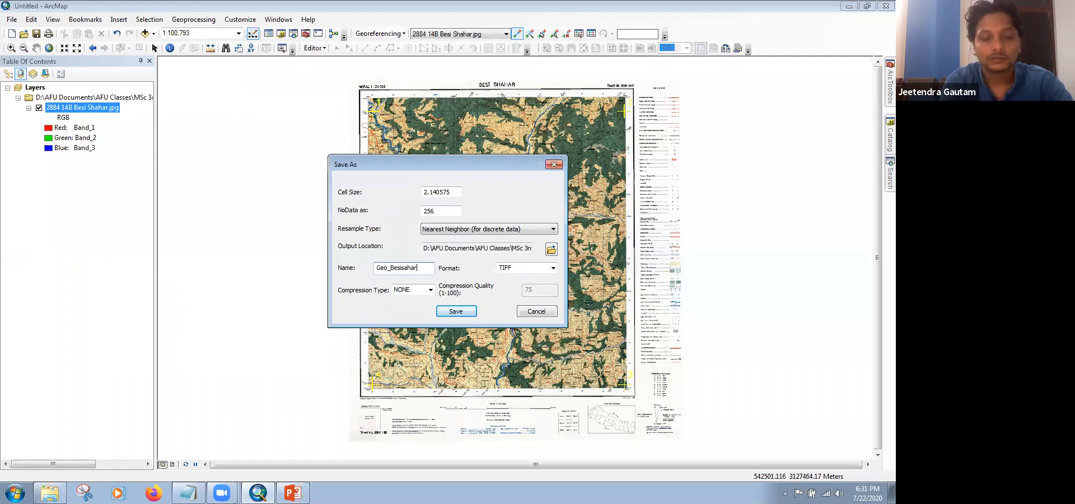
type(".tif")
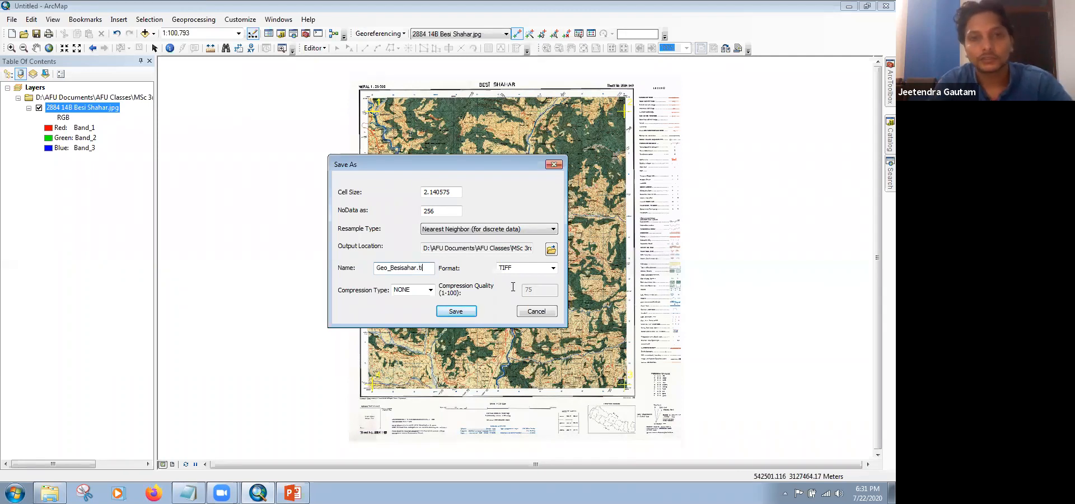
left_click(451, 312)
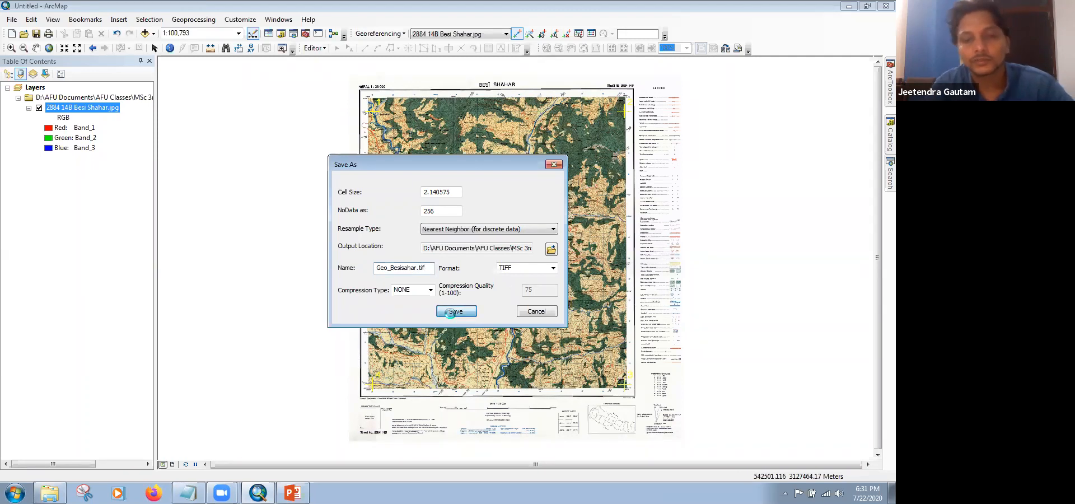
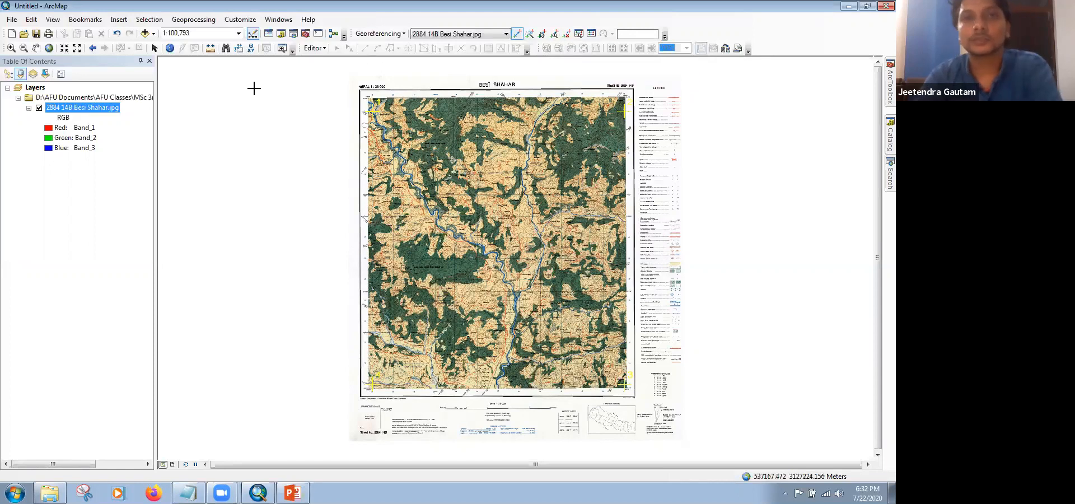
Step: Create a new blank map document and discard the changes to the untitled one
left_click(12, 19)
left_click(31, 19)
left_click(10, 30)
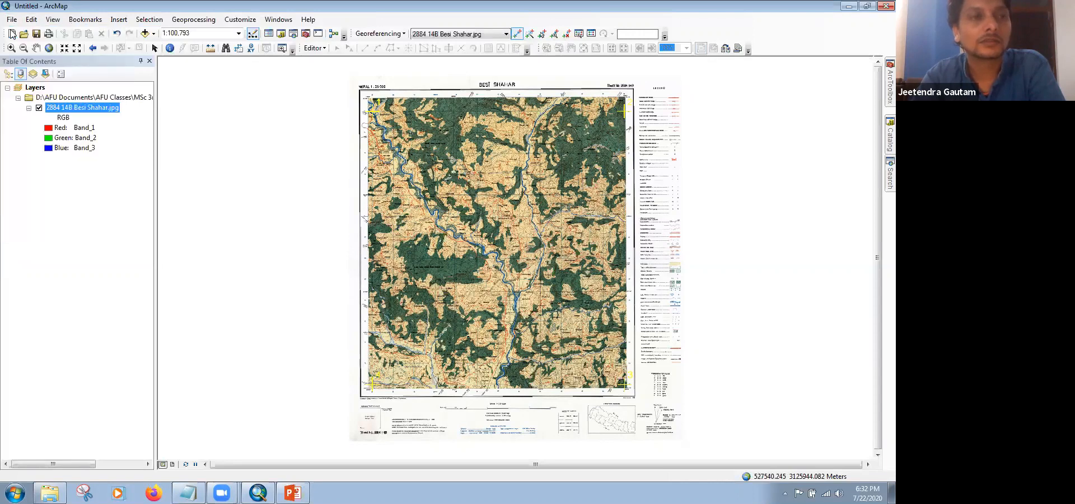
double_click(376, 171)
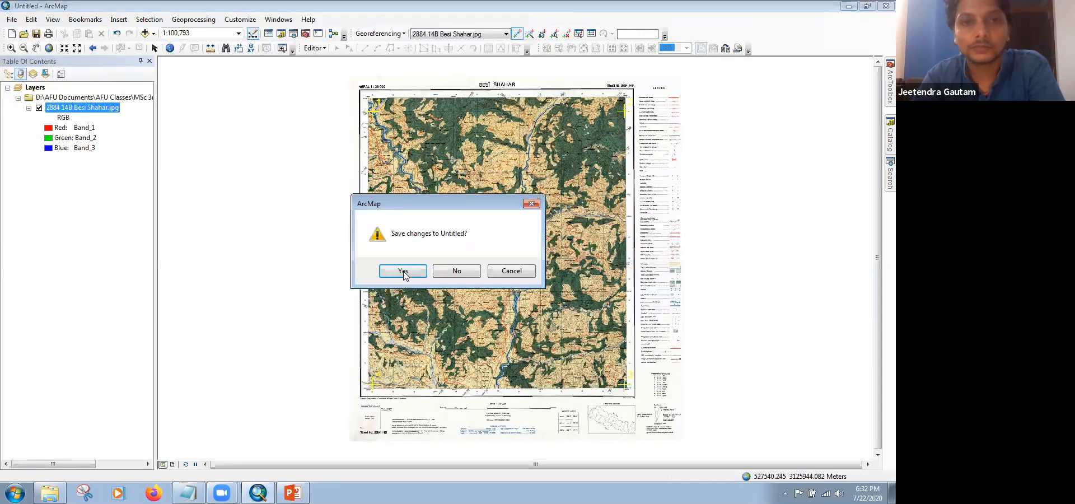
left_click(458, 269)
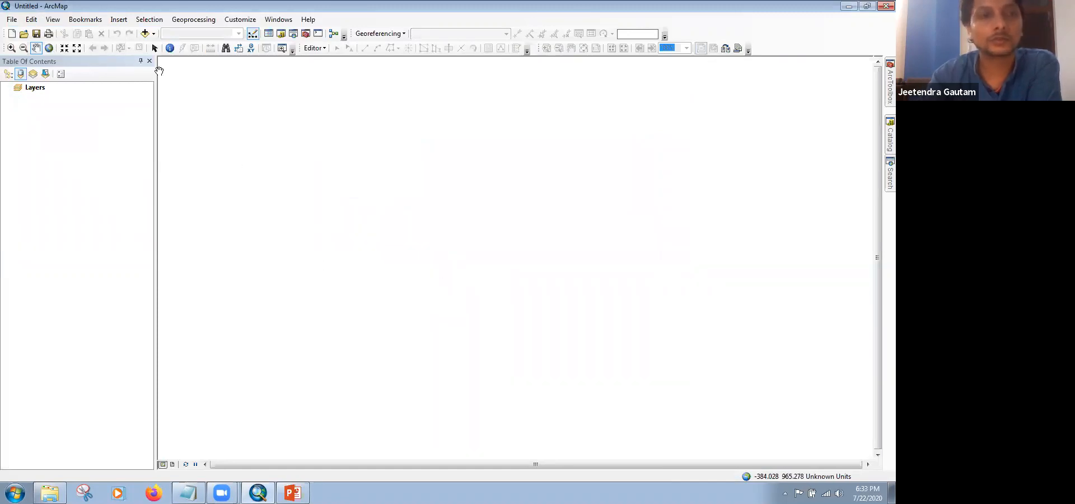
Step: Add the rectified raster Geo_Besisahar.tif from the Practicals folder to the map
left_click(144, 33)
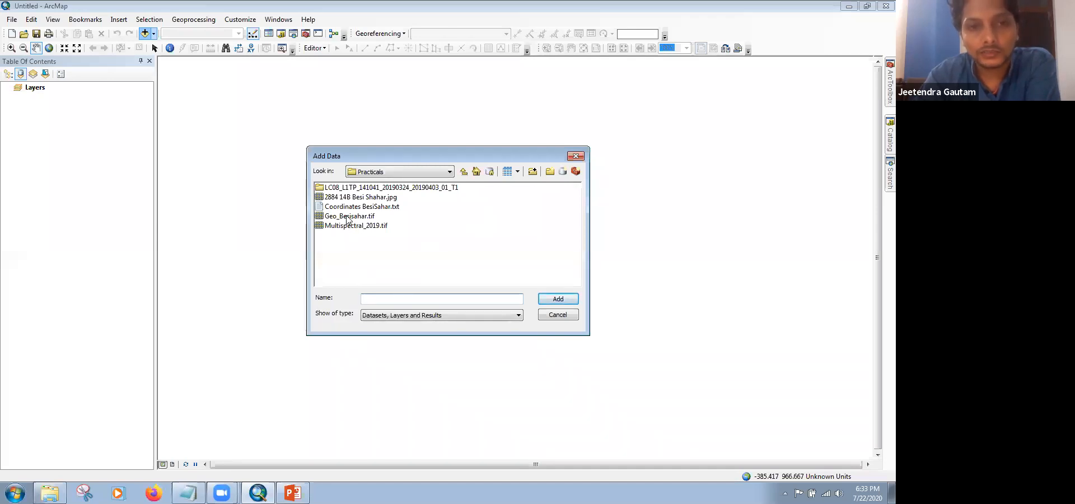
left_click(357, 218)
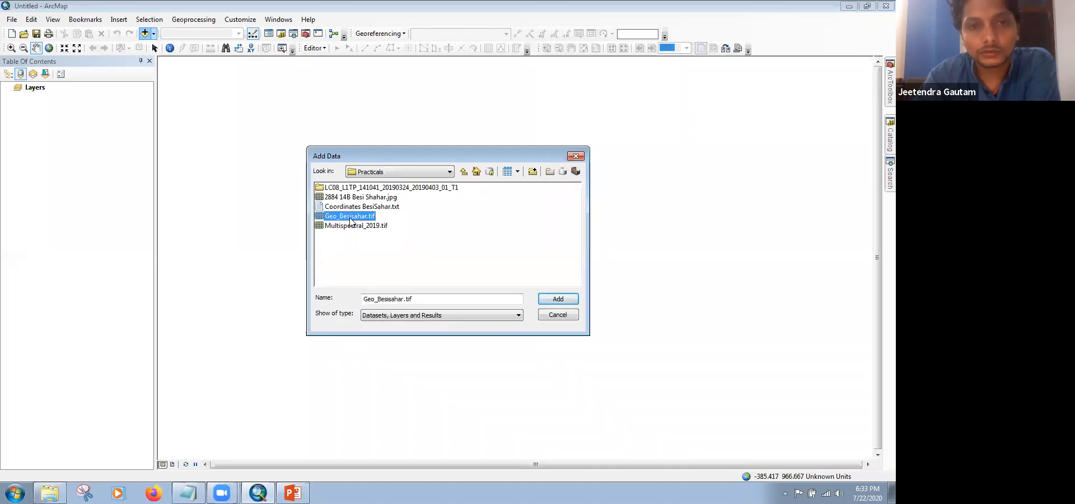
left_click(562, 298)
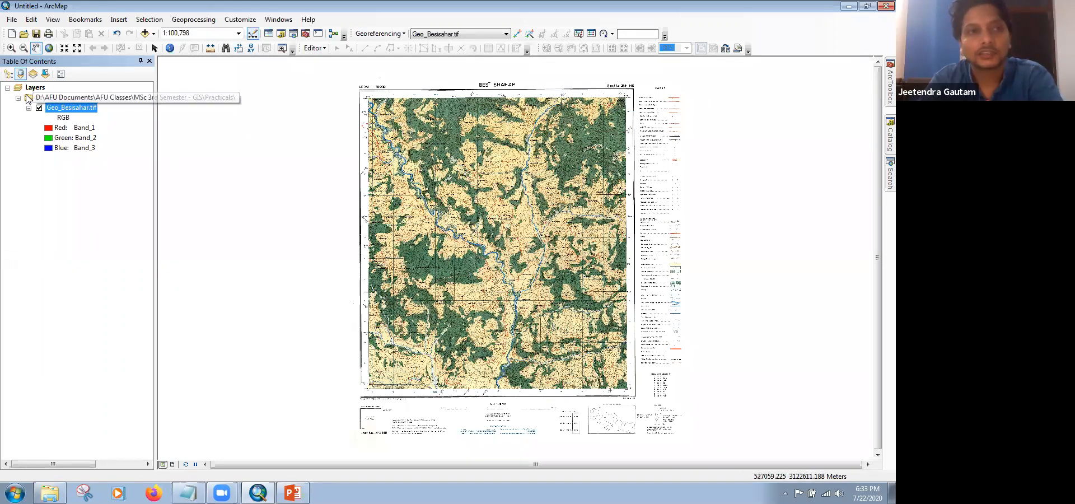
Step: Examine the rectified map's northeastern part, its legend and the full sheet extent
left_click(11, 47)
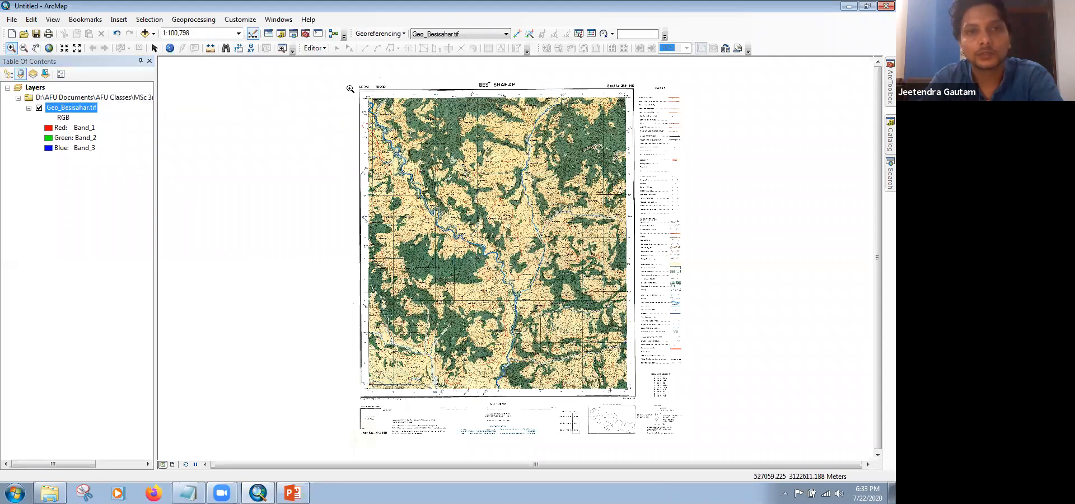
left_click_drag(419, 89, 520, 266)
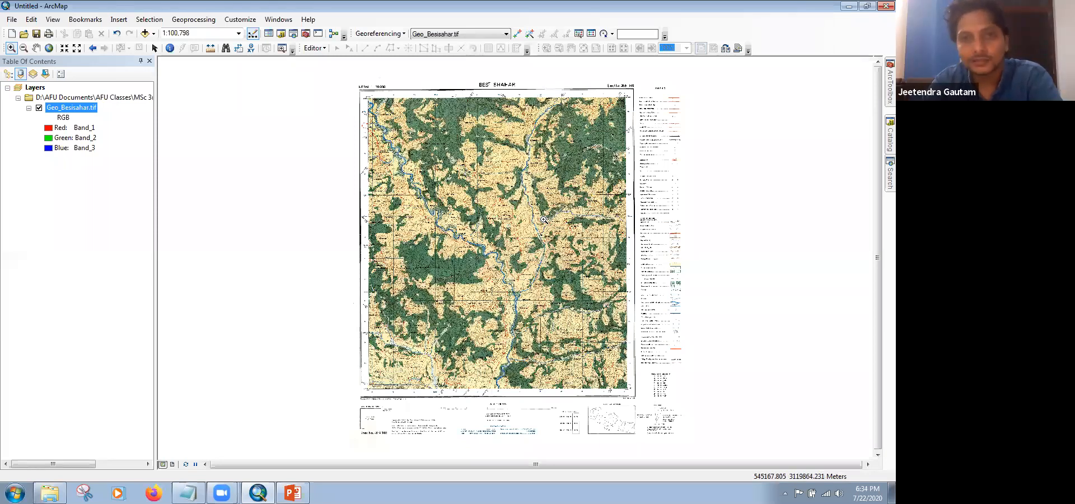
left_click(703, 233)
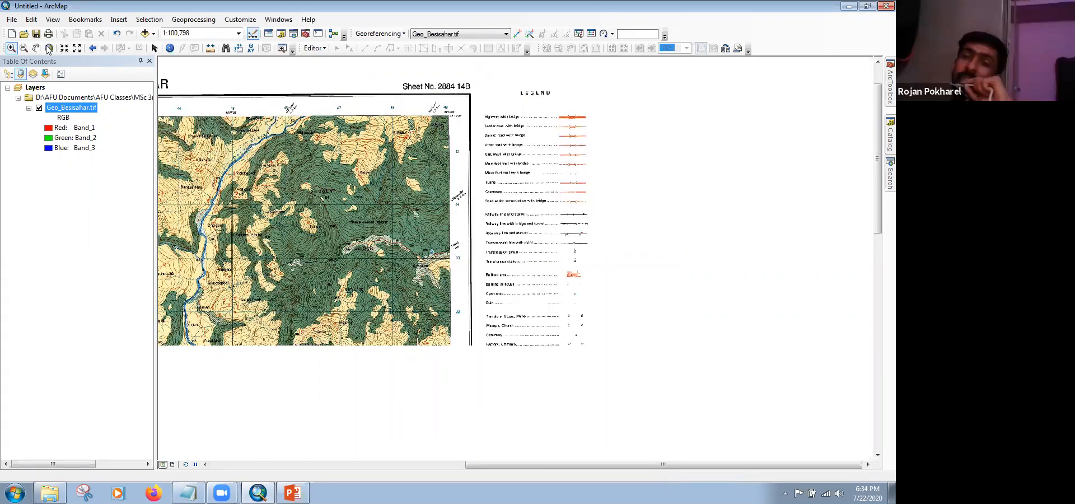
scroll(260, 227, "down", 3)
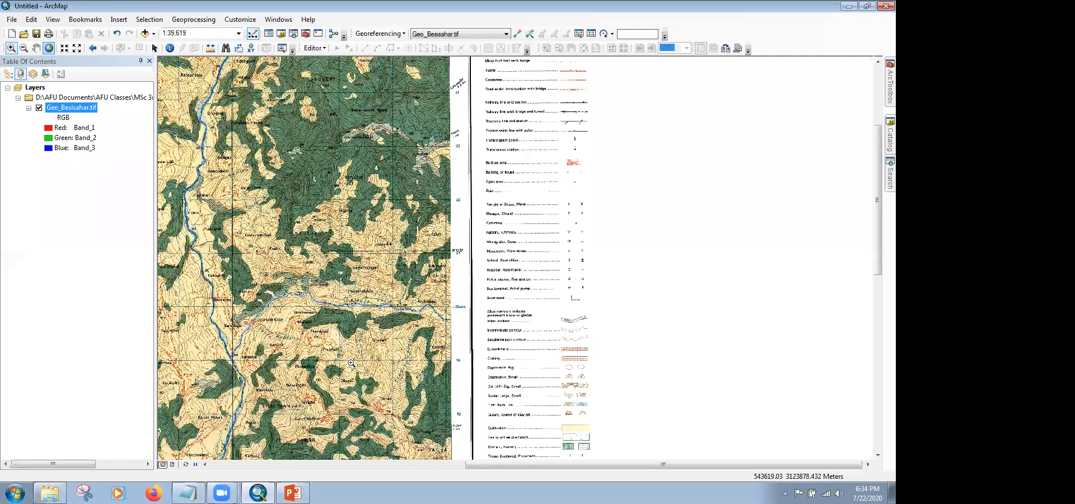
scroll(352, 363, "up", 3)
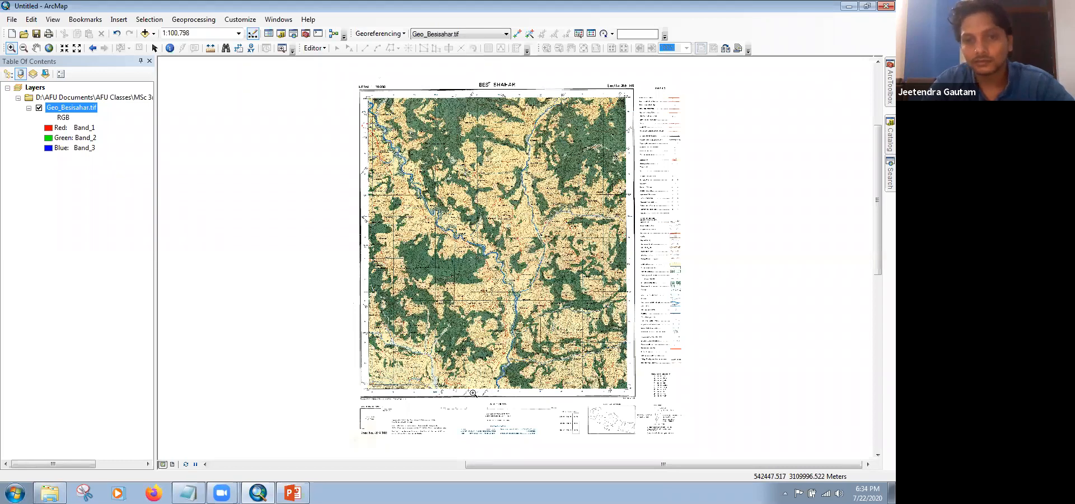
scroll(472, 299, "down", 2)
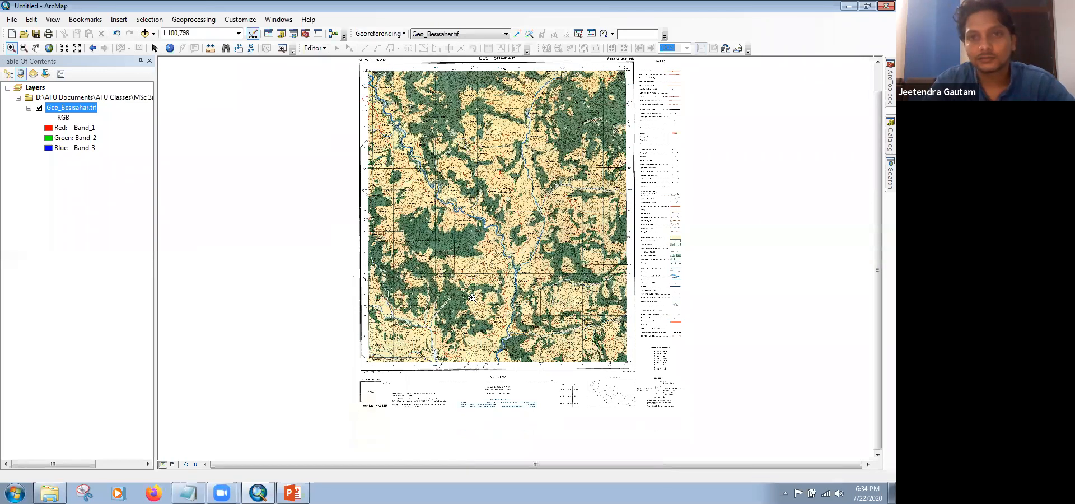
scroll(471, 299, "down", 1)
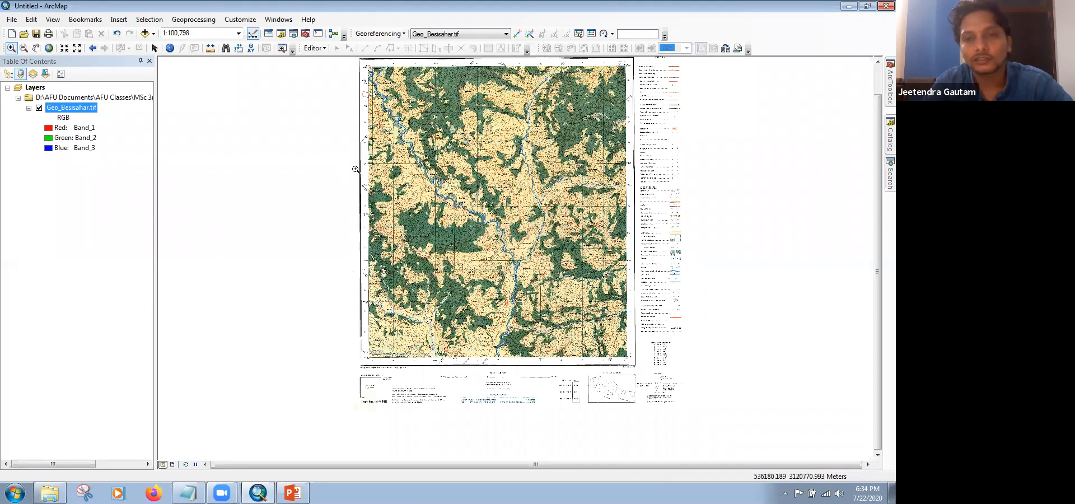
key("Up")
key("Up")
key("Up")
key("Up")
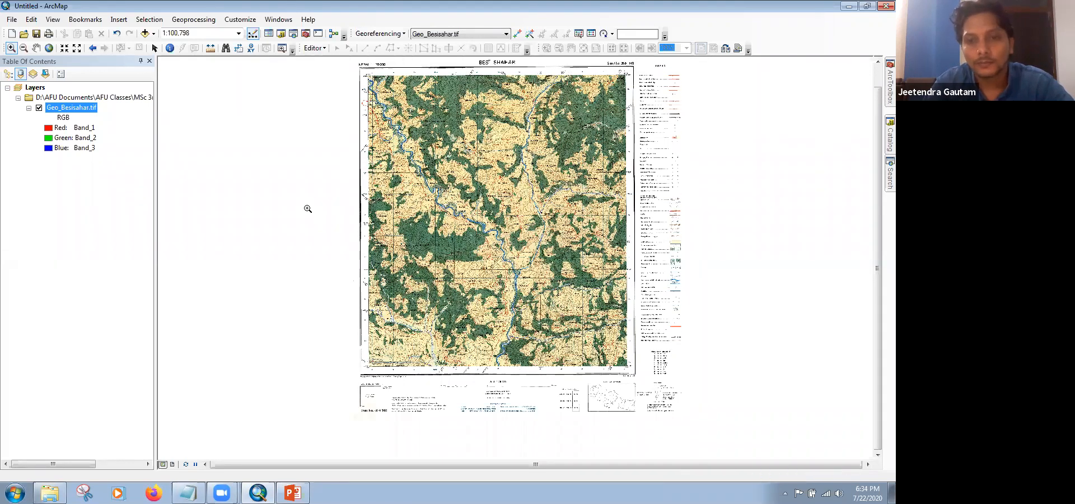
key("Up")
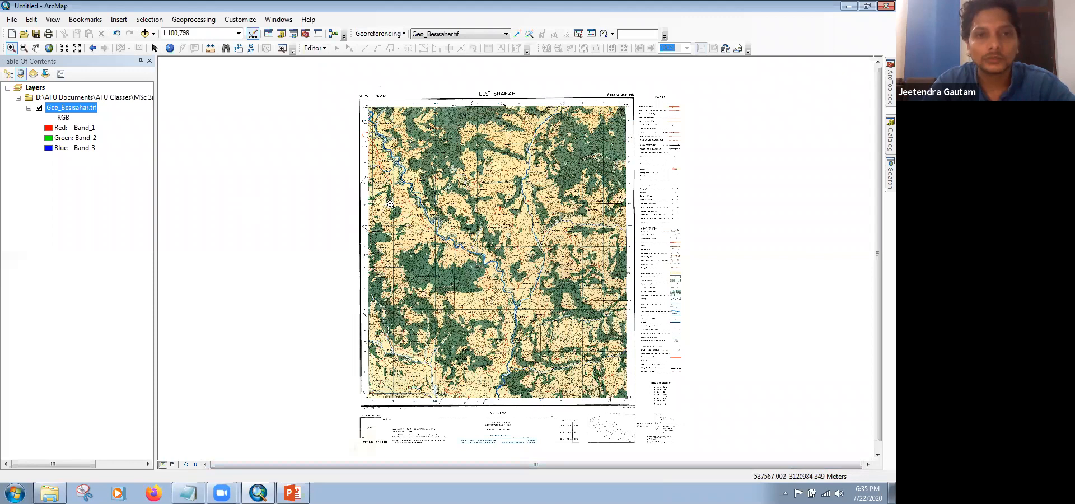
Step: Inspect the contours, forest patch and settlements around Khatrigau and Bhakunde at close range
left_click_drag(394, 211, 412, 234)
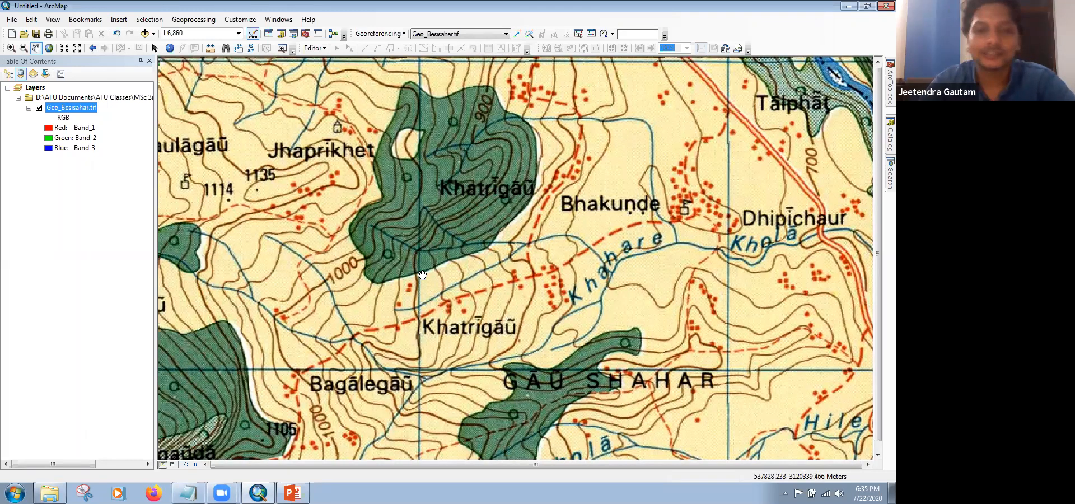
left_click_drag(420, 211, 437, 284)
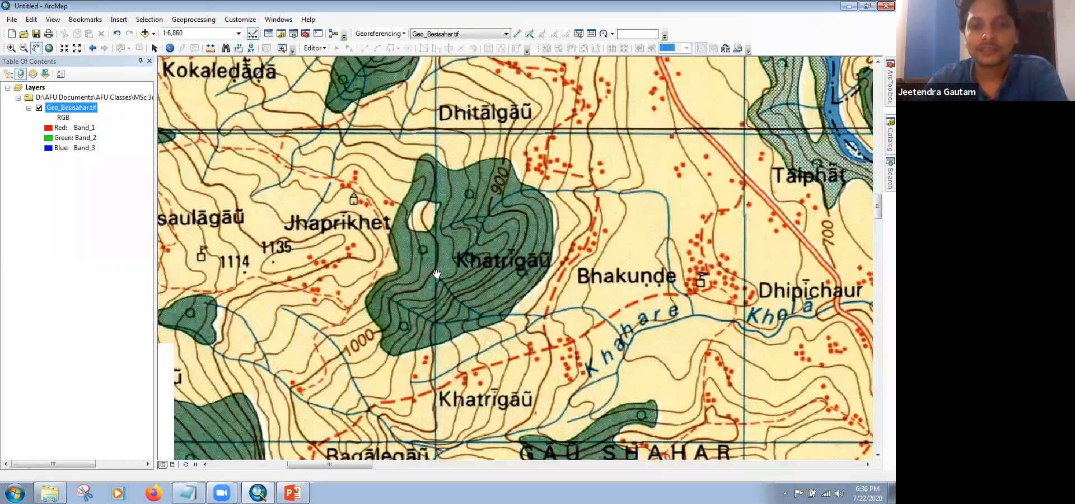
left_click_drag(423, 275, 437, 274)
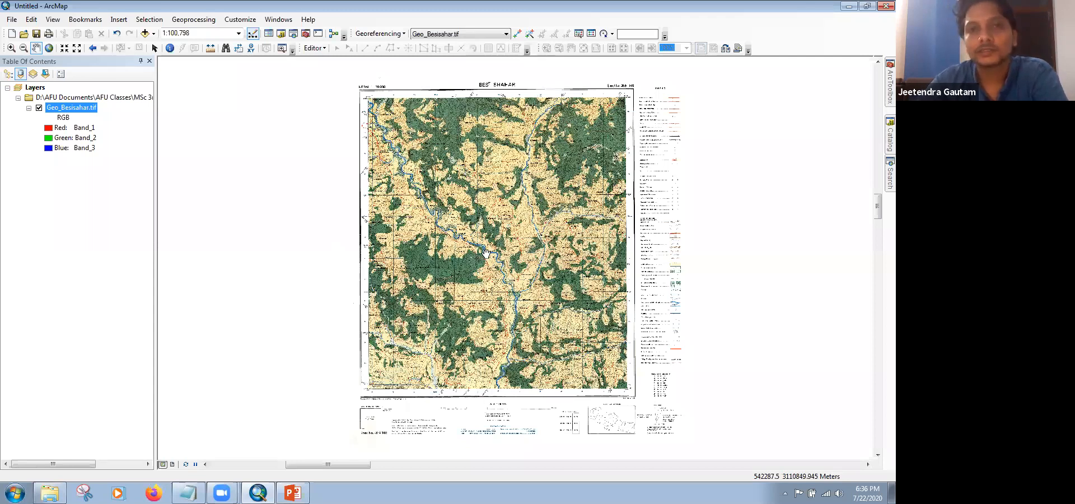
Step: Examine the Besi Shahar area and the grid and latitude/longitude labels at the map's northwest corner
left_click(11, 48)
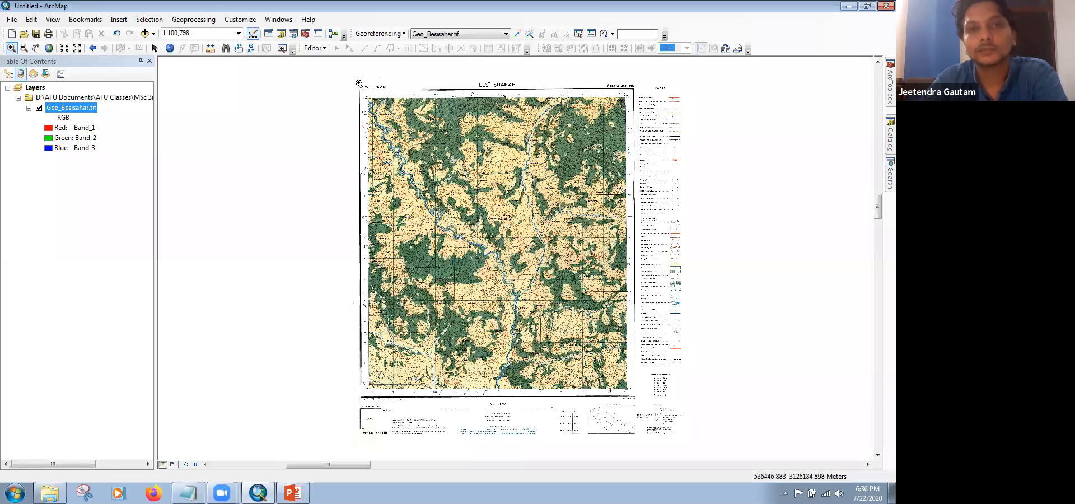
left_click_drag(358, 82, 636, 91)
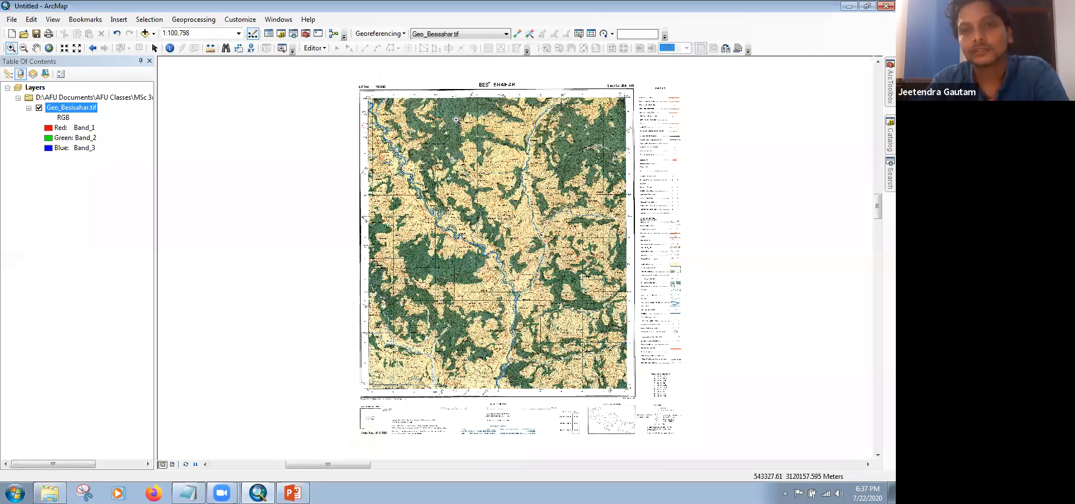
left_click_drag(354, 131, 417, 190)
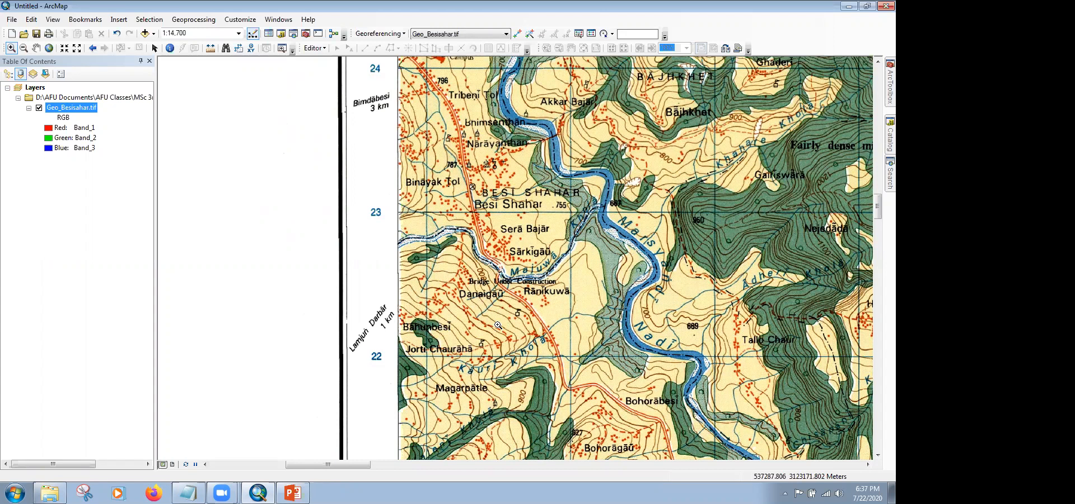
left_click(877, 131)
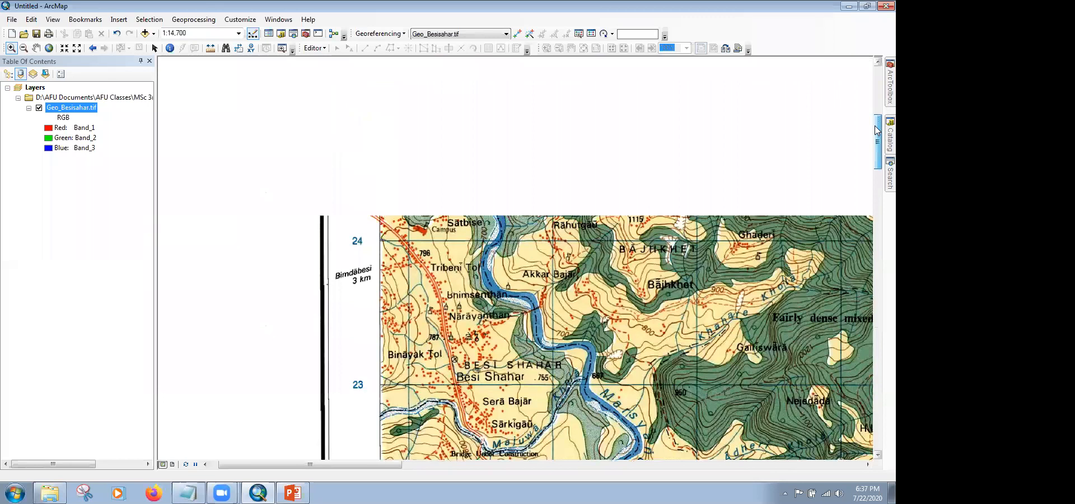
left_click_drag(877, 131, 877, 118)
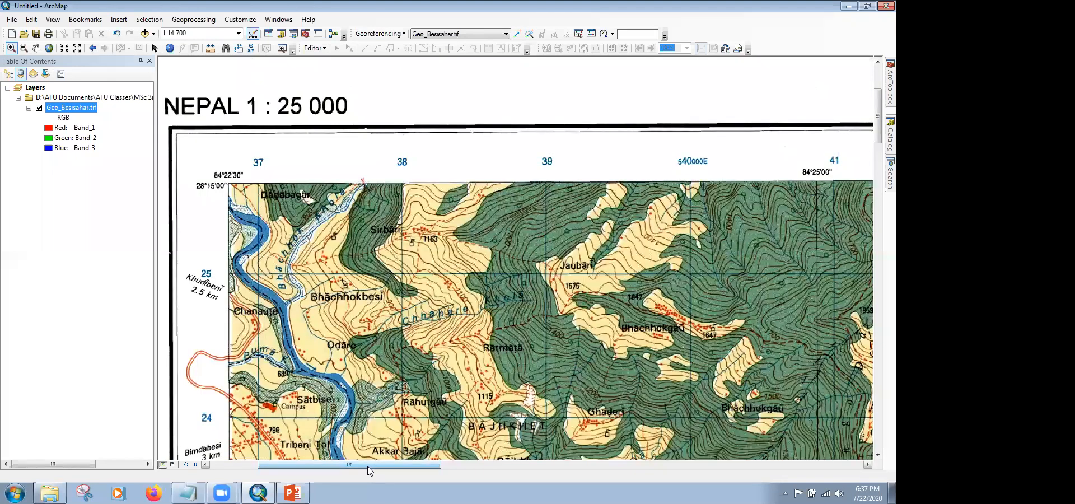
left_click_drag(386, 465, 368, 467)
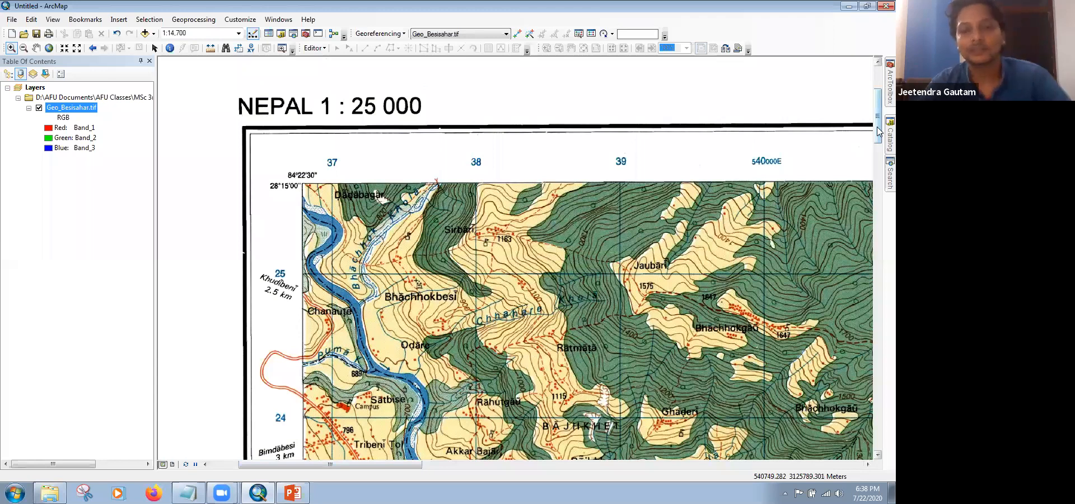
scroll(877, 132, "down", 2)
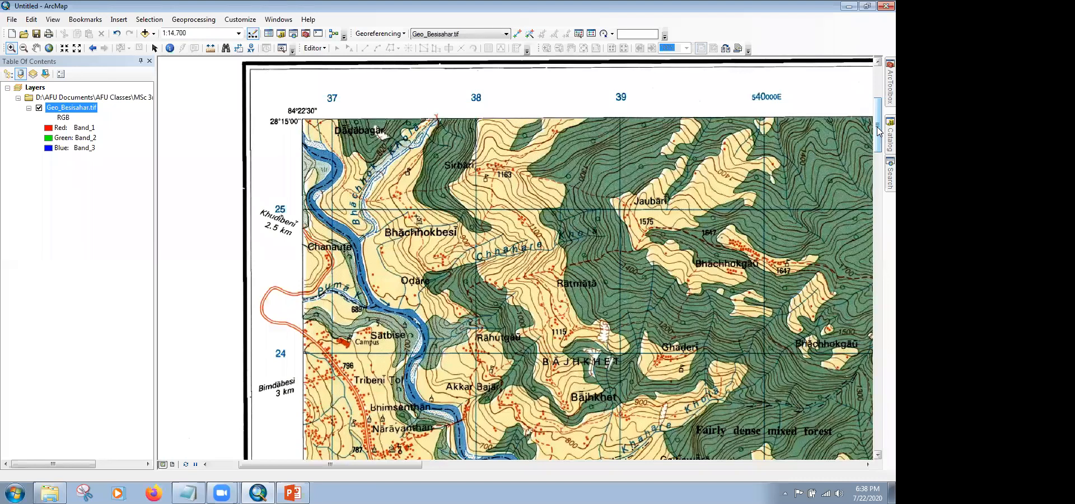
left_click_drag(877, 127, 878, 129)
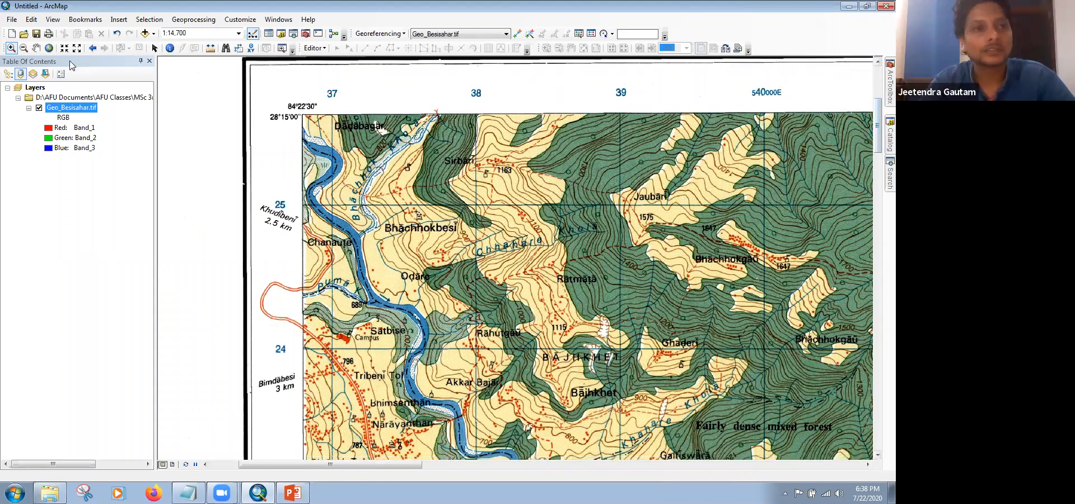
Step: Examine the rectified map from Bhachhokbesi along the north edge and southeast past Purano Duwar to Hile Taksar, Majhgau and Jhakriswara
left_click(37, 48)
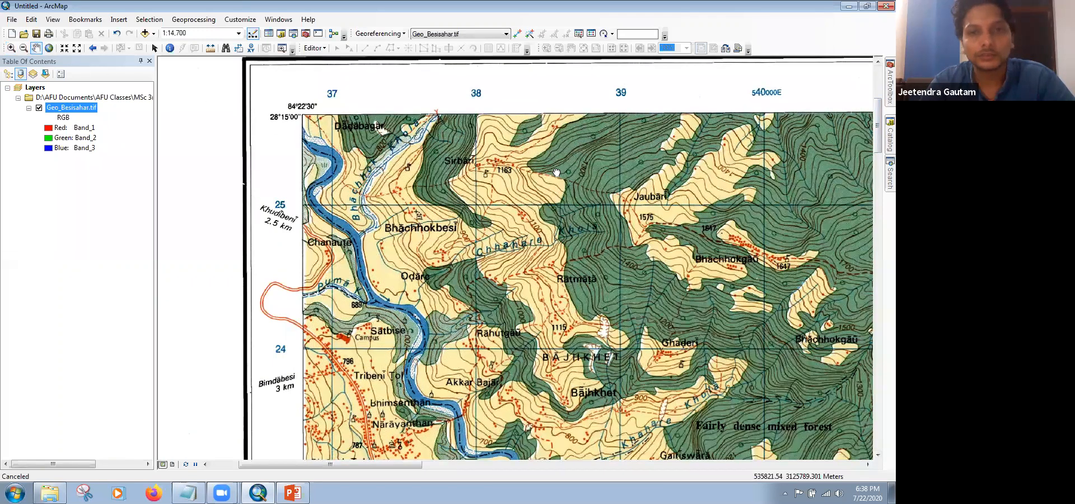
left_click_drag(454, 174, 442, 175)
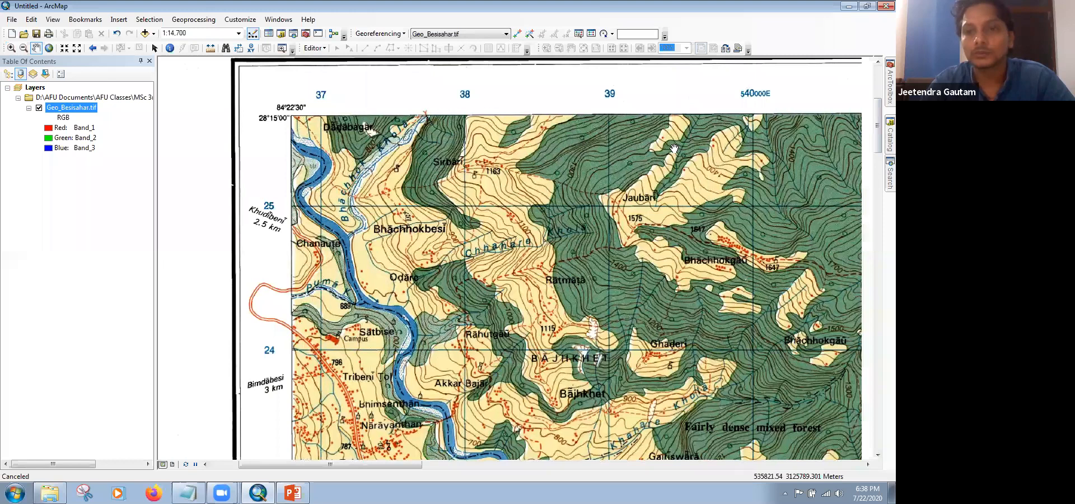
left_click_drag(676, 281, 644, 291)
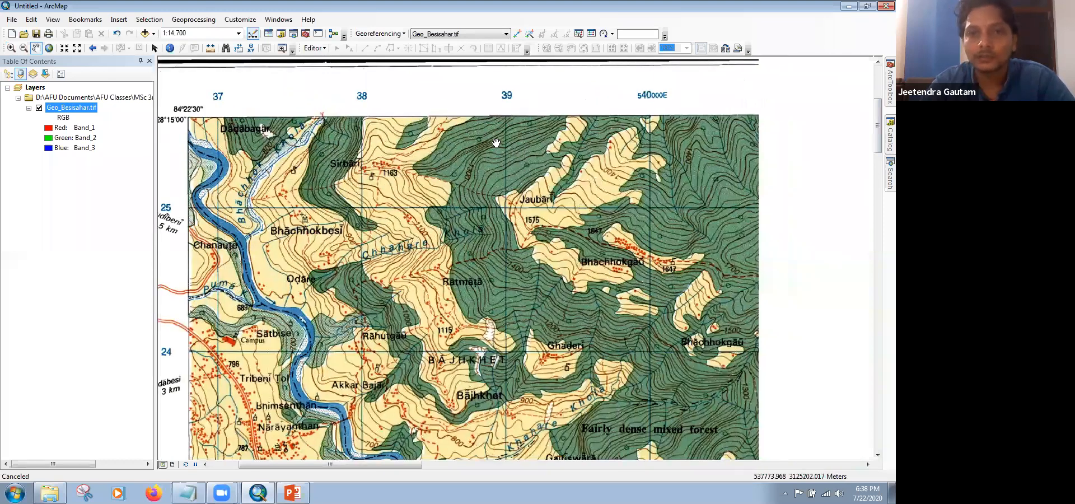
left_click_drag(546, 160, 505, 152)
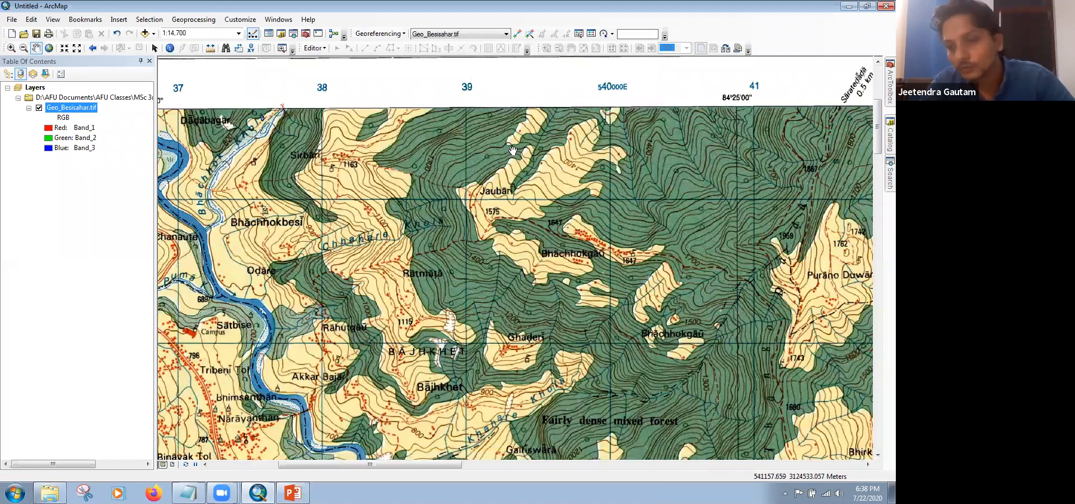
left_click_drag(701, 230, 513, 152)
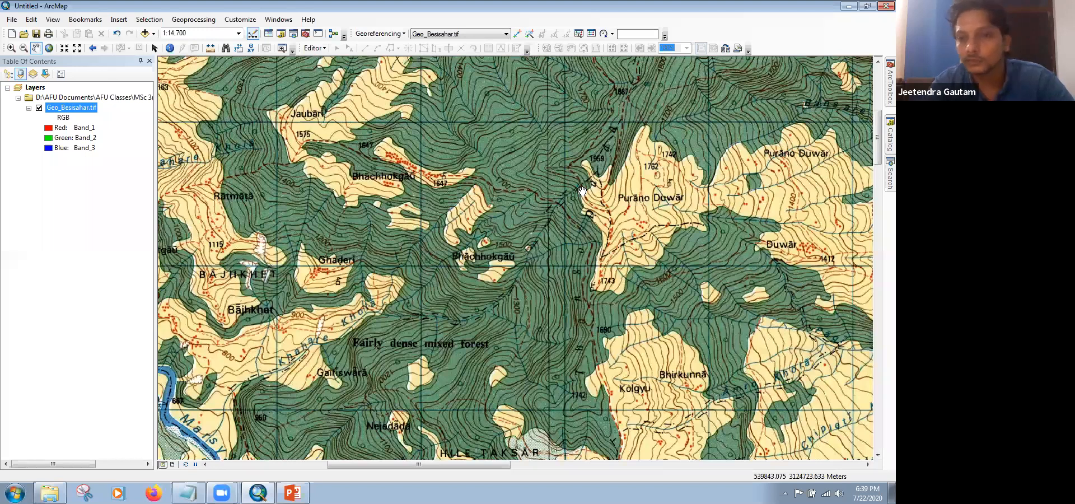
left_click_drag(474, 456, 542, 286)
left_click_drag(697, 271, 582, 191)
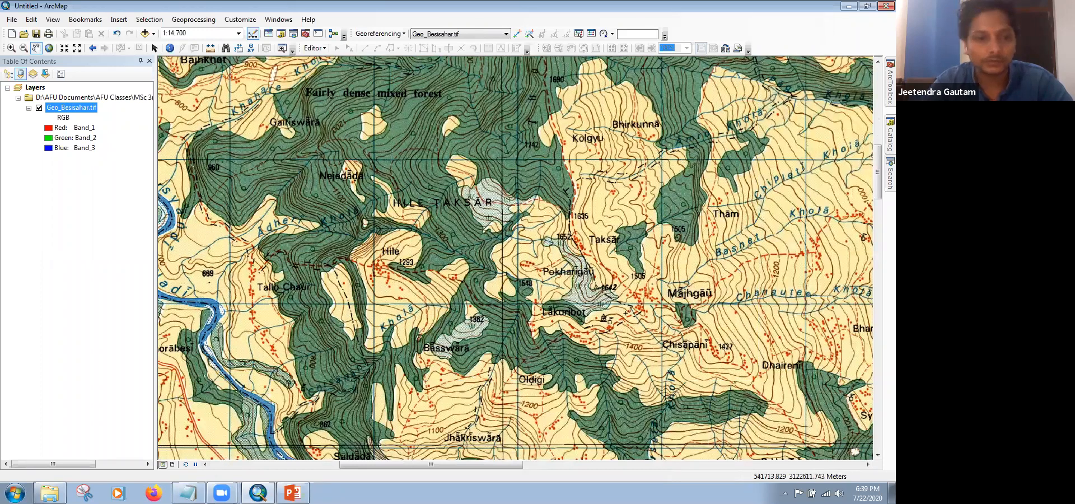
left_click_drag(518, 270, 549, 174)
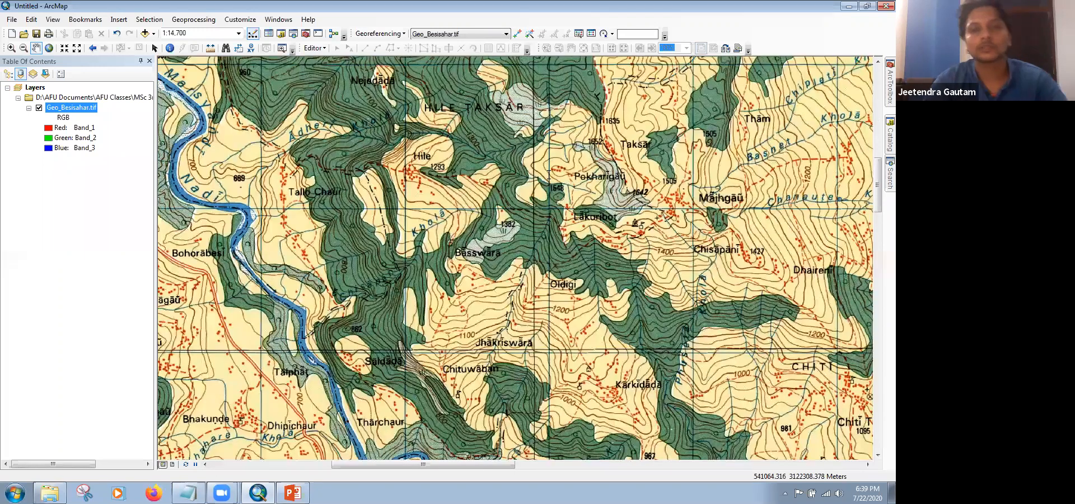
Step: Switch to the Coordinates BesiSahar notes in Notepad and add the line "Auto Adjust Tick out" under Georeferencing Toolbar
key("alt+Tab")
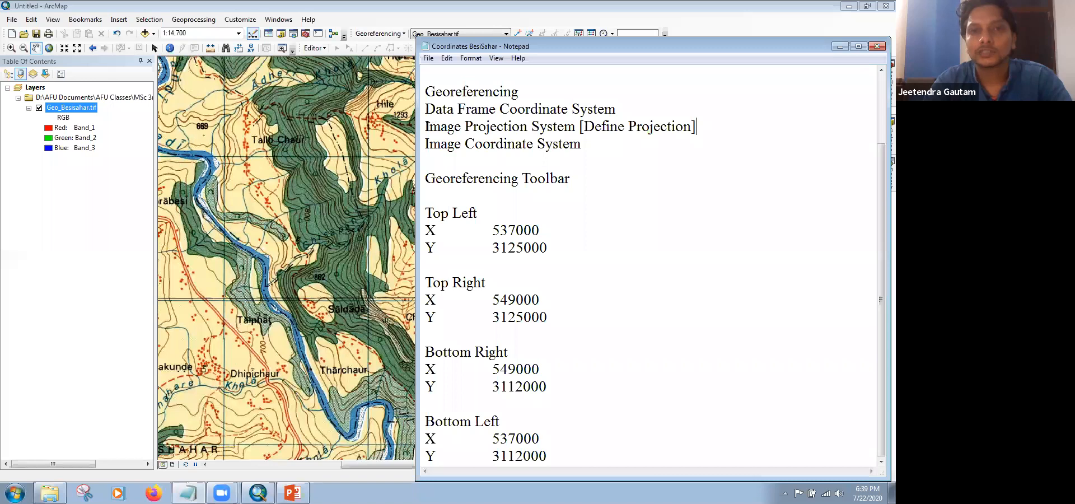
left_click_drag(576, 132, 429, 128)
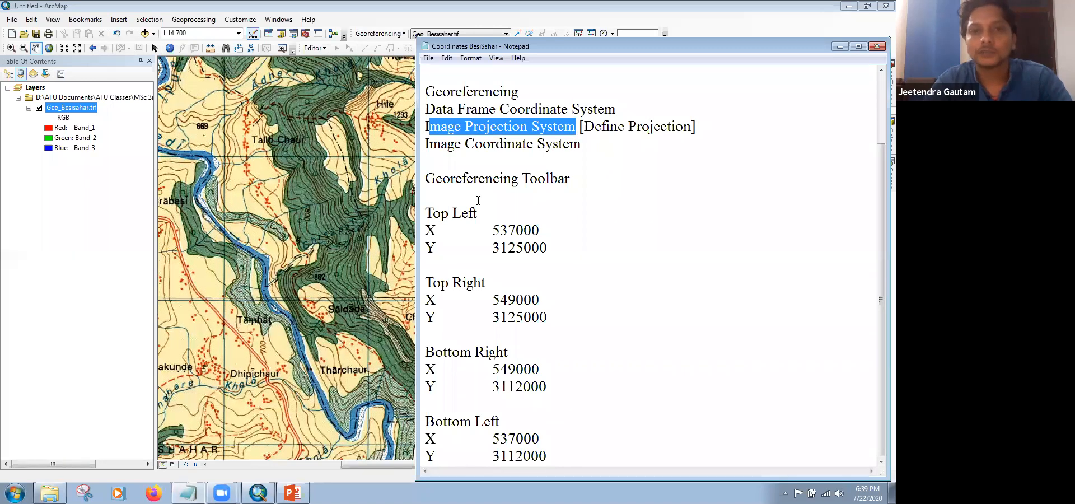
left_click_drag(478, 297, 516, 190)
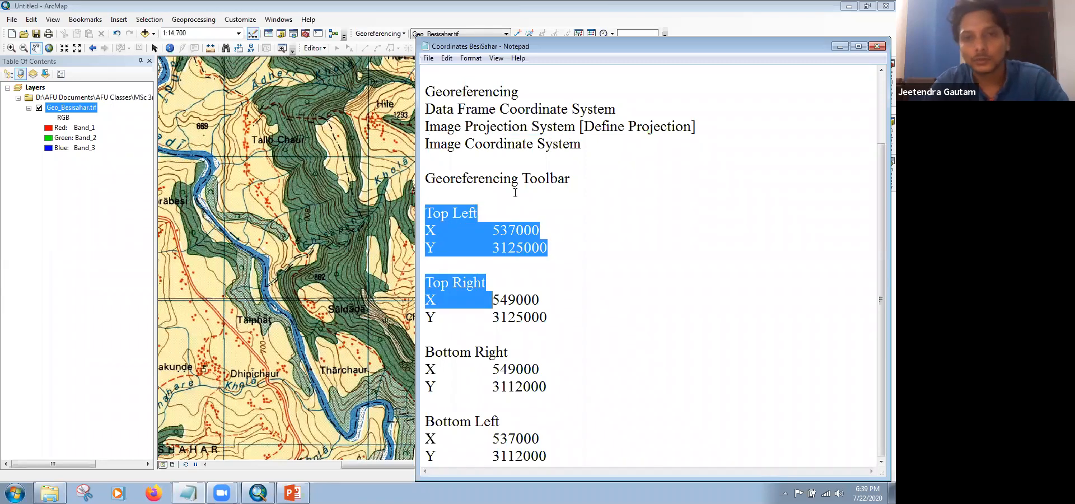
left_click(515, 190)
type("Auto Adj")
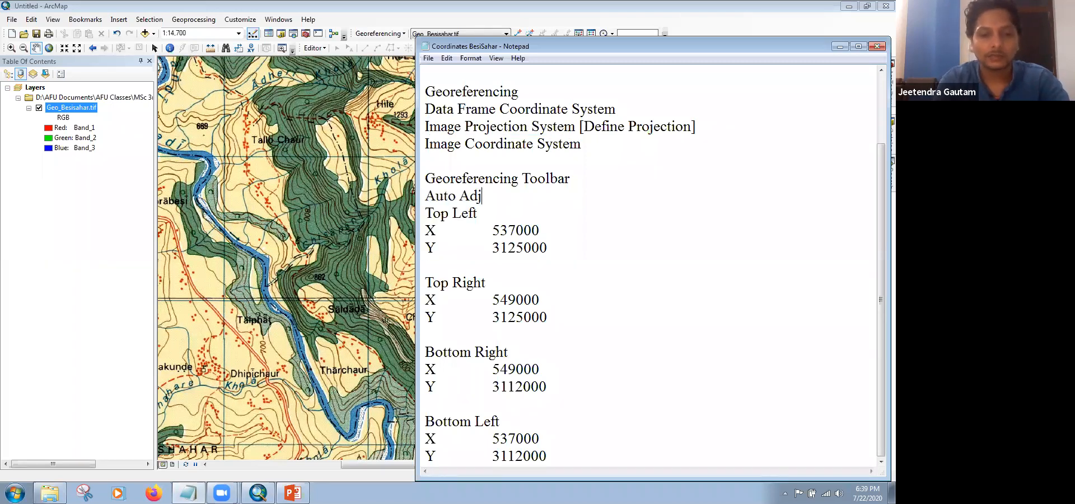
type("ust Tick out")
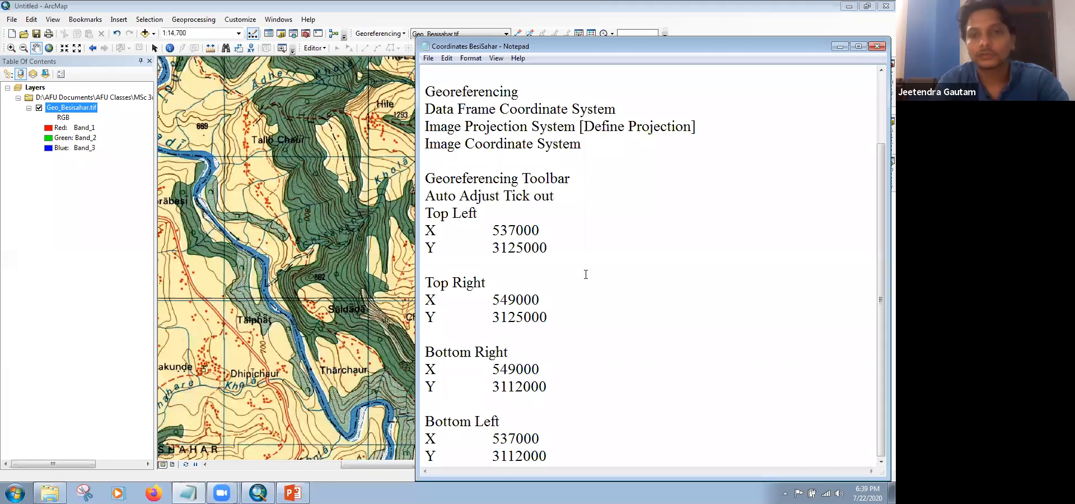
Step: Add the line "Auto Adjust On" below the Bottom Left coordinates at the end of the notes
key("Return")
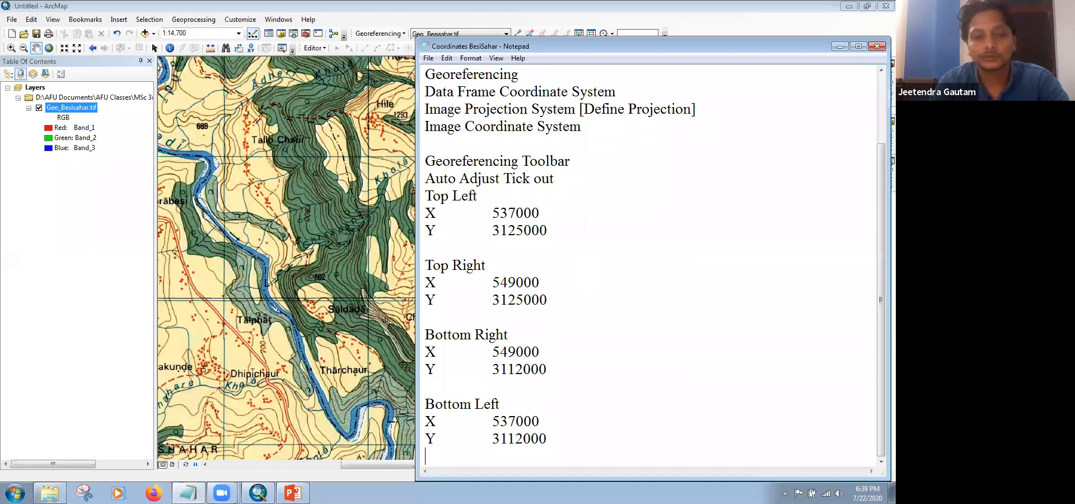
type("Auto ")
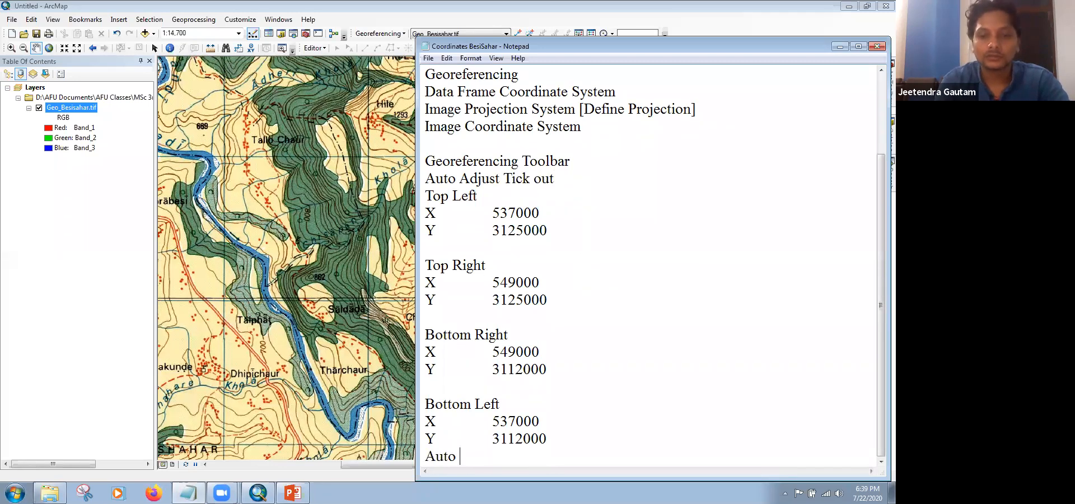
type("Adjust ")
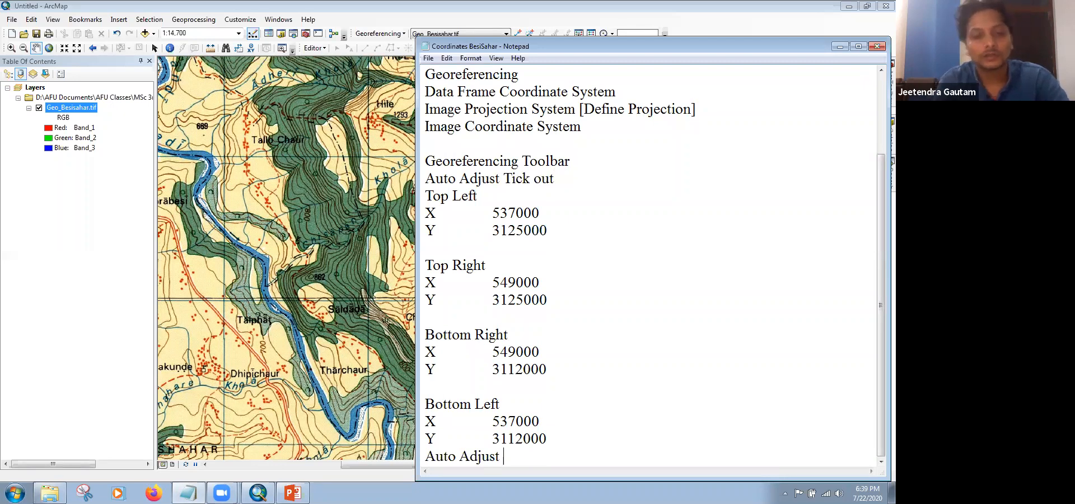
type("On")
key("Return")
Step: Write "Link Table RMSE" on the line below "Auto Adjust On", removing the stray characters
type("R=")
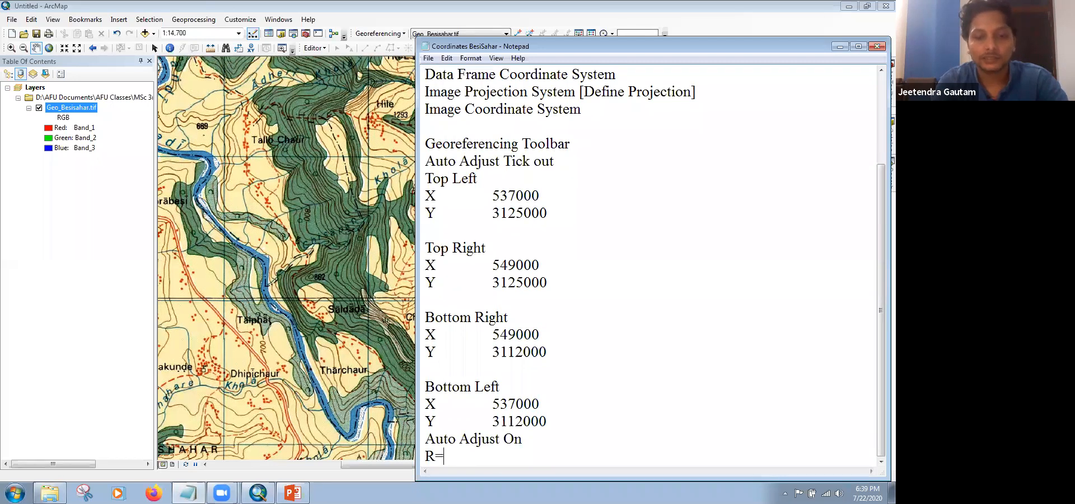
key("BackSpace")
key("BackSpace")
type(":L")
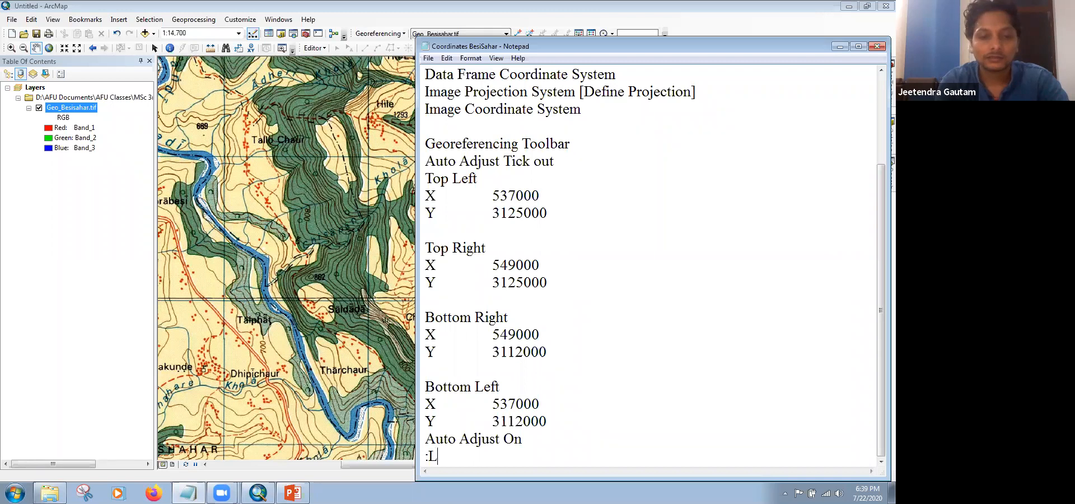
type("ink ")
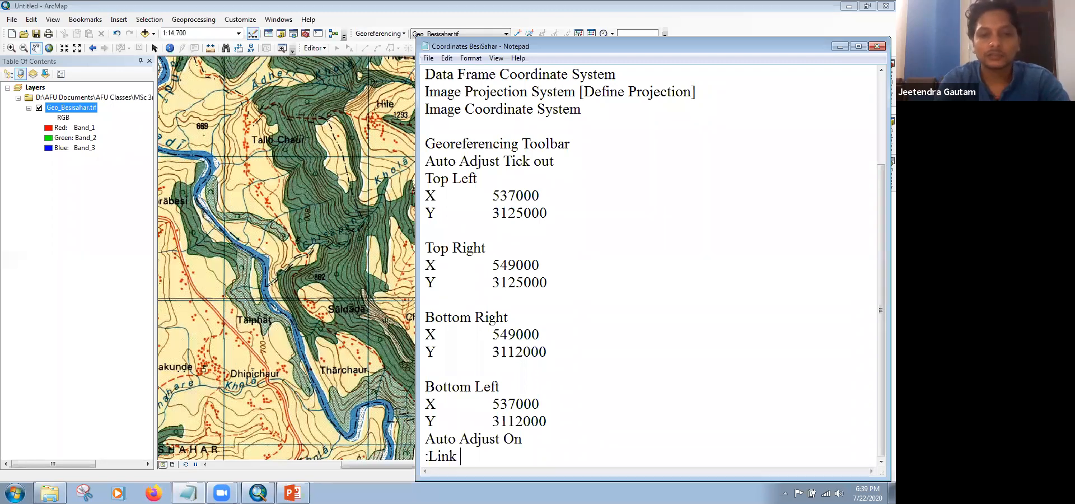
type("Table RMSE")
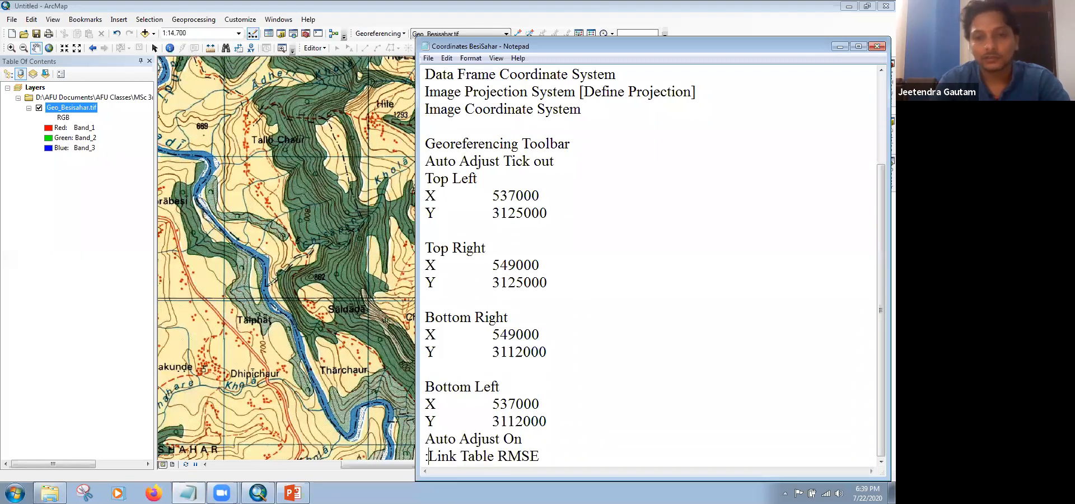
key("BackSpace")
key("End")
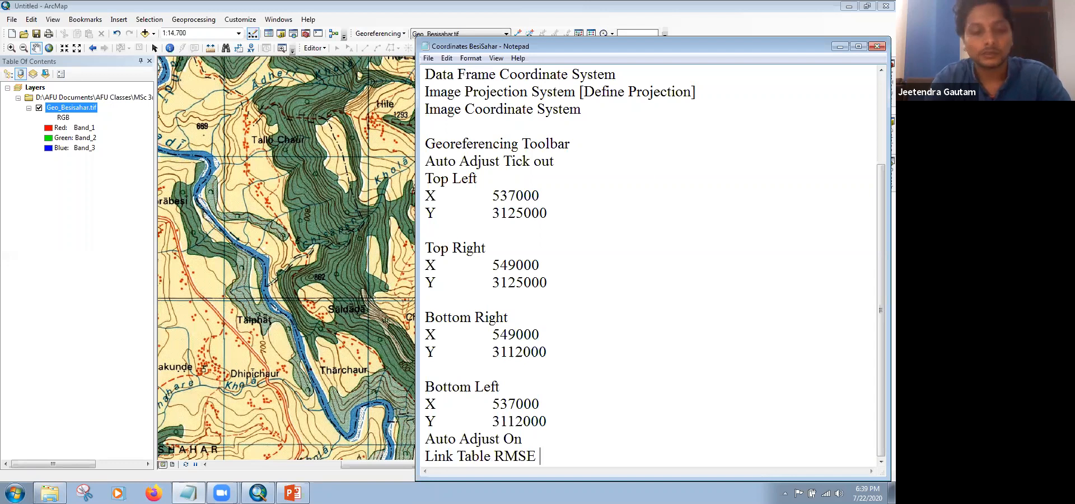
Step: Add the line "Rectify (Save as New Layer)" below the Link Table RMSE note
key("Return")
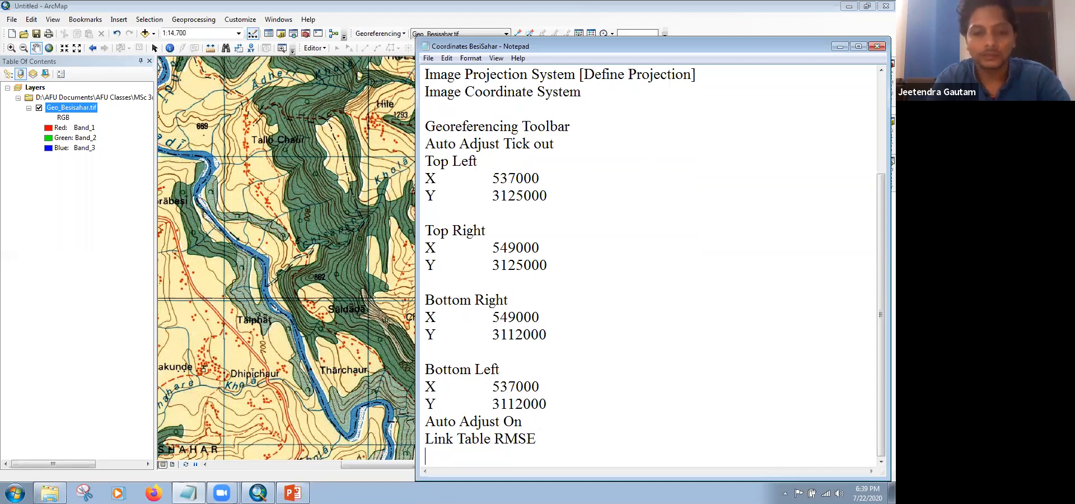
type("Rectify")
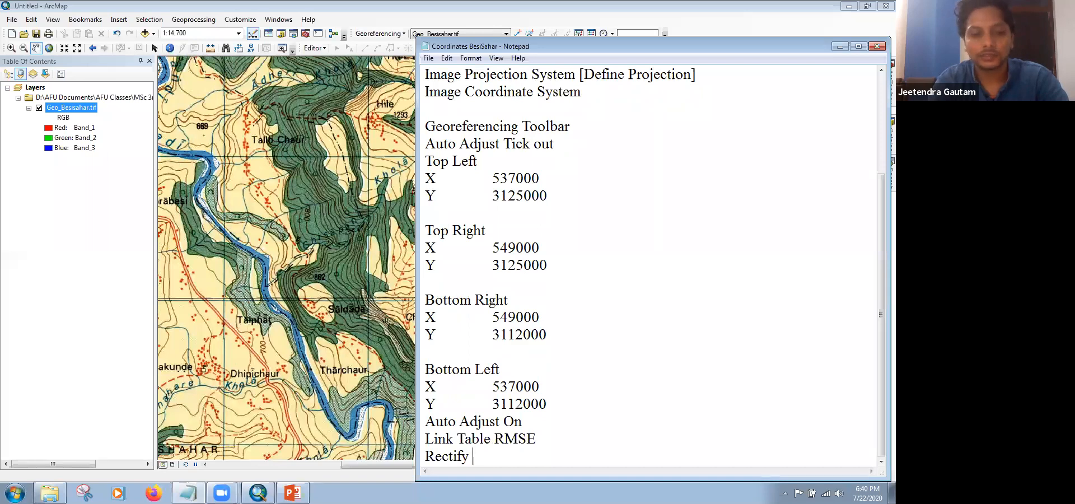
type(" (Save")
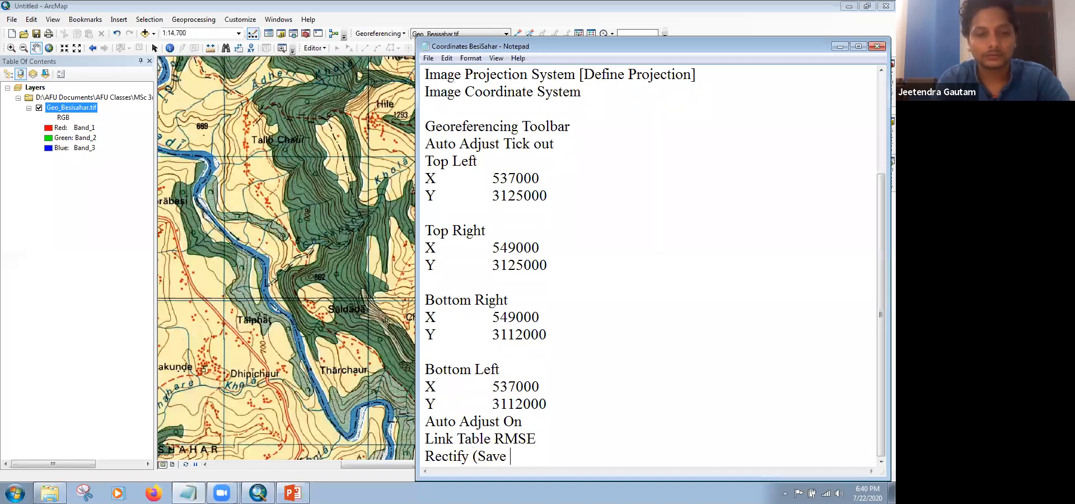
type(" as New Layer")
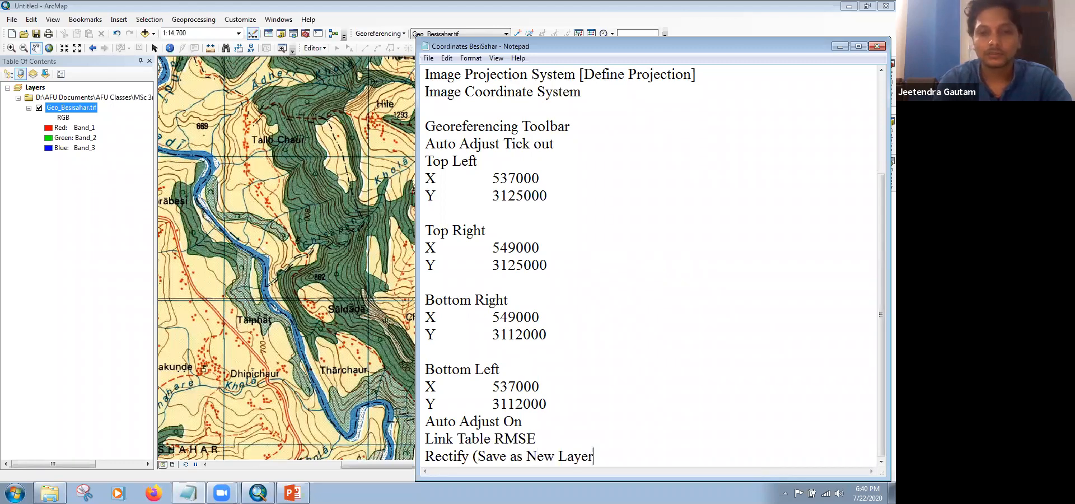
type(")")
key("Return")
Step: Finish the notes with the lines "New GIS" and "Add Result", and make the Notepad window taller to review the list
type("New GIS")
key("Return")
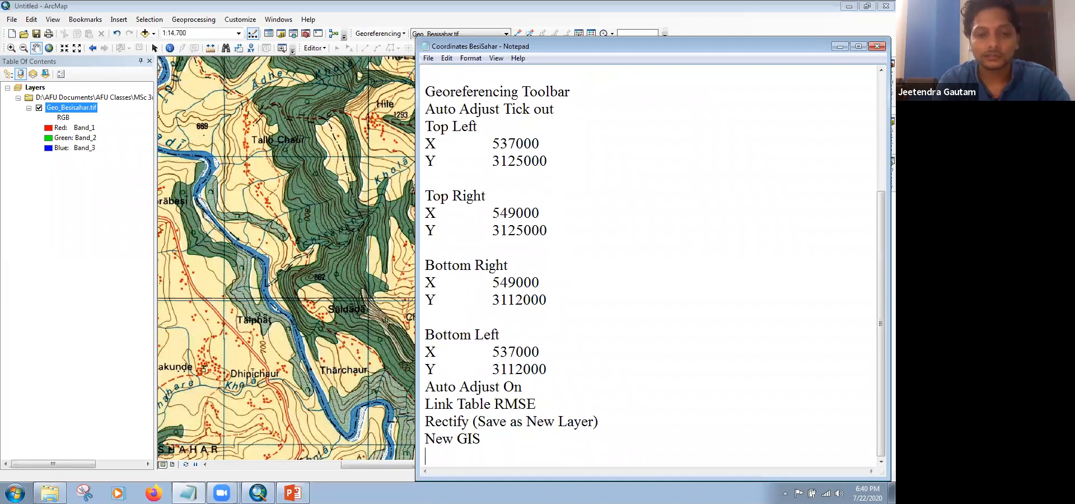
type("Add Resut")
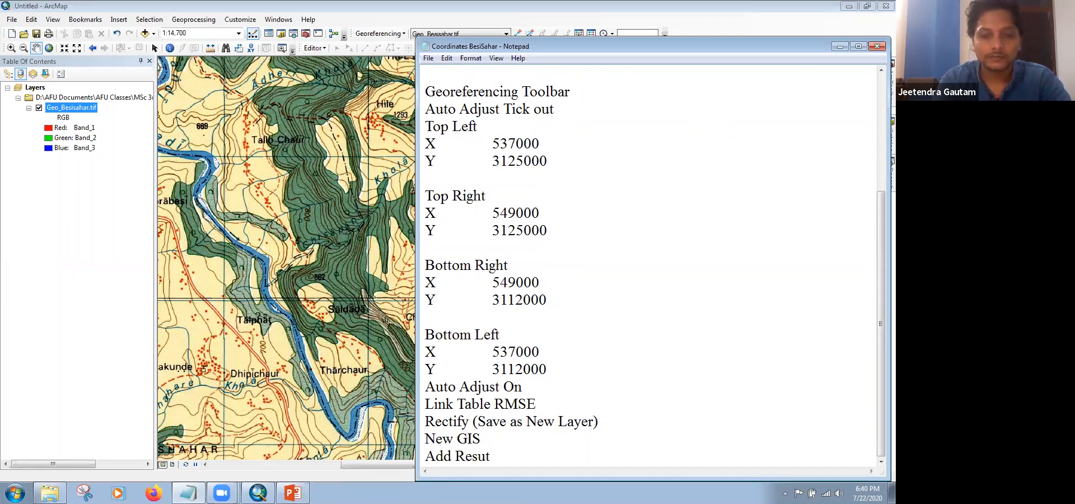
key("BackSpace")
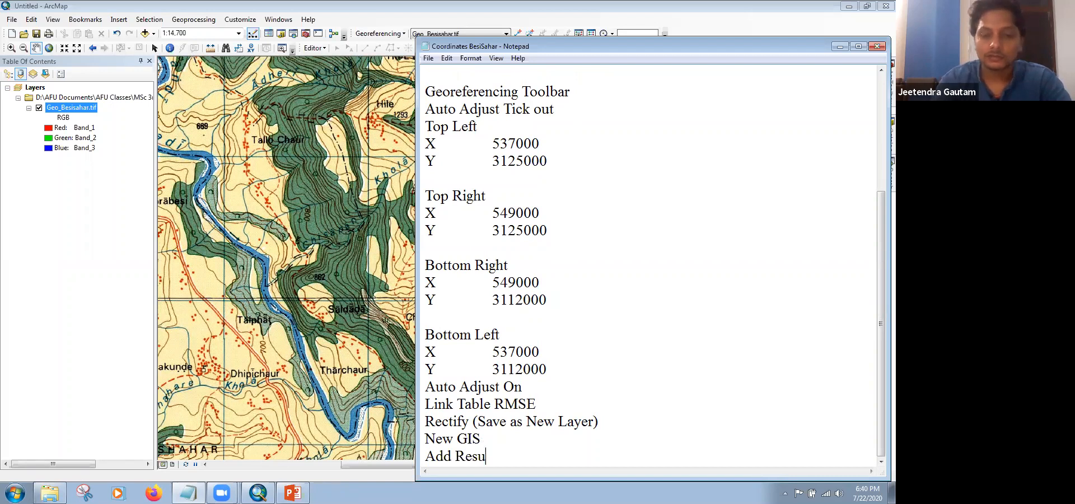
type("lt")
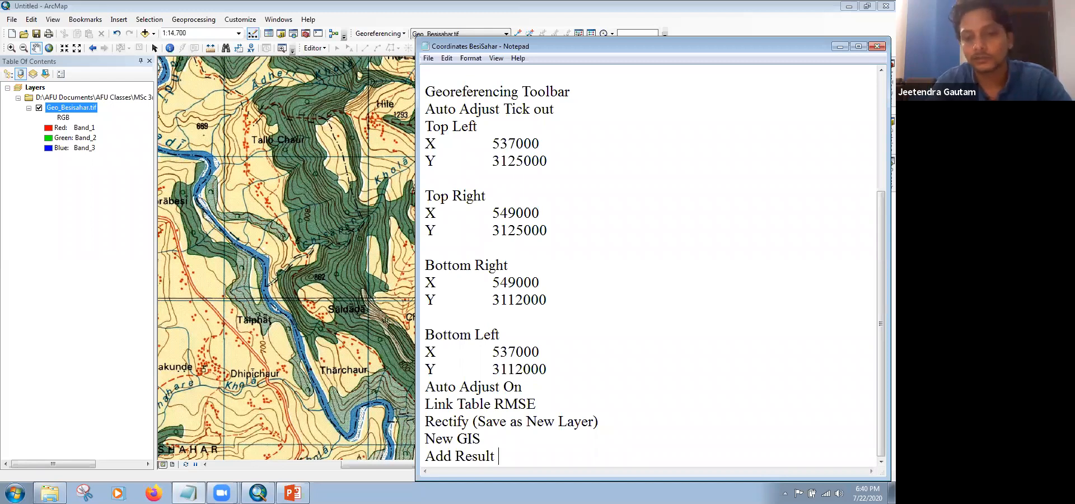
key("Return")
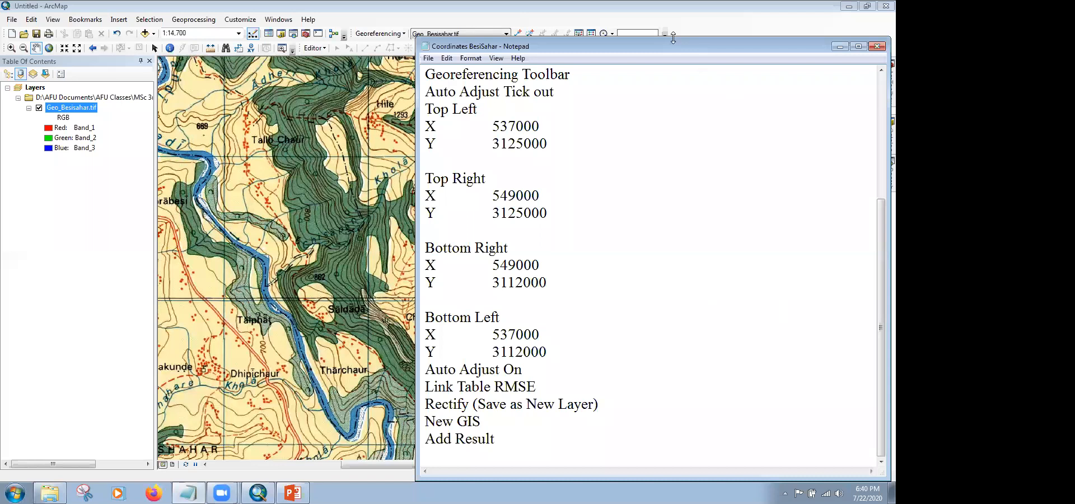
left_click_drag(672, 19, 672, 19)
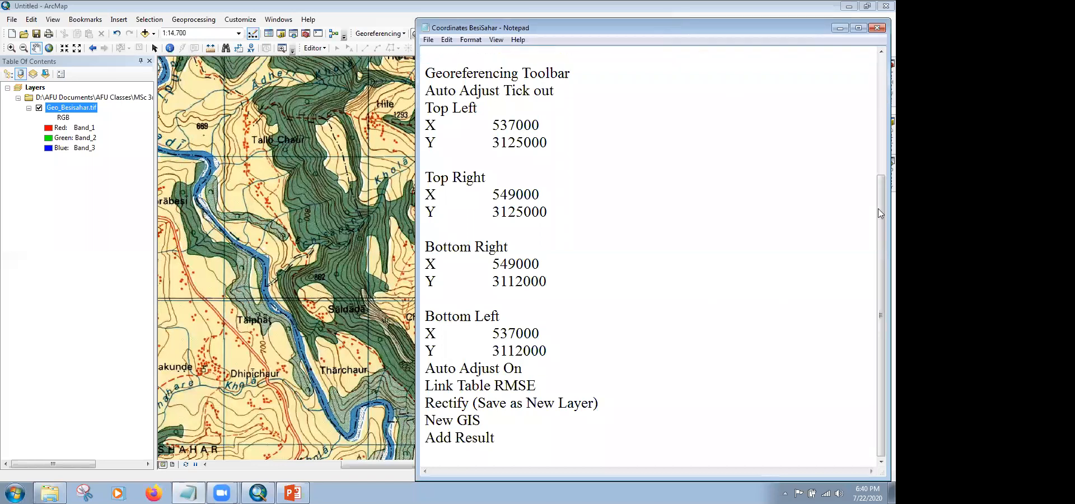
left_click_drag(878, 187, 877, 168)
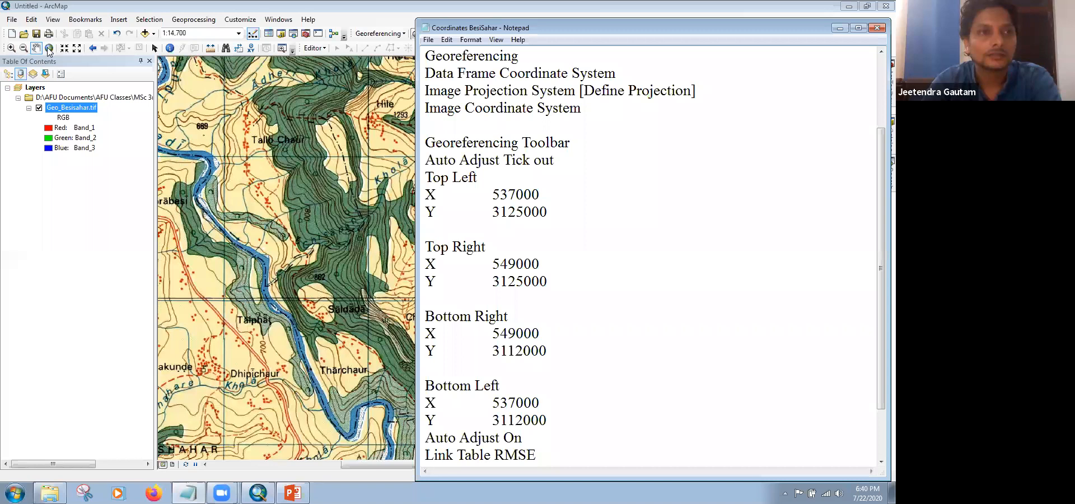
Step: Switch back to ArcMap, view the whole map sheet and examine its northern half and western edge more closely
left_click(48, 50)
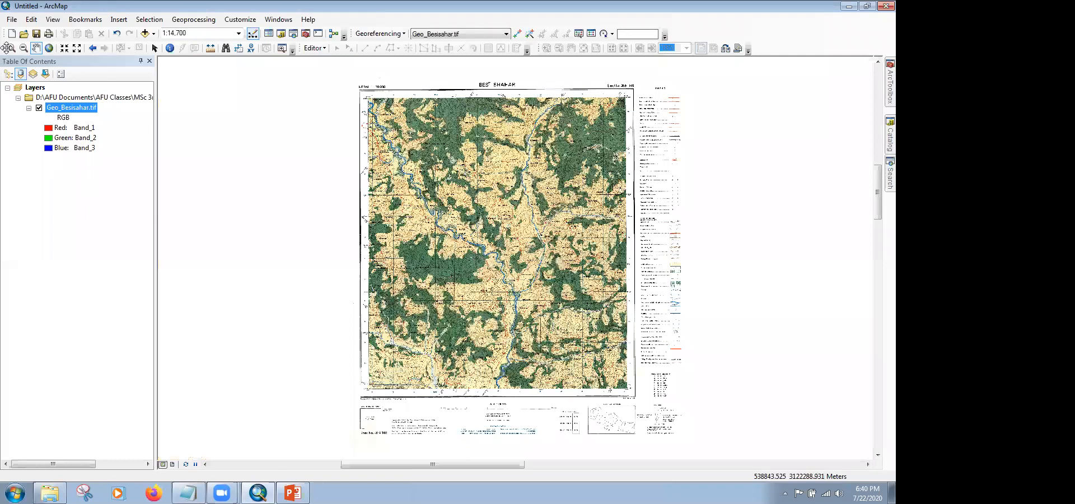
left_click(12, 47)
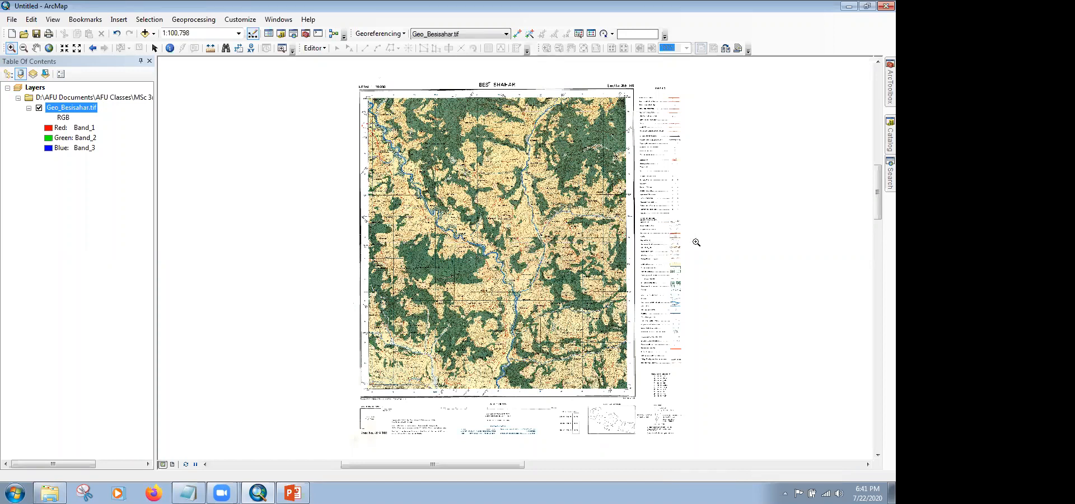
left_click(524, 176)
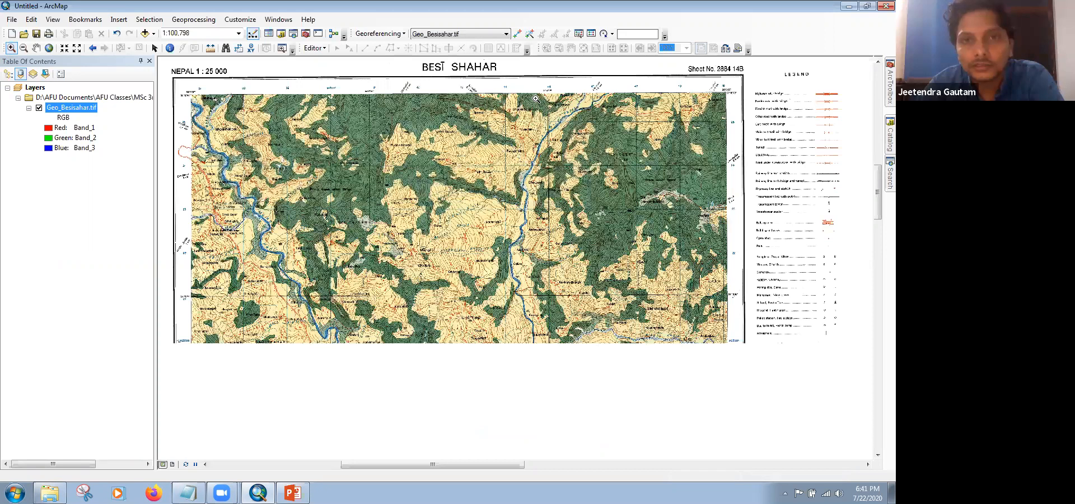
key("Left")
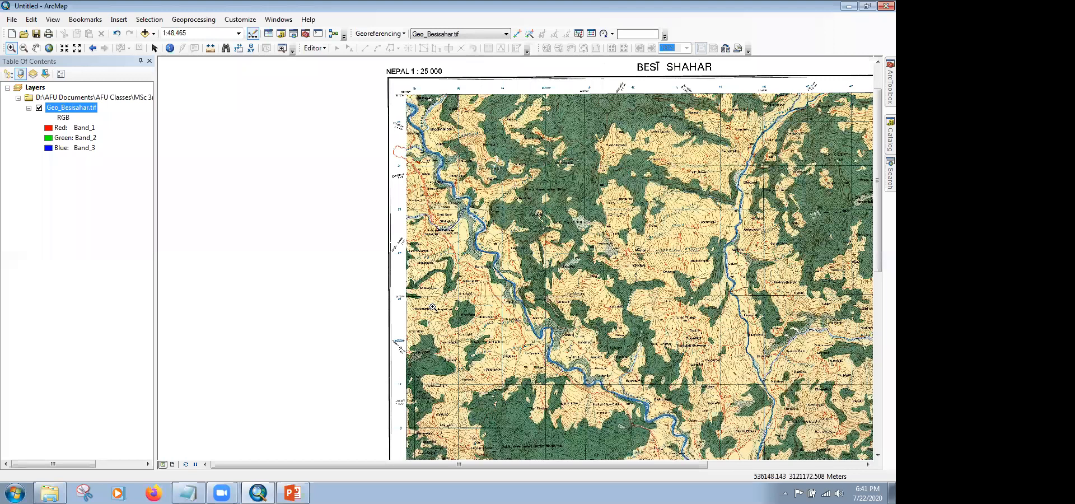
Step: Examine the map's western edge up close around the 28°12'30" latitude label and grid line 21
scroll(433, 307, "up", 5)
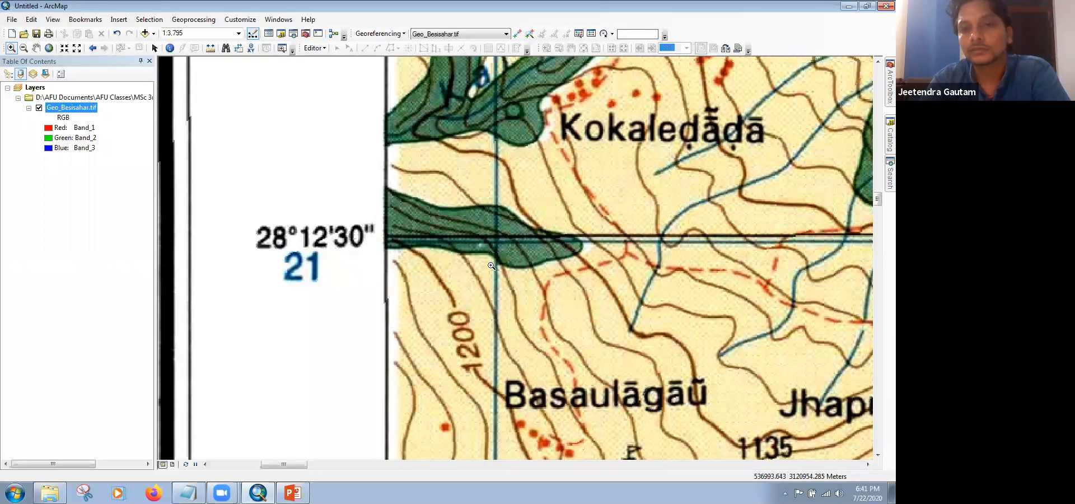
key("Right")
key("Right")
key("Right")
key("Right")
key("Right")
key("Right")
key("Right")
key("Right")
key("Right")
key("Right")
key("Right")
key("Right")
key("Right")
key("Right")
key("Right")
key("Right")
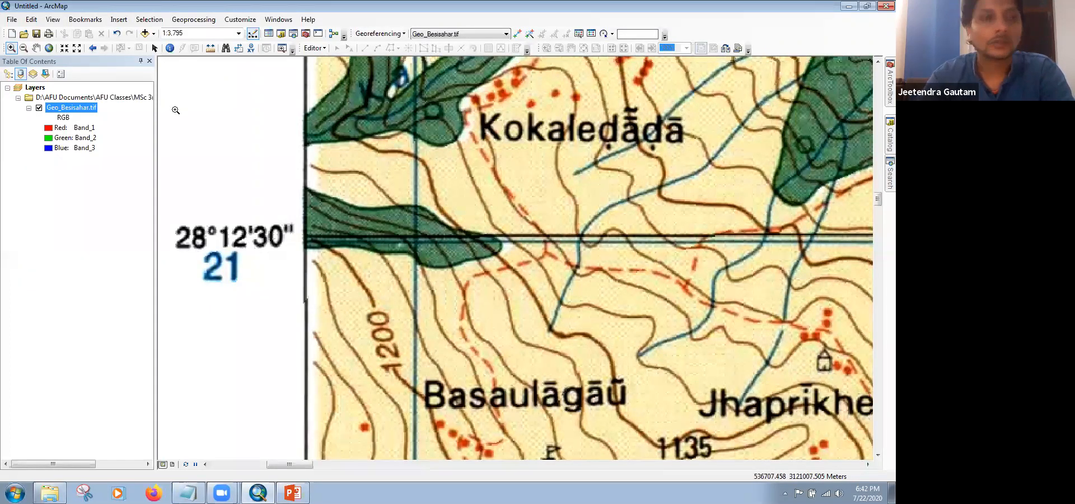
Step: Return to the full map extent and examine the northern edge around the BESĪ SHAHAR title and easting labels 42 to 46
left_click(23, 50)
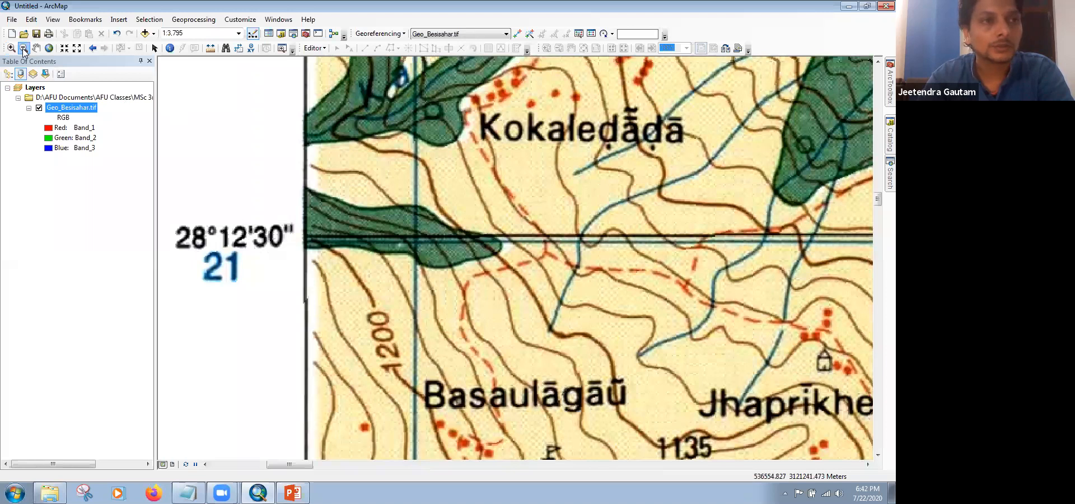
left_click(49, 49)
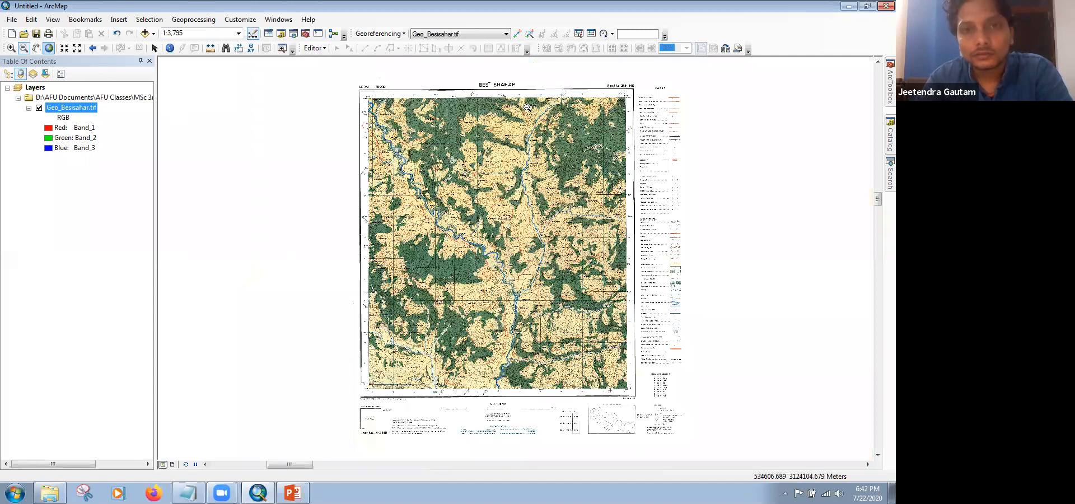
left_click(11, 48)
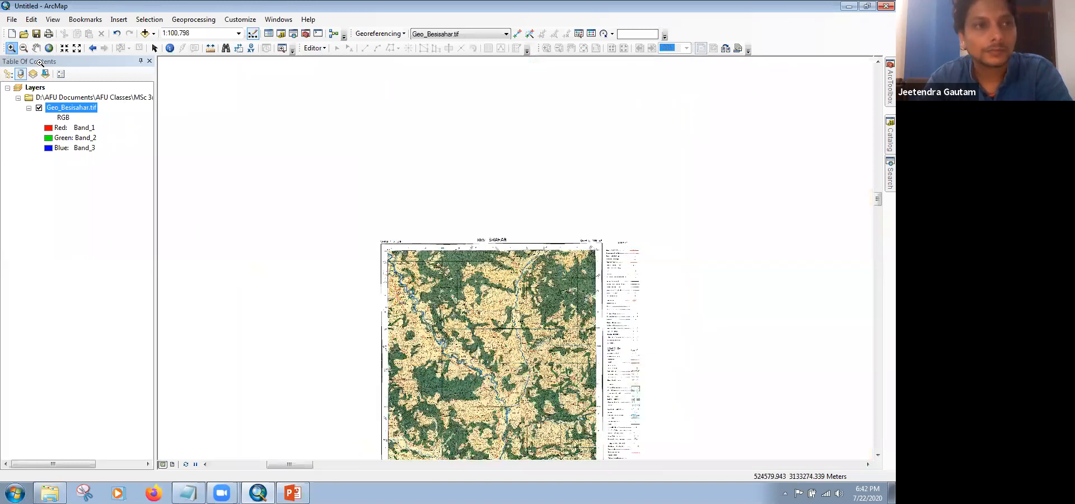
left_click_drag(459, 238, 529, 252)
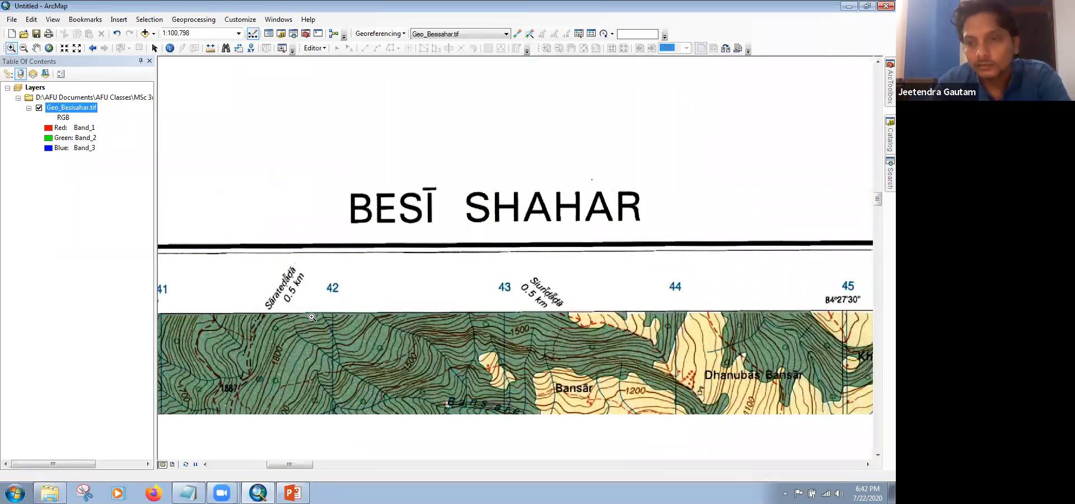
key("Right")
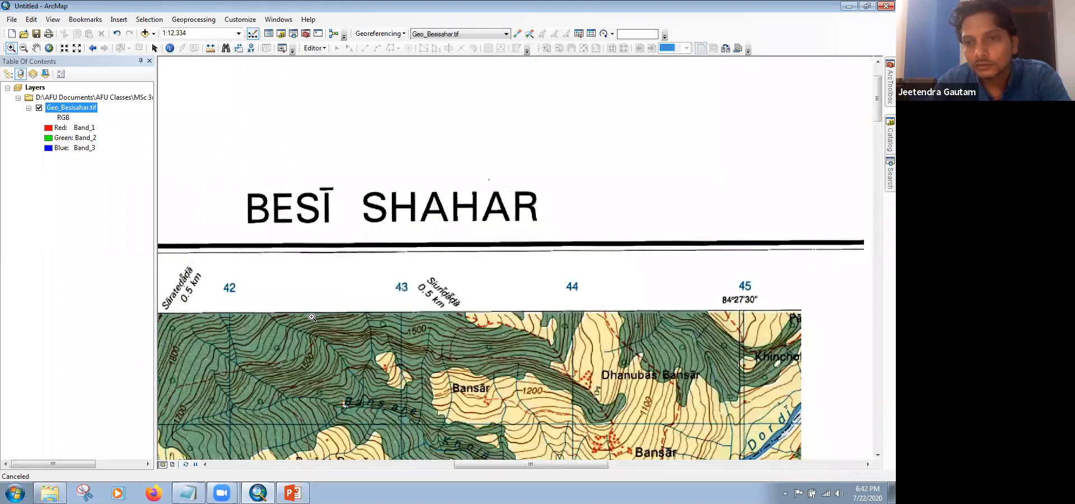
key("Down")
key("Right")
key("Down")
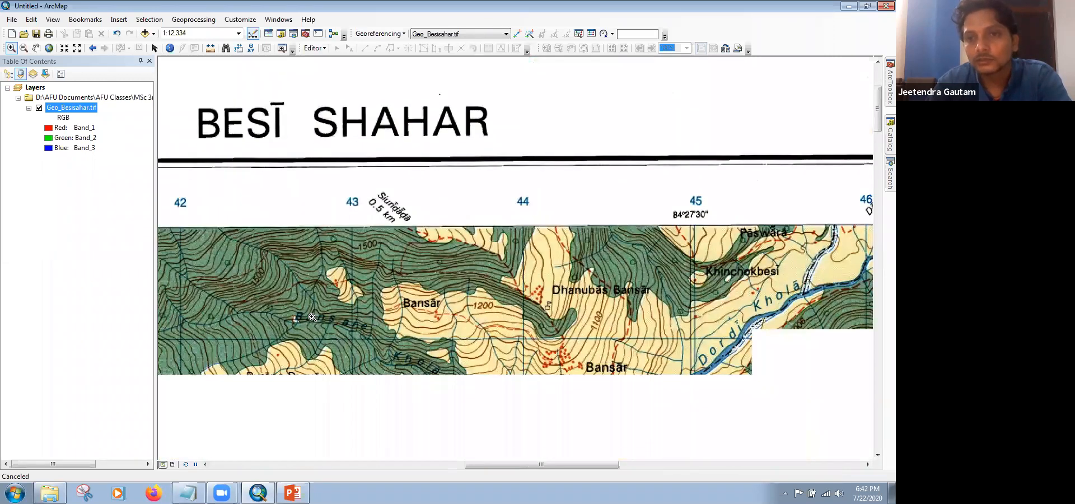
key("Down")
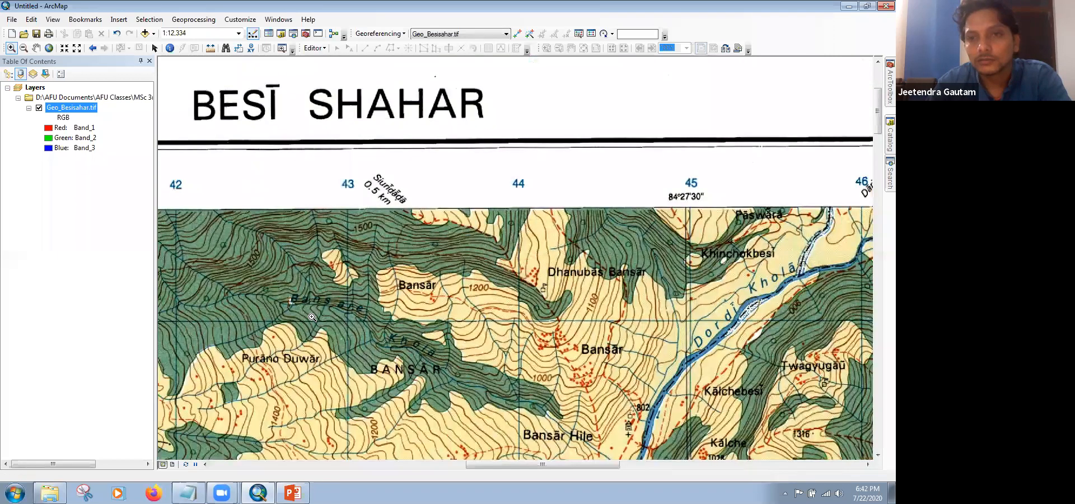
key("Right")
key("Right")
key("Right")
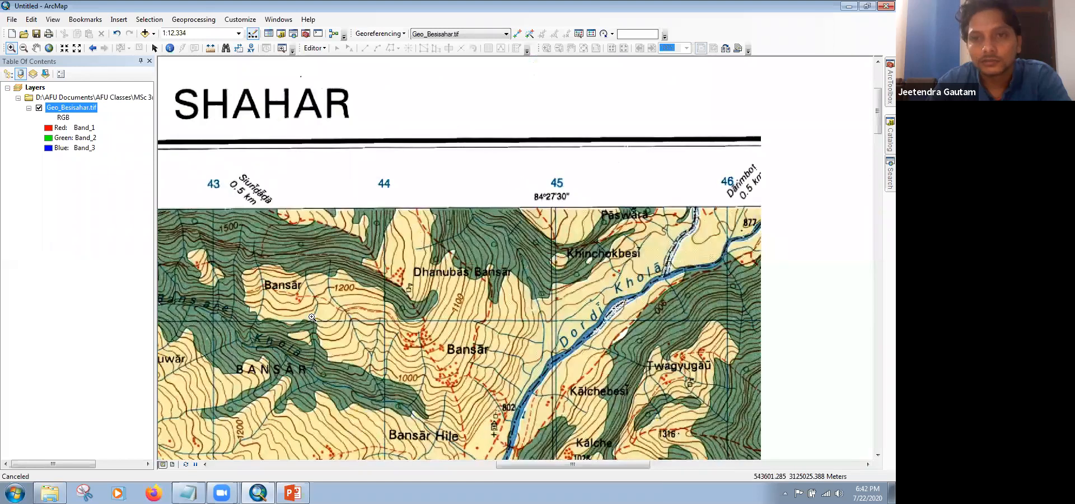
key("Left")
key("Left")
key("Left")
key("Left")
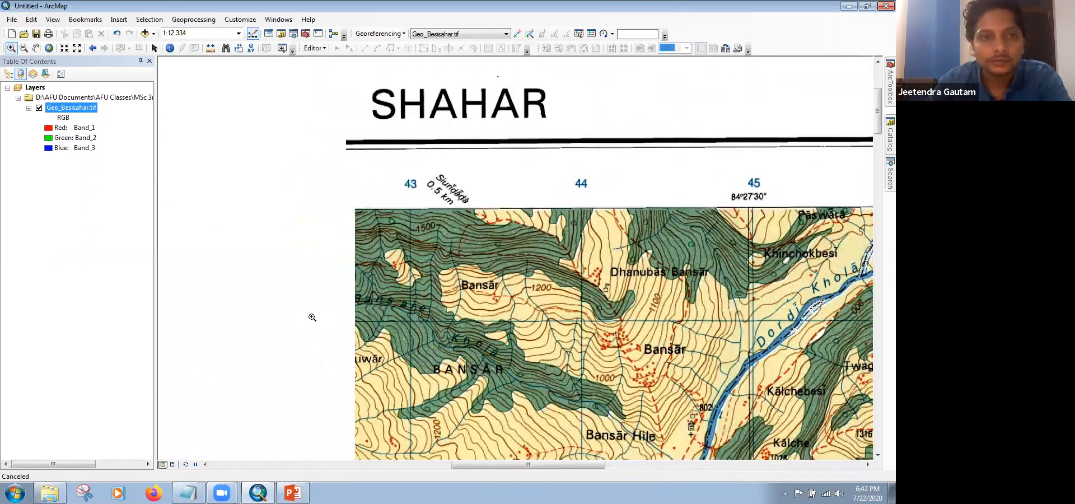
key("Left")
Step: Inspect the easting and longitude labels along the northern edge, from the sheet's northwest corner to grid line 45
left_click(37, 50)
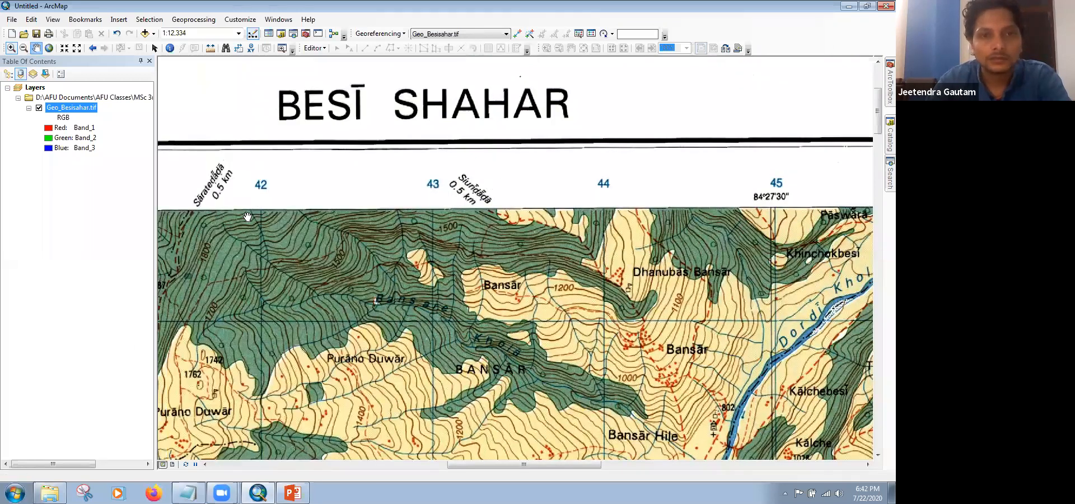
left_click_drag(247, 217, 492, 199)
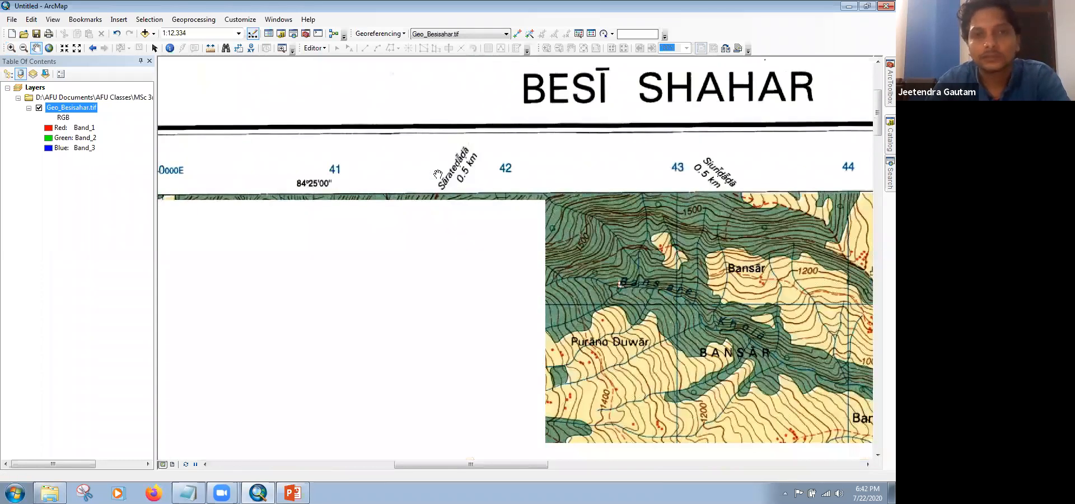
left_click_drag(490, 412, 621, 405)
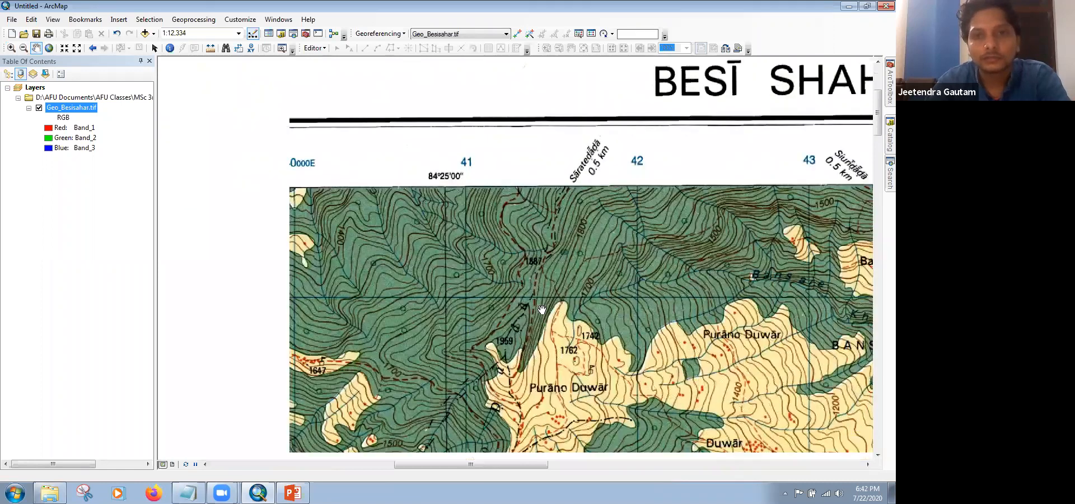
left_click_drag(607, 324, 541, 309)
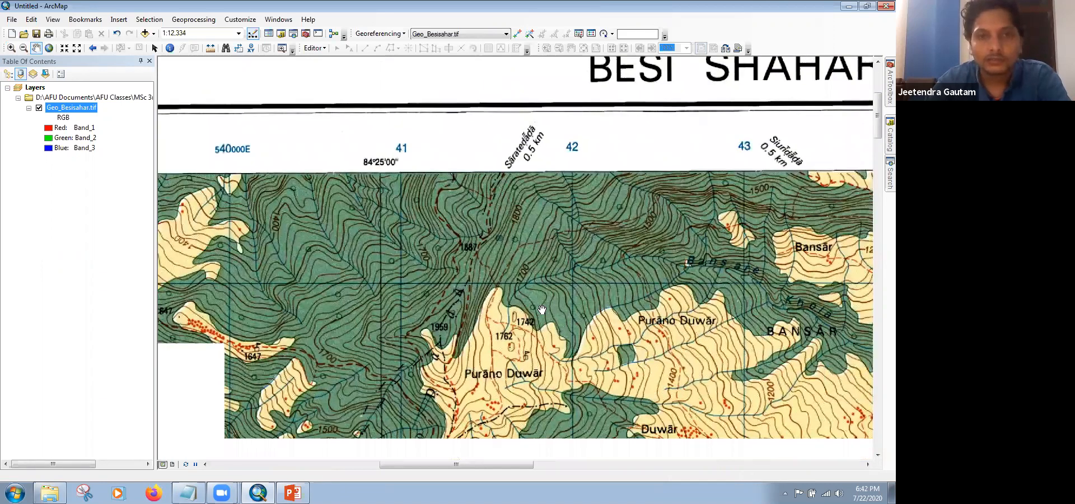
key("Left")
key("Left")
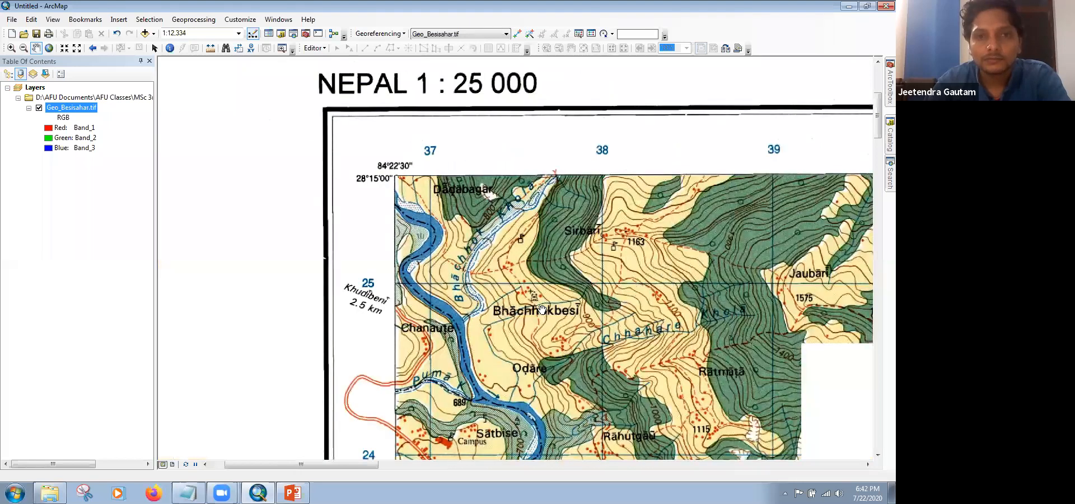
key("Right")
key("Right")
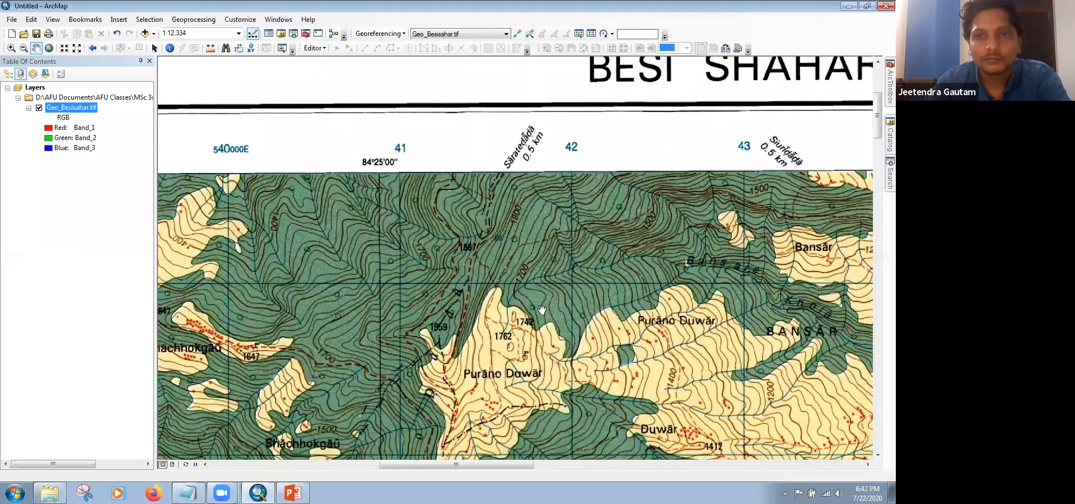
key("Right")
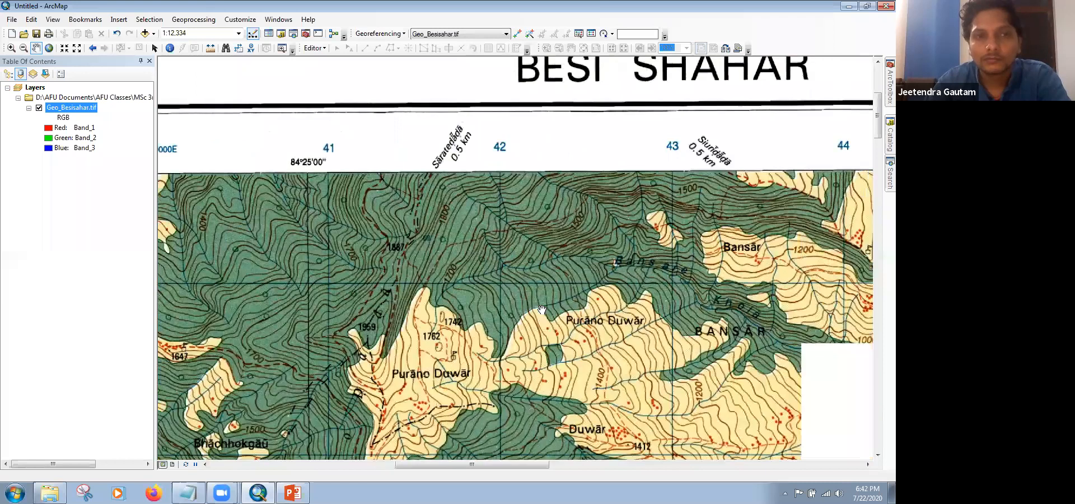
key("Right")
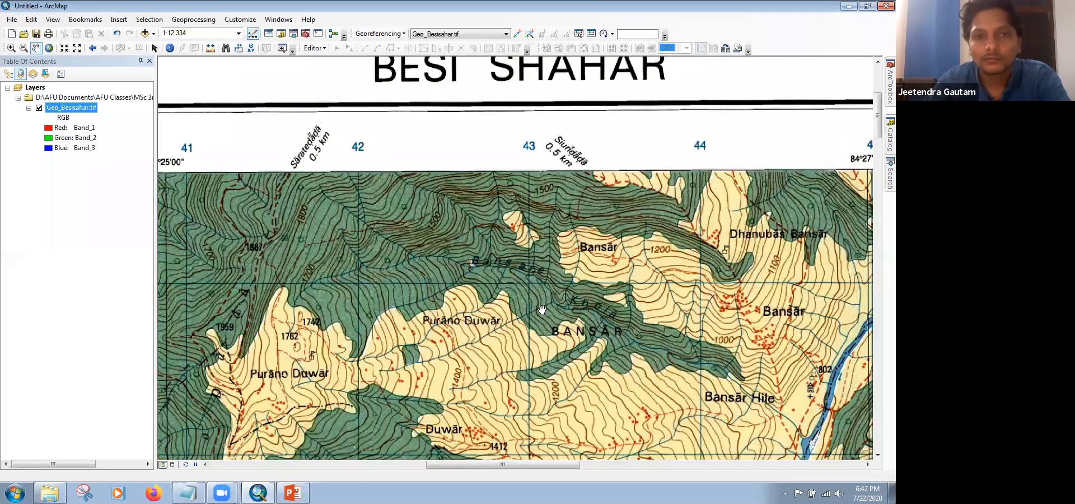
key("Left")
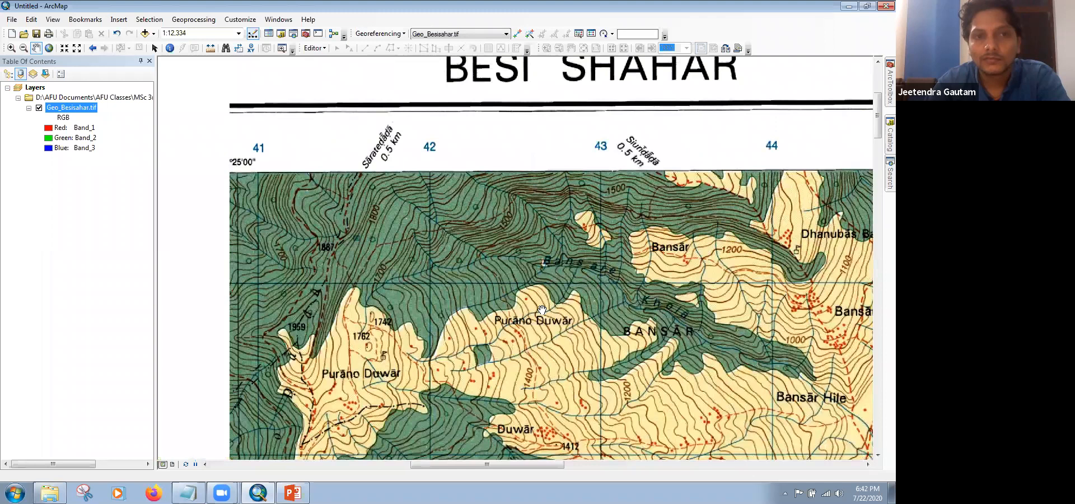
key("Left")
key("Left")
key("Left")
key("Left")
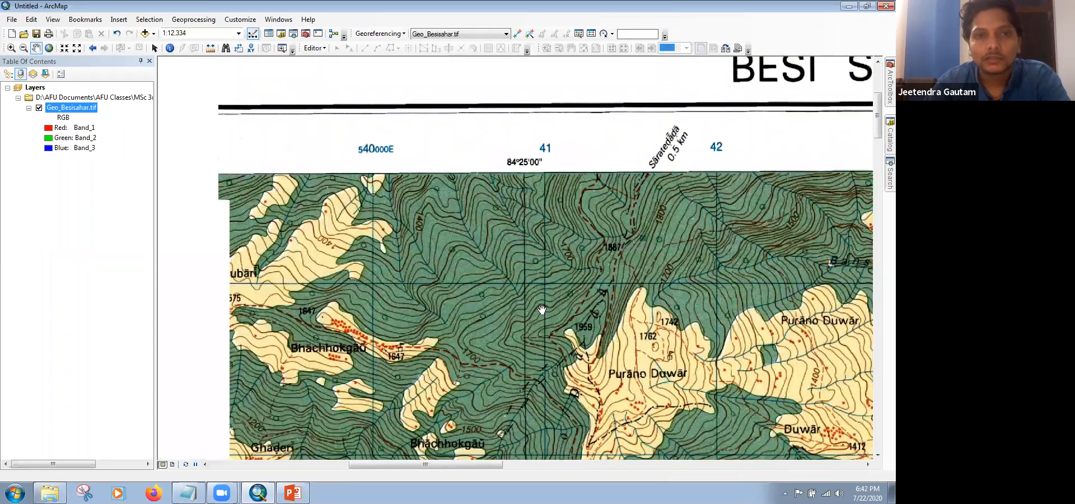
key("Right")
key("Right")
key("Right")
key("Right")
key("Right")
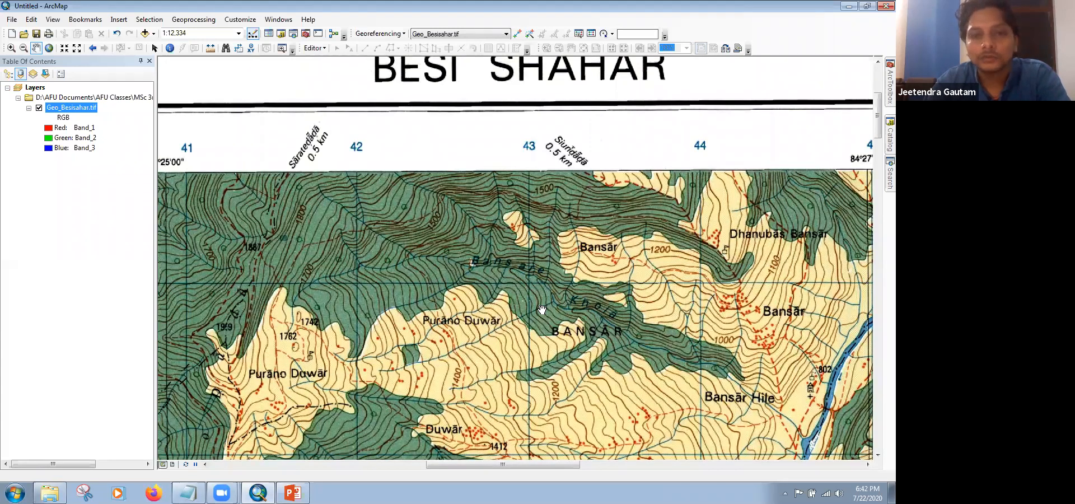
left_click_drag(542, 310, 470, 310)
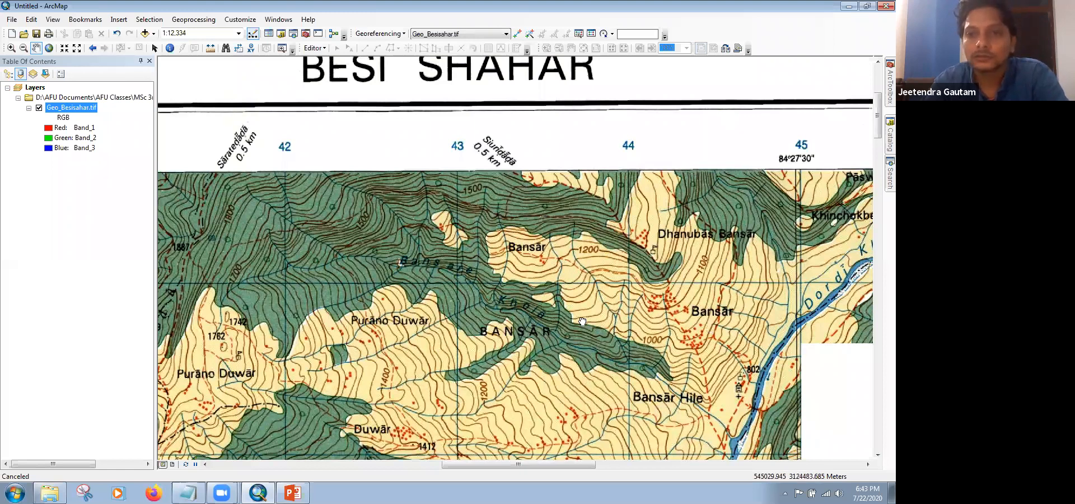
left_click_drag(684, 388, 582, 321)
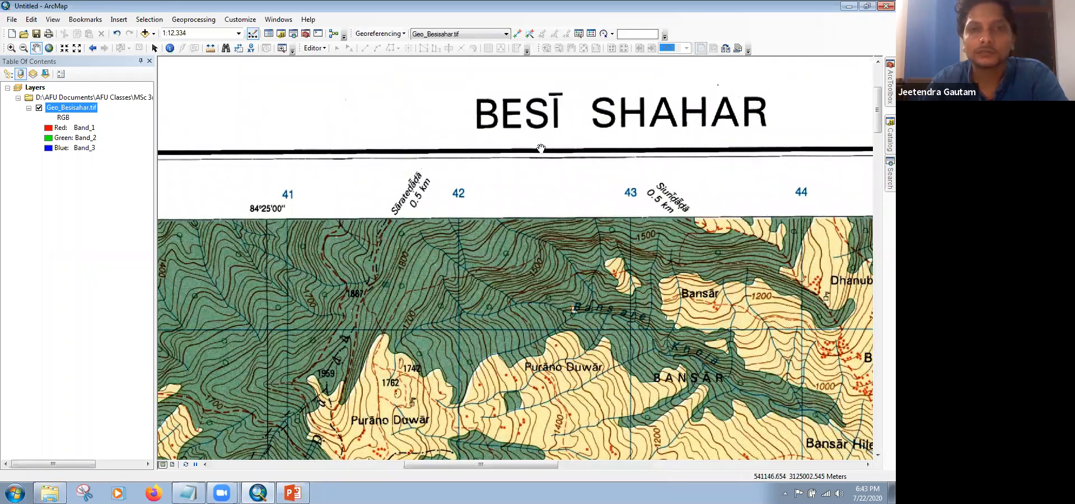
left_click_drag(274, 222, 541, 147)
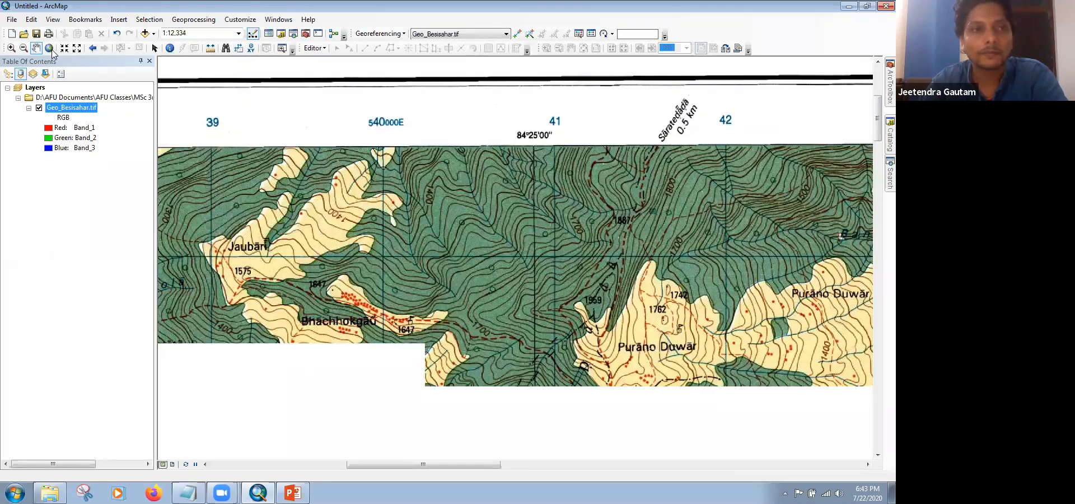
Step: View the full map sheet again and examine the legend beside the map, down to its last symbols
left_click(50, 49)
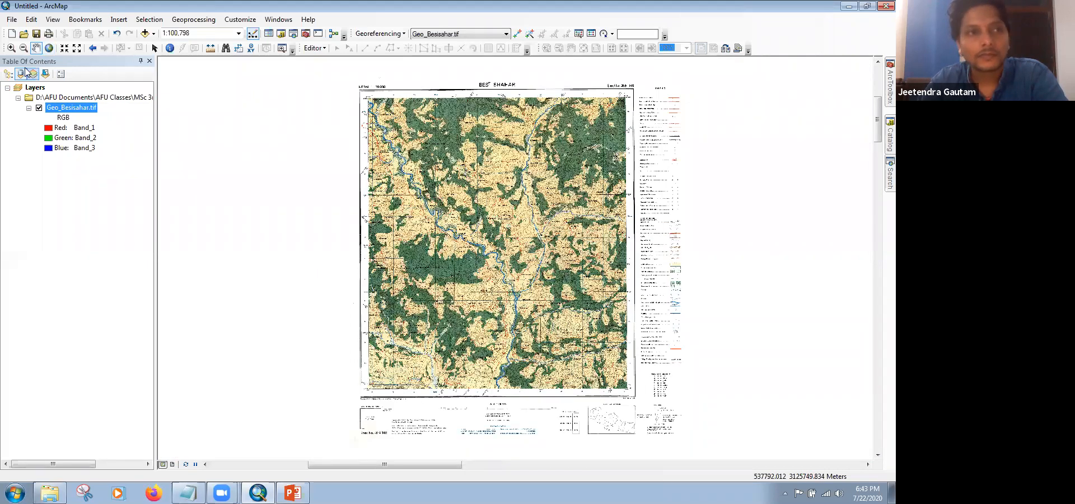
left_click(11, 48)
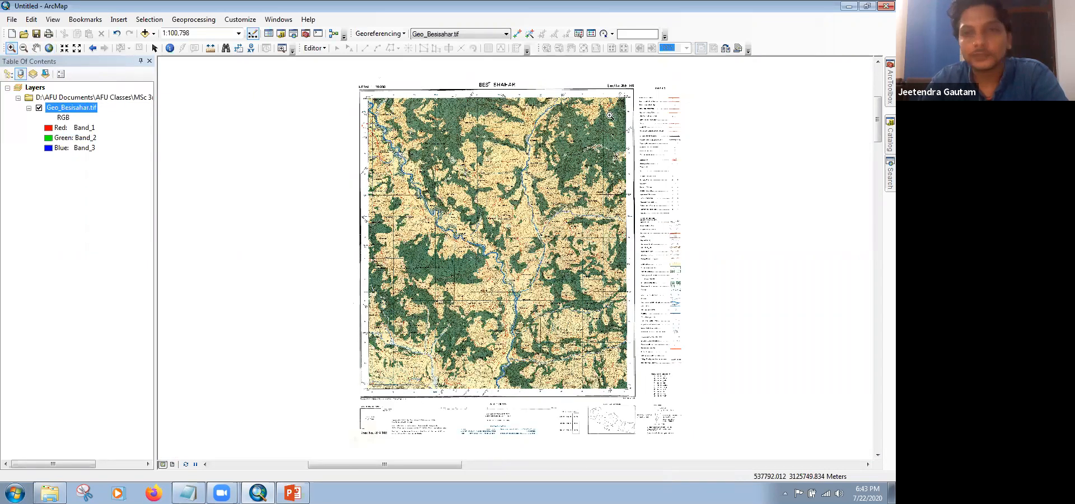
left_click_drag(639, 89, 688, 358)
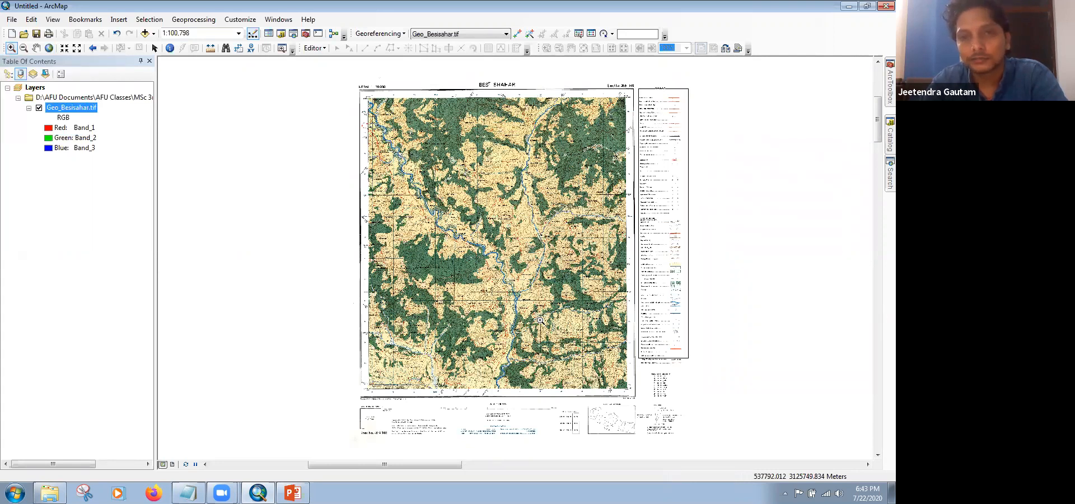
left_click(467, 295)
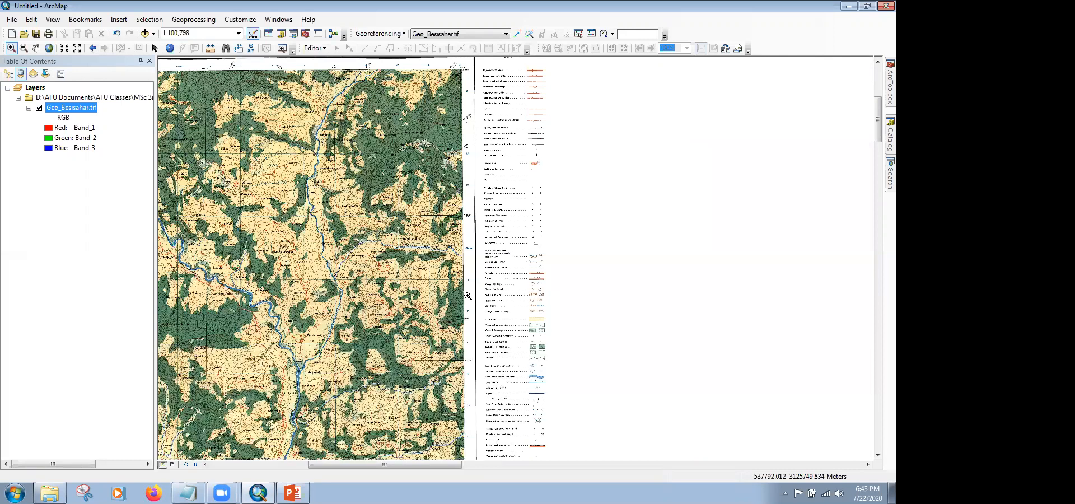
left_click(467, 295)
scroll(467, 296, "down", 7)
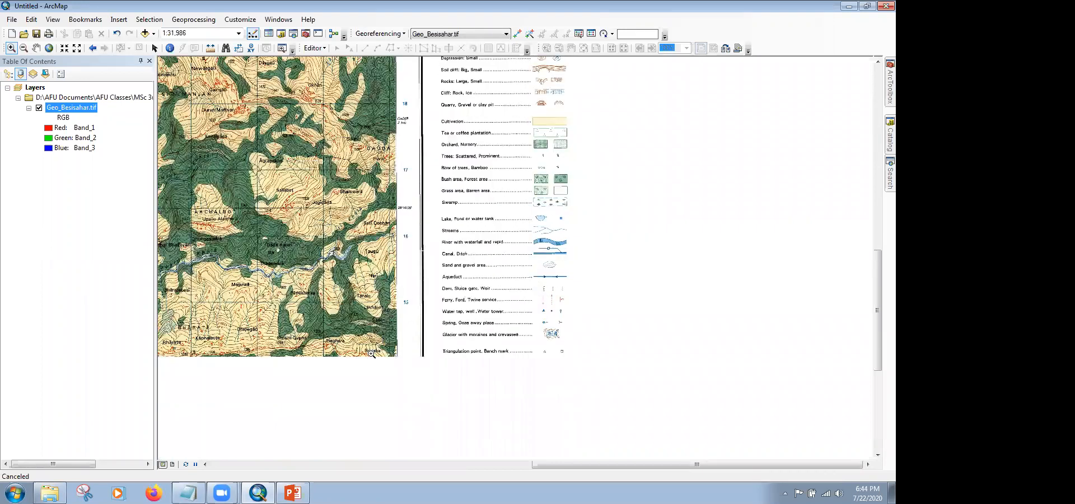
scroll(363, 358, "down", 5)
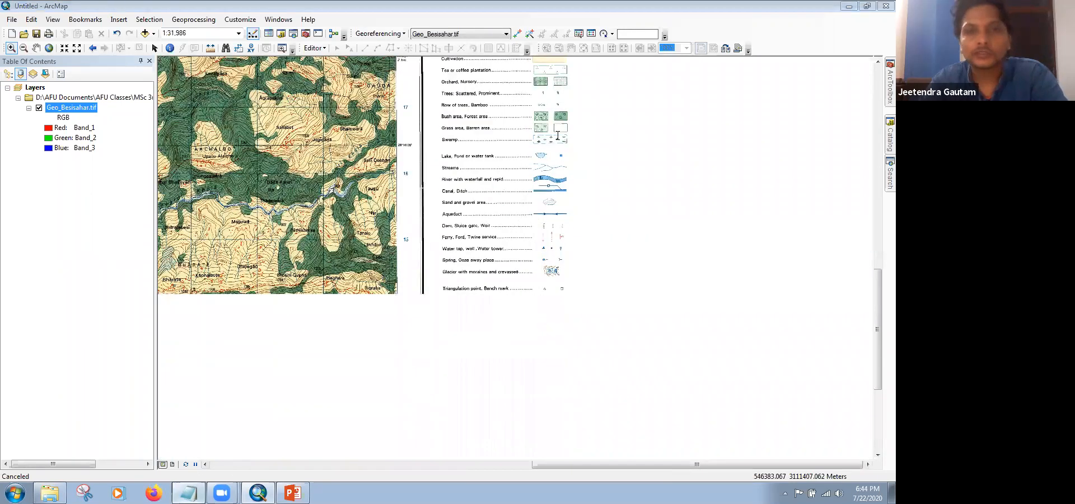
Step: Switch to the Coordinates BesiSahar notes in Notepad, remove the empty line after "Add Result" and review the workflow list
left_click(188, 492)
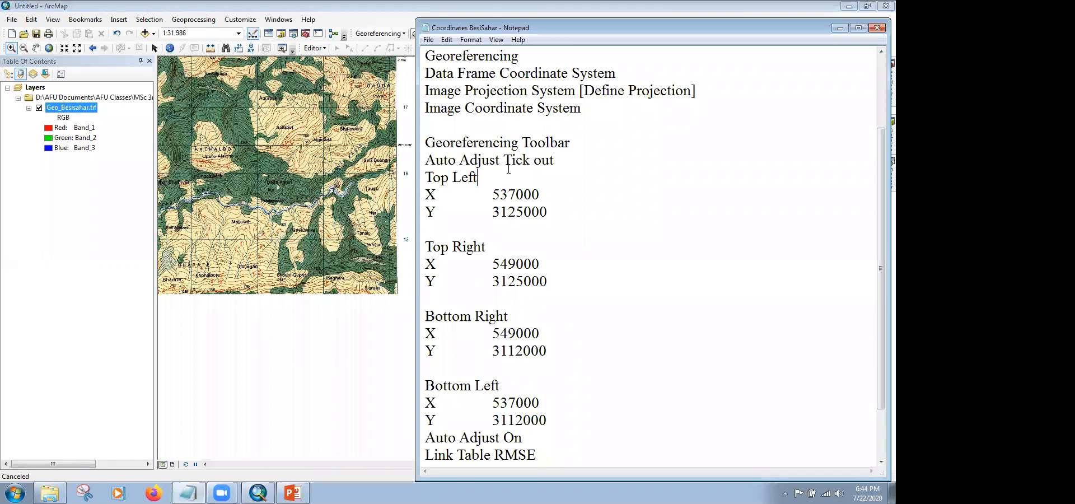
key("ctrl+End")
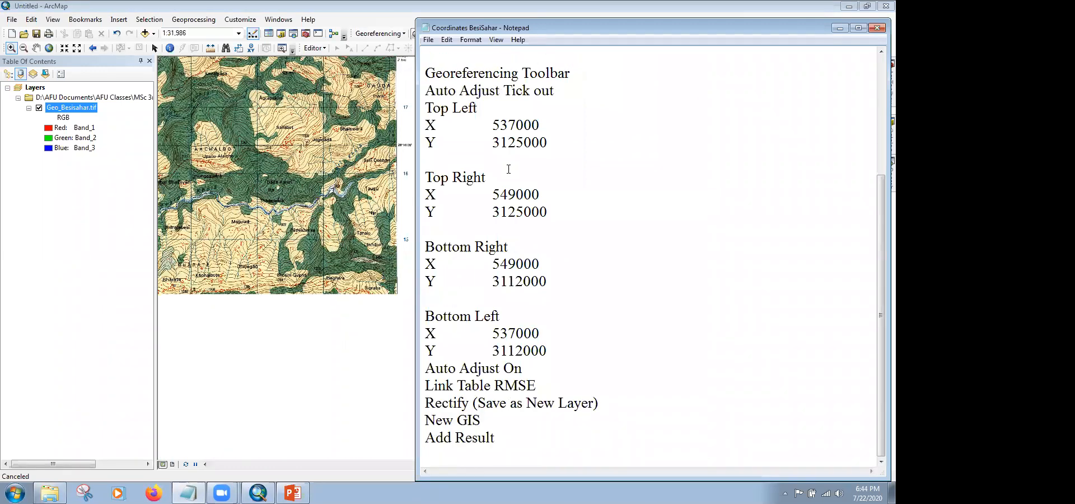
key("BackSpace")
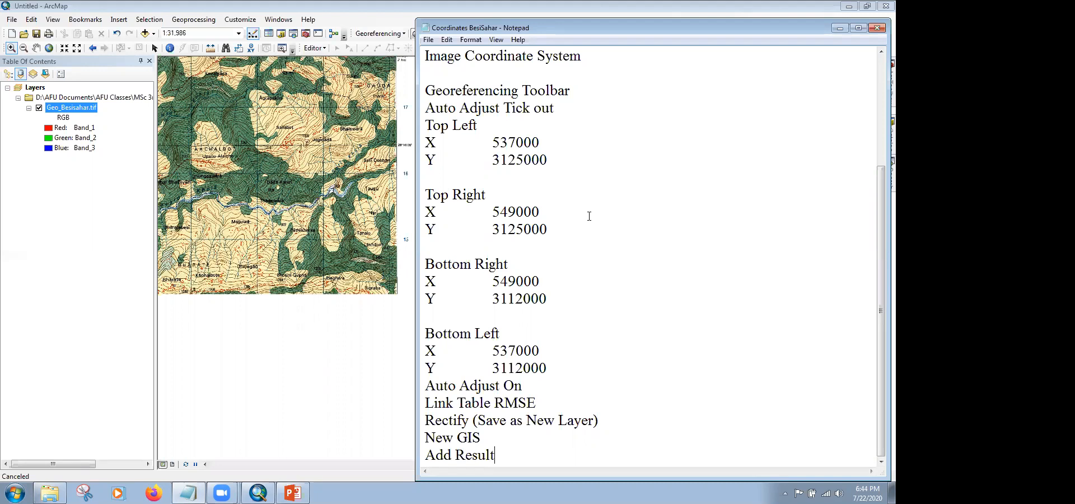
key("Up")
key("Up")
key("Up")
key("Up")
key("Up")
key("Up")
key("Up")
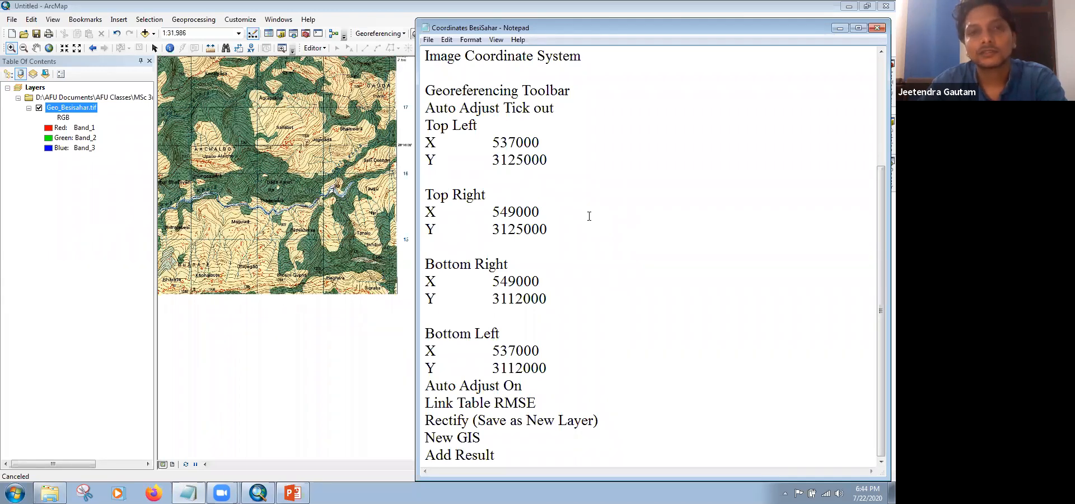
Step: Review the Notepad workflow notes back up to the NDVI section and the Georeferencing heading
key("Up")
key("Up")
key("Up")
key("Up")
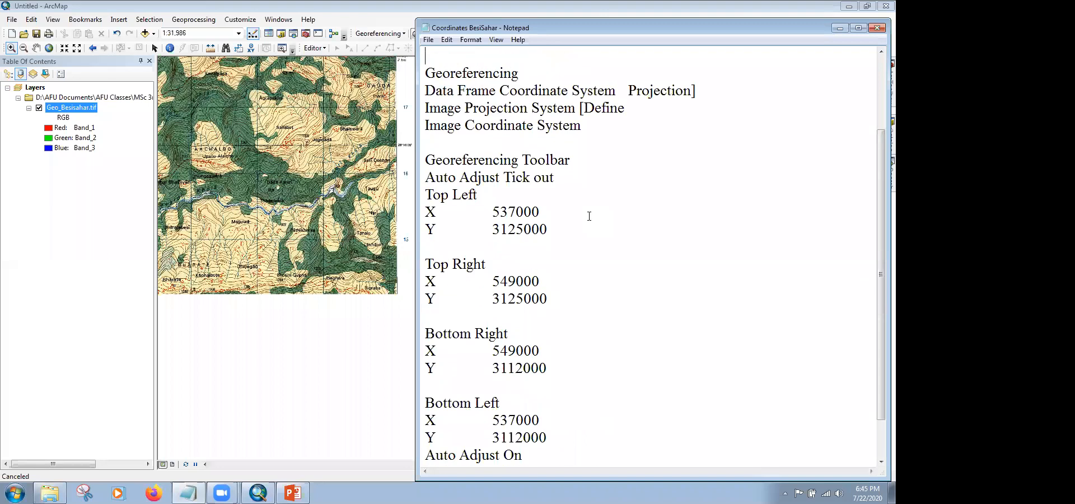
key("Up")
key("Up")
key("Up")
key("Up")
key("Up")
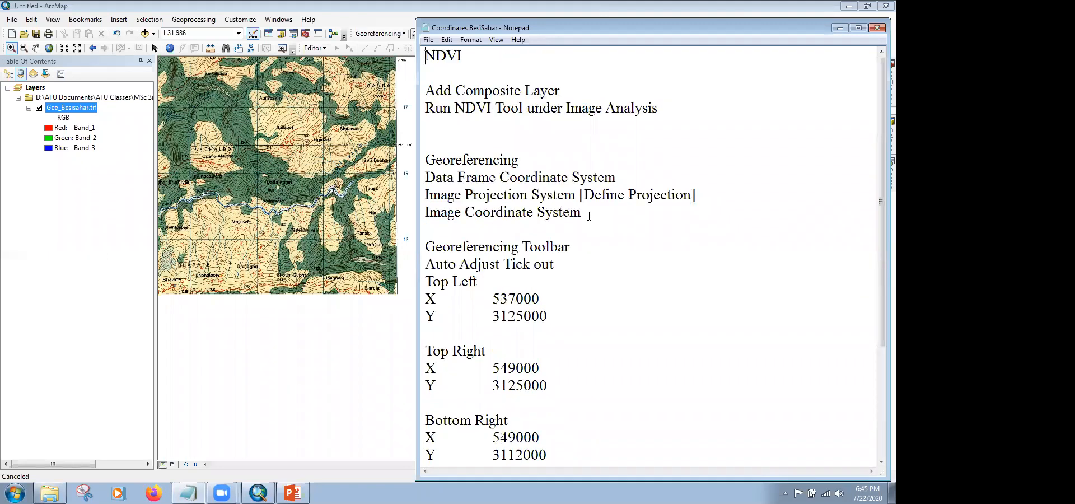
key("Down")
key("Down")
key("Down")
Step: Switch to ArcMap and examine the Administrative Index and sheet number in the map sheet's southwest margin
left_click(299, 258)
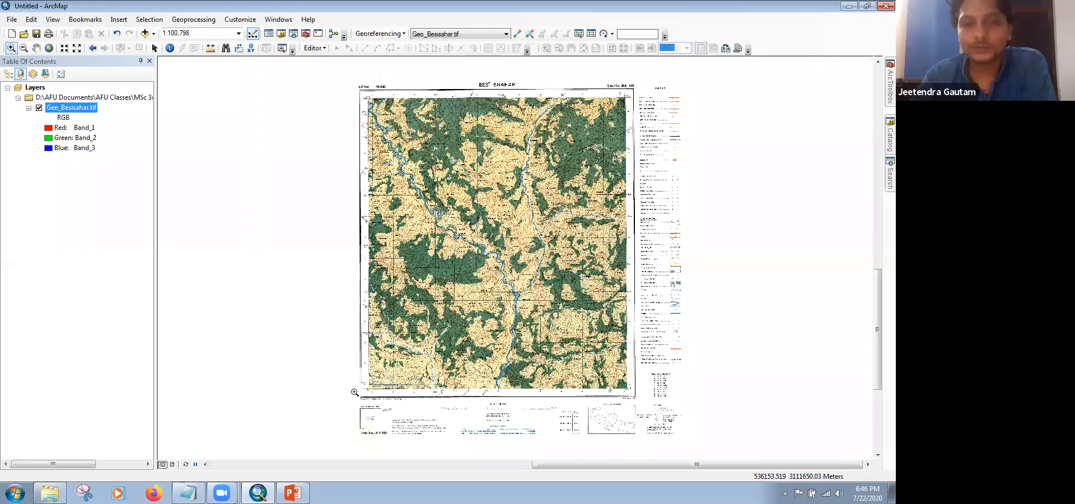
left_click_drag(356, 402, 707, 449)
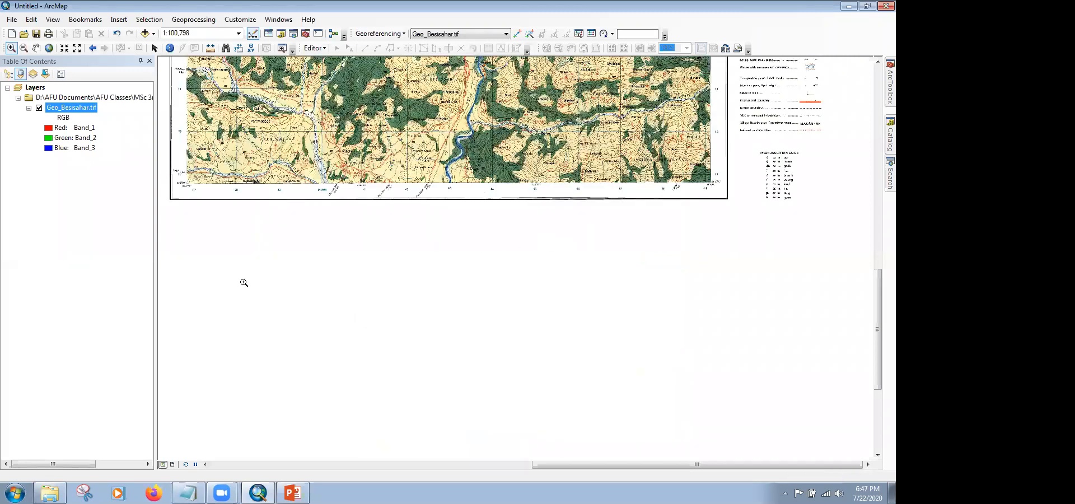
left_click_drag(166, 212, 344, 305)
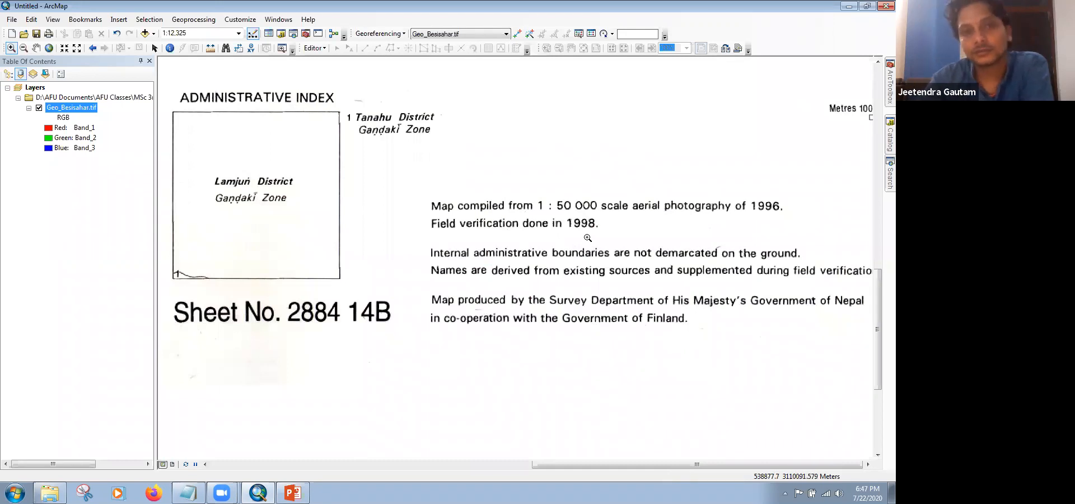
Step: Inspect the compilation and production notes in the southern margin, moving east toward the metre scale bar and spheroid details
key("Right")
key("Right")
key("Right")
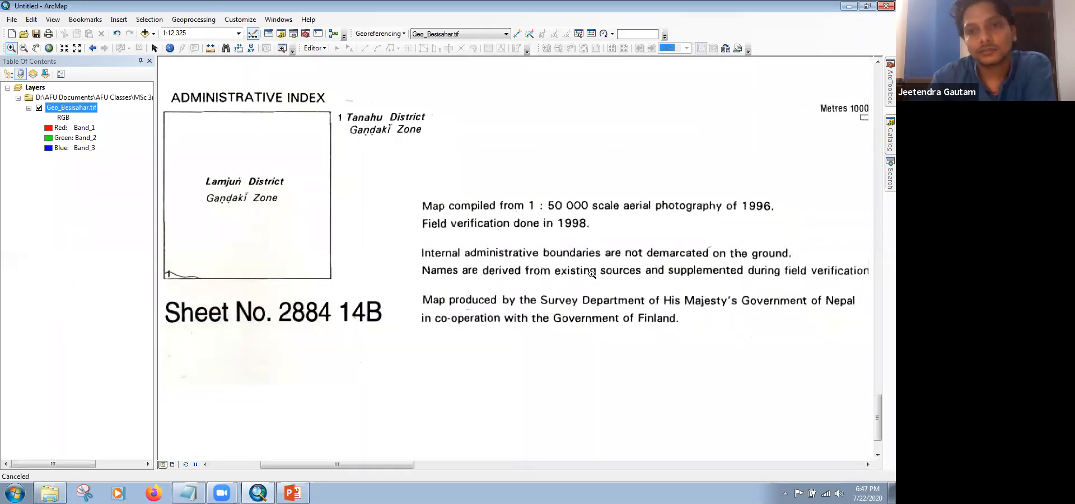
key("Right")
key("Right")
key("Right")
key("Right")
key("Right")
key("Right")
key("Right")
key("Right")
key("Right")
key("Right")
key("Right")
key("Right")
key("Right")
key("Right")
key("Right")
key("Right")
key("Right")
key("Right")
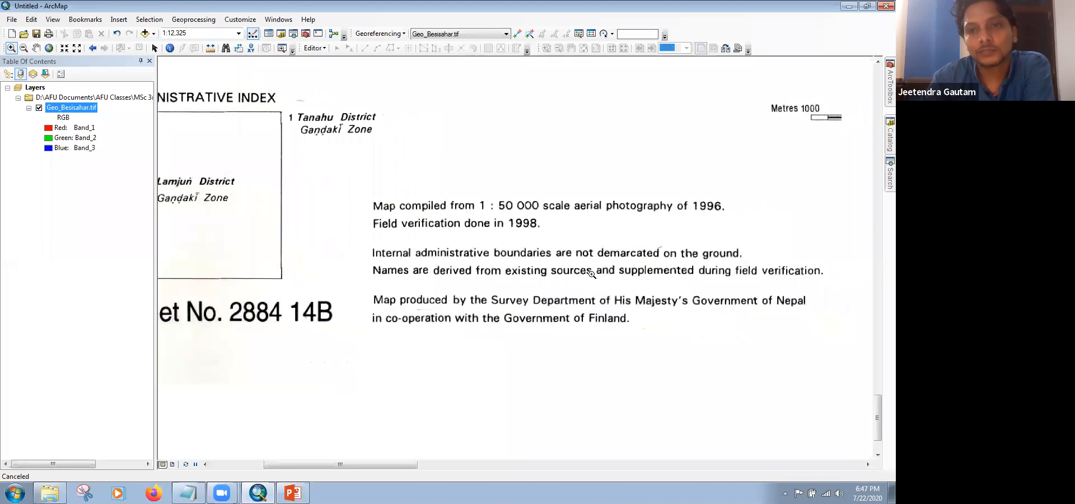
key("Right")
key("Right")
key("Right")
key("Right")
key("Right")
key("Right")
key("Right")
key("Right")
key("Right")
key("Right")
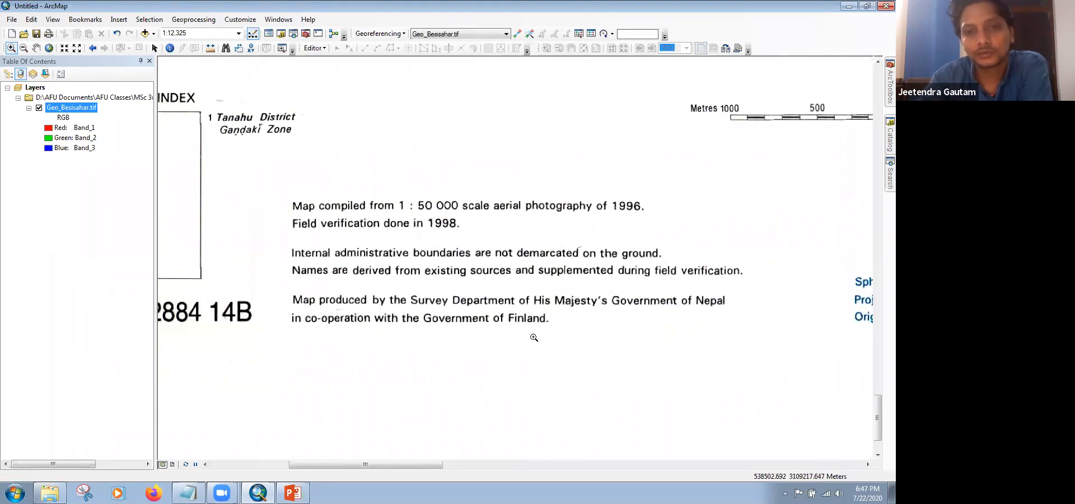
key("Right")
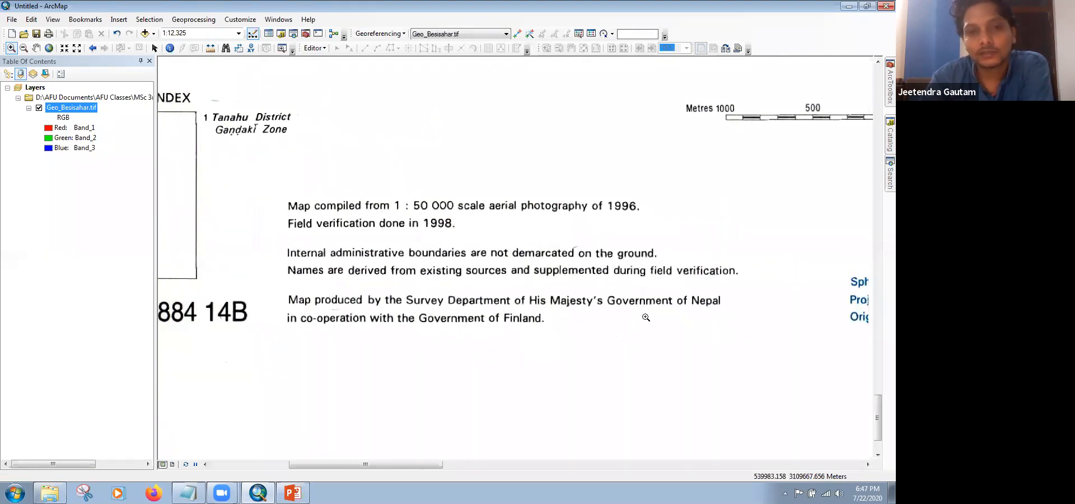
Step: Move back west along the southern margin to view the Administrative Index and sheet number beside the production notes
key("Left")
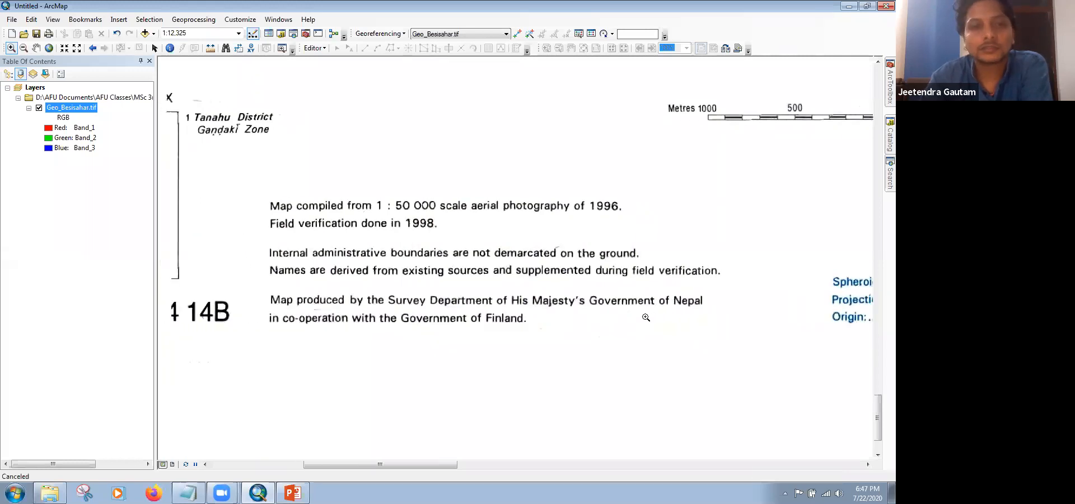
key("Left")
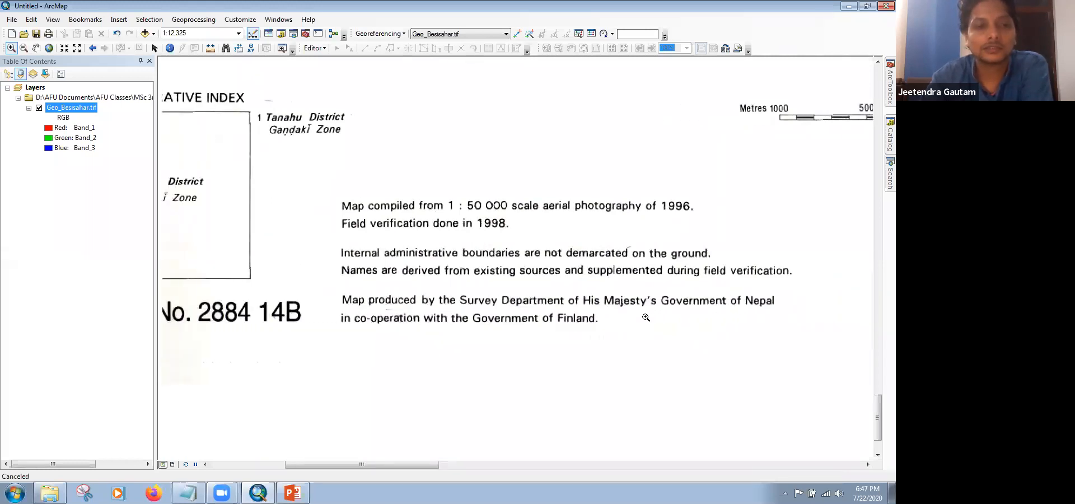
key("Left")
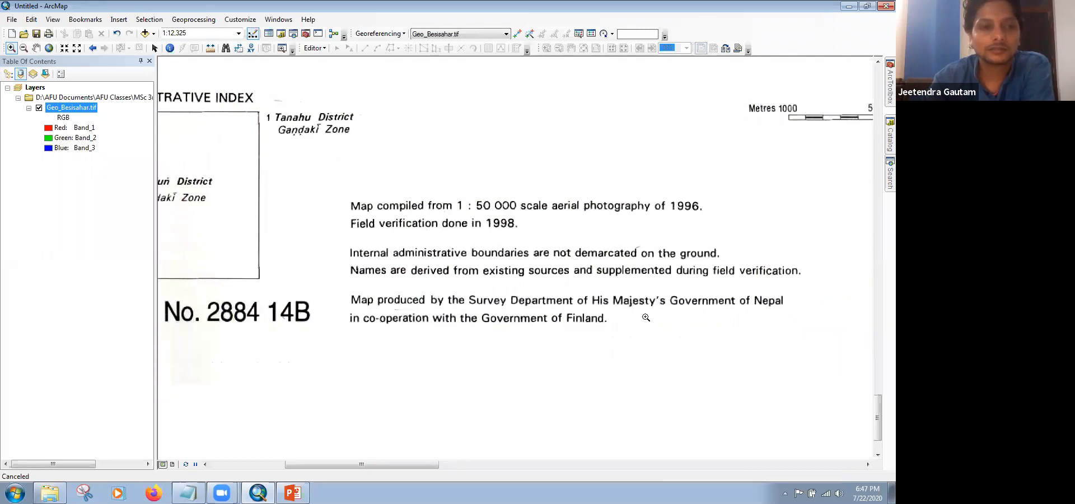
key("Left")
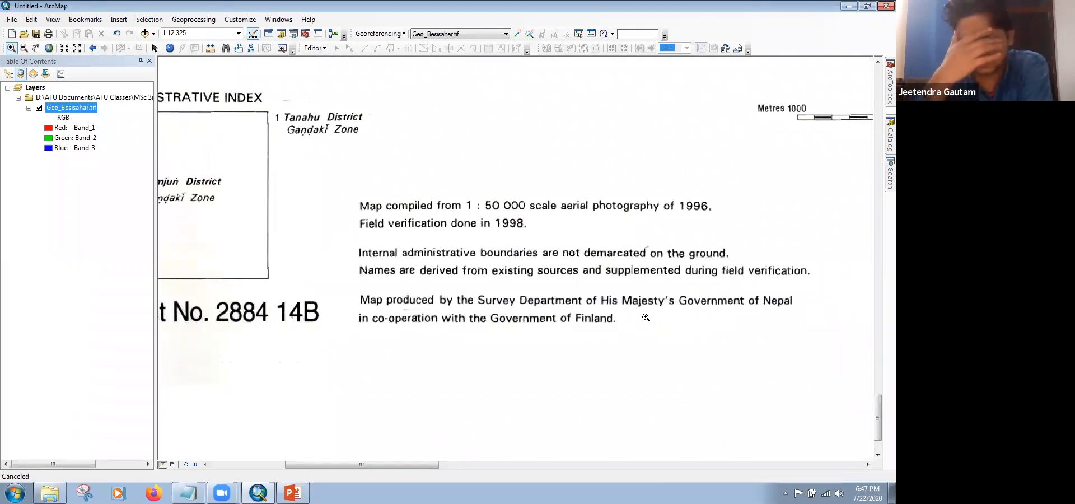
key("Left")
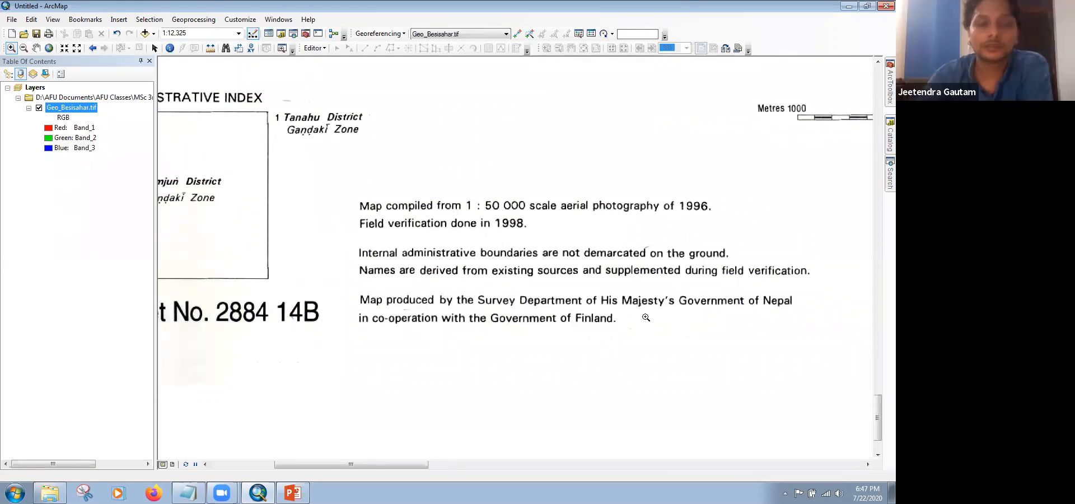
key("Left")
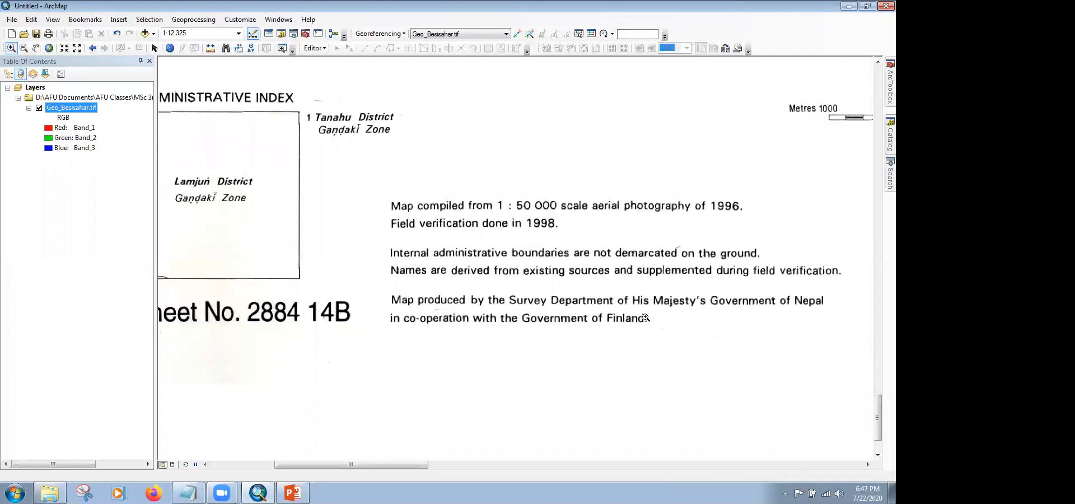
key("Left")
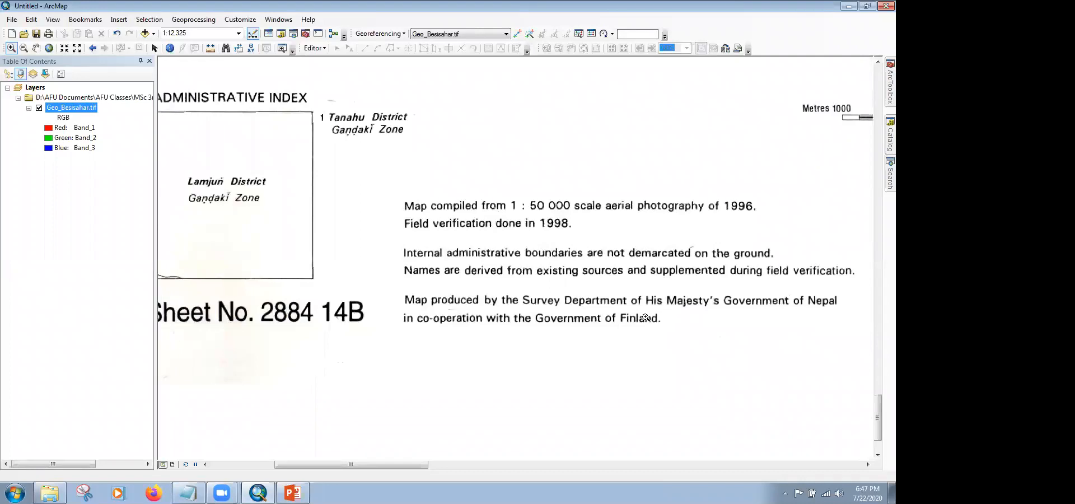
Step: Return to the full map extent and examine the Index to Sheets diagram in the southern margin
left_click_drag(332, 468, 379, 463)
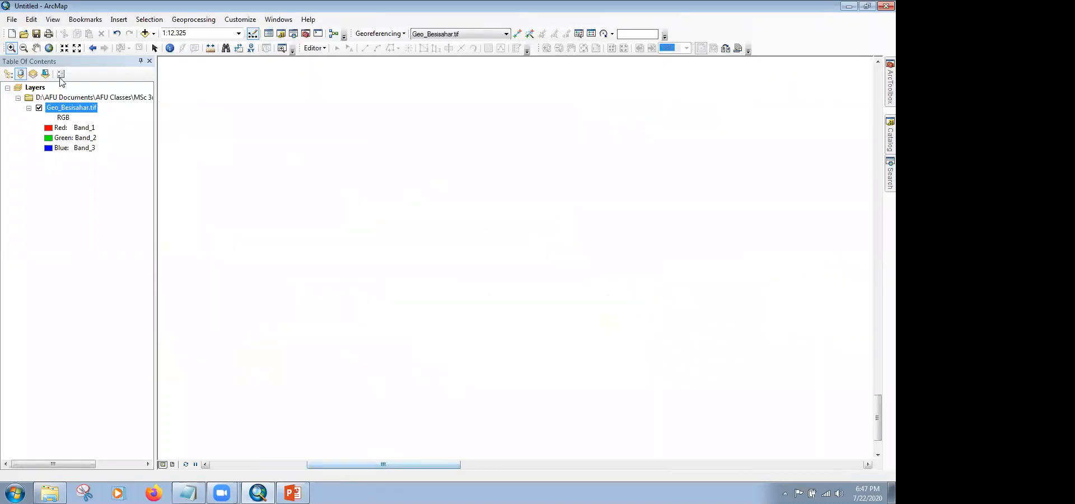
left_click(48, 48)
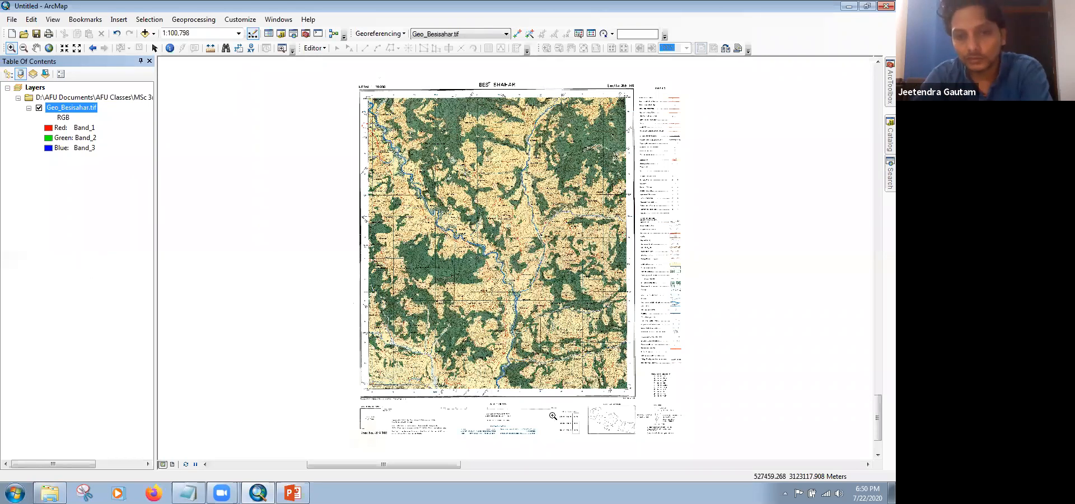
left_click_drag(555, 406, 583, 440)
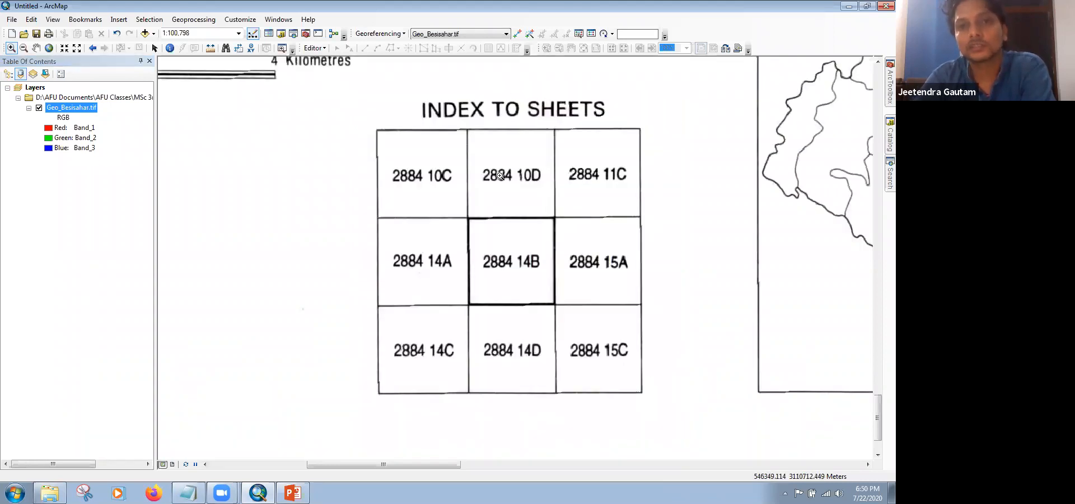